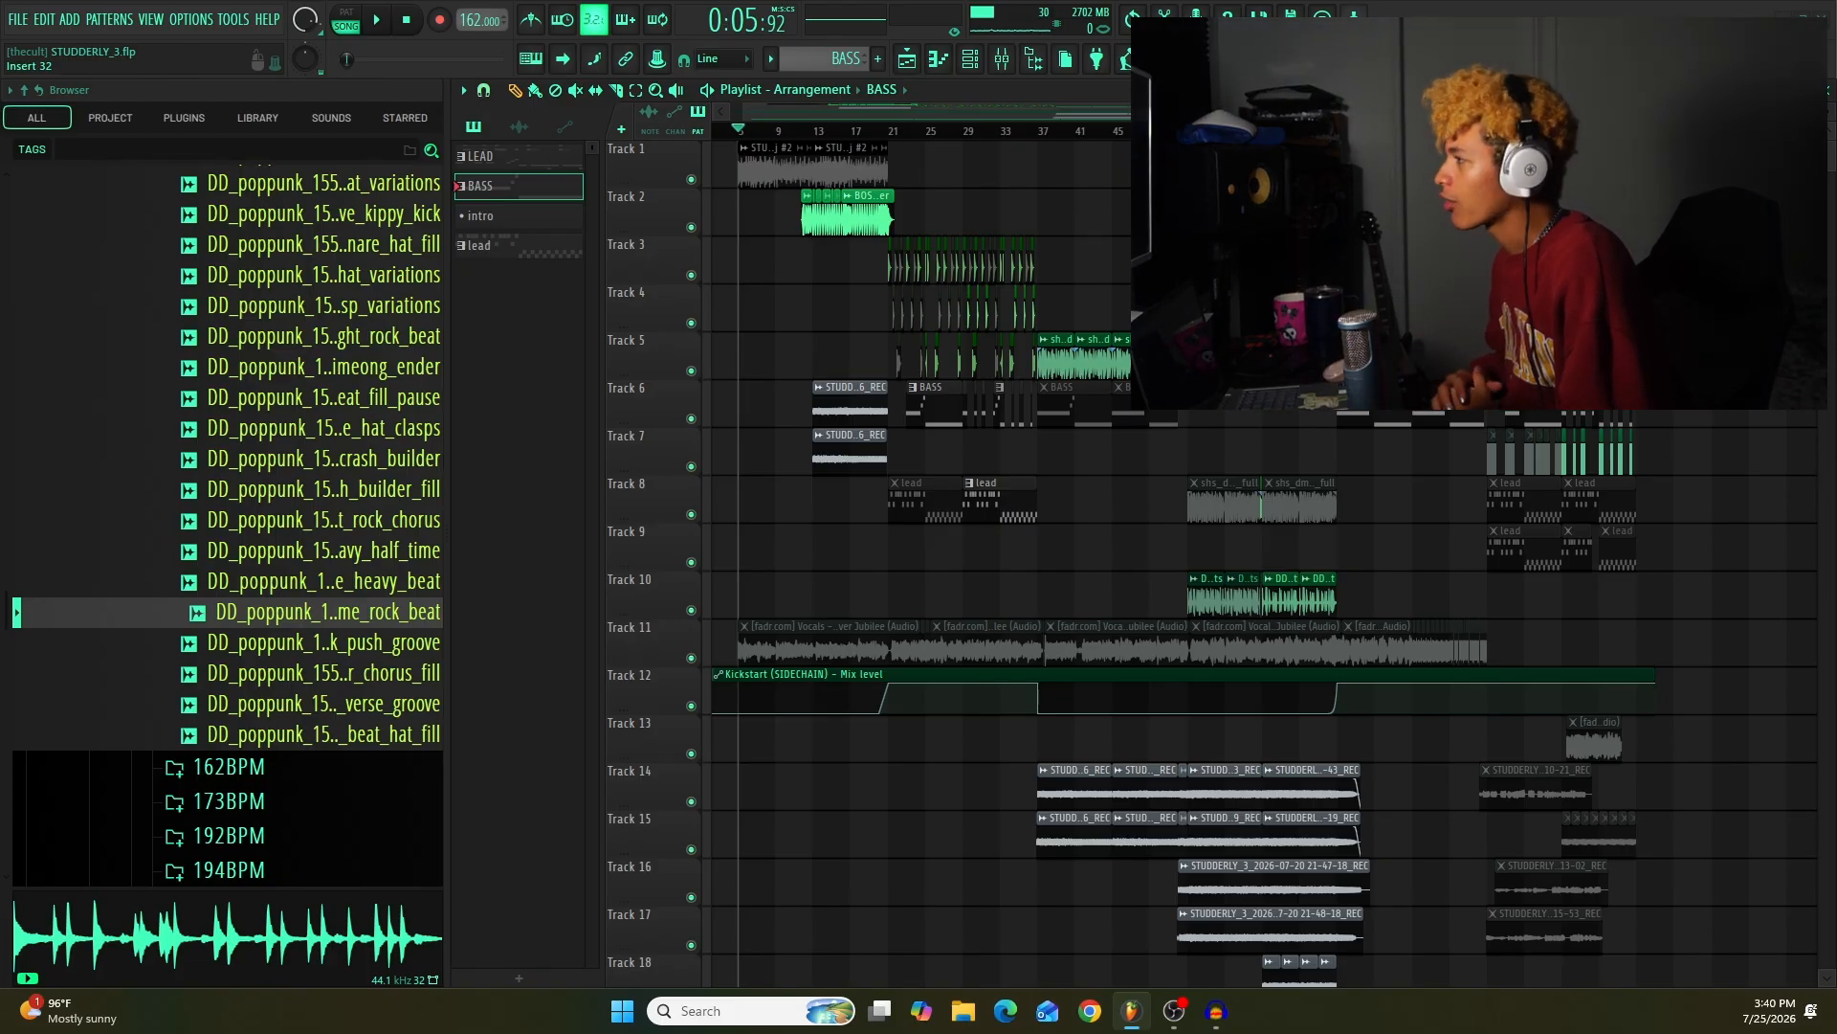
# Step: Examine the whole arrangement from the guitar loop on Track 1 down to the vocal clips on Track 22
pyautogui.scroll(-3, 1378, 656)
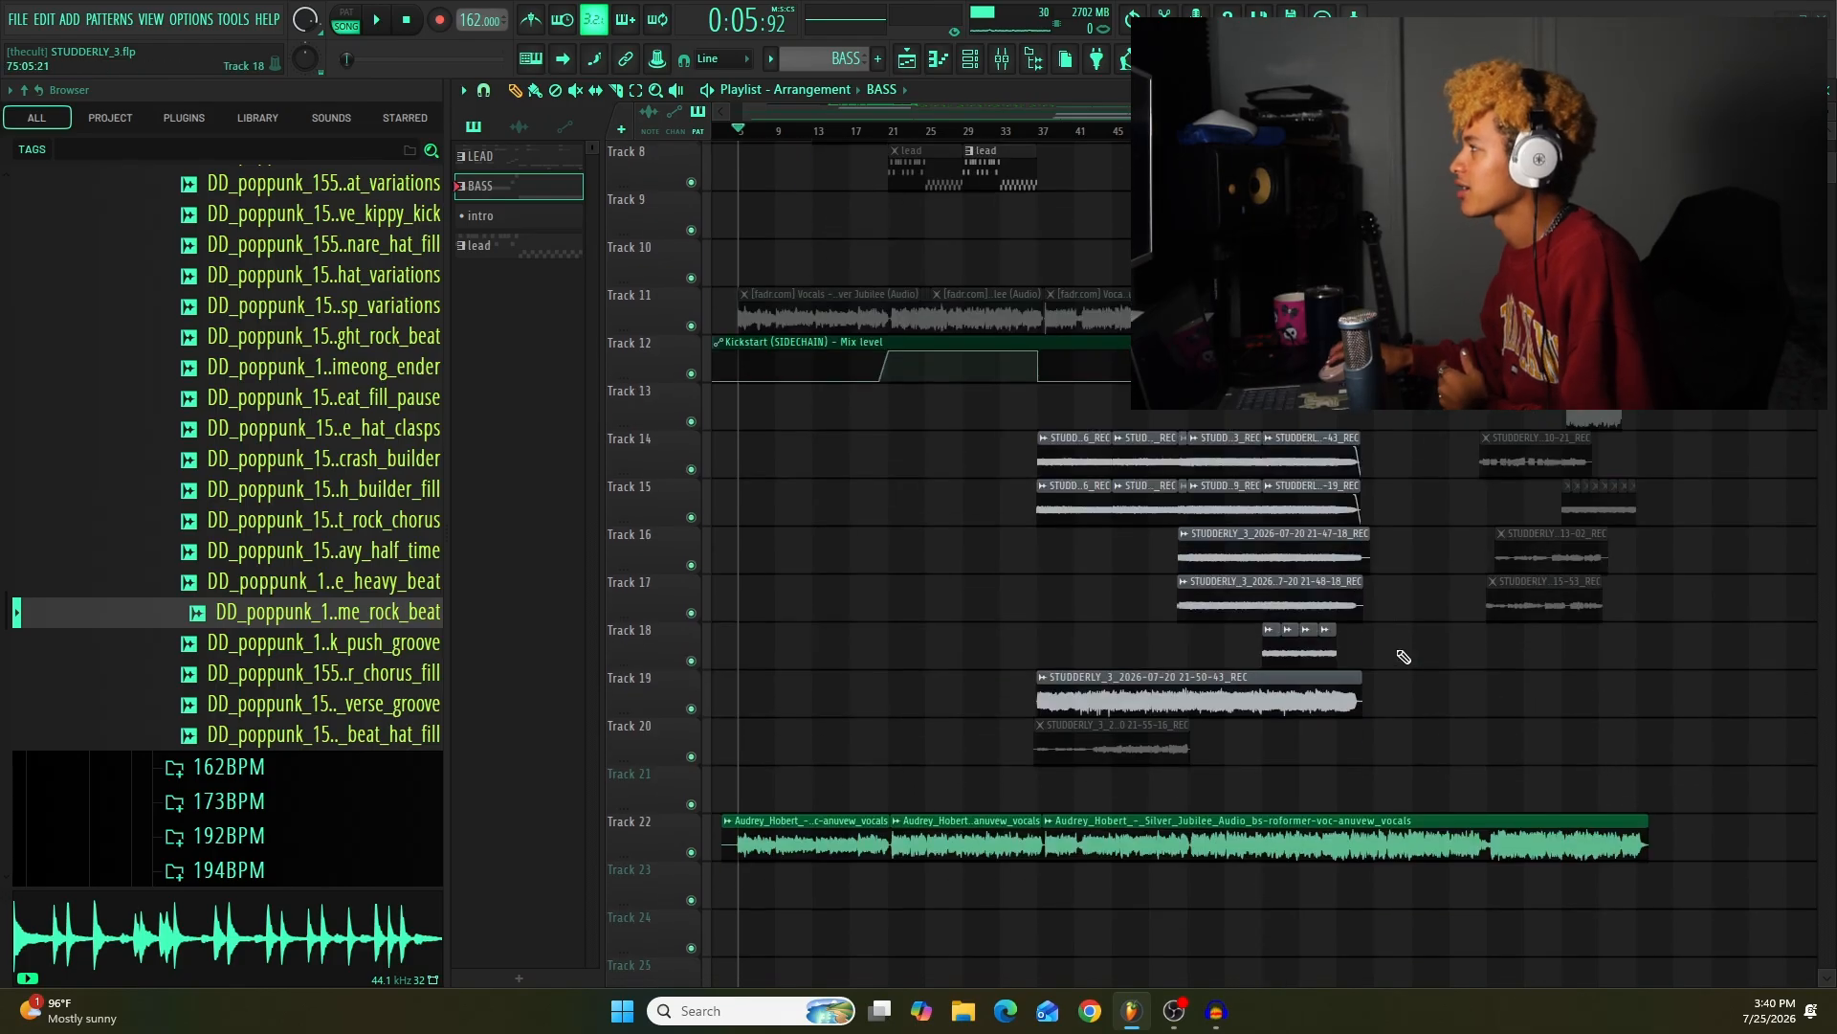
pyautogui.scroll(3, 1393, 694)
pyautogui.scroll(-3, 1387, 769)
pyautogui.scroll(3, 1373, 786)
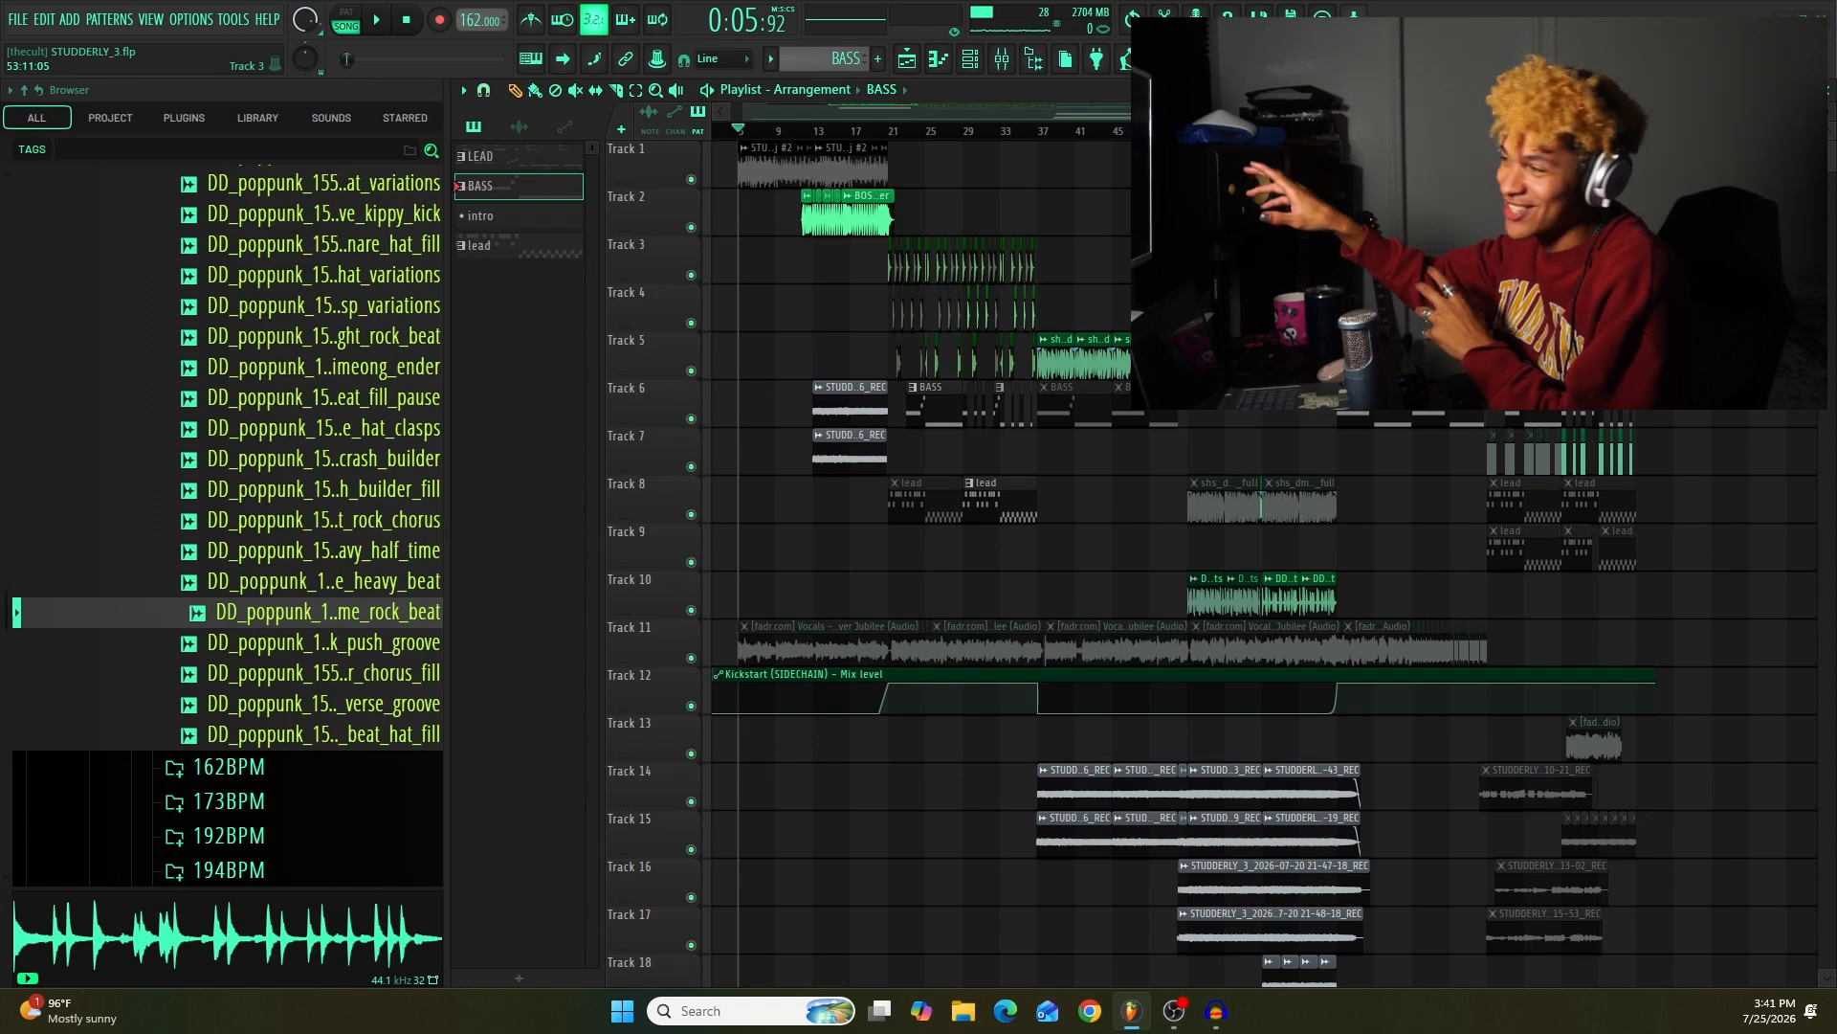
pyautogui.scroll(-2, 1177, 287)
pyautogui.scroll(-1, 1220, 419)
pyautogui.scroll(3, 1220, 419)
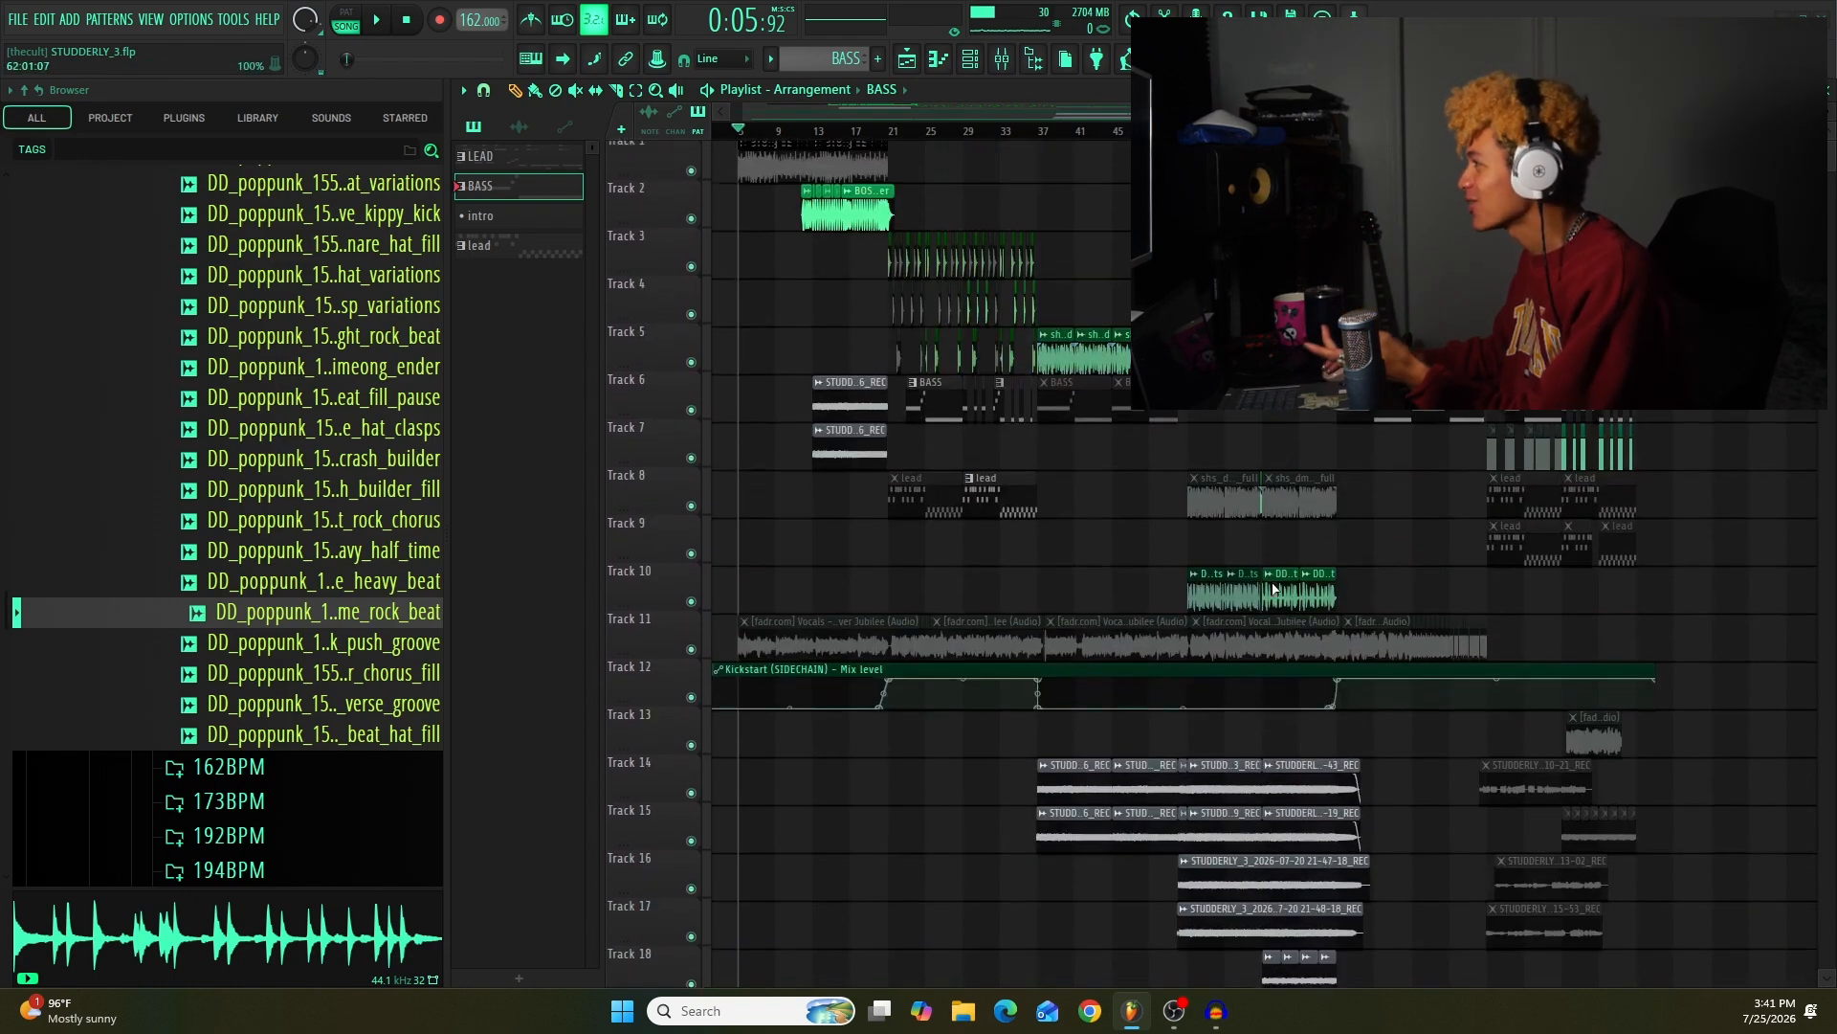
pyautogui.scroll(-2, 1220, 419)
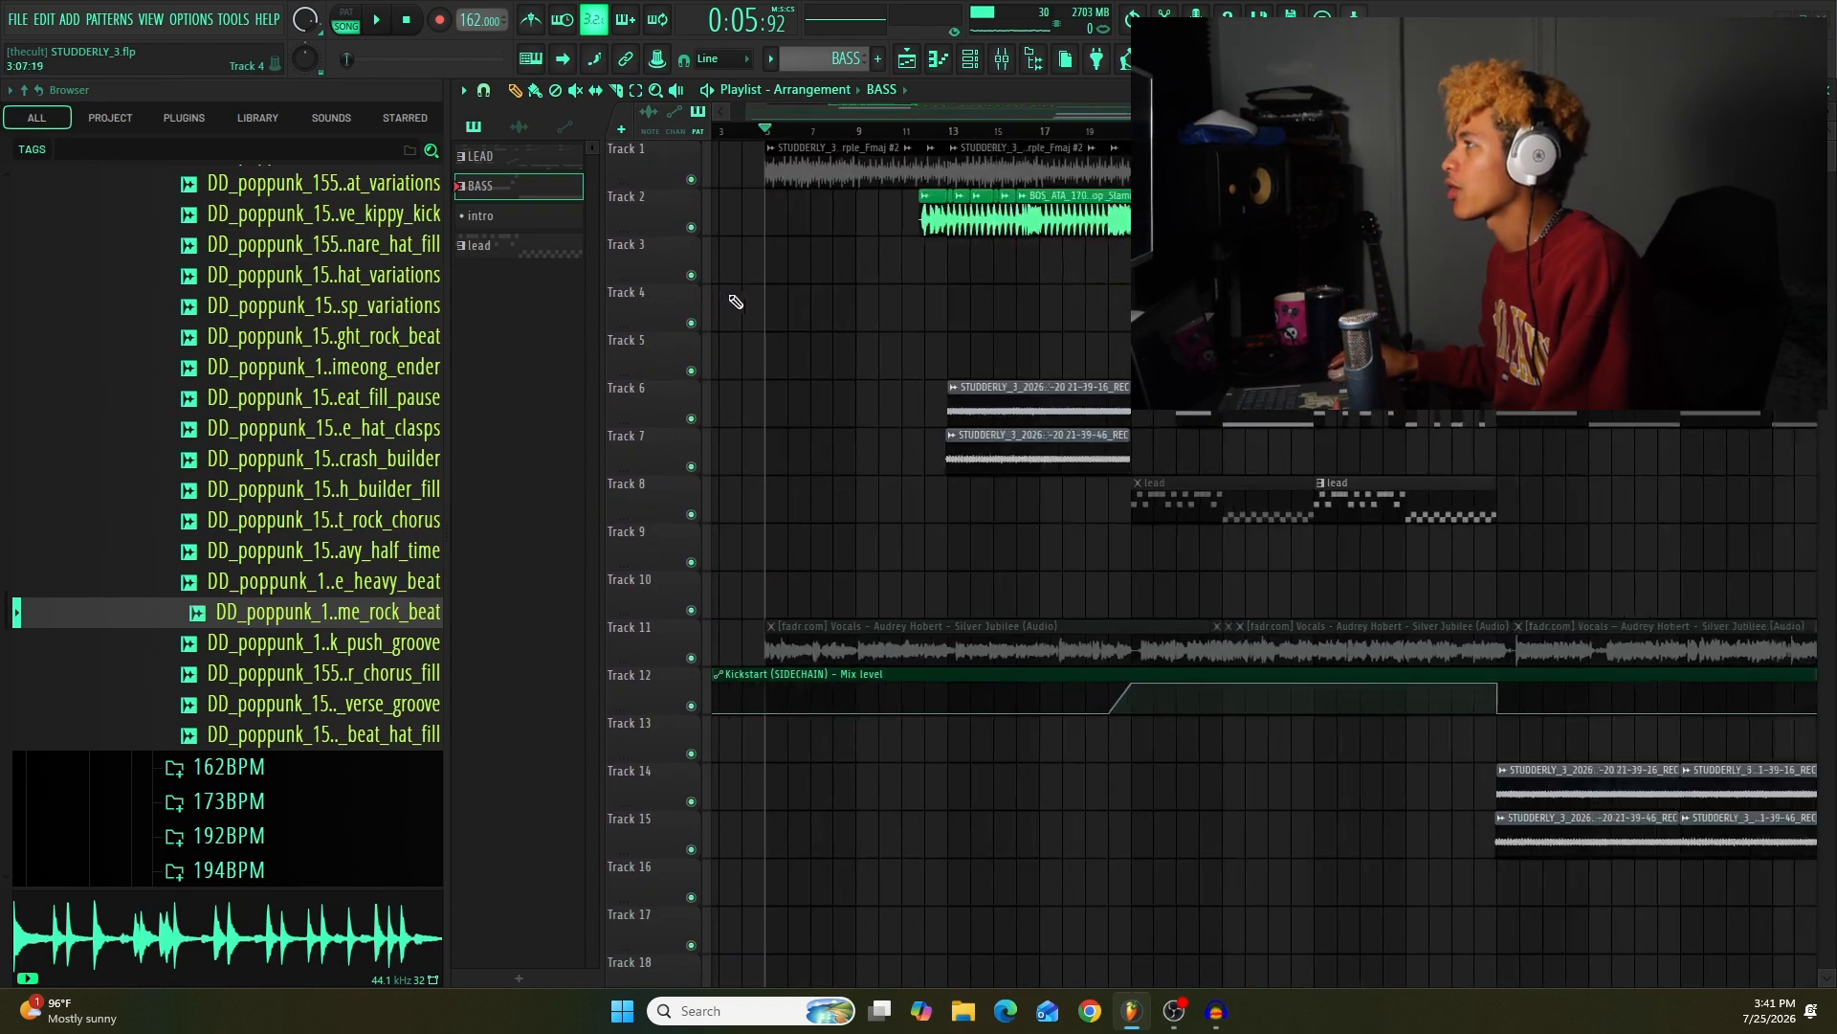
pyautogui.scroll(2, 1220, 420)
pyautogui.scroll(-2, 1034, 356)
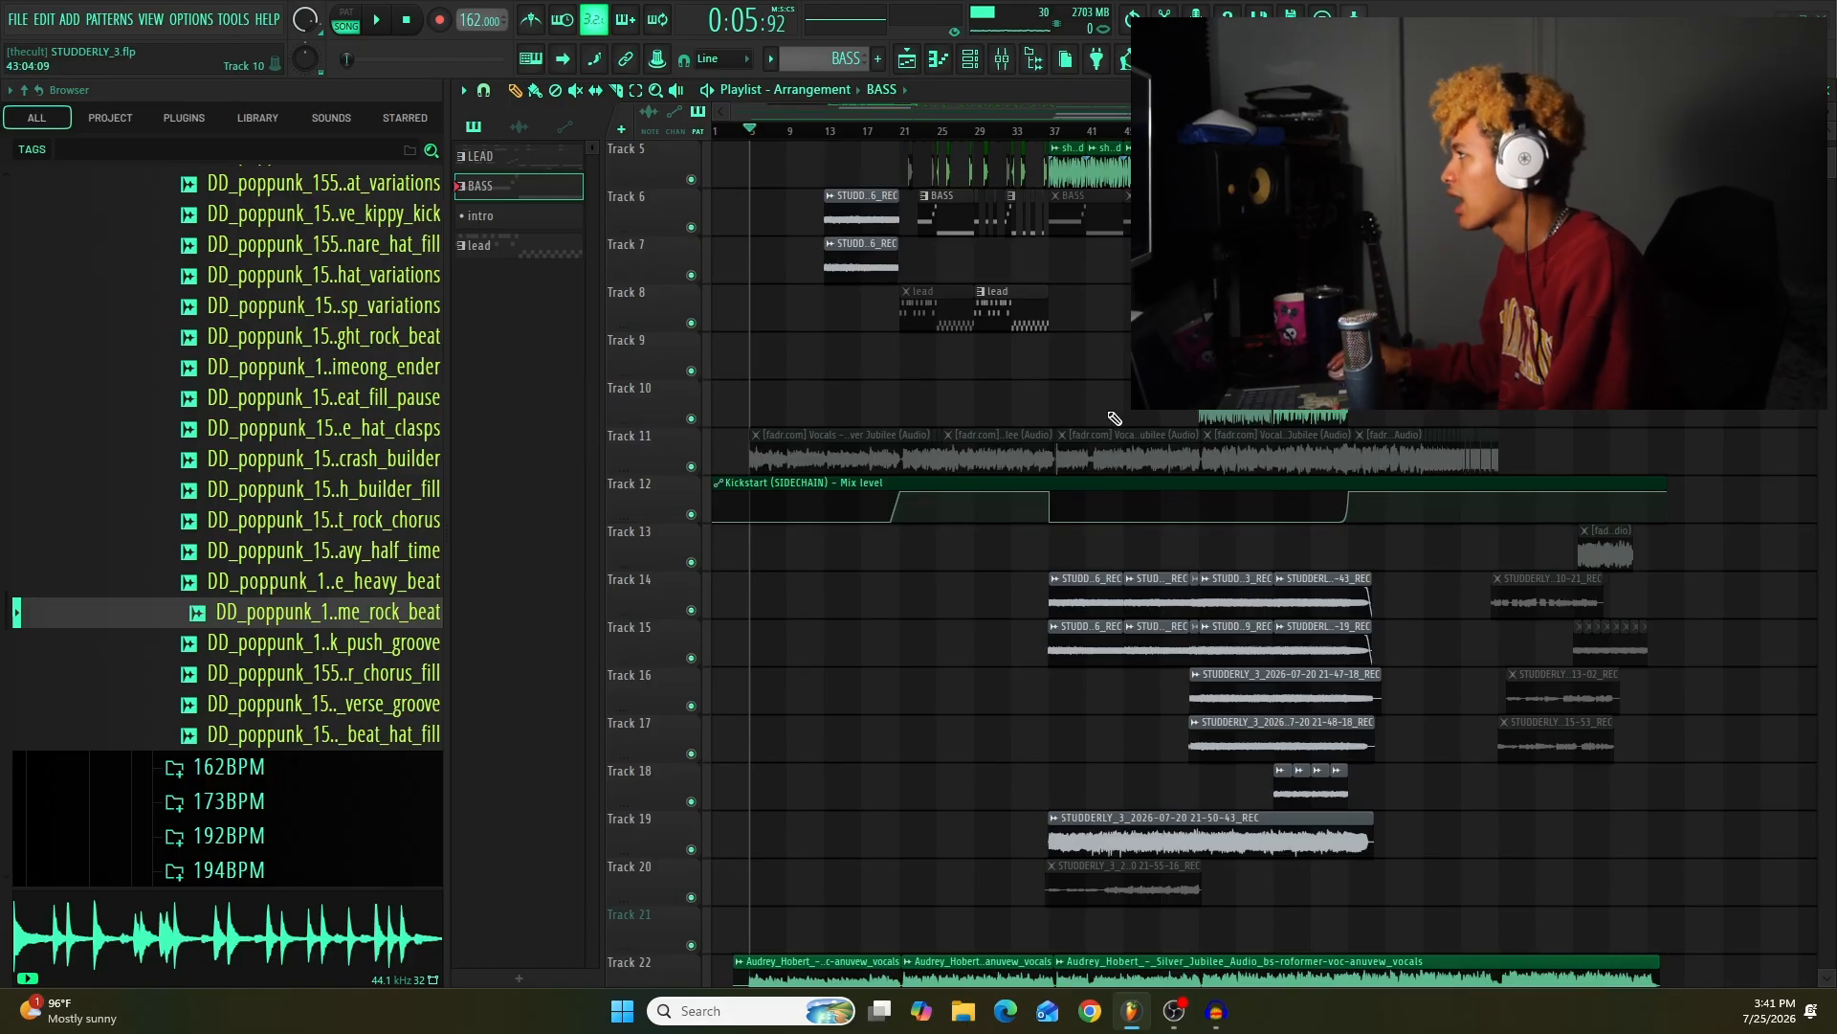
pyautogui.scroll(2, 908, 258)
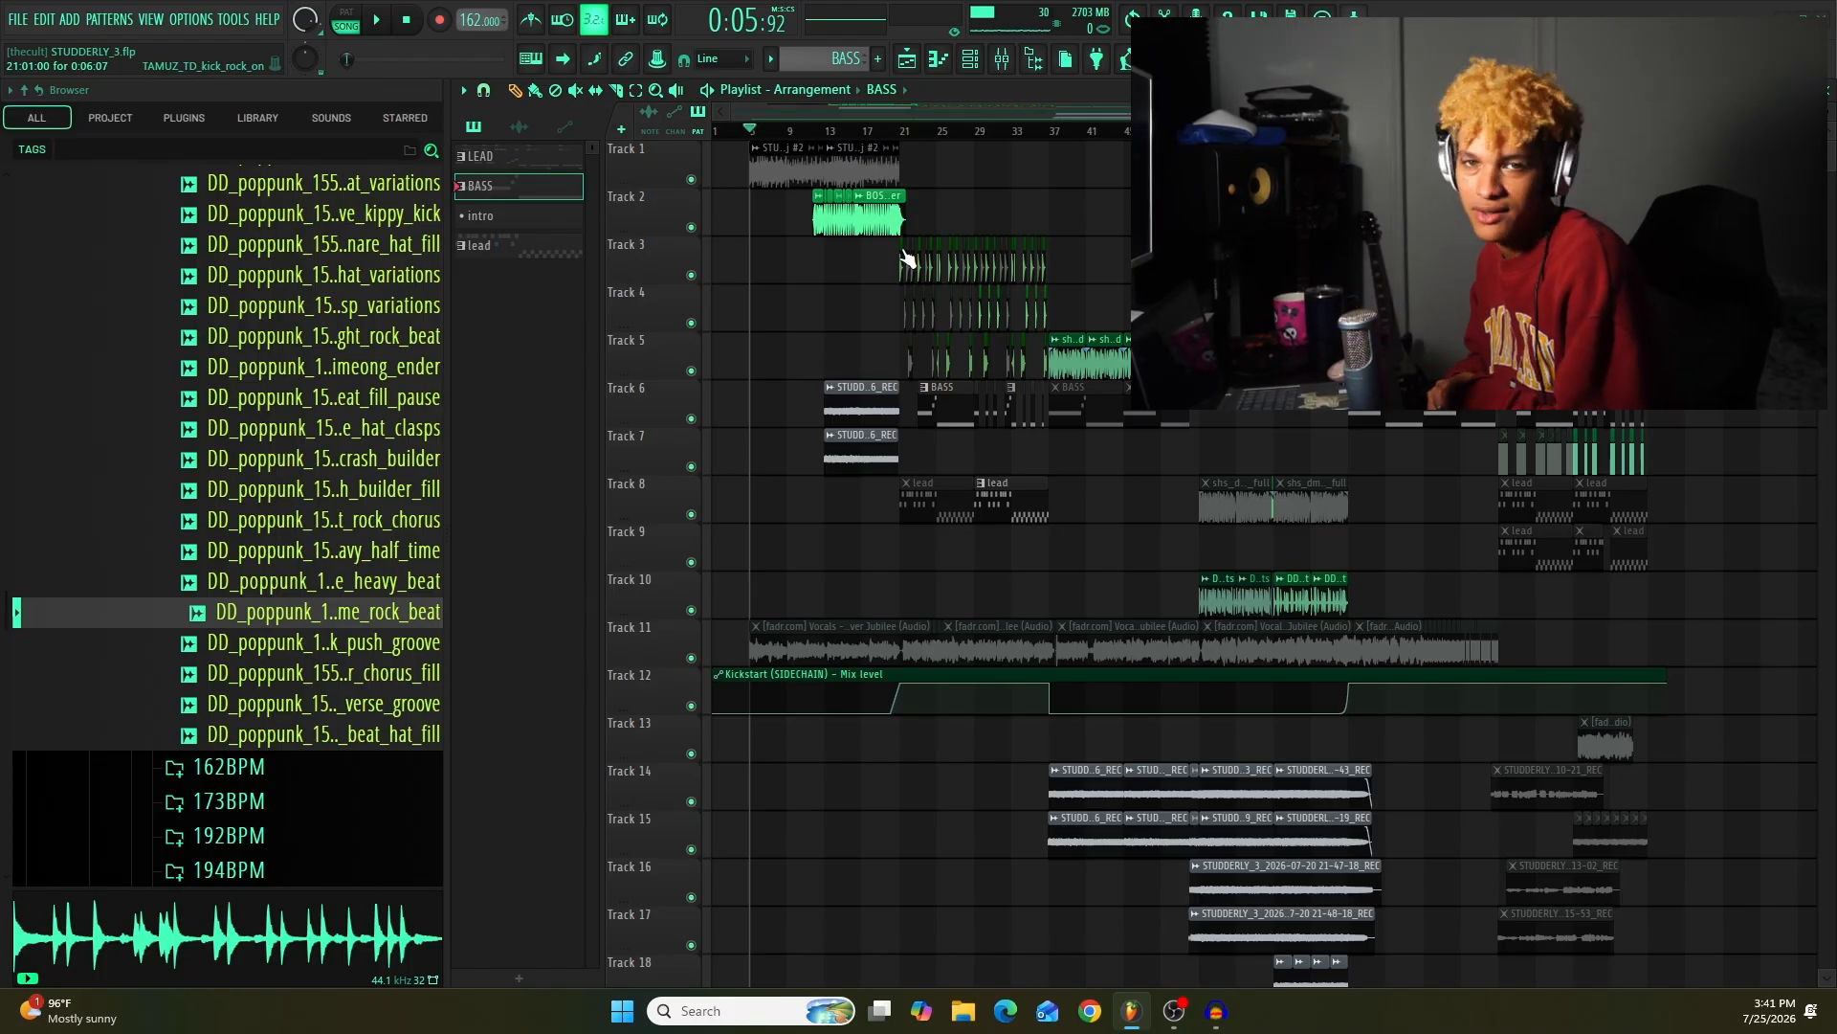
pyautogui.click(880, 131)
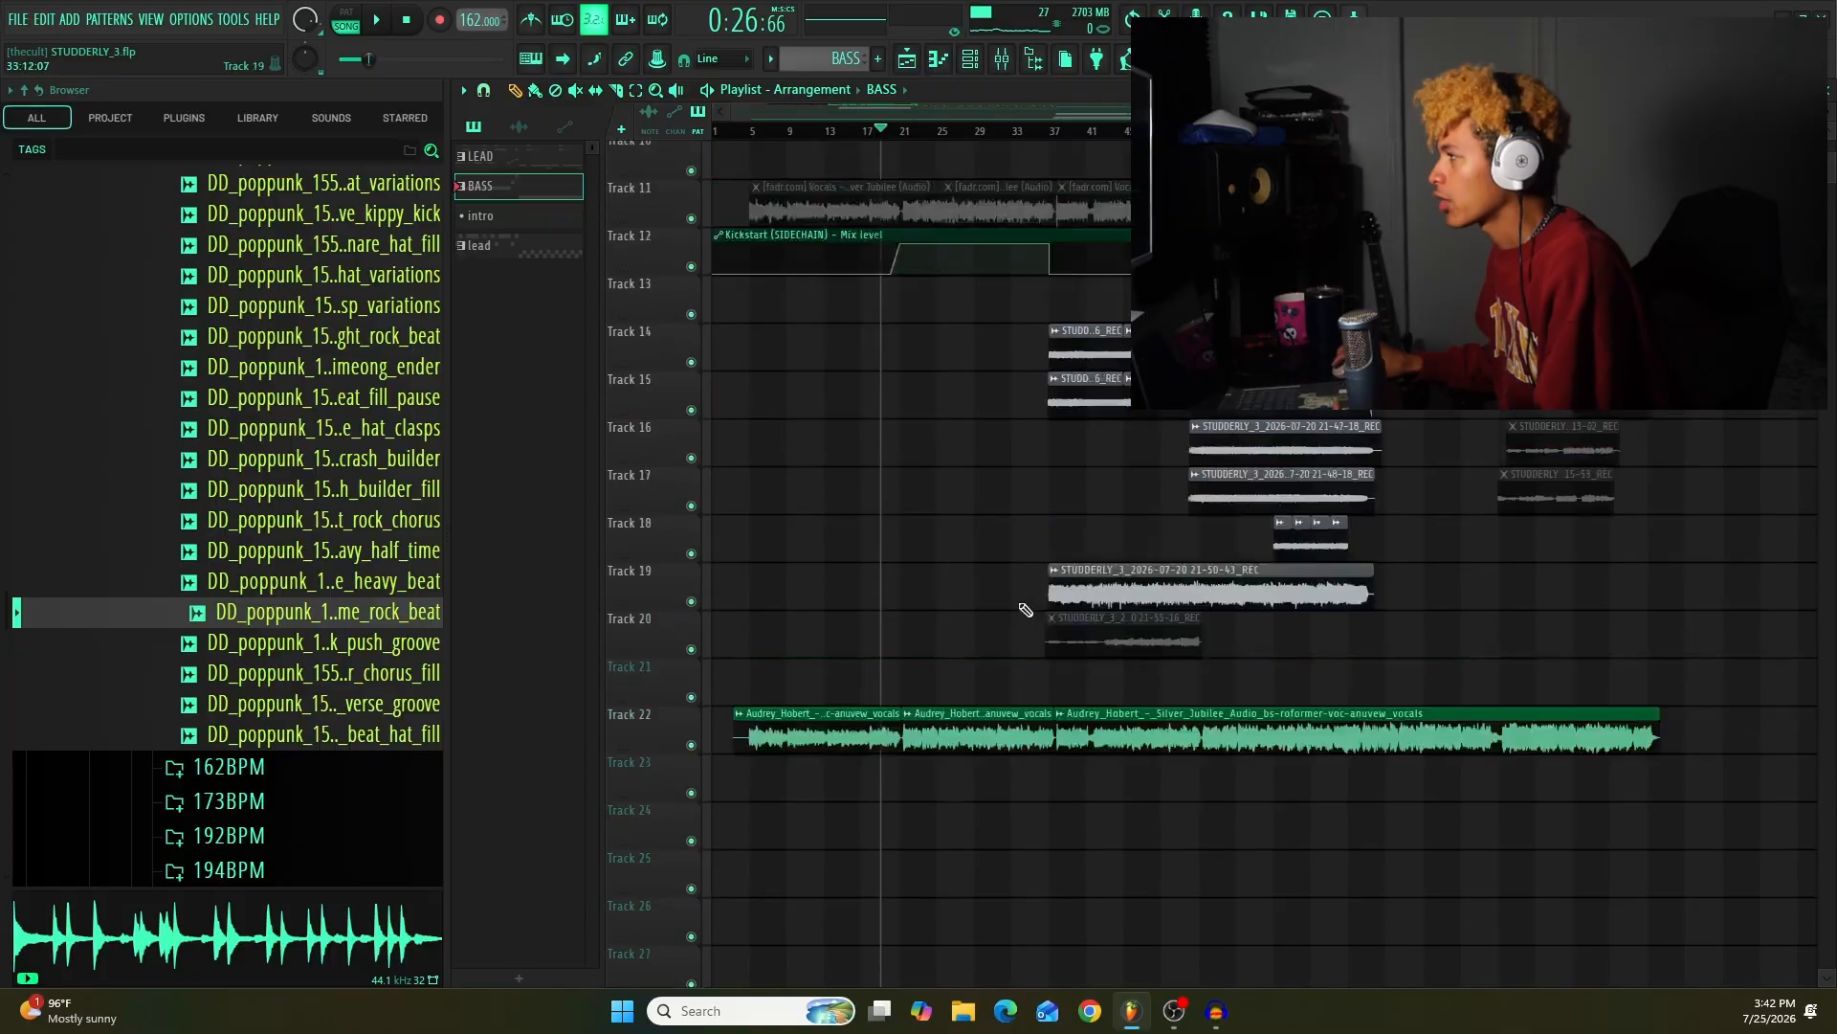
pyautogui.scroll(8, 843, 465)
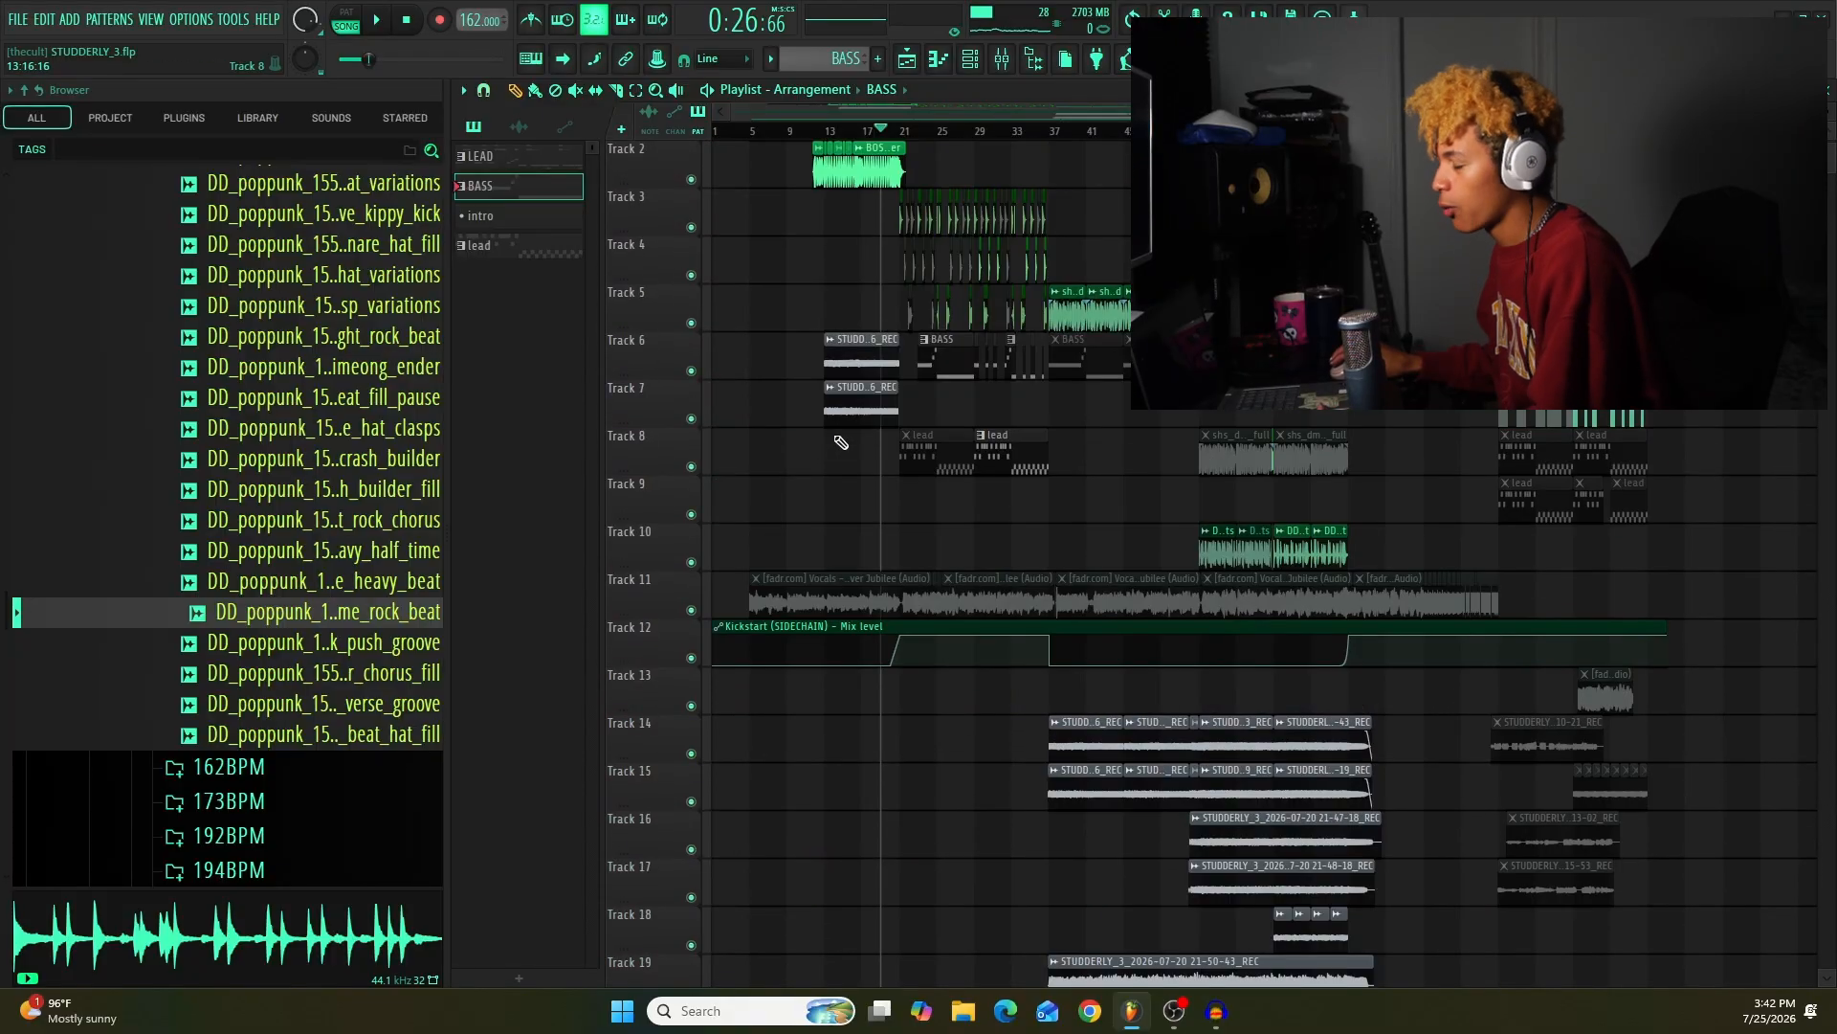
pyautogui.scroll(-5, 864, 472)
pyautogui.scroll(6, 912, 617)
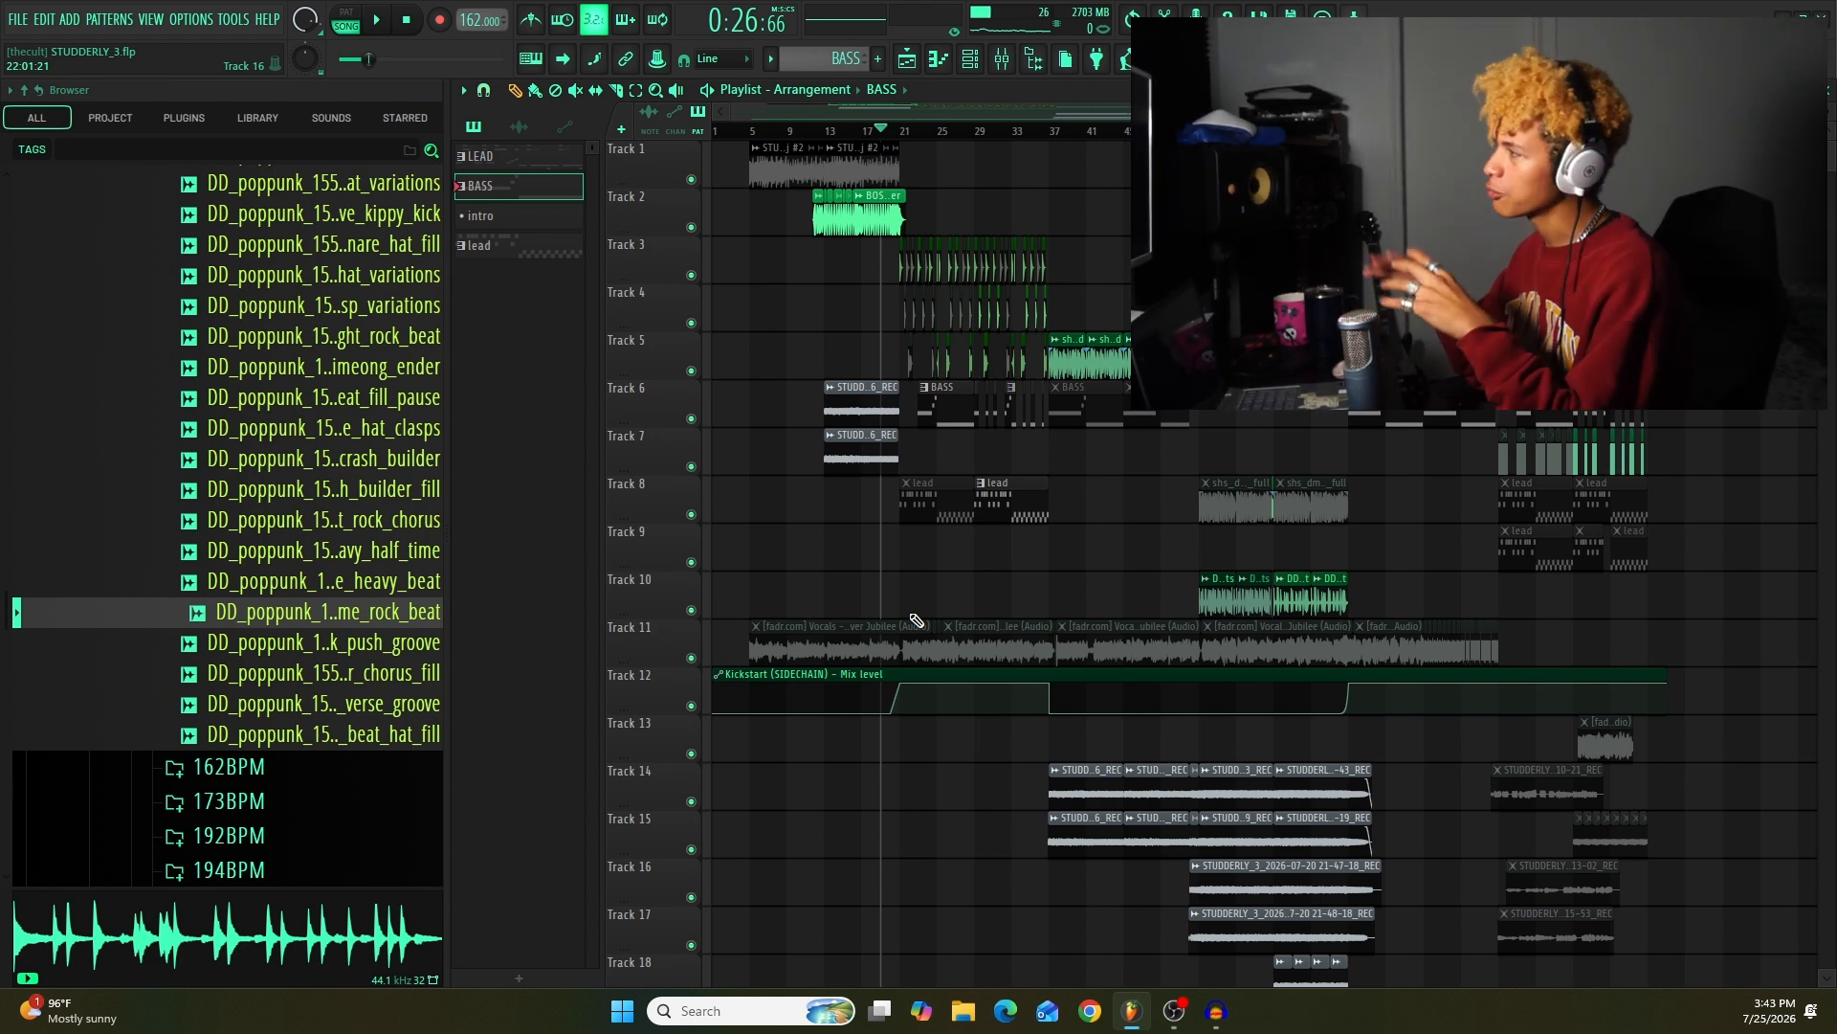
pyautogui.scroll(-1, 914, 618)
pyautogui.scroll(-4, 910, 610)
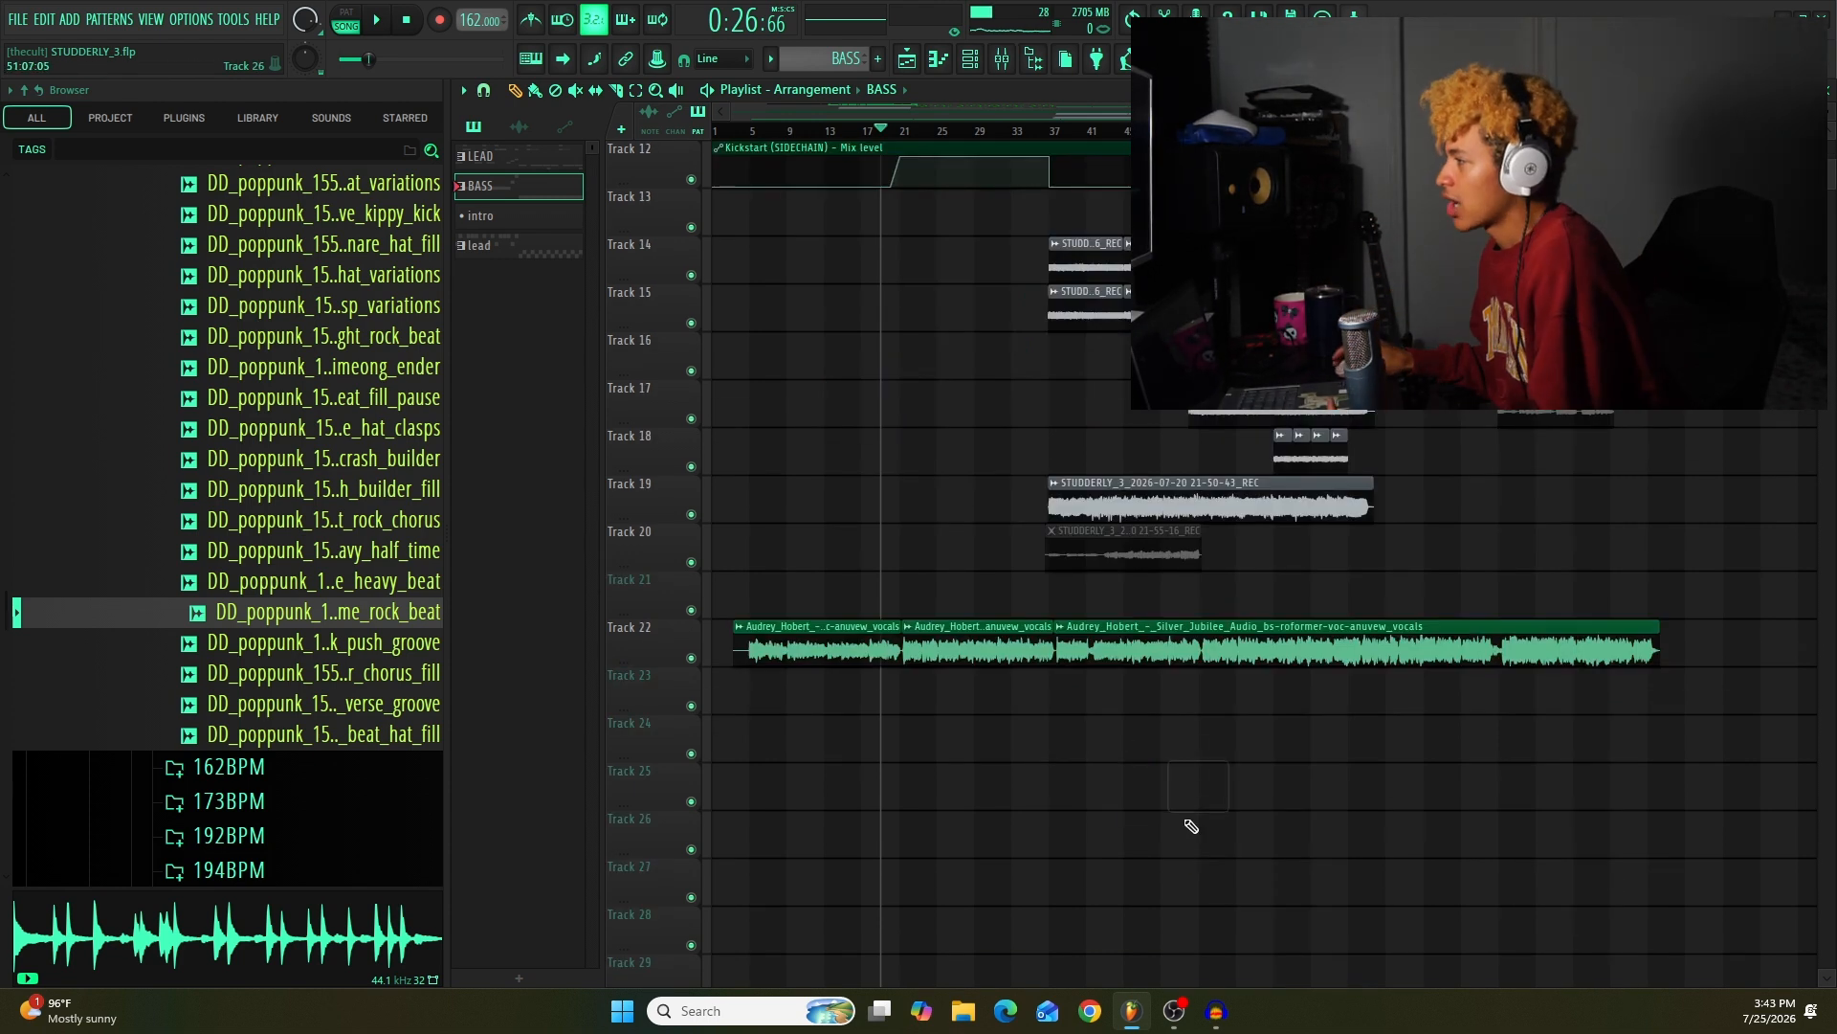
pyautogui.scroll(-3, 1005, 726)
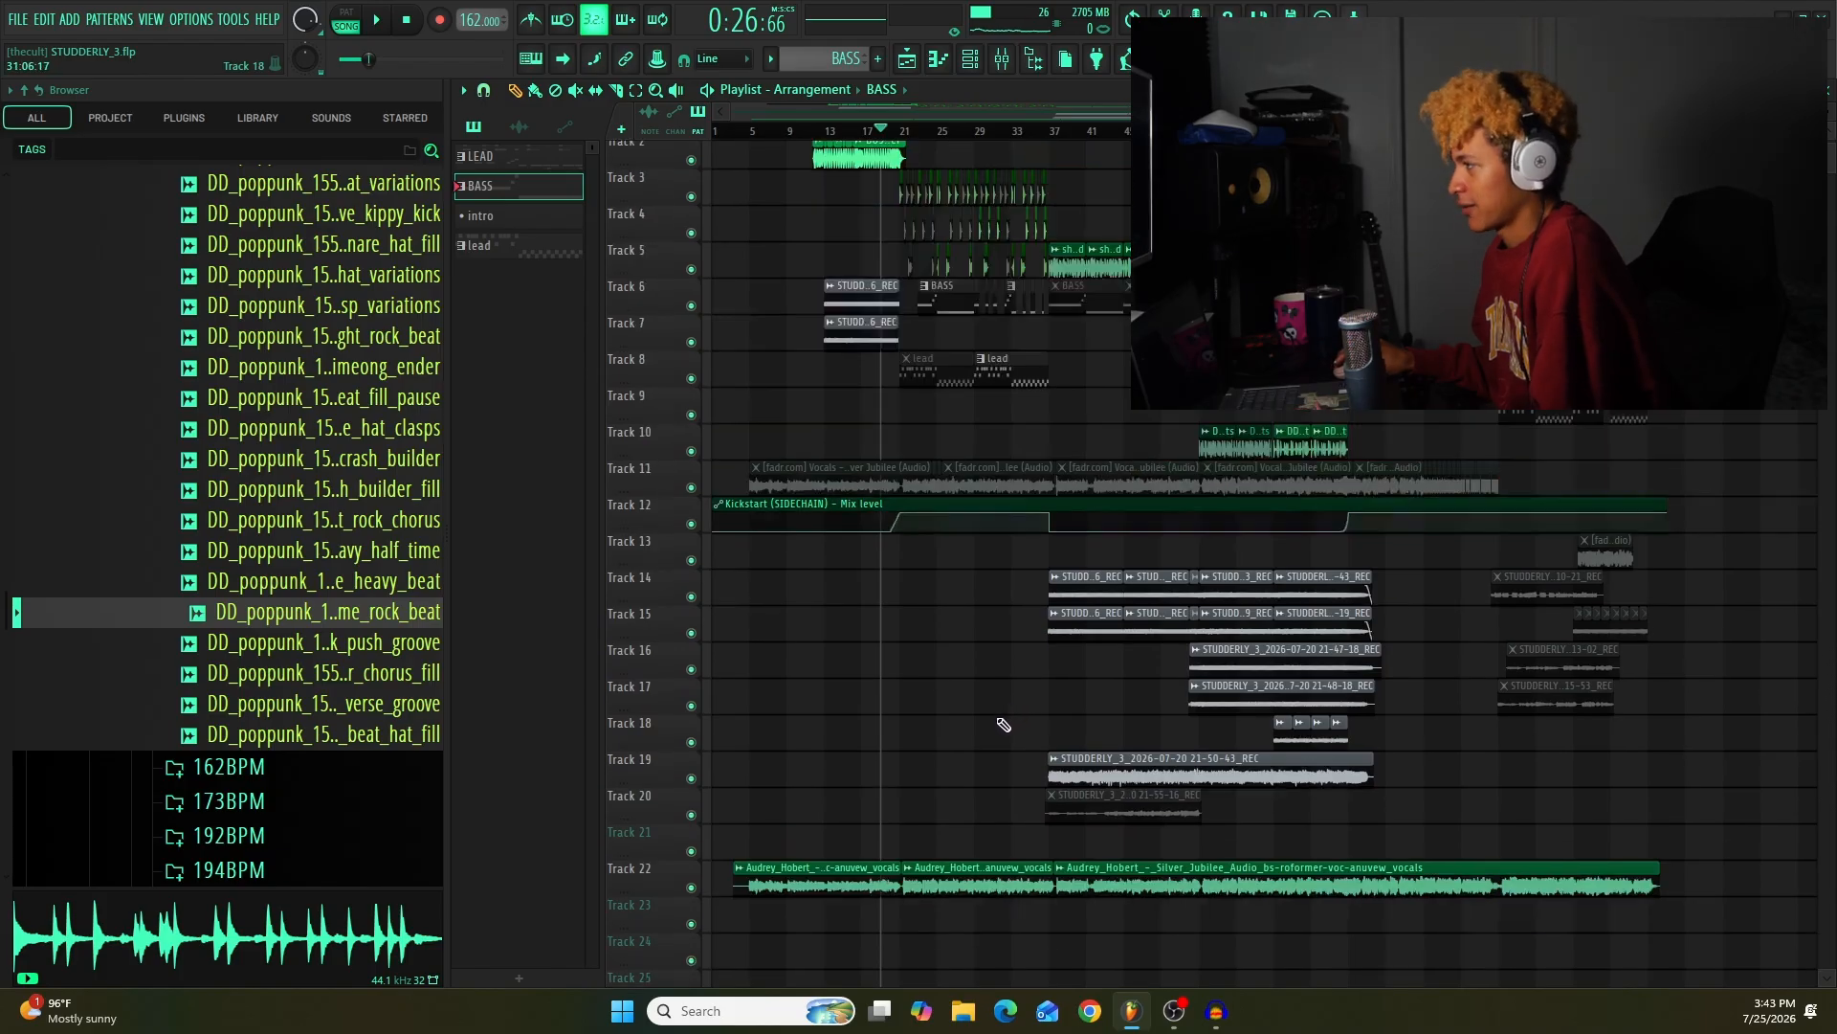
pyautogui.scroll(1, 957, 661)
pyautogui.scroll(4, 785, 402)
pyautogui.scroll(-2, 766, 192)
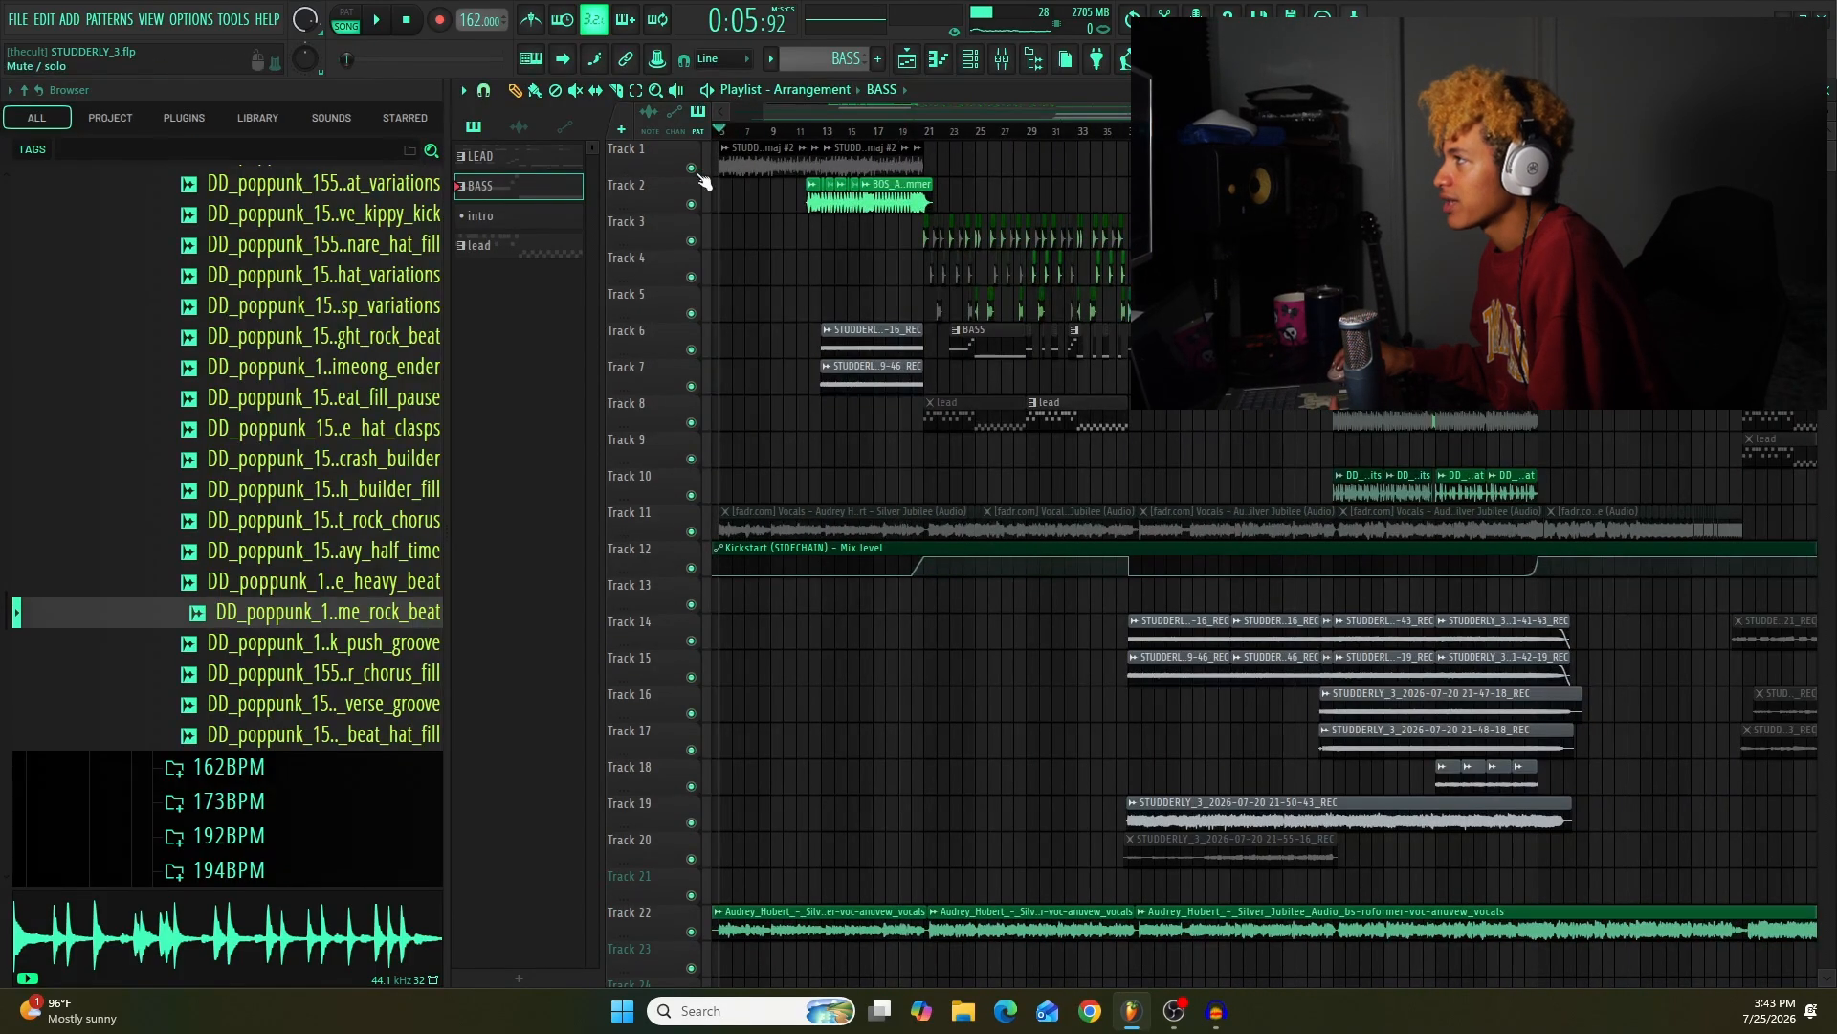
# Step: Solo Track 1, listen to its electric guitar loop from bar 5, and open the loop's audio clip settings
pyautogui.rightClick(691, 167)
pyautogui.press('space')
pyautogui.scroll(2, 785, 246)
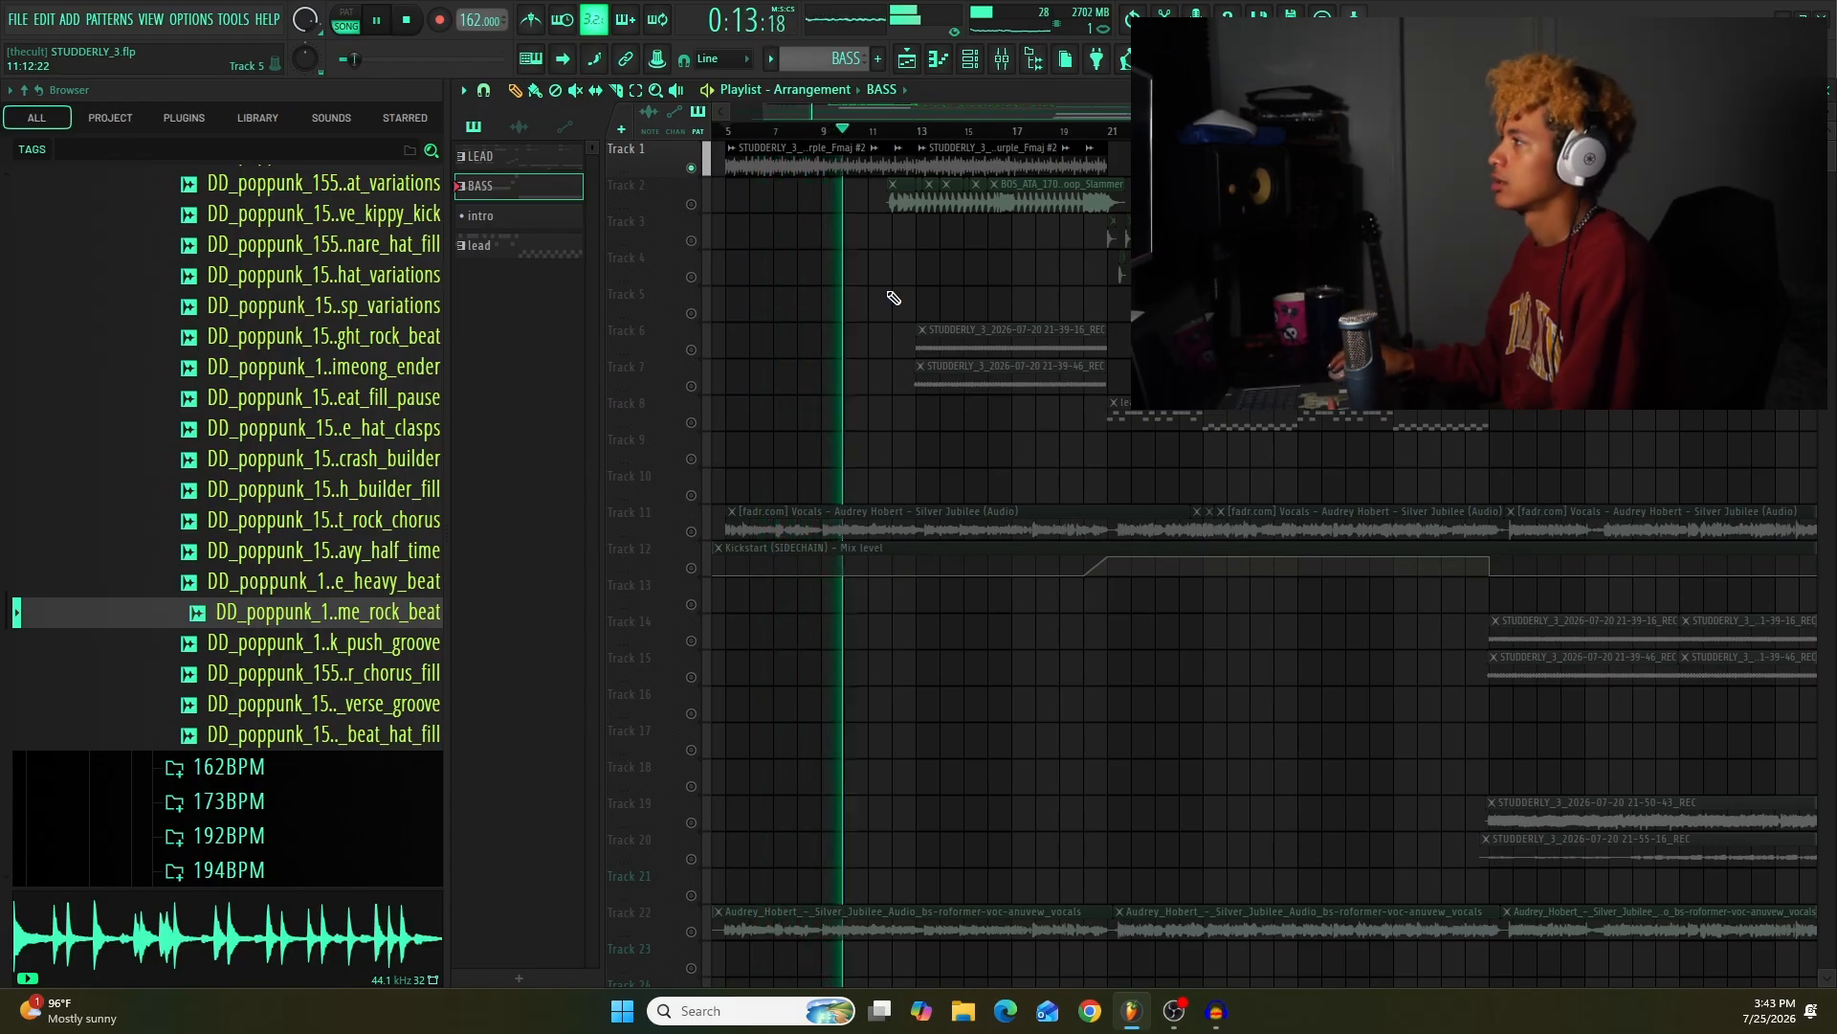
pyautogui.press('space')
pyautogui.doubleClick(776, 166)
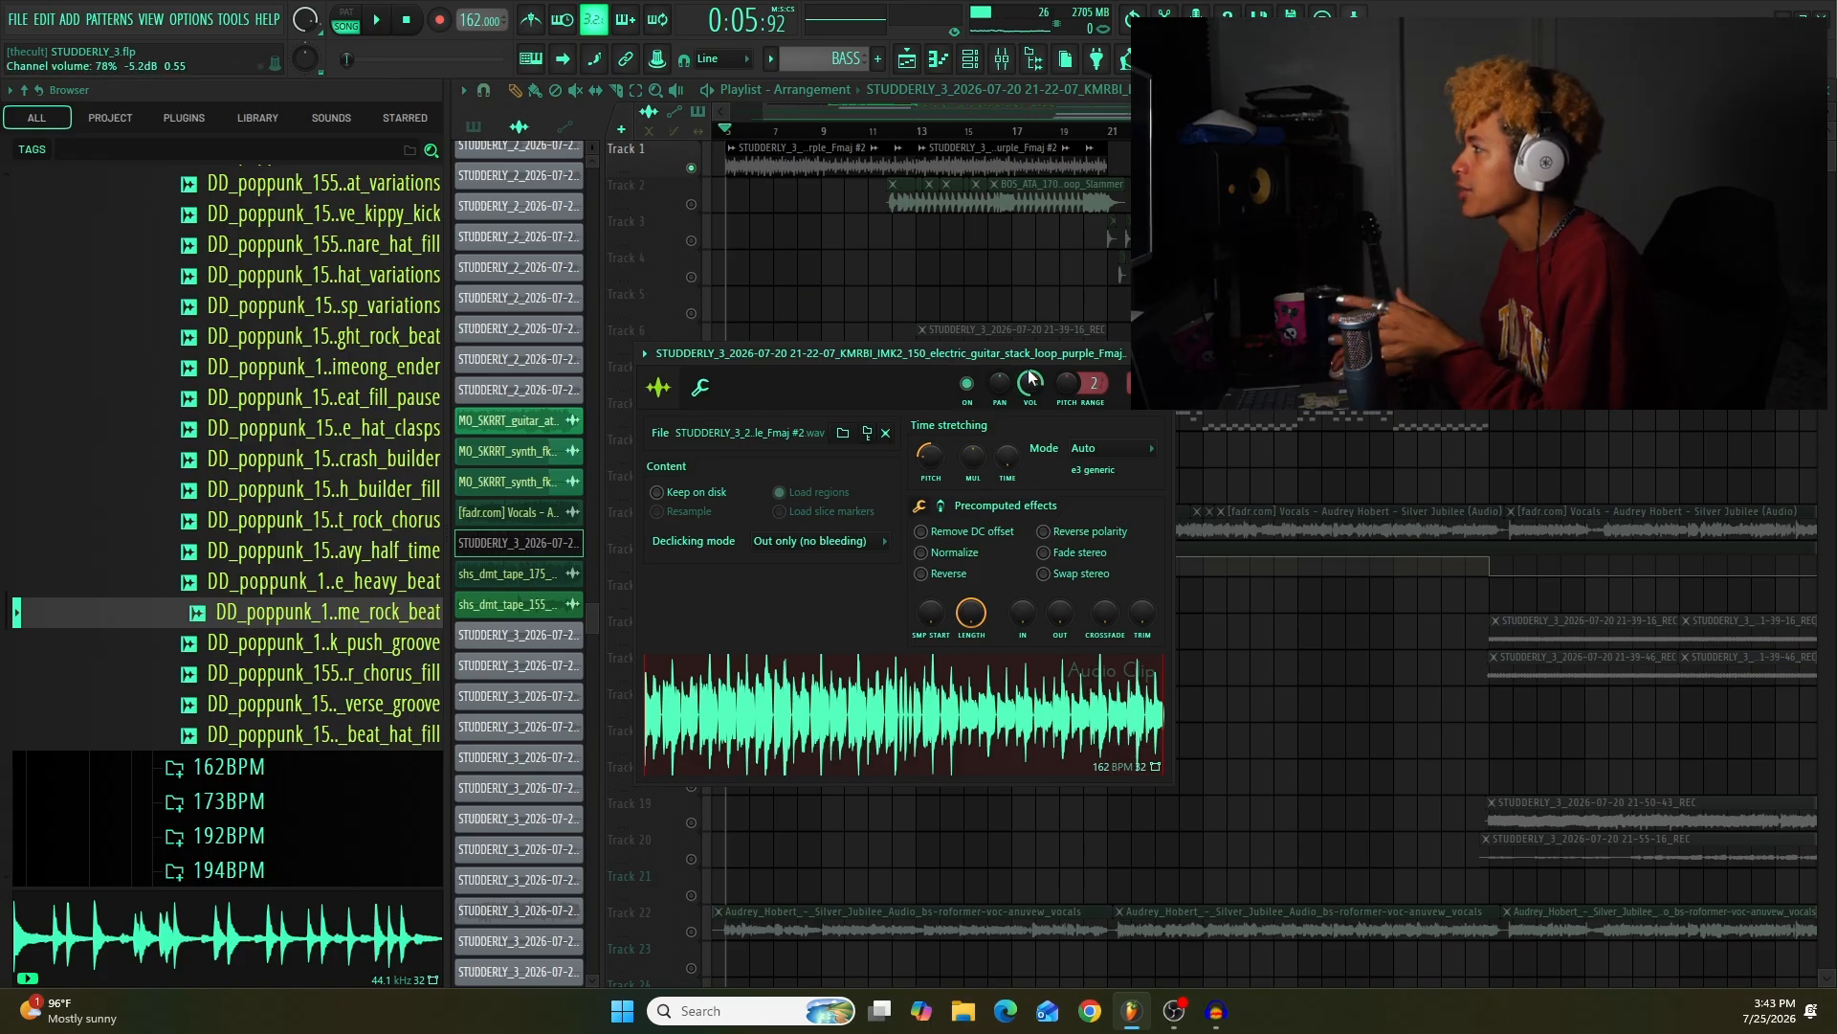
pyautogui.click(861, 147)
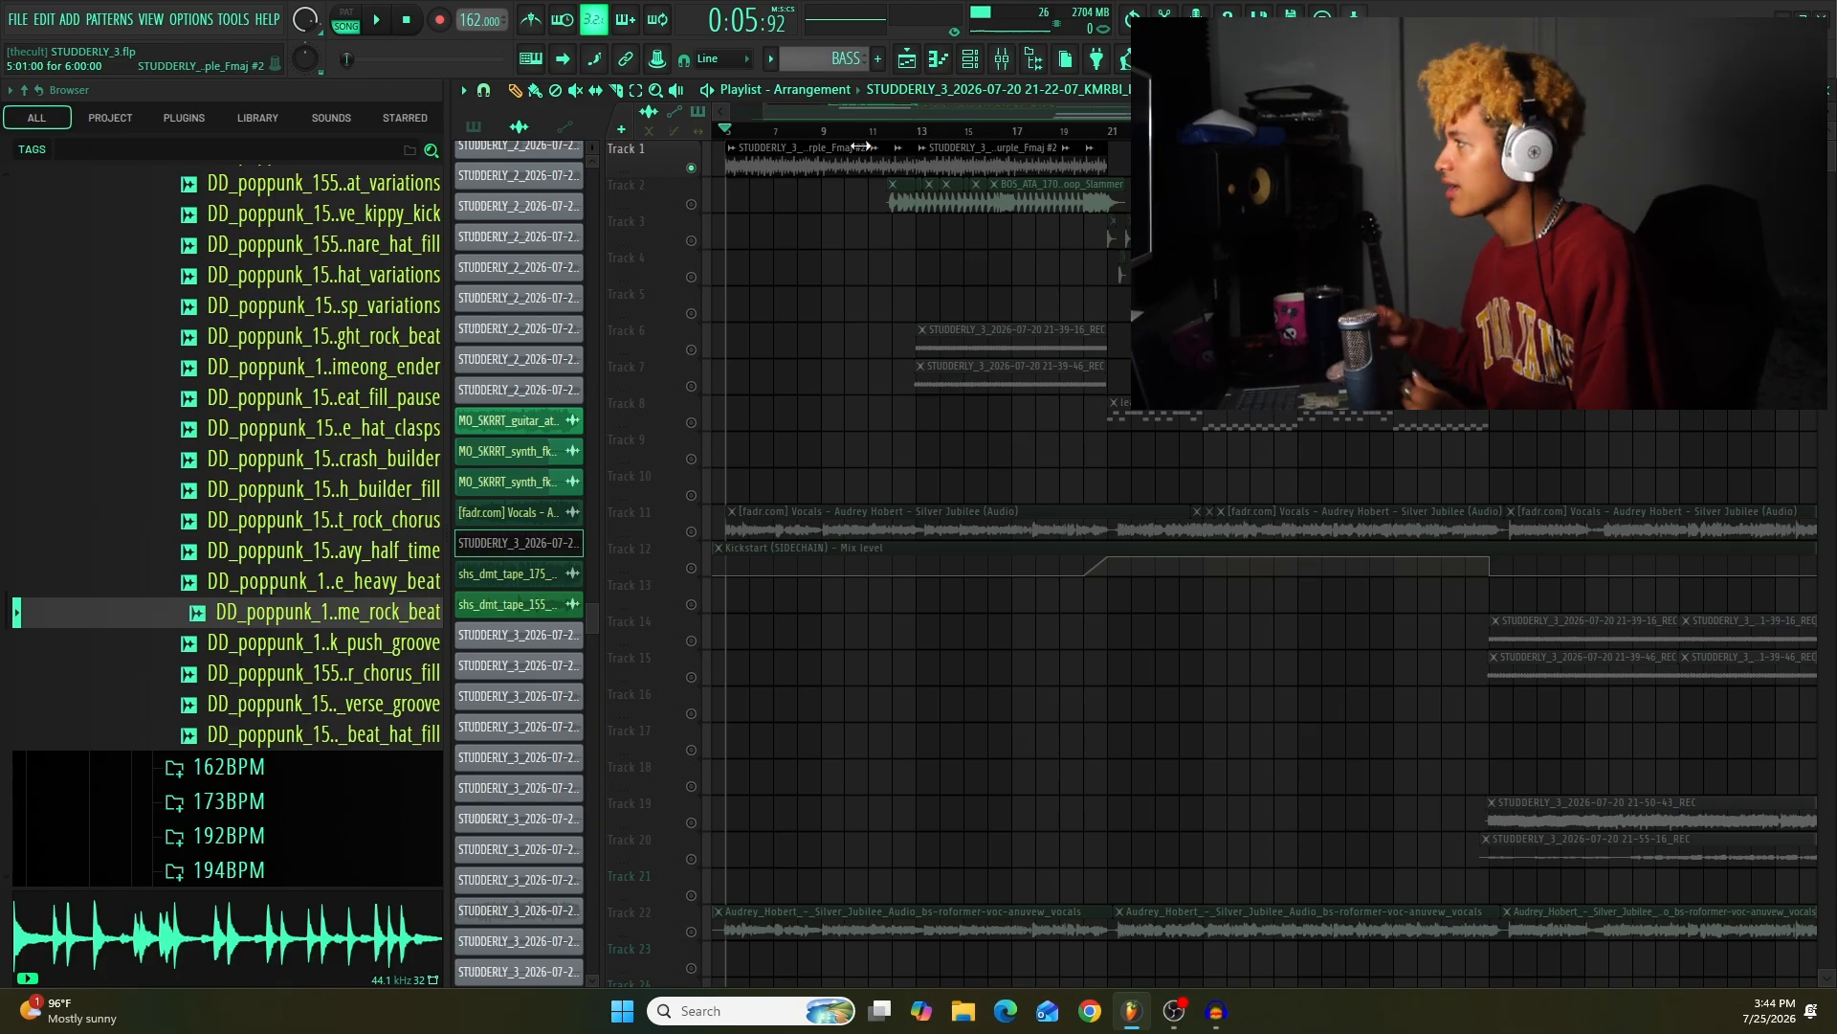
pyautogui.click(904, 301)
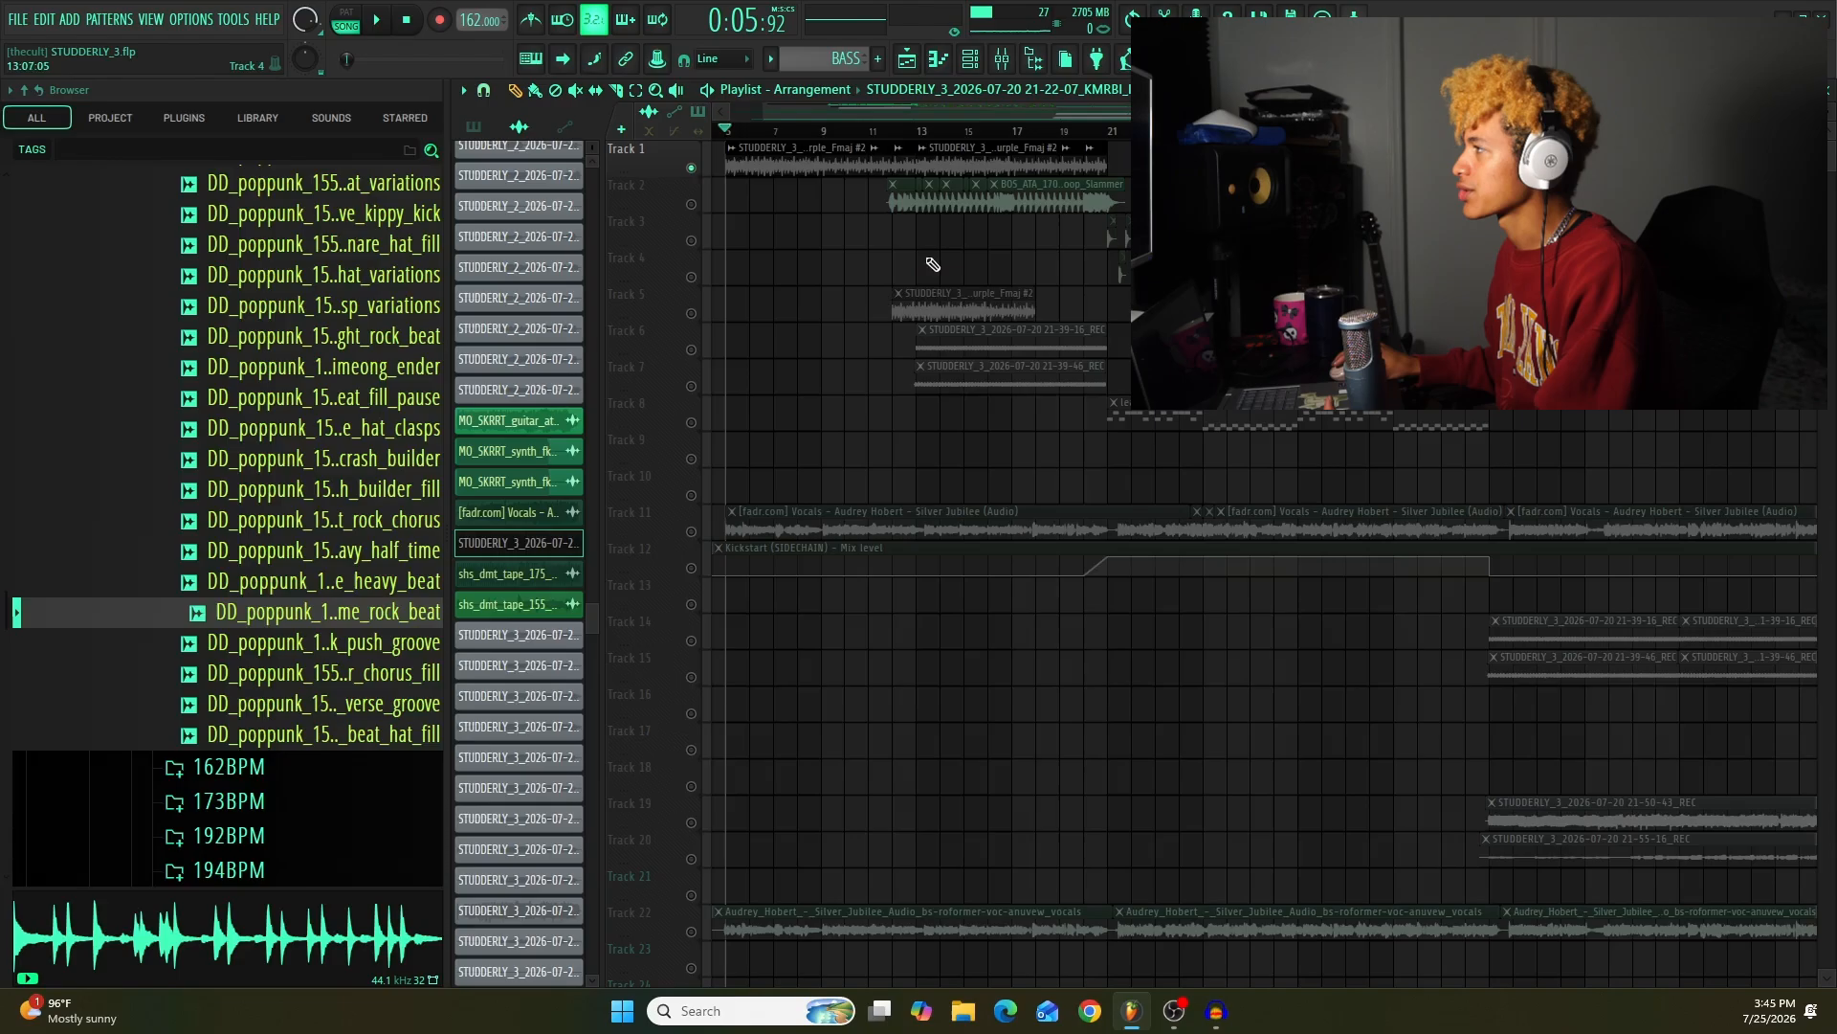
pyautogui.rightClick(922, 299)
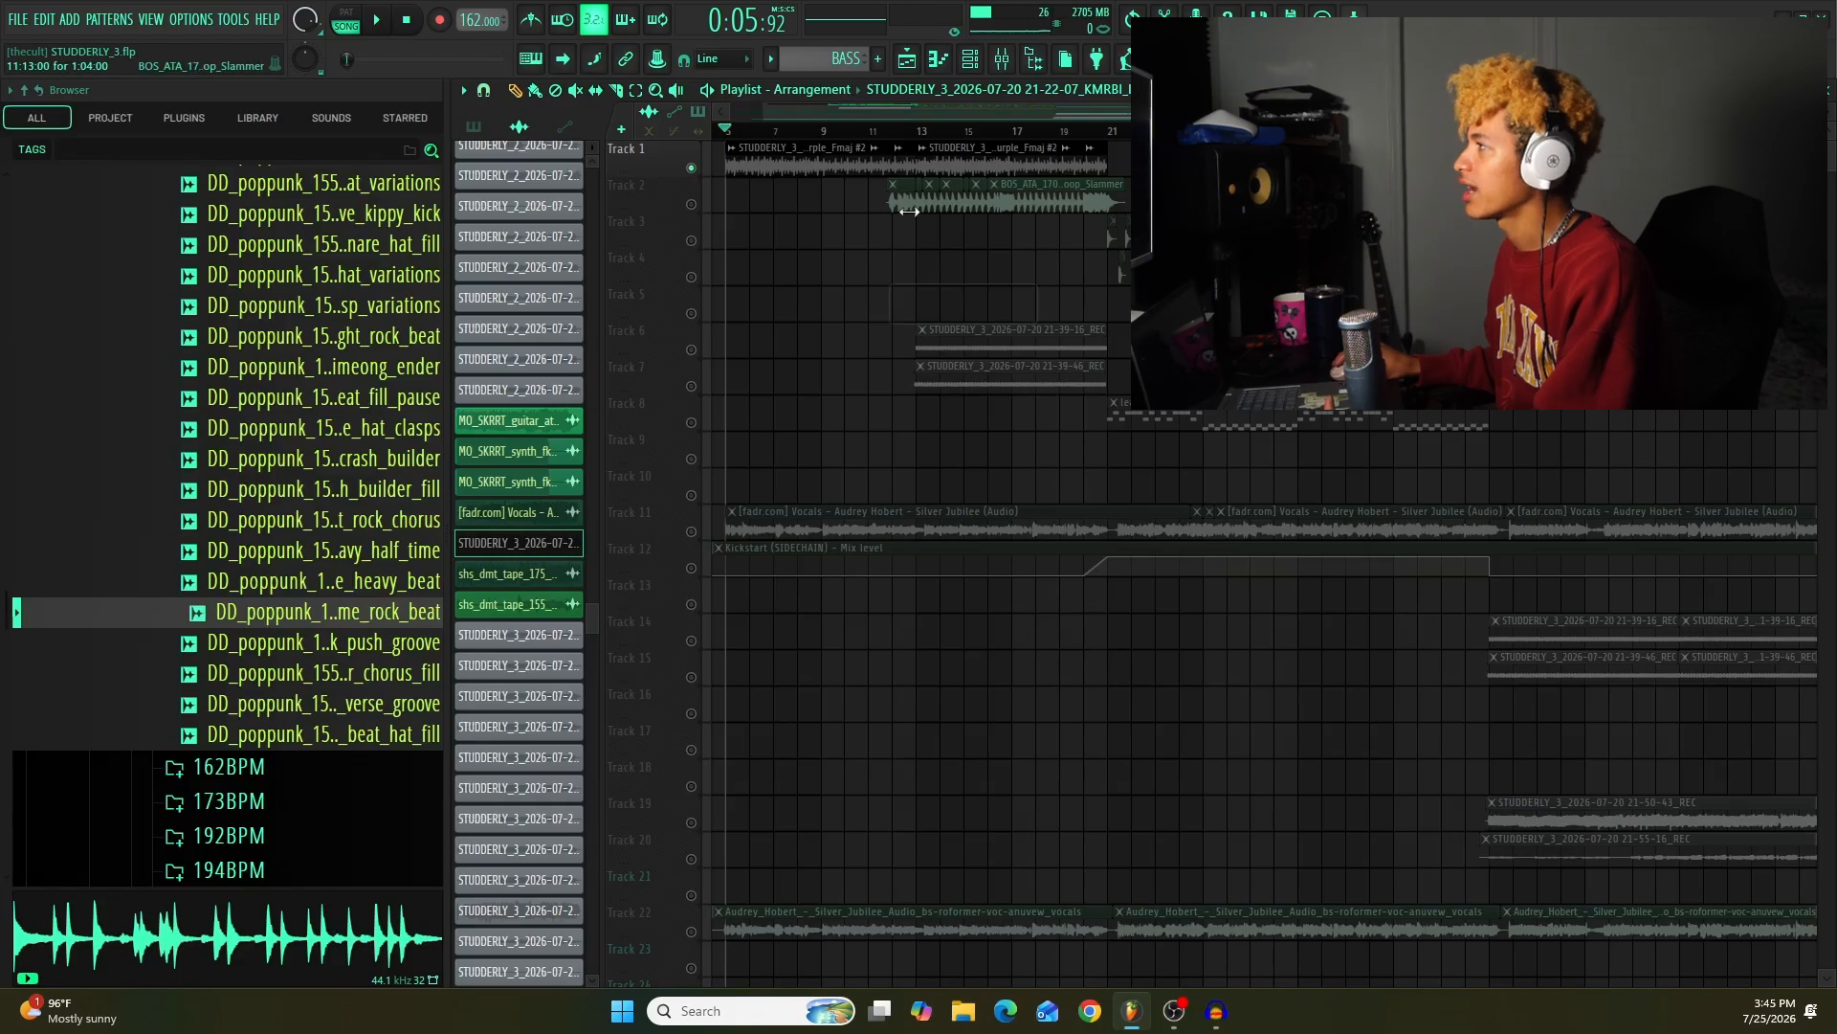
# Step: Listen to the recorded parts on Tracks 6 and 7 from bar 13 with Track 1 muted
pyautogui.click(919, 131)
pyautogui.click(691, 349)
pyautogui.click(691, 386)
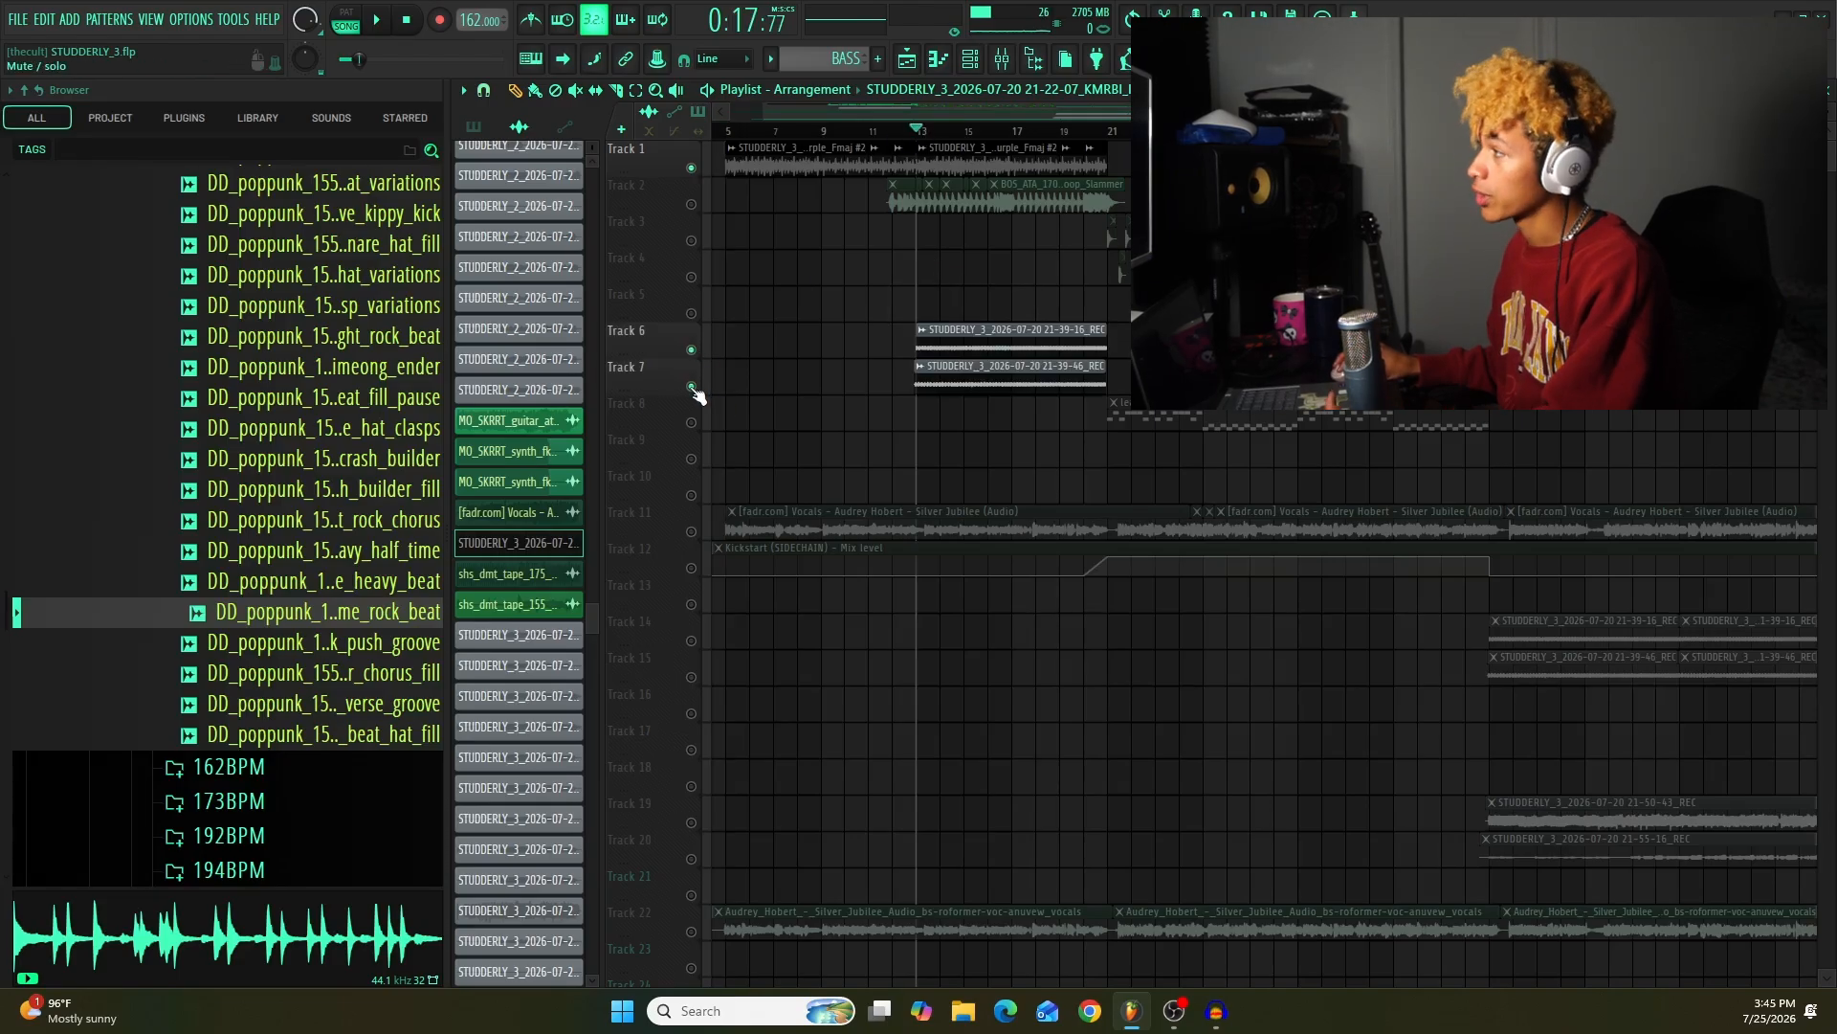
pyautogui.click(691, 168)
pyautogui.press('space')
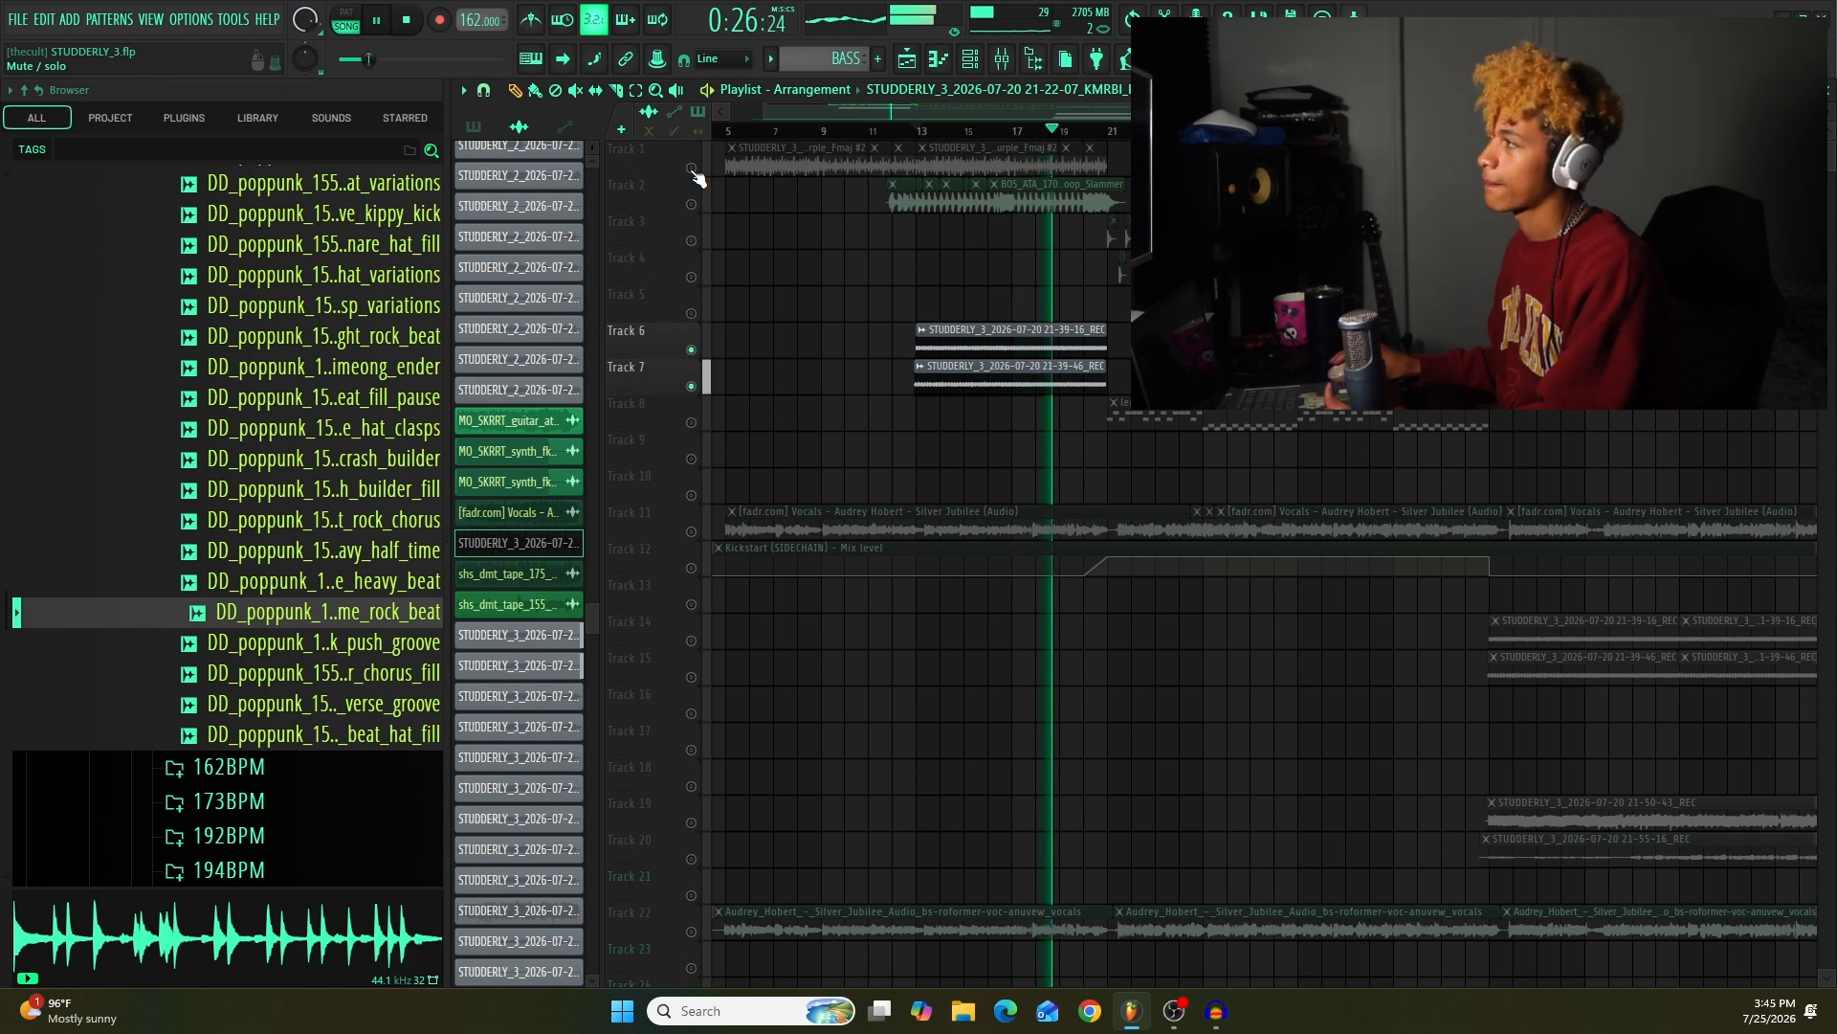
pyautogui.press('space')
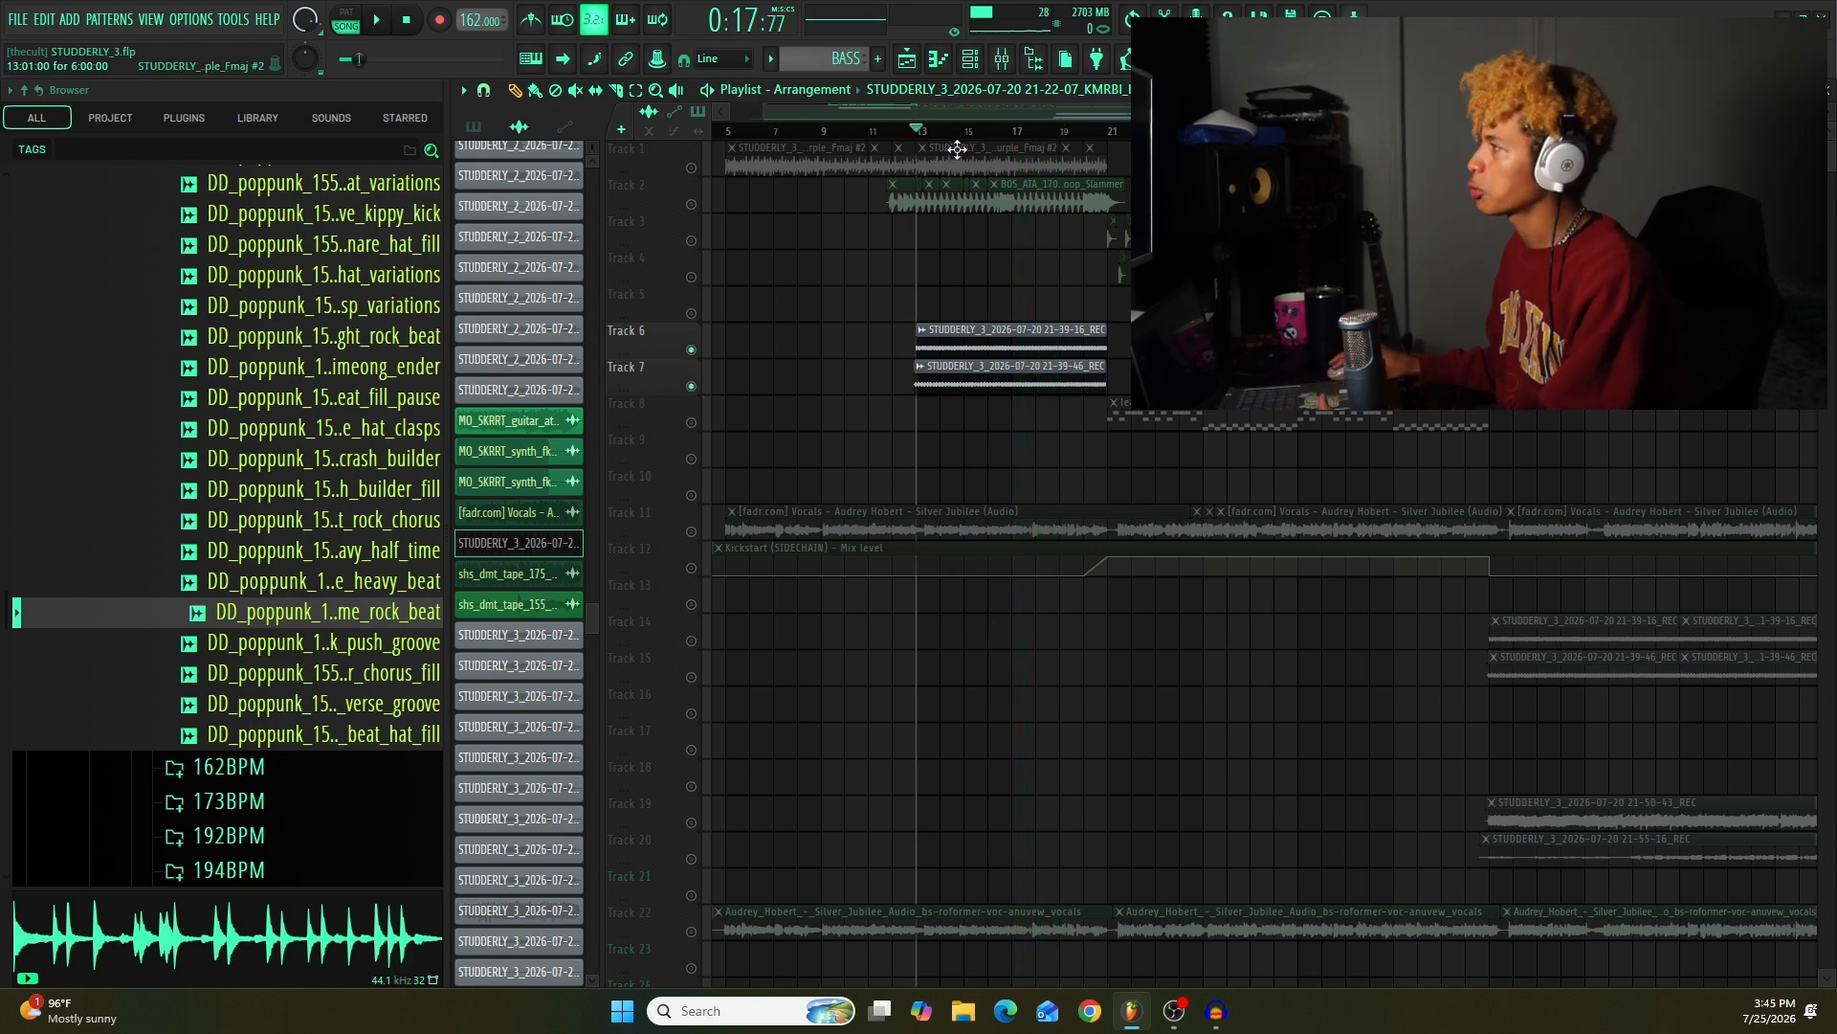
# Step: Listen to the drum loop on Track 2 by itself from bar 12
pyautogui.click(892, 135)
pyautogui.click(693, 212)
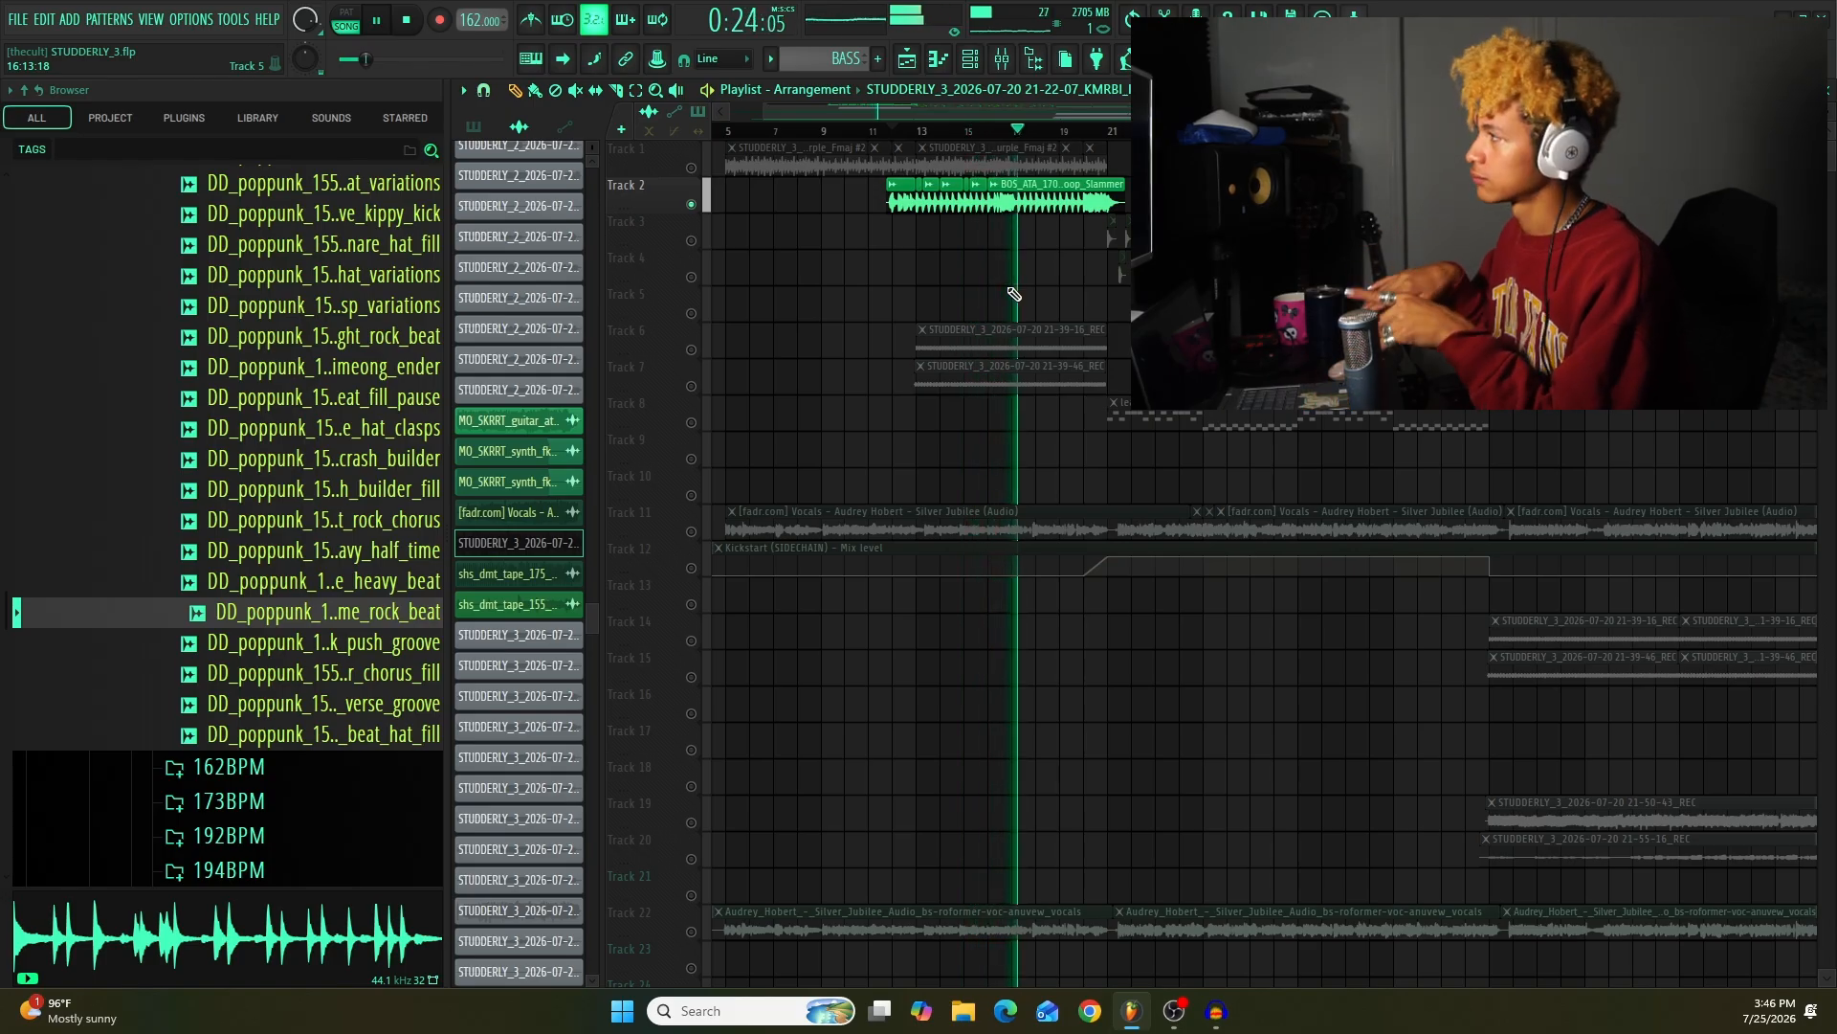
pyautogui.press('space')
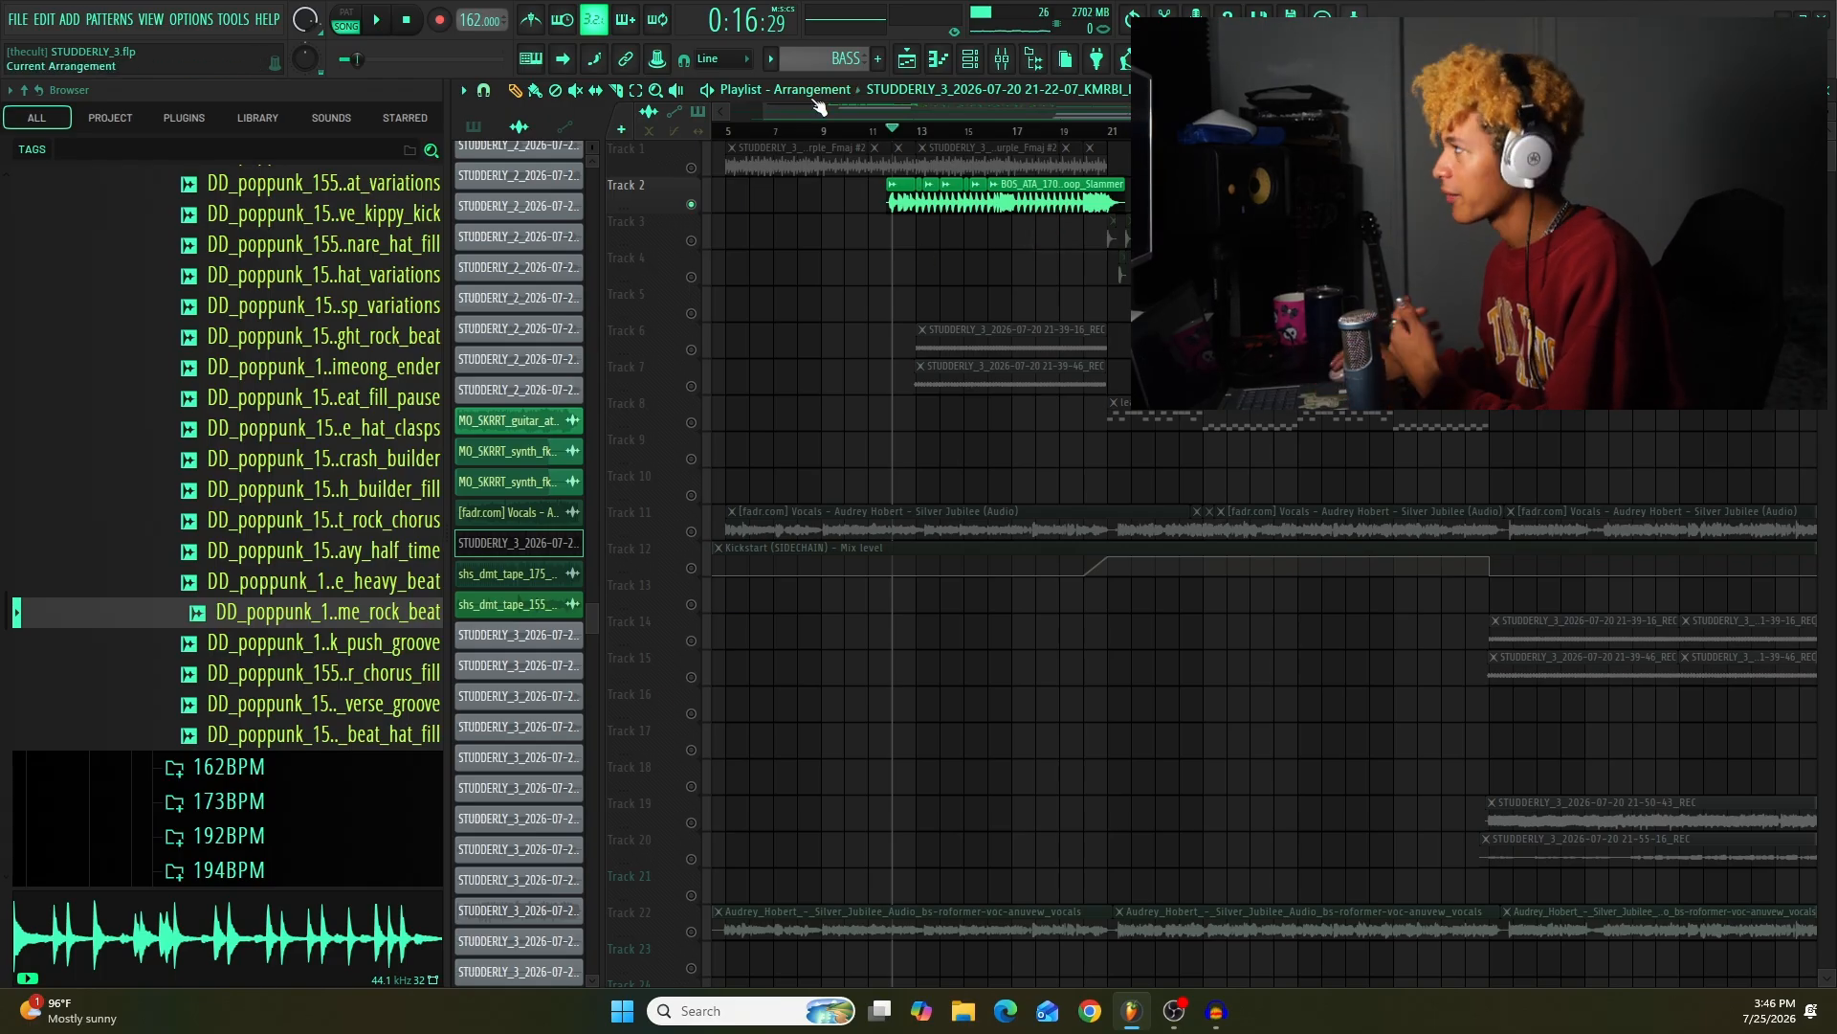
# Step: Play Tracks 1, 2, 6 and 7 together from bar 12, enabling the sidechain automation on Track 12 during playback
pyautogui.click(692, 168)
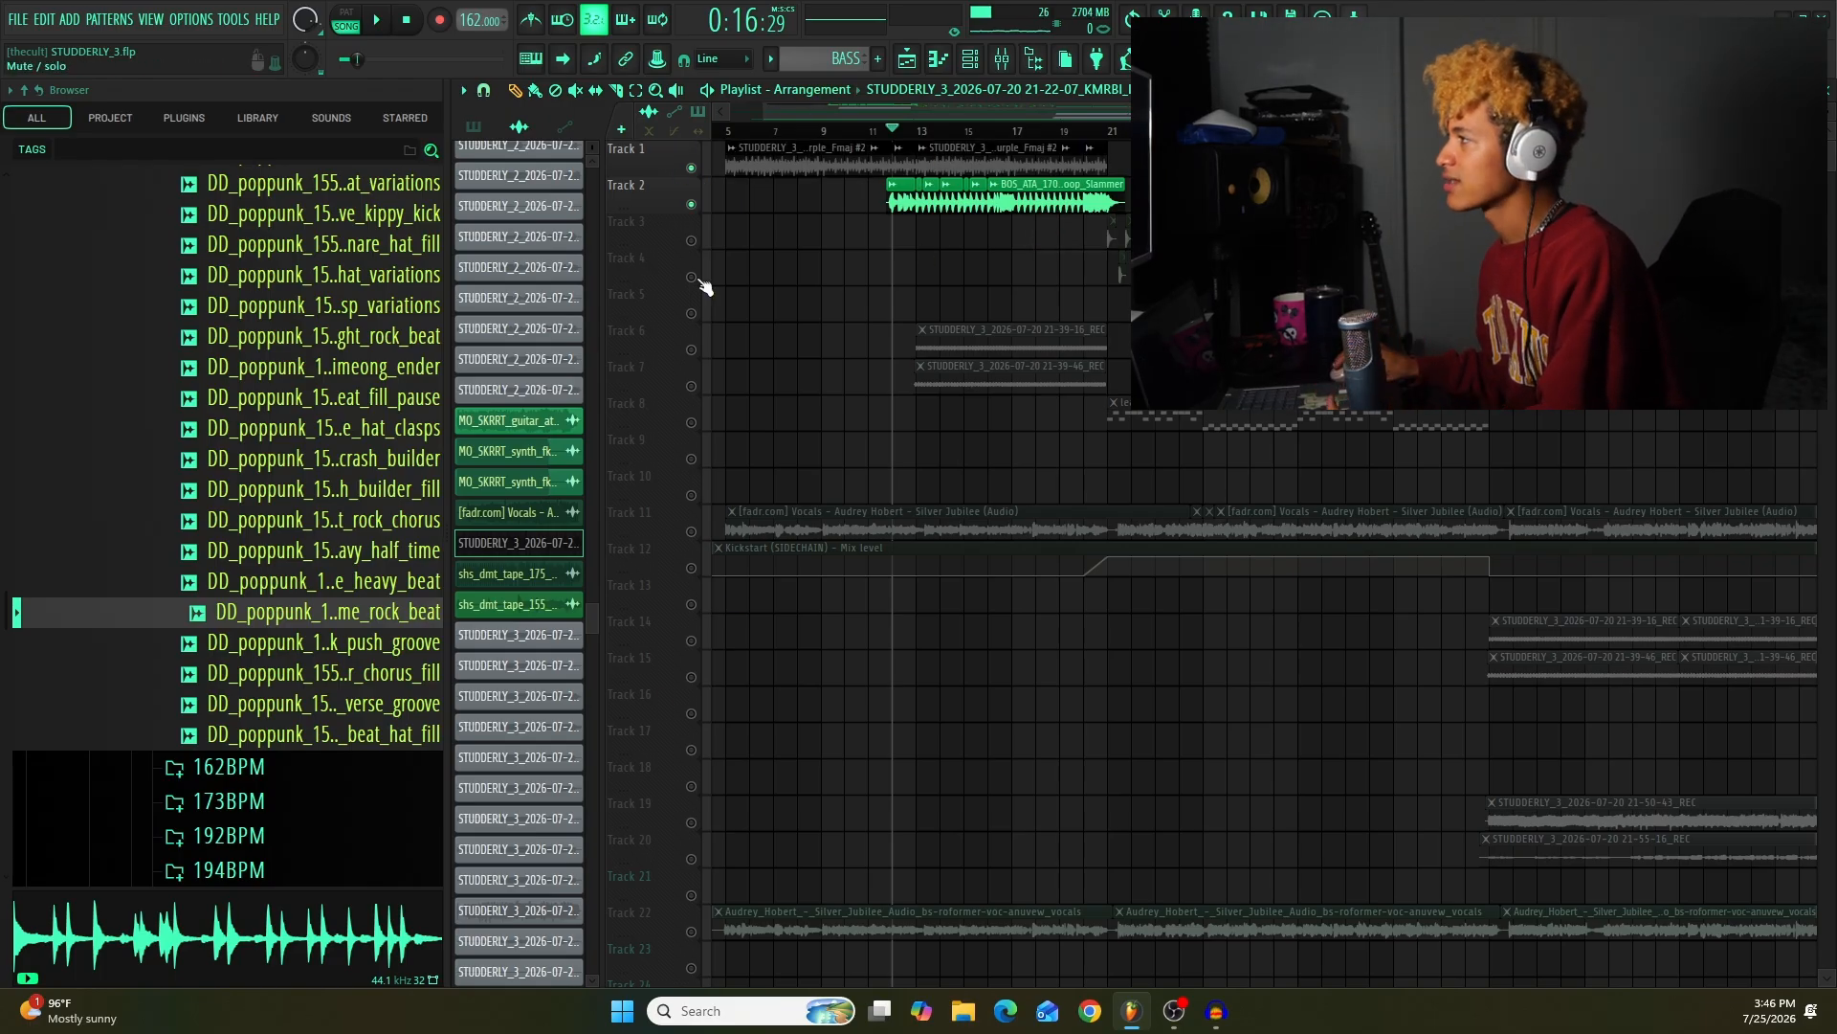
pyautogui.moveTo(691, 350); pyautogui.dragTo(691, 386)
pyautogui.press('space')
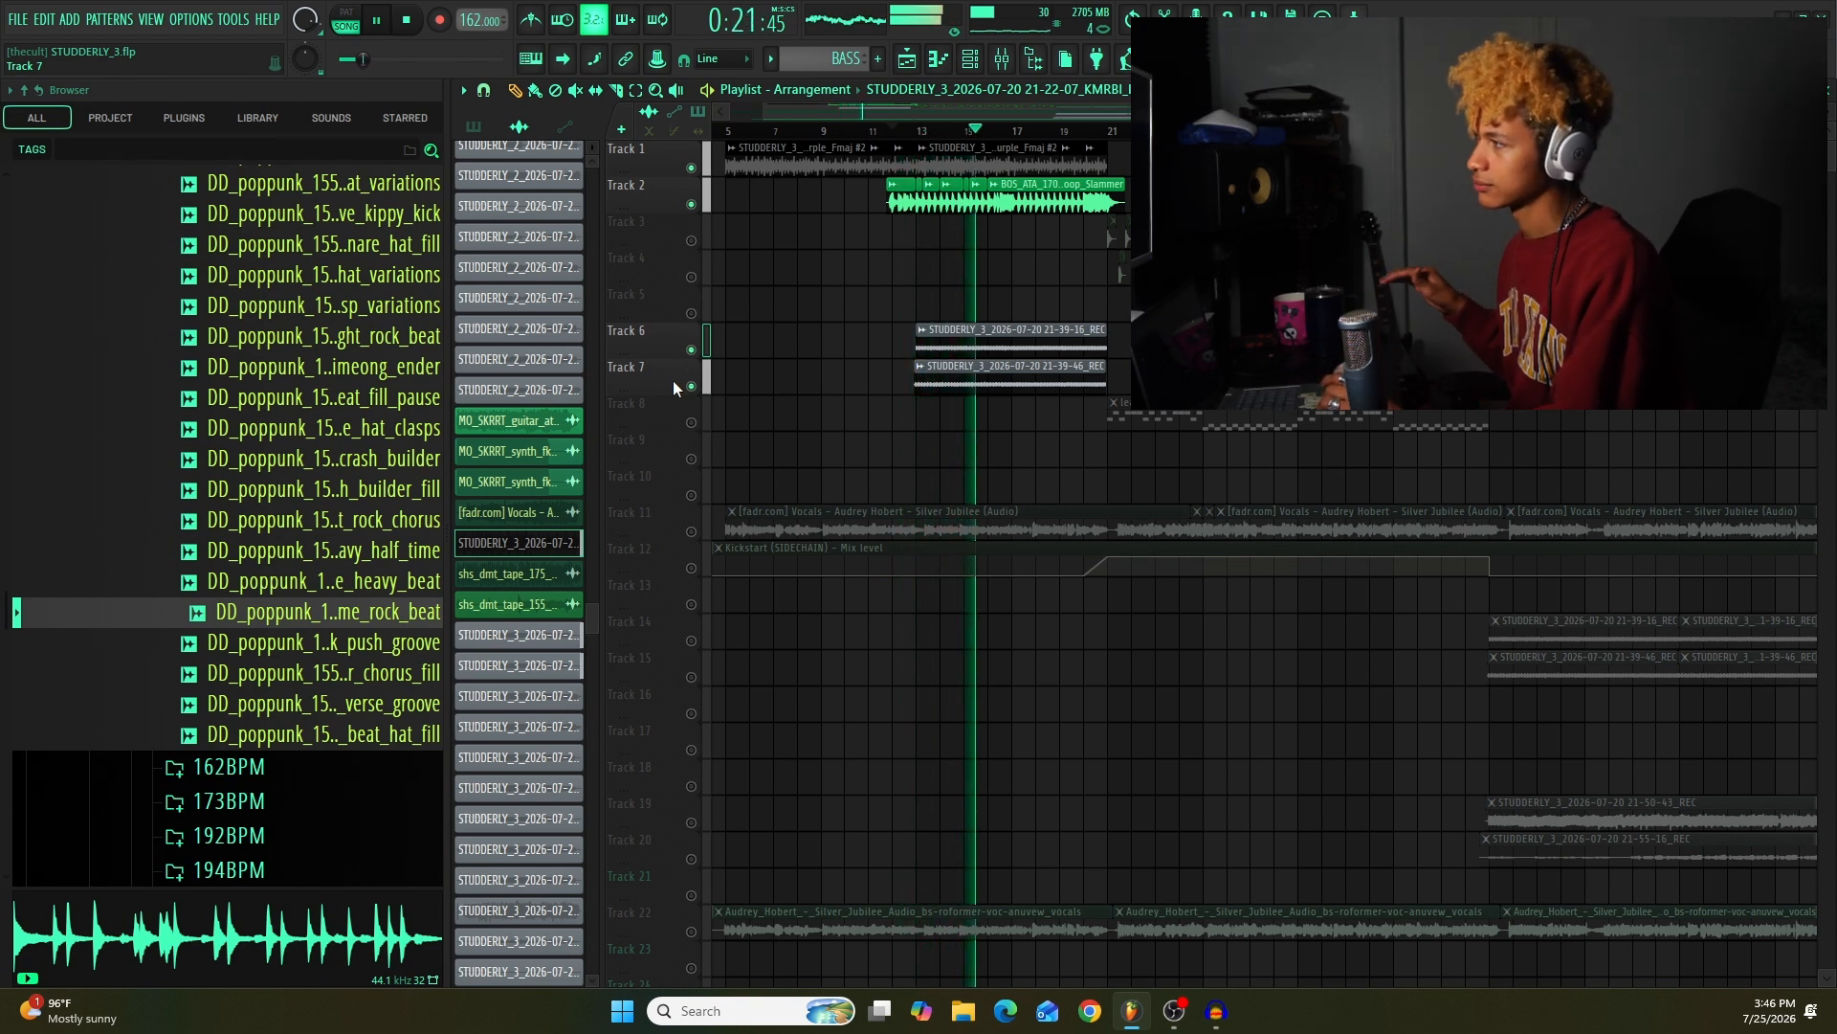
pyautogui.click(691, 569)
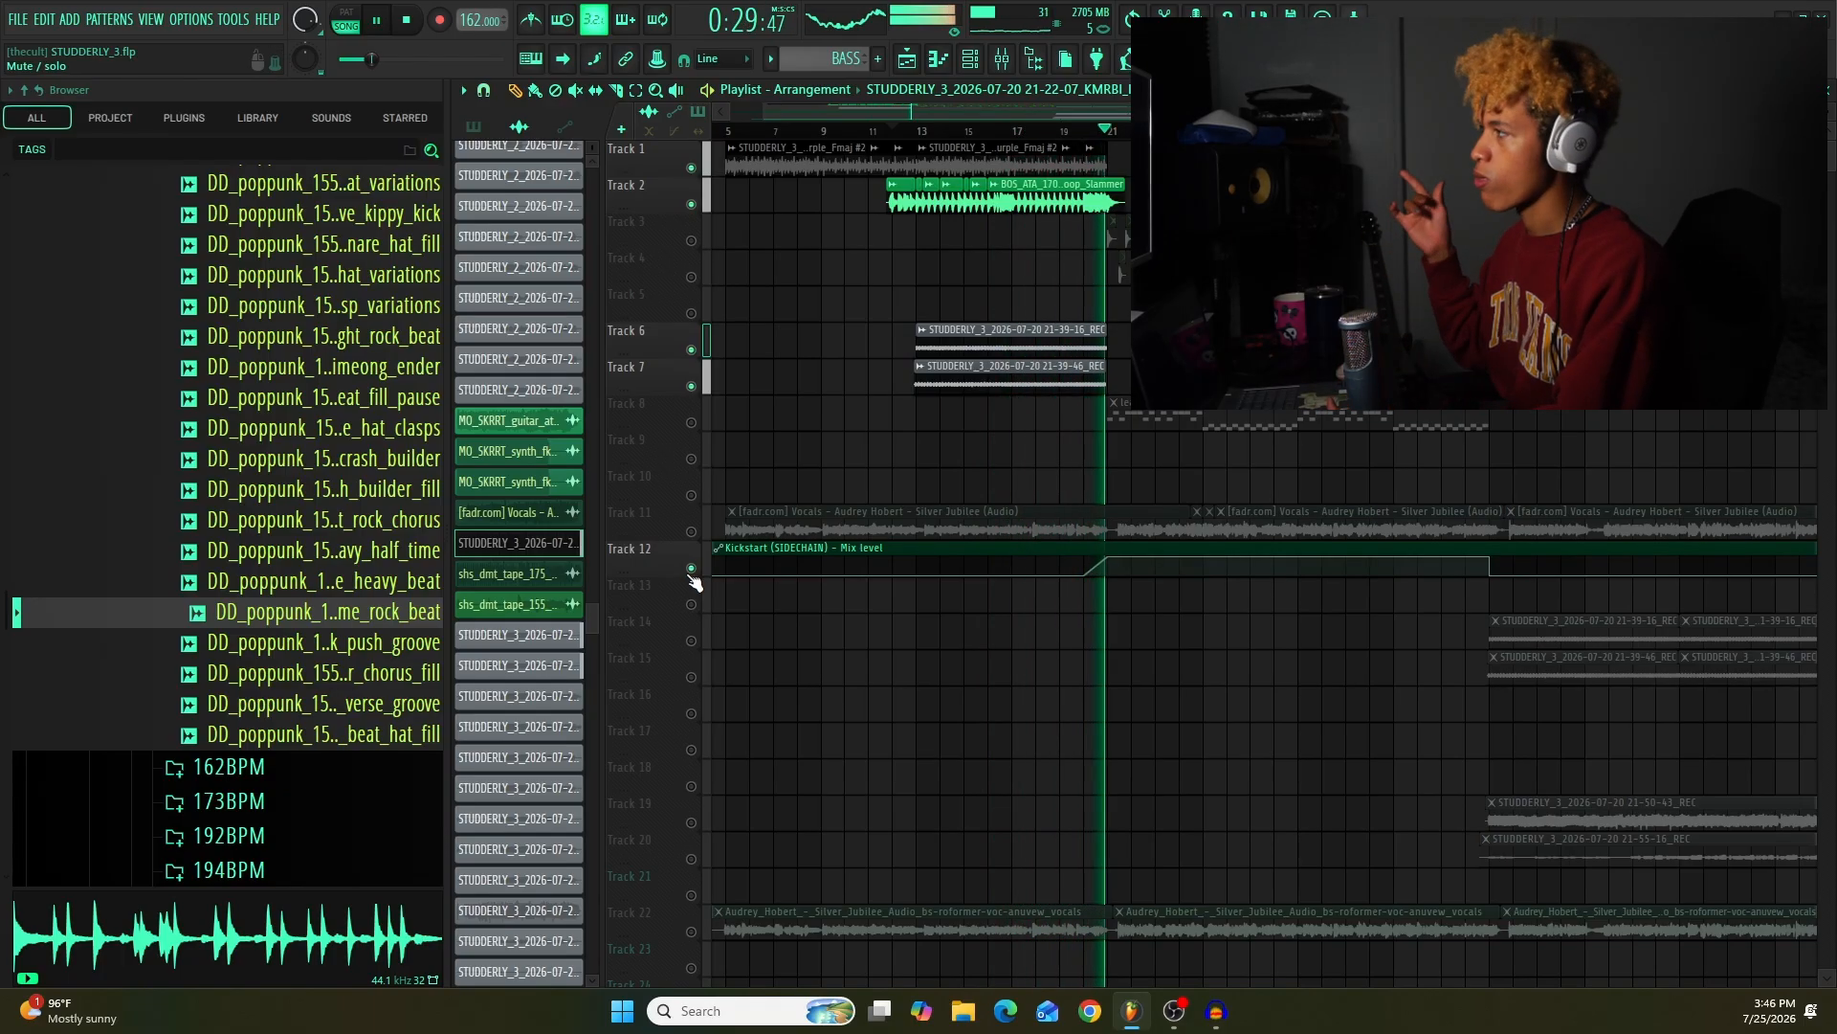
pyautogui.press('space')
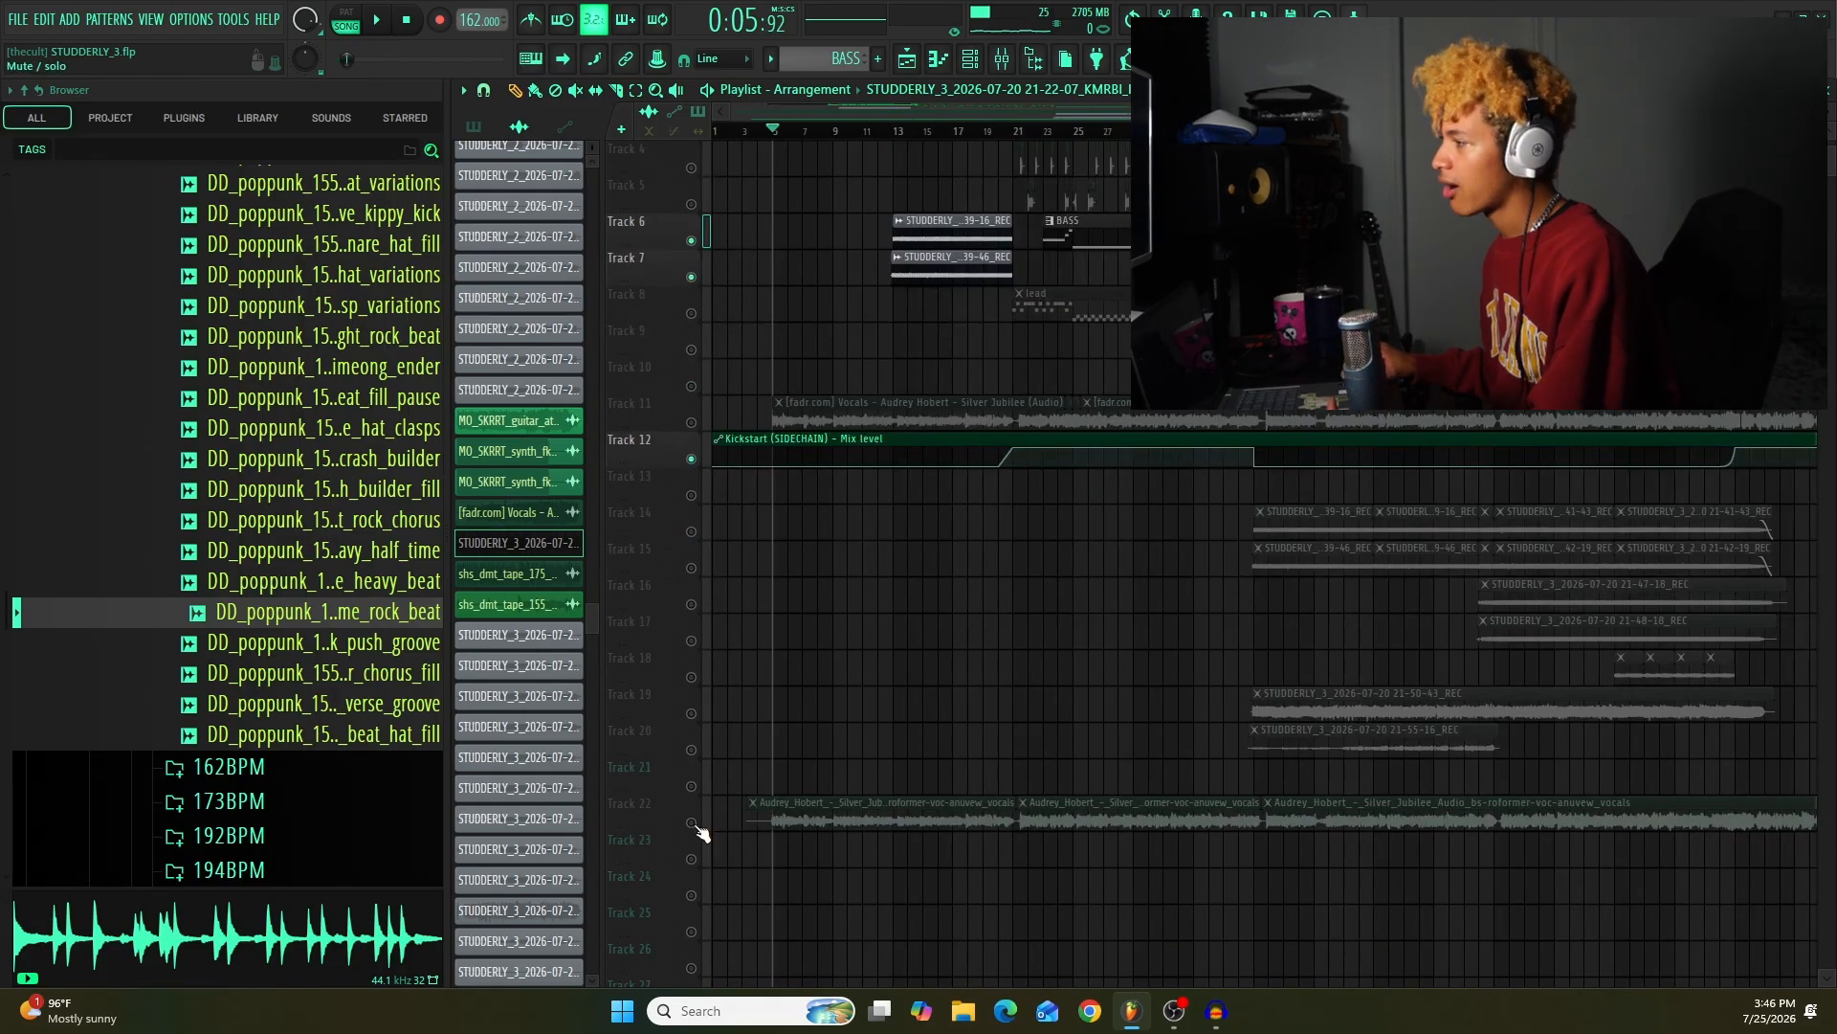
# Step: Unmute all tracks and listen to the full intro with the Track 22 vocals from bar 5
pyautogui.click(695, 825)
pyautogui.press('space')
pyautogui.rightClick(695, 816)
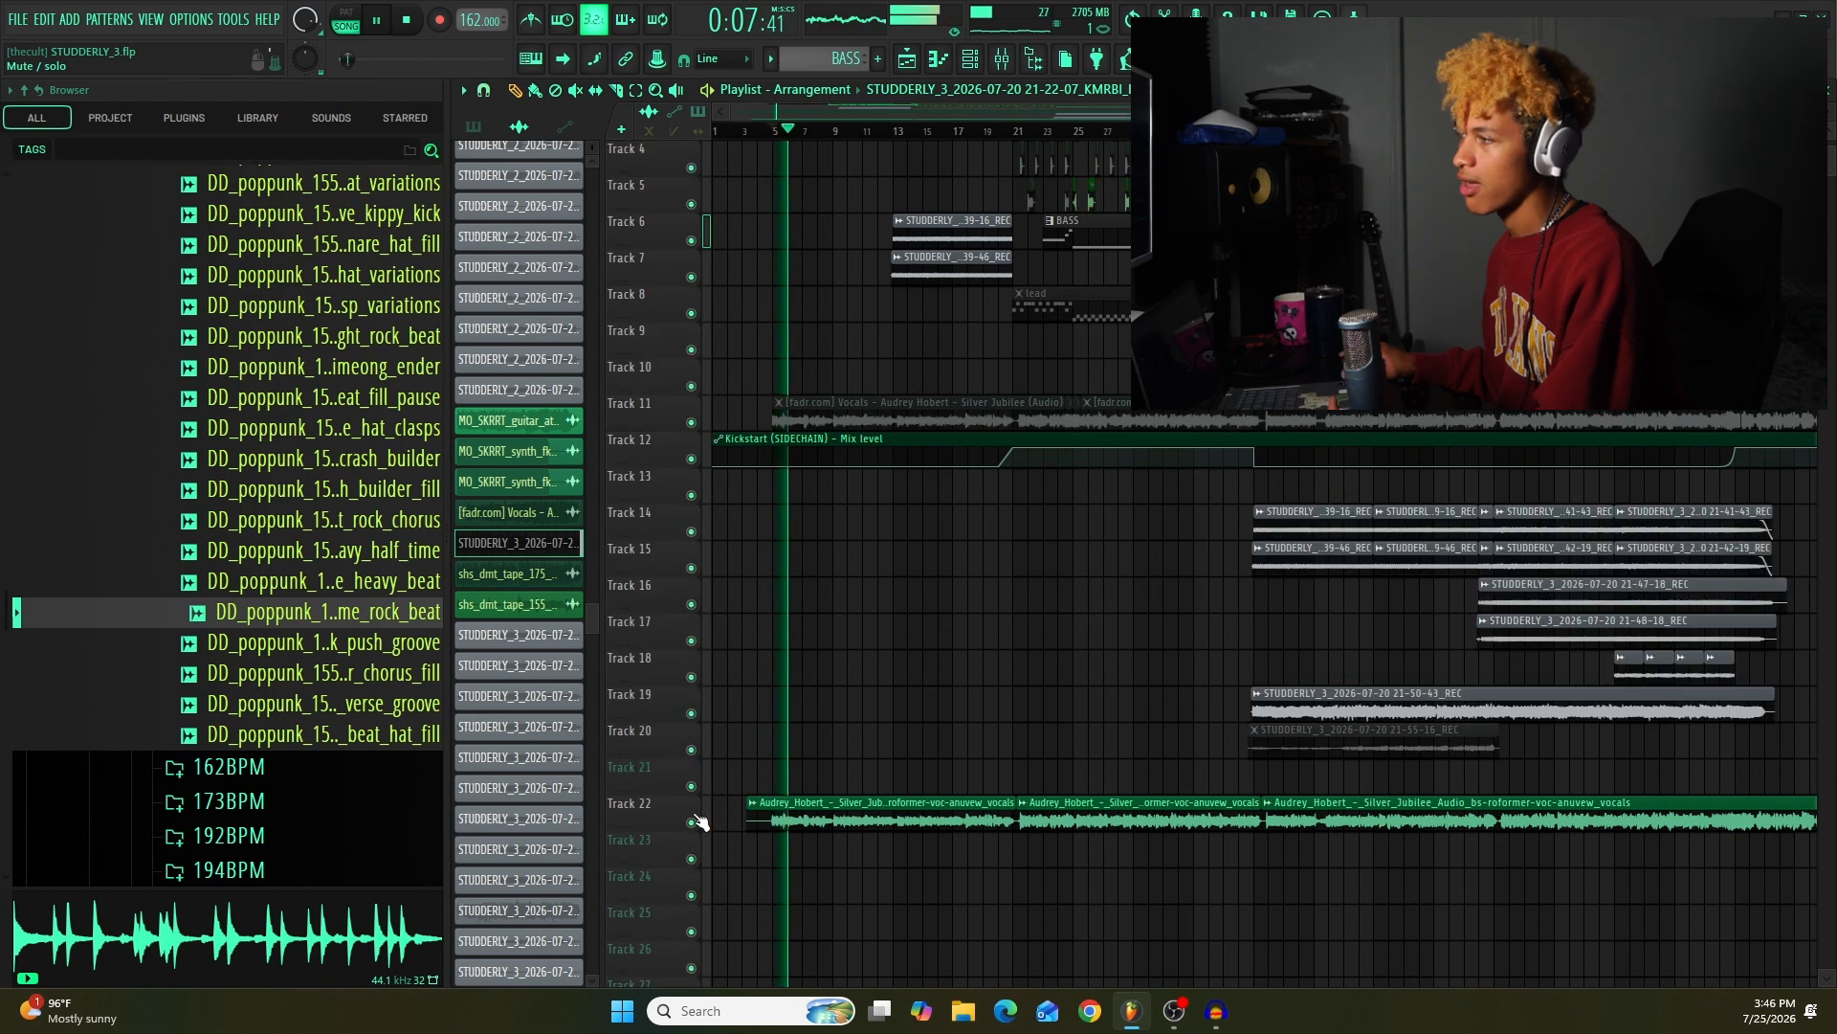
pyautogui.scroll(3, 811, 738)
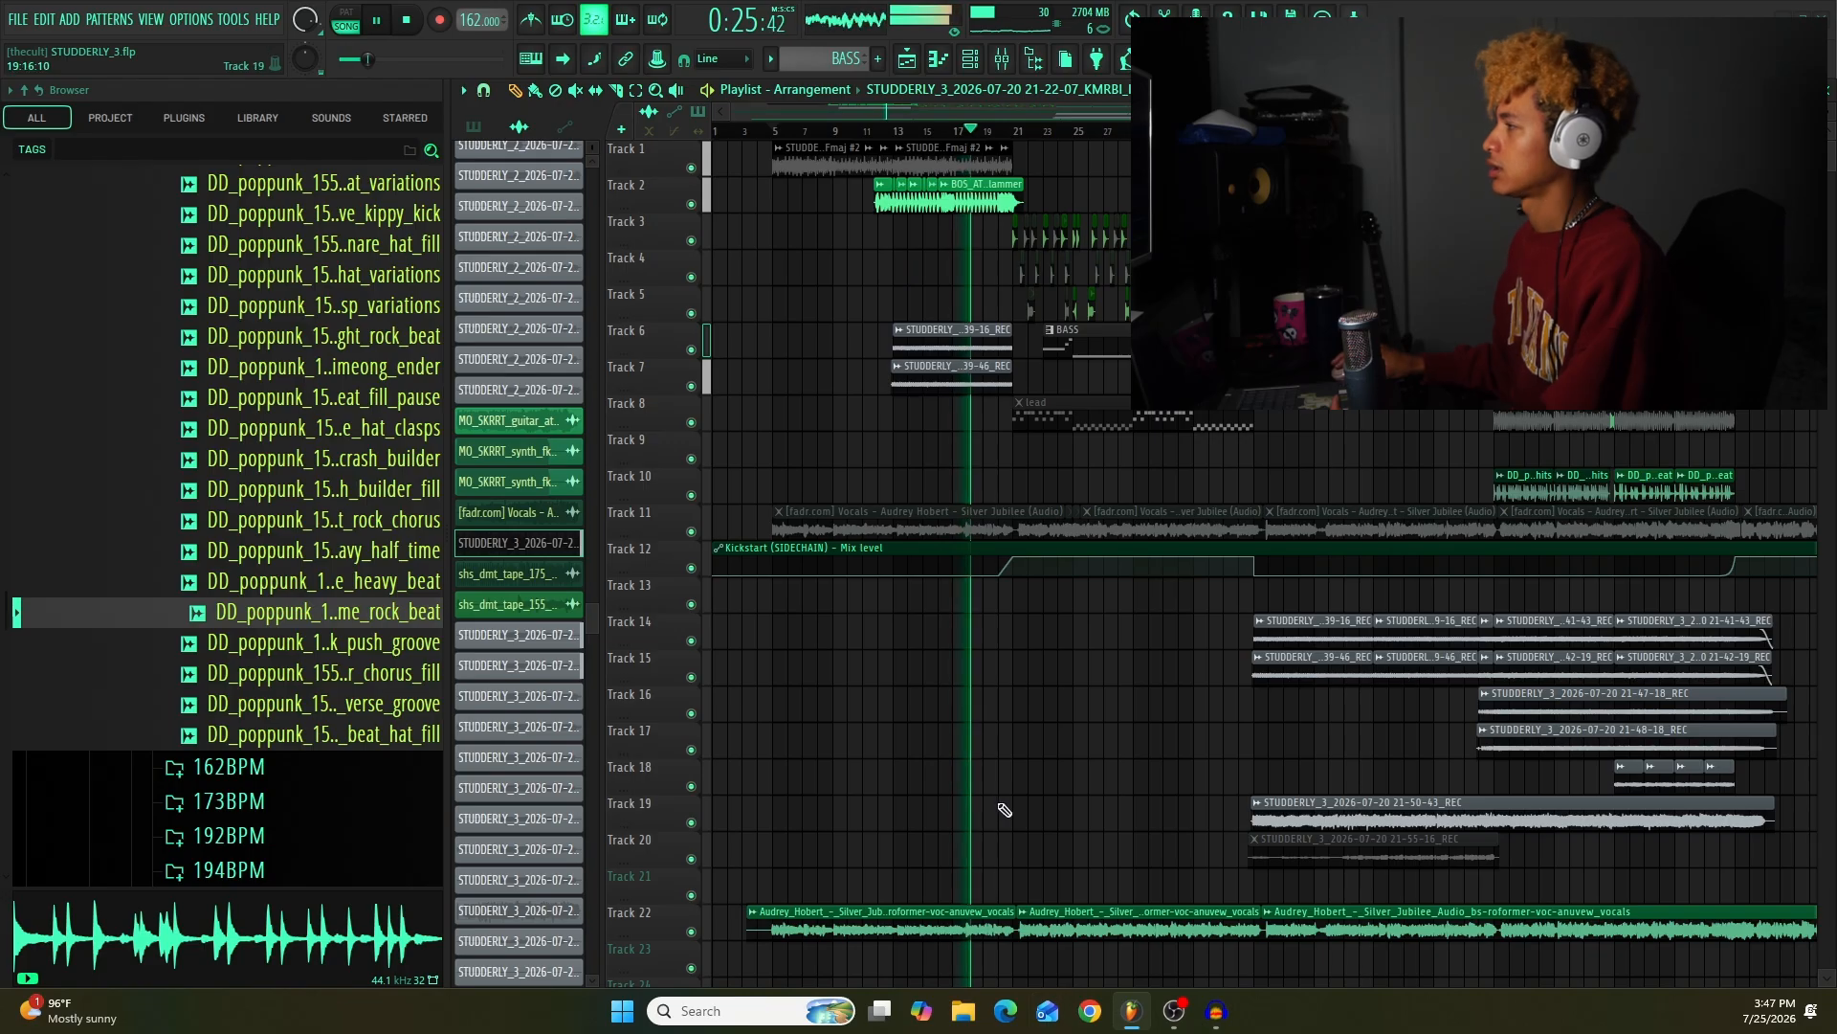
pyautogui.press('space')
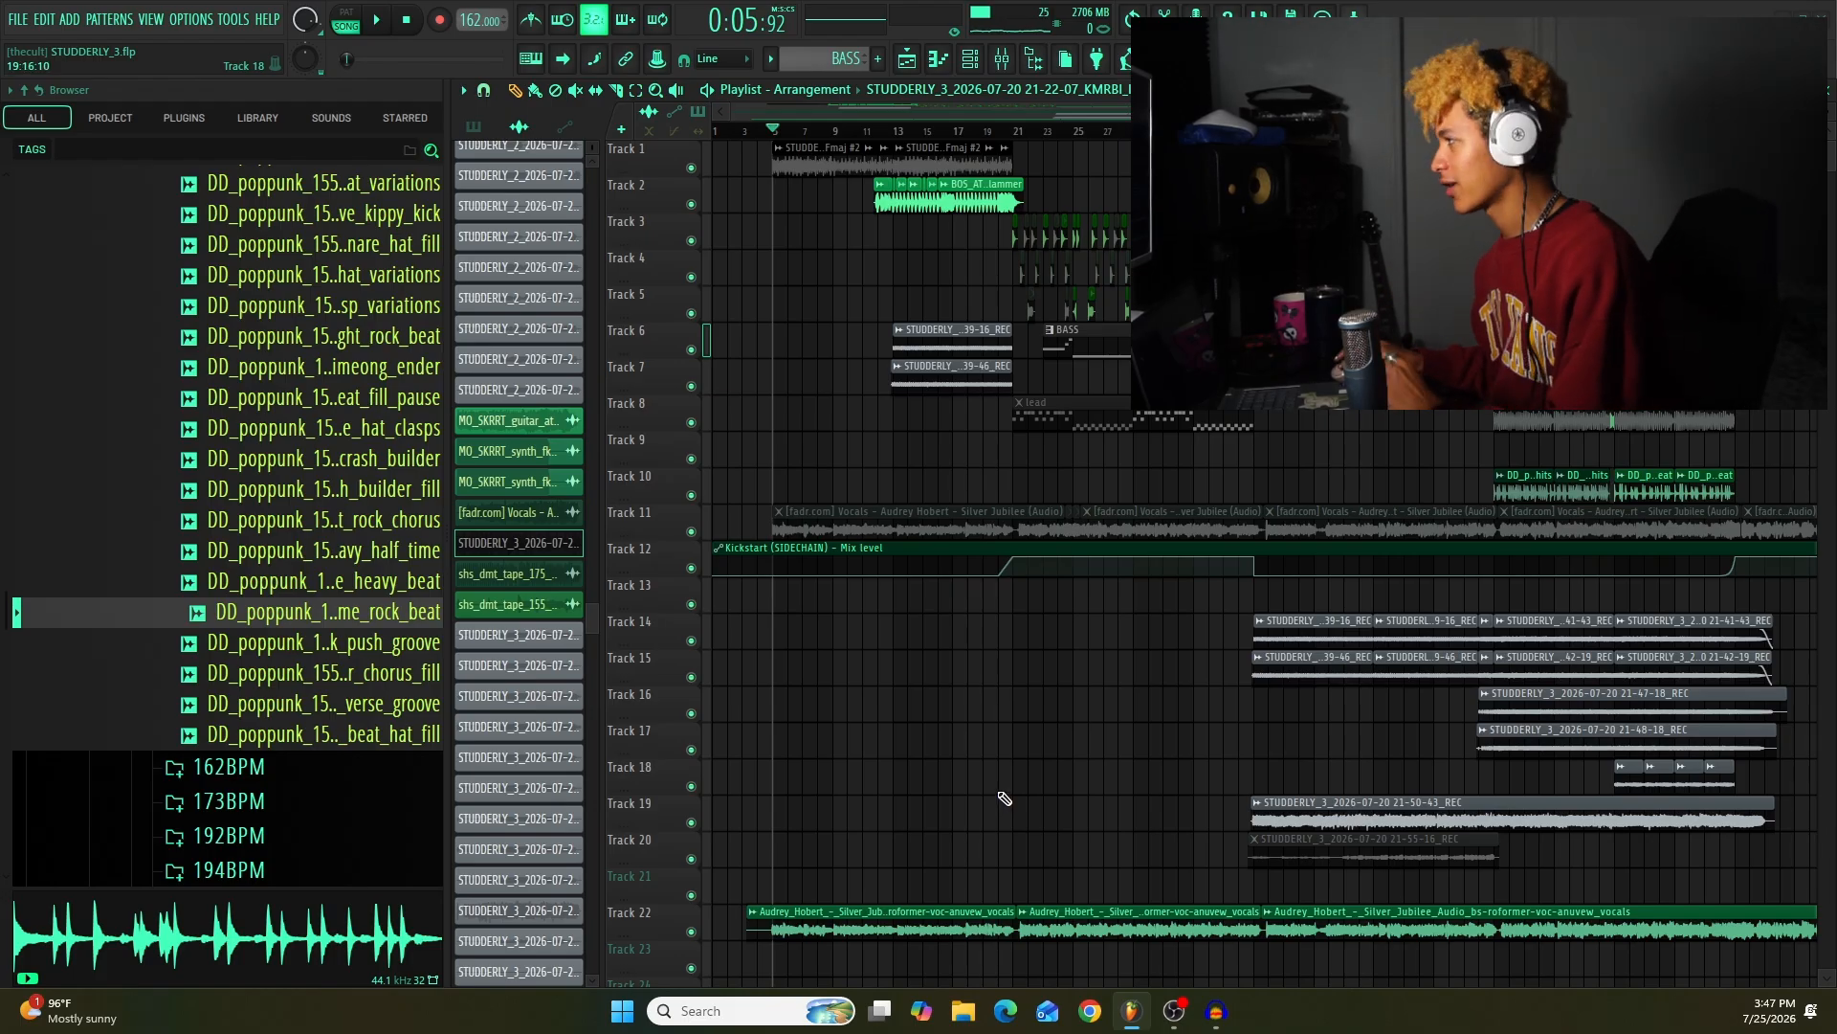
# Step: Try to autodetect the Track 22 vocal clip's tempo, using the option to type in the BPM, and close its settings
pyautogui.doubleClick(862, 926)
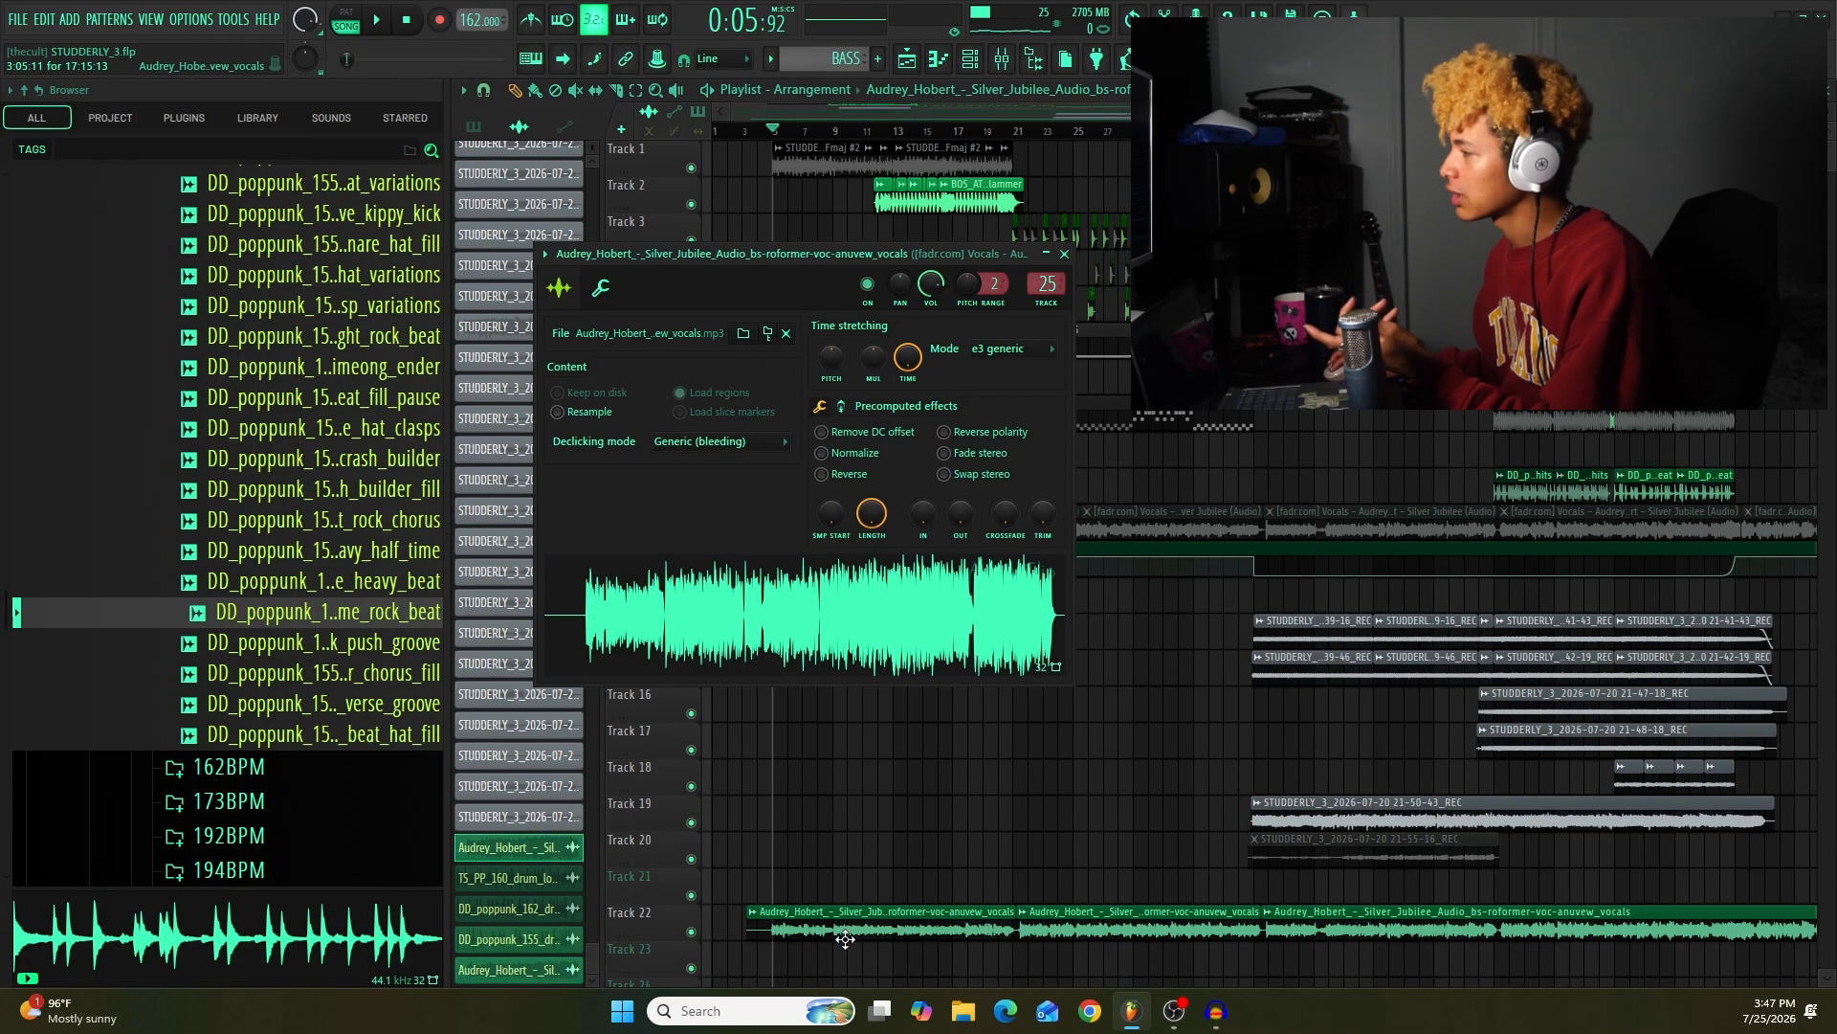
pyautogui.rightClick(907, 357)
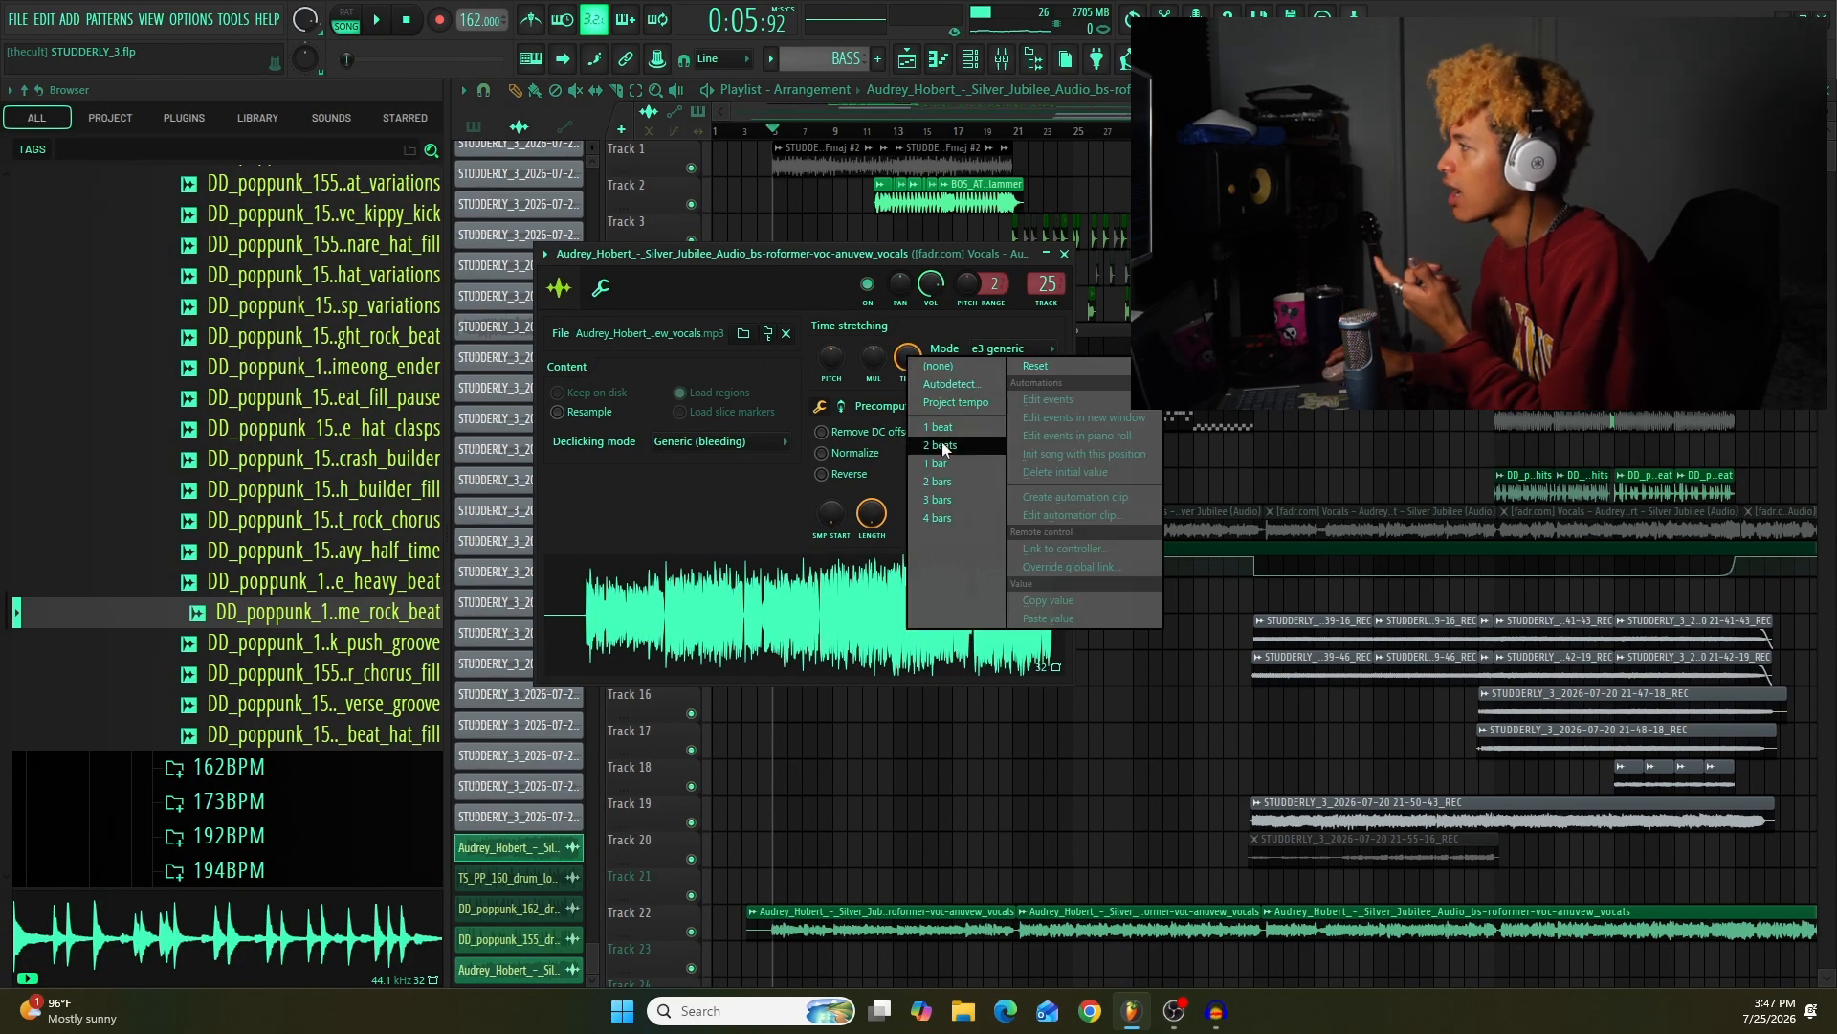
pyautogui.click(962, 385)
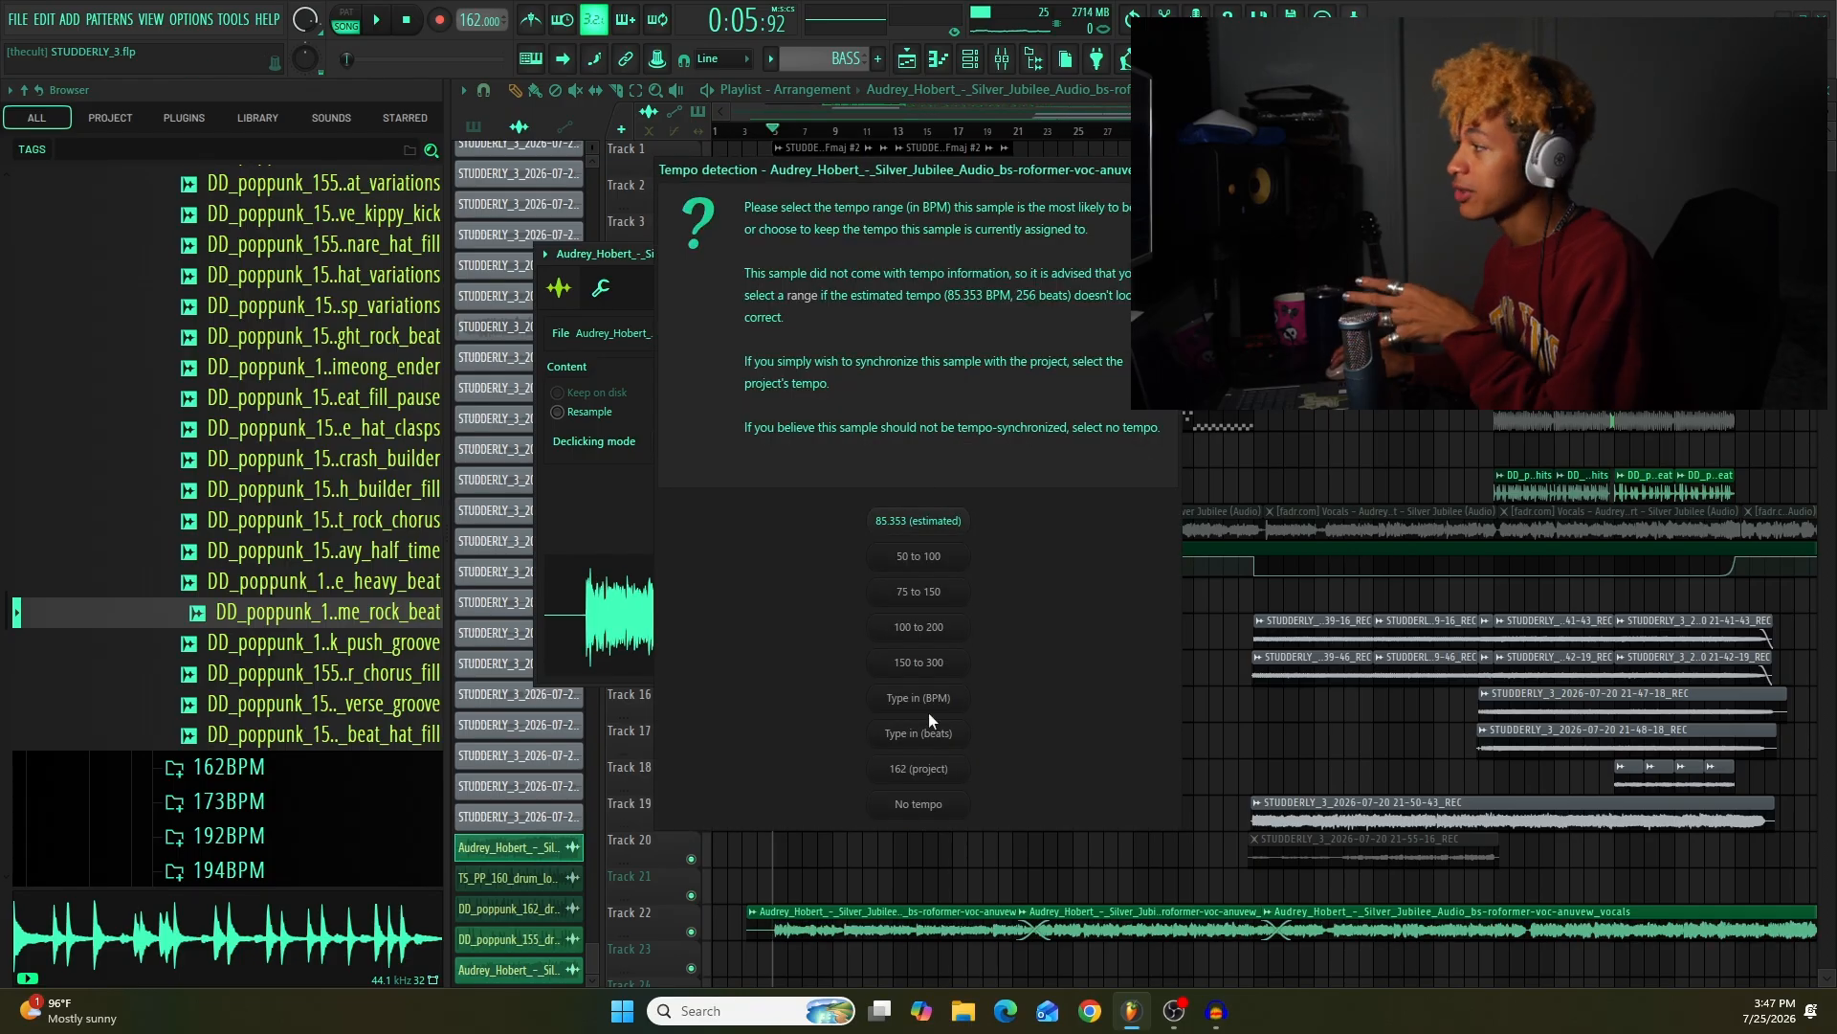
pyautogui.click(933, 710)
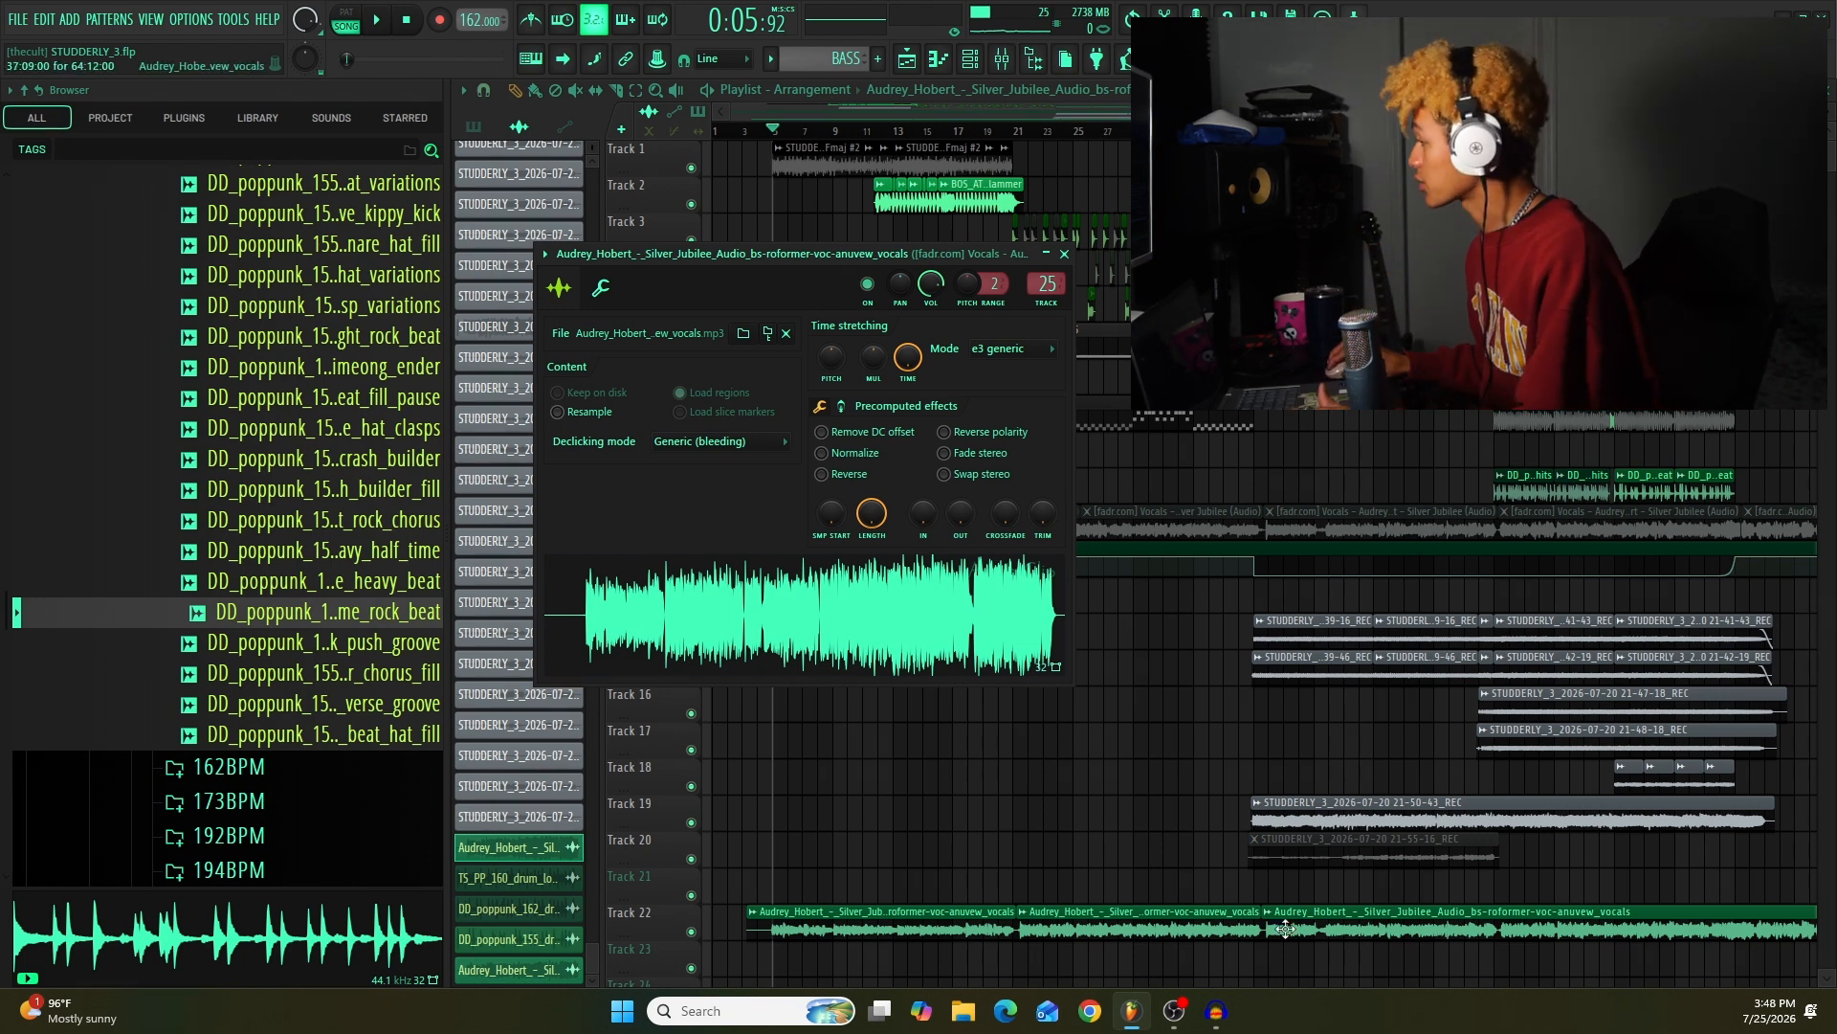
pyautogui.press('Escape')
# Step: Mute the three vocal clips on Track 22 and listen to the arrangement from bar 19
pyautogui.scroll(-3, 912, 173)
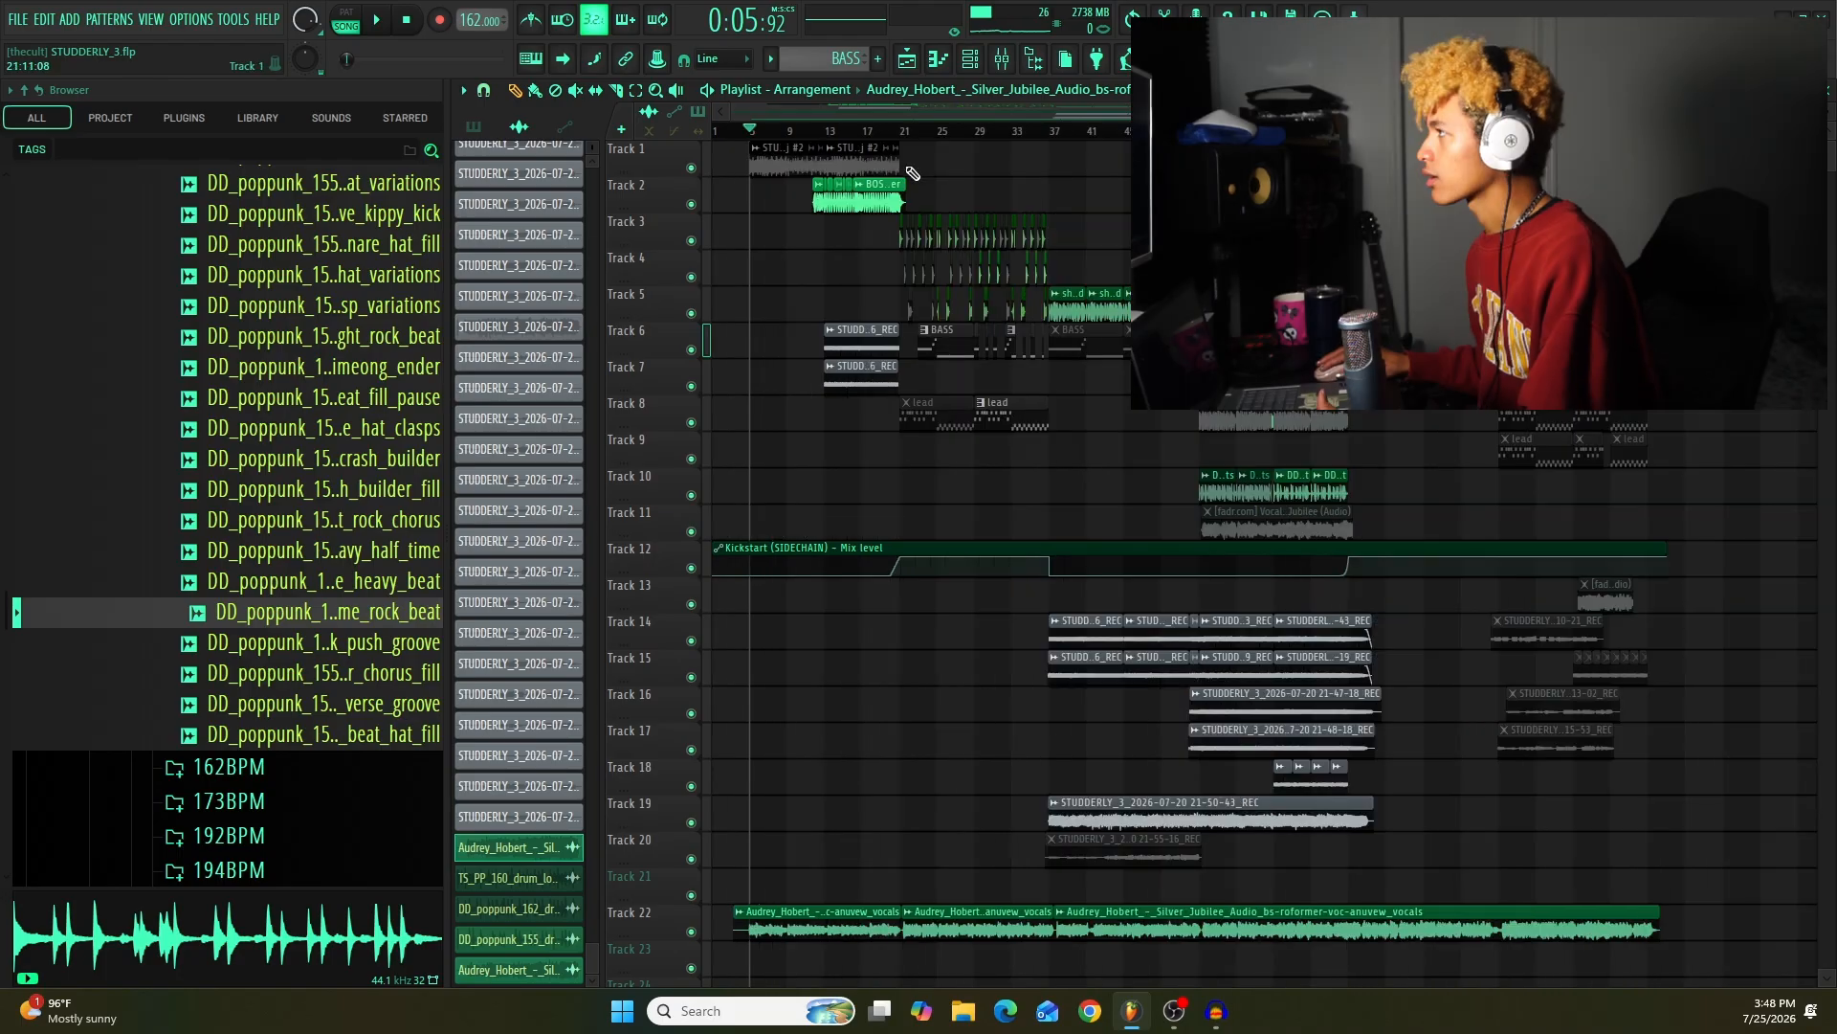
pyautogui.click(882, 131)
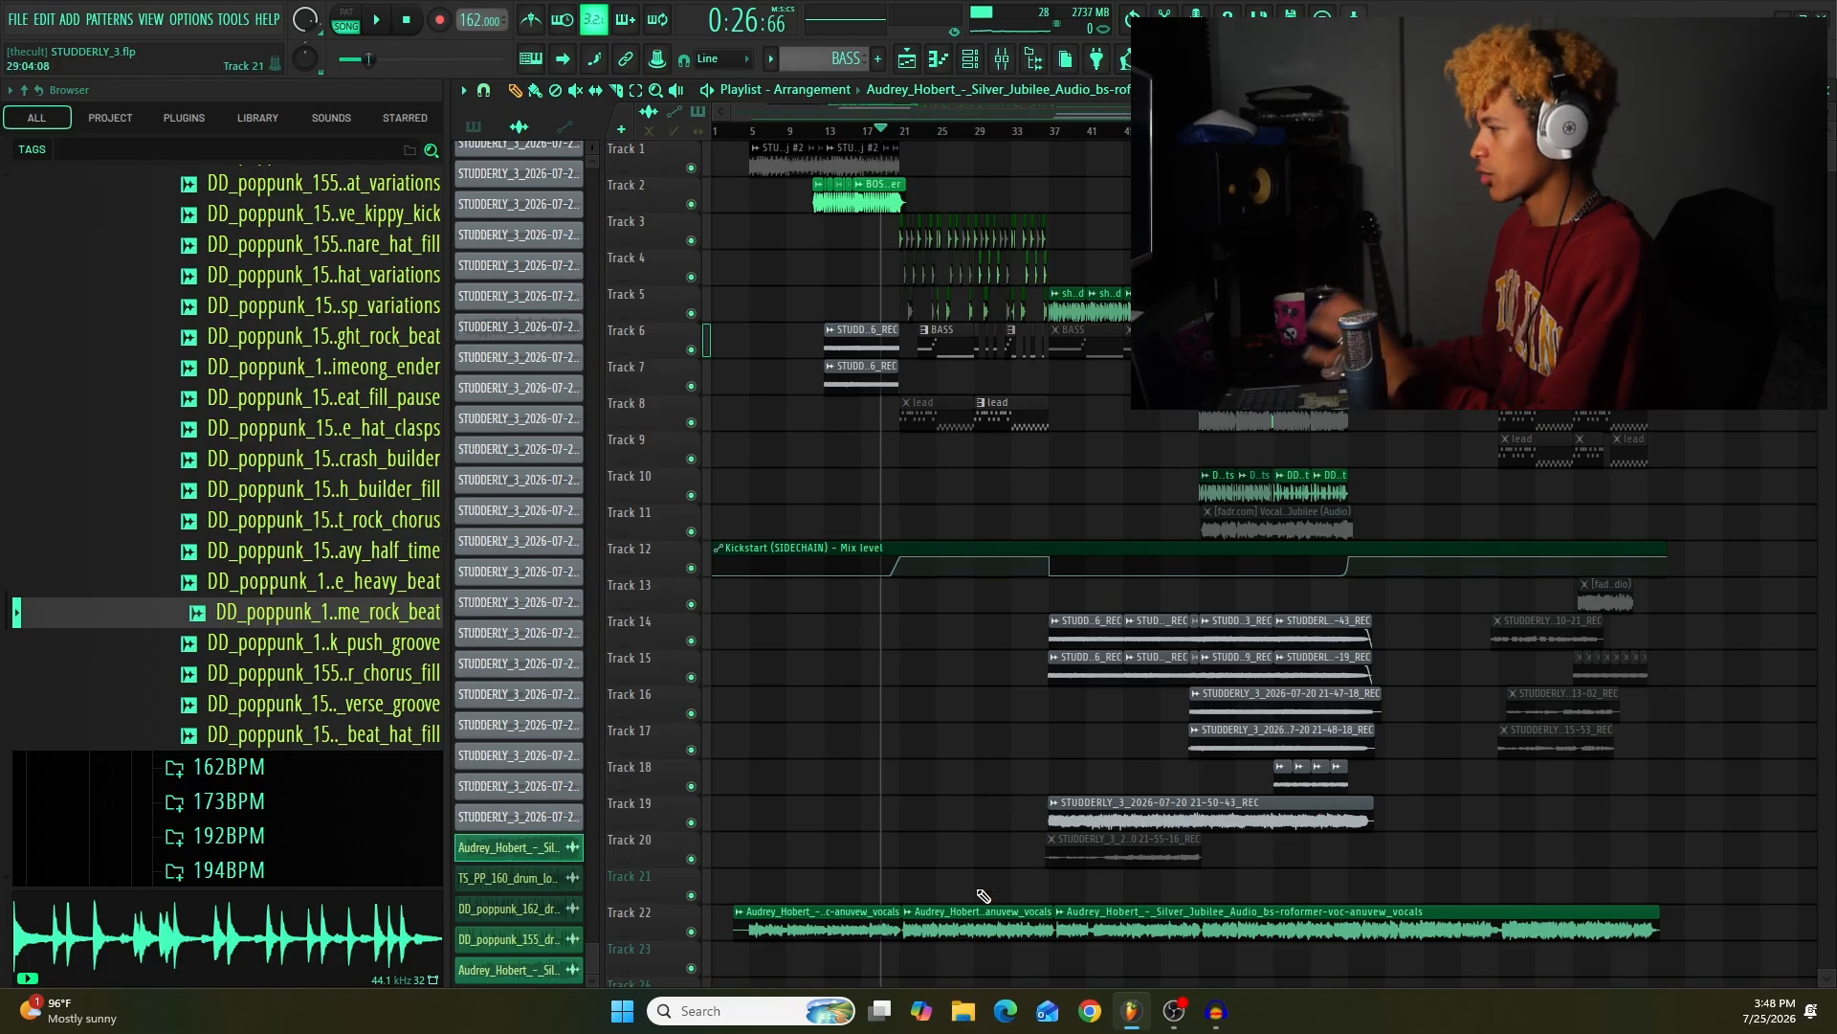
pyautogui.moveTo(964, 901); pyautogui.dragTo(1068, 914)
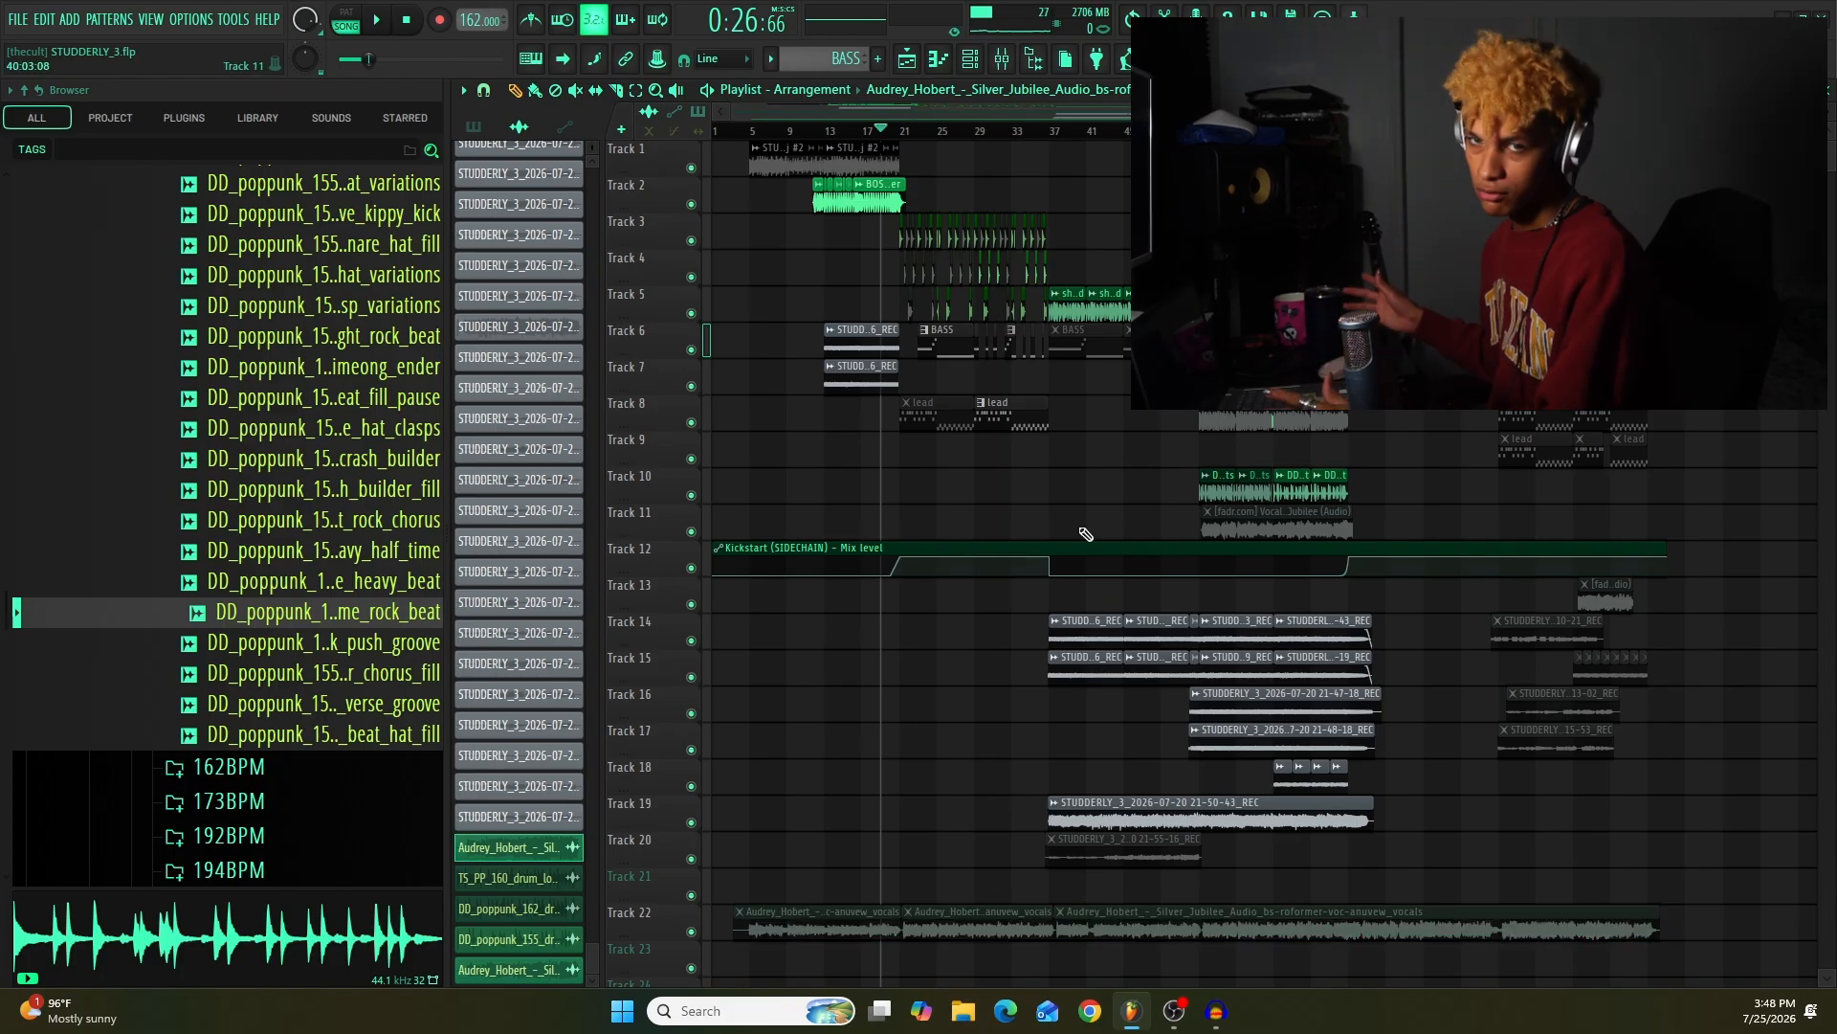
pyautogui.press('space')
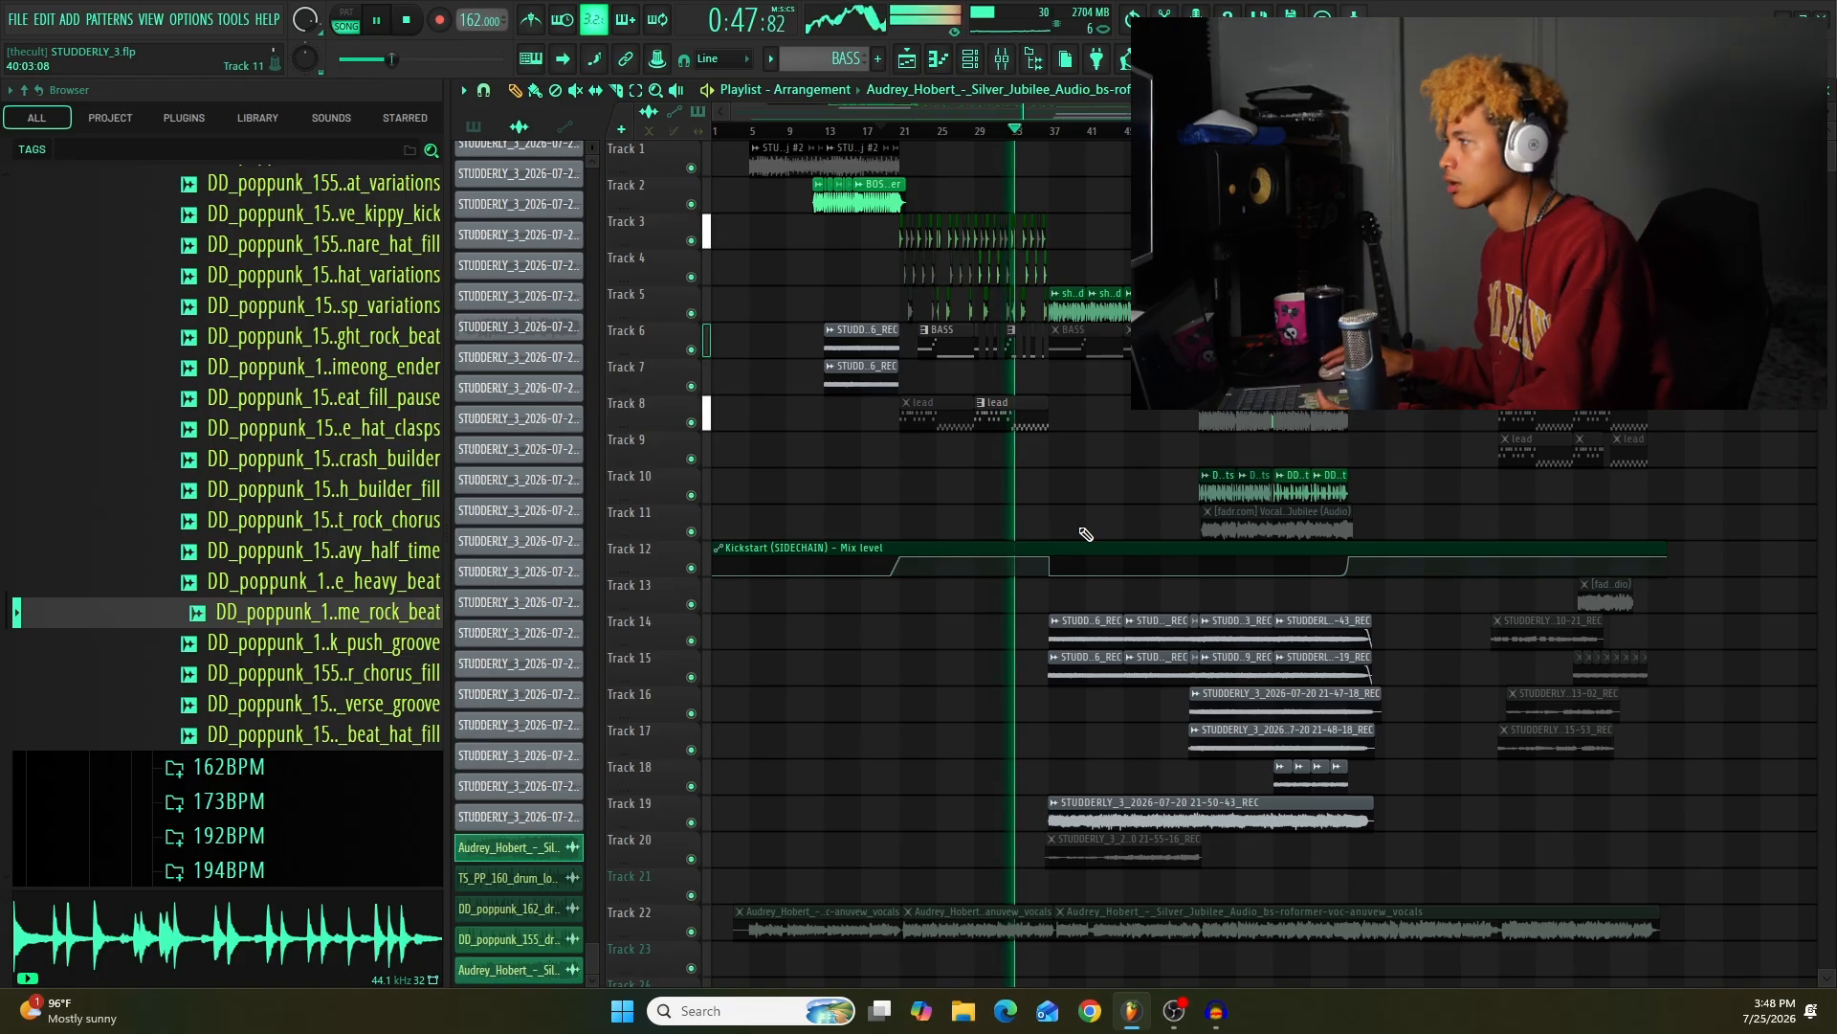
pyautogui.press('space')
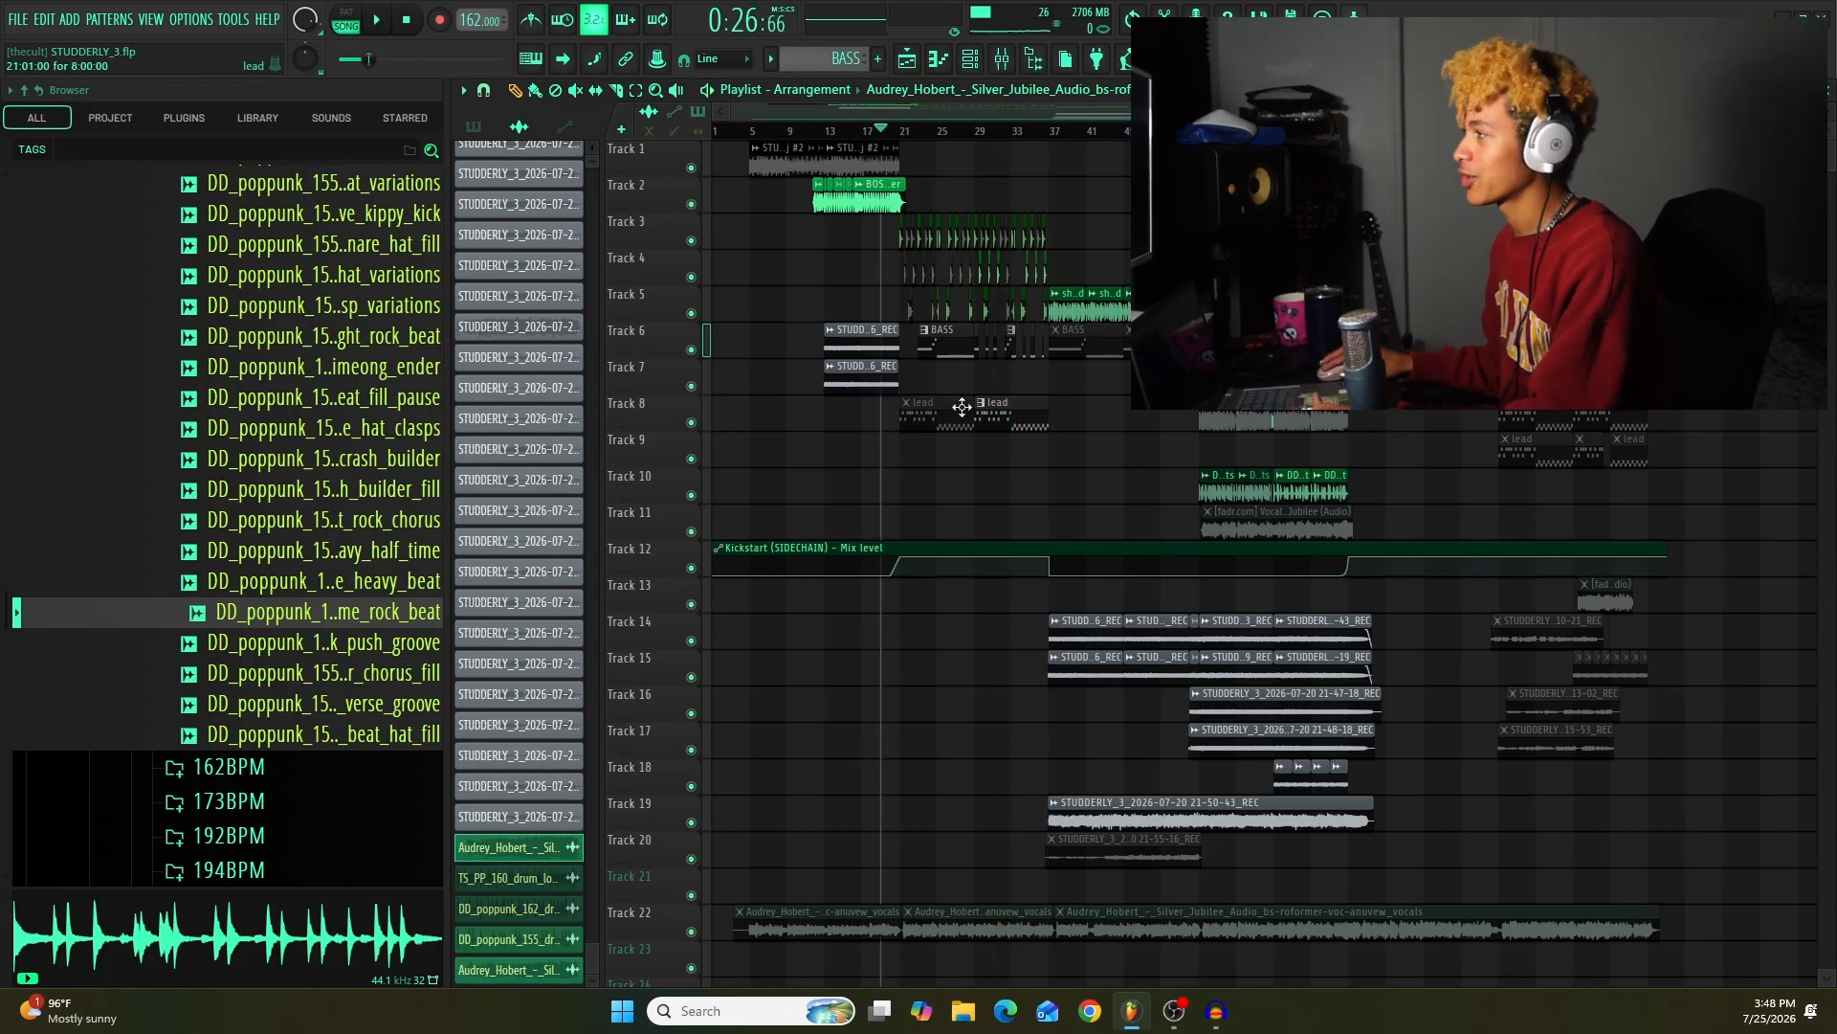
# Step: Listen to Tracks 3 and 5 together, with all other tracks muted, from bar 25
pyautogui.scroll(4, 961, 407)
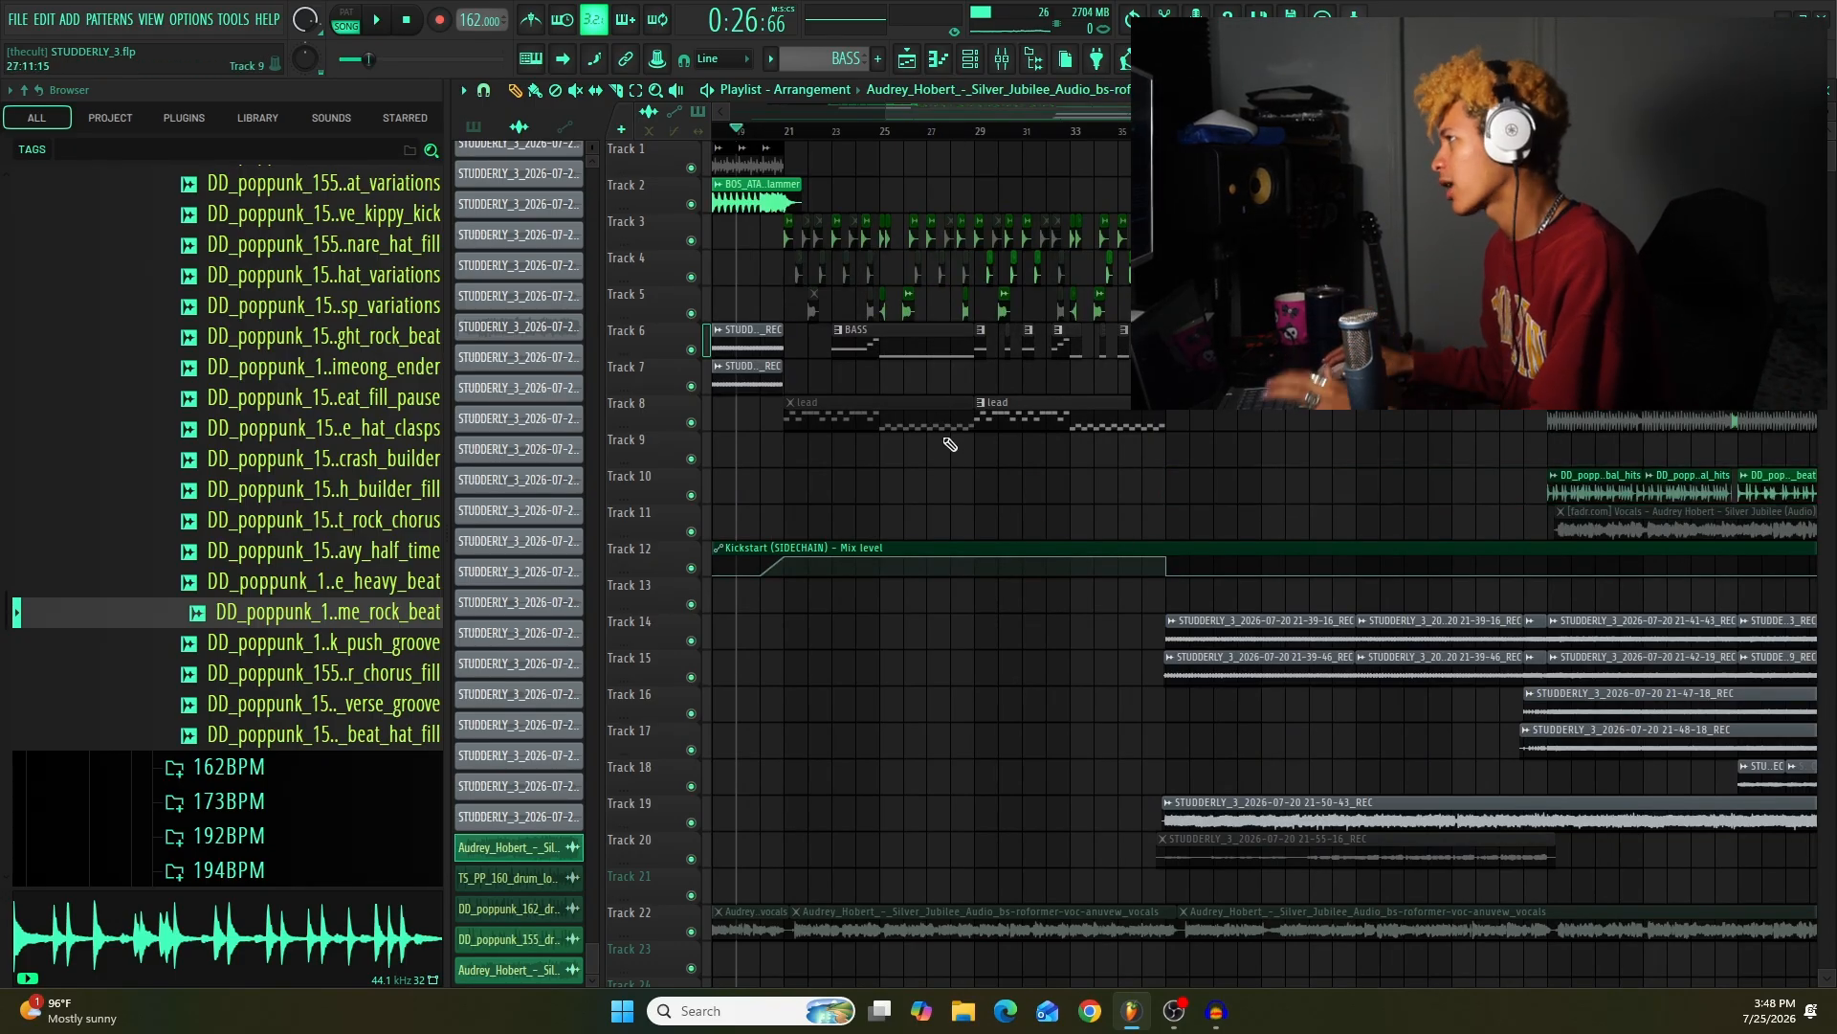
pyautogui.scroll(2, 904, 364)
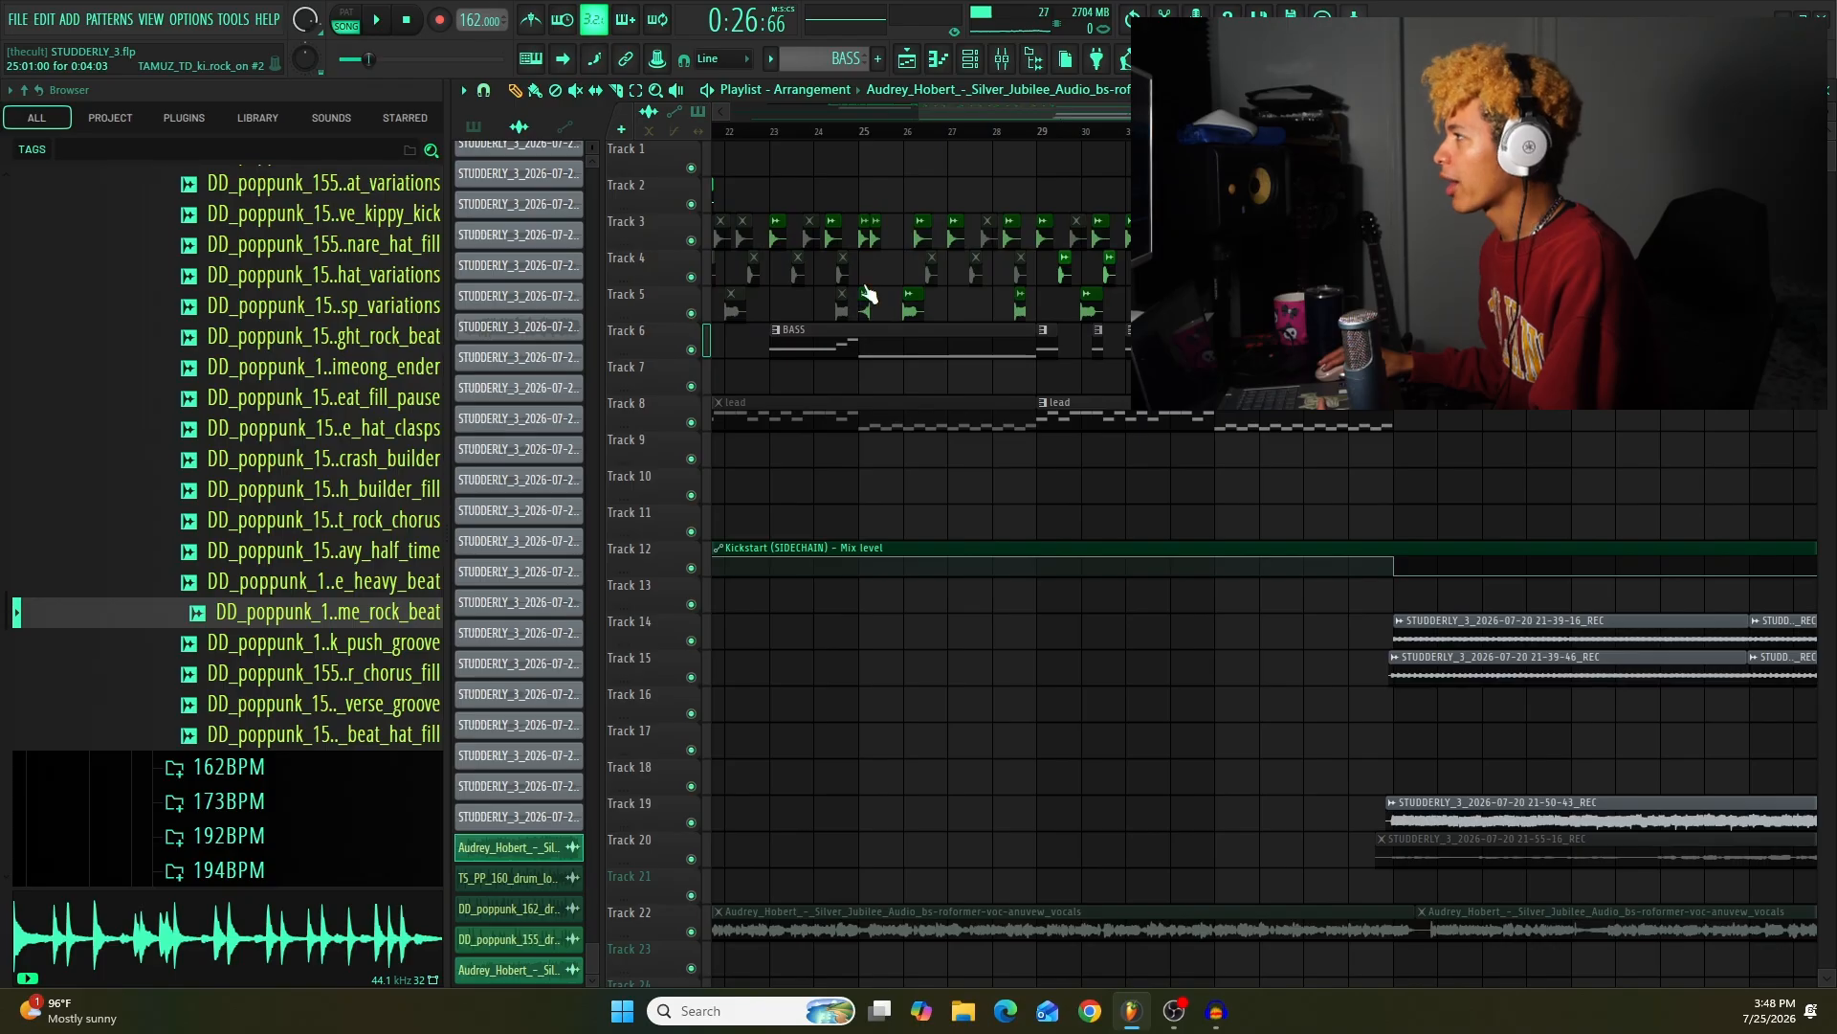
pyautogui.click(860, 132)
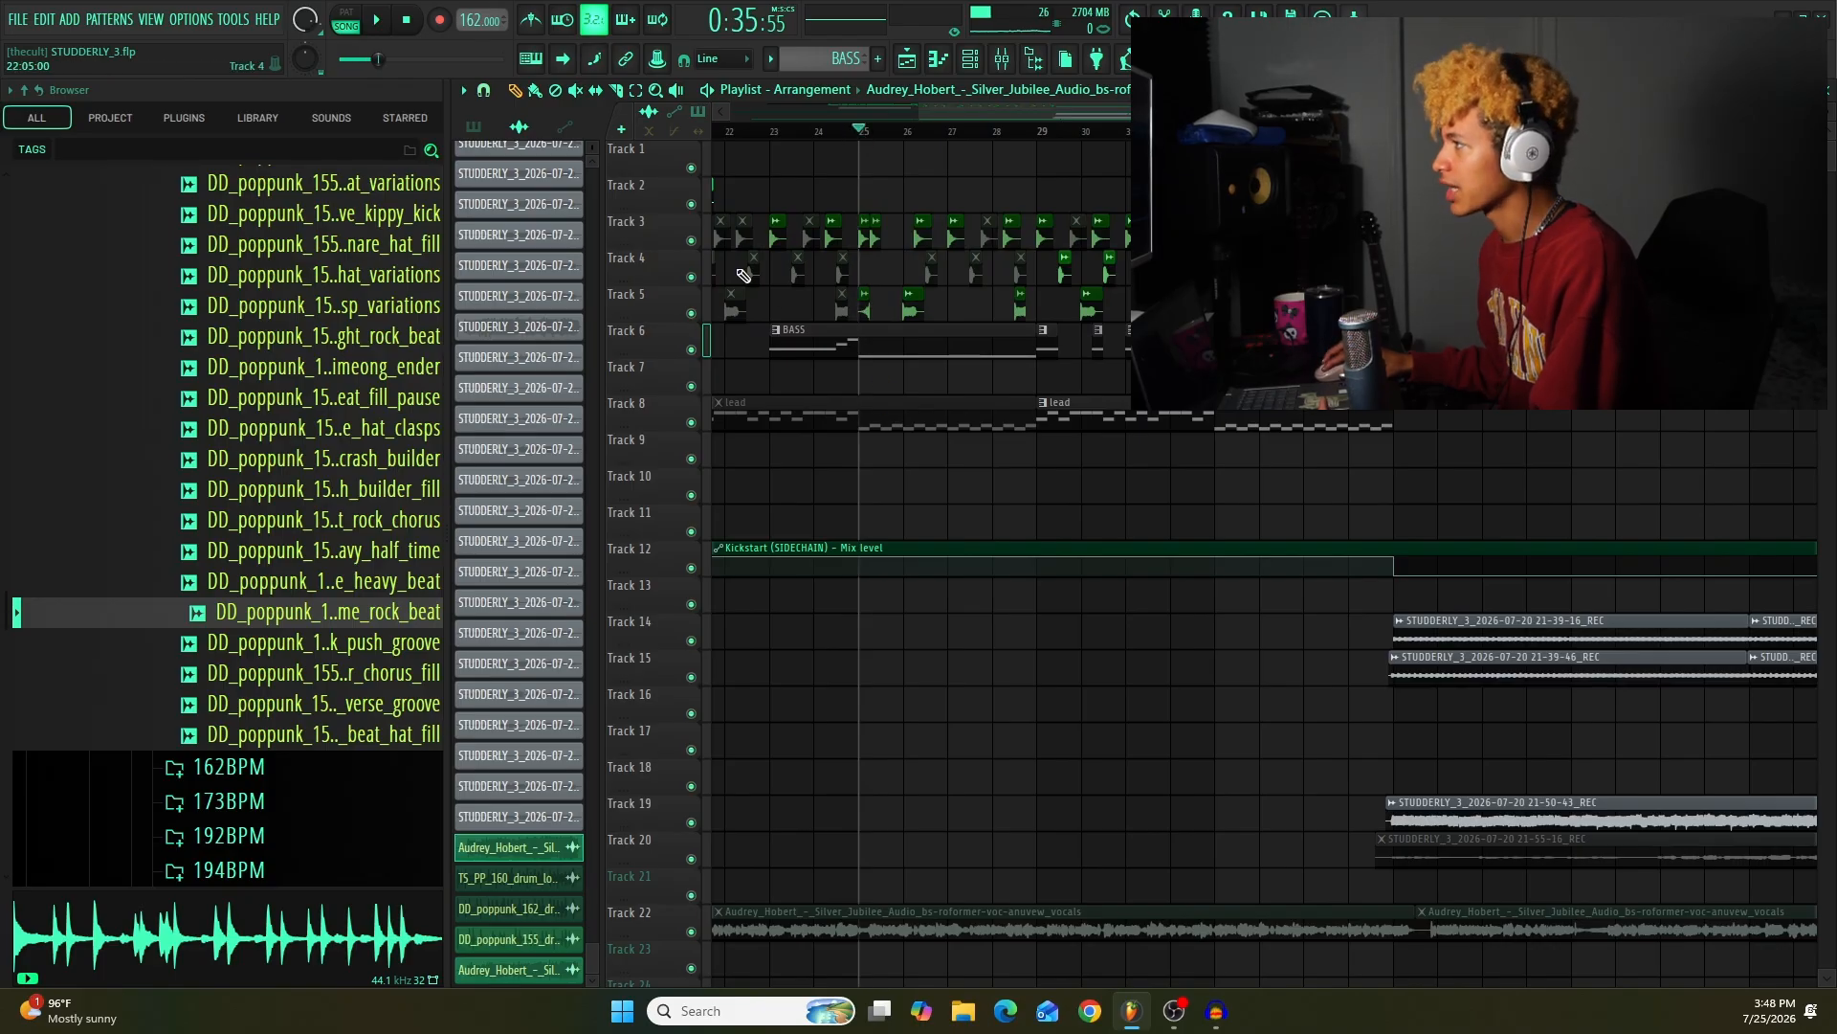
pyautogui.click(690, 241)
pyautogui.click(690, 241)
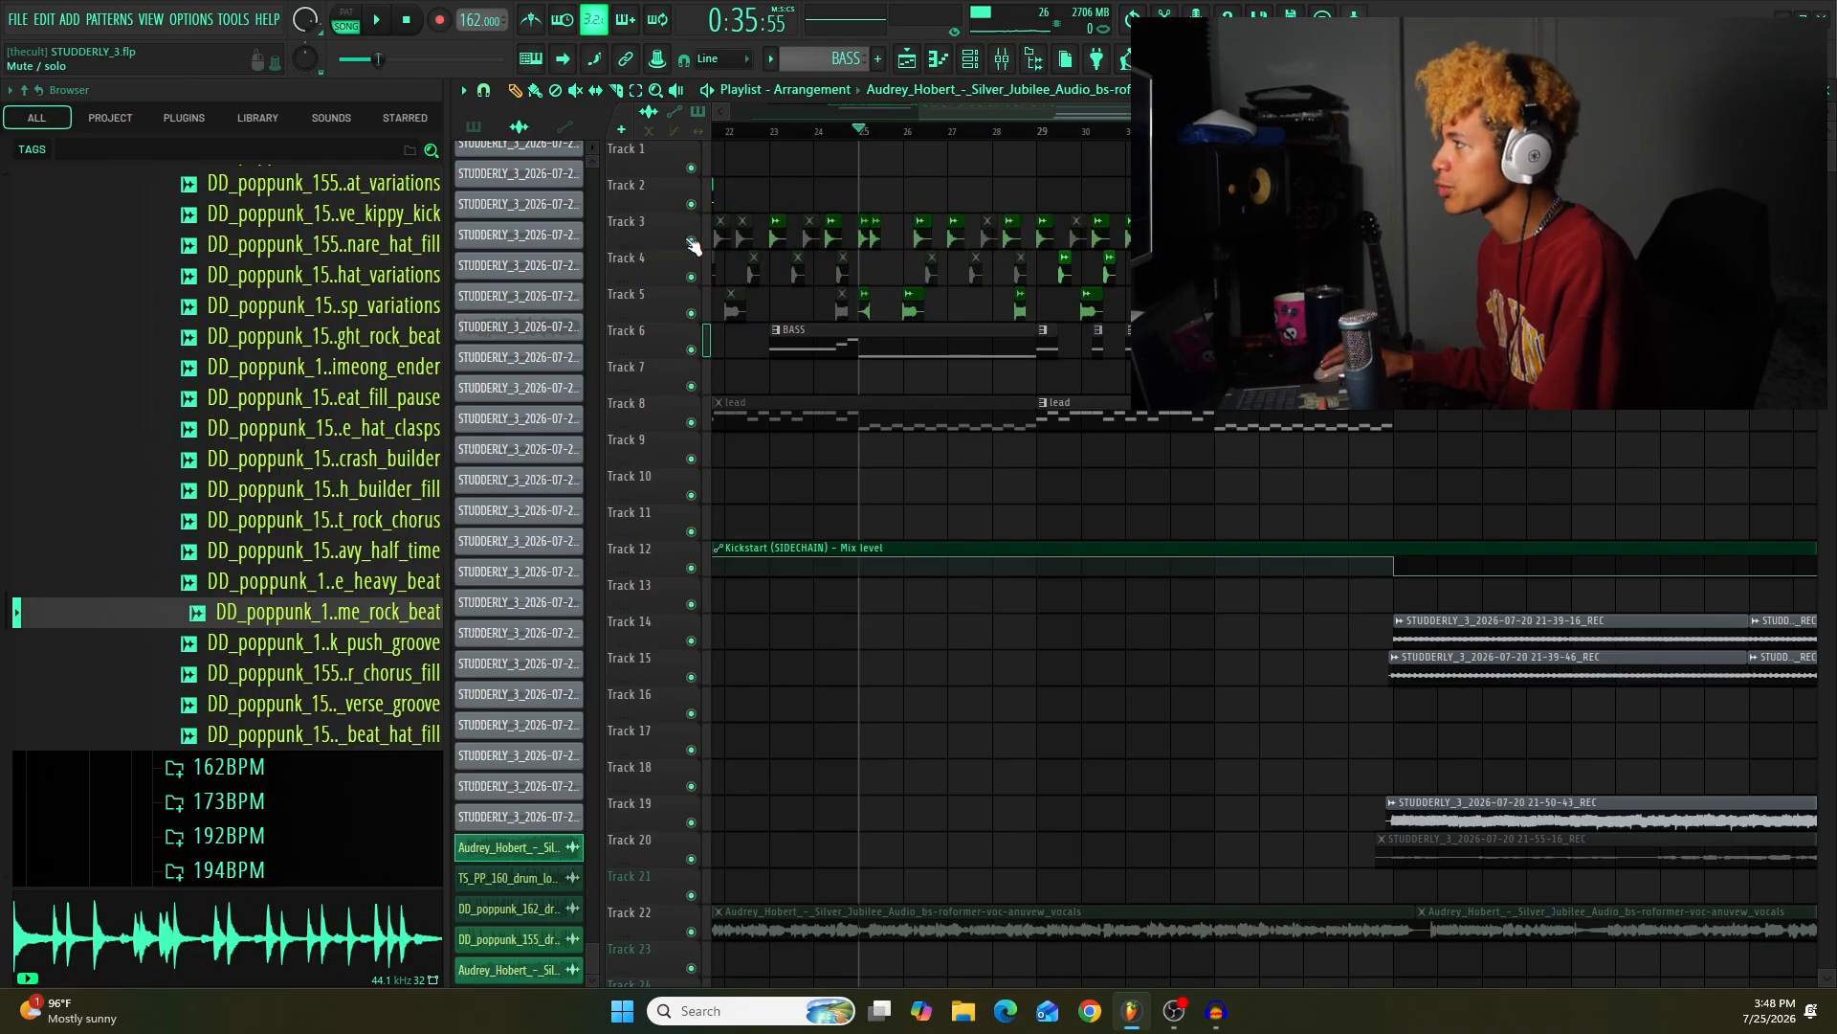
pyautogui.keyDown('ctrl'); pyautogui.click(690, 242); pyautogui.keyUp('ctrl')
pyautogui.click(690, 314)
pyautogui.press('space')
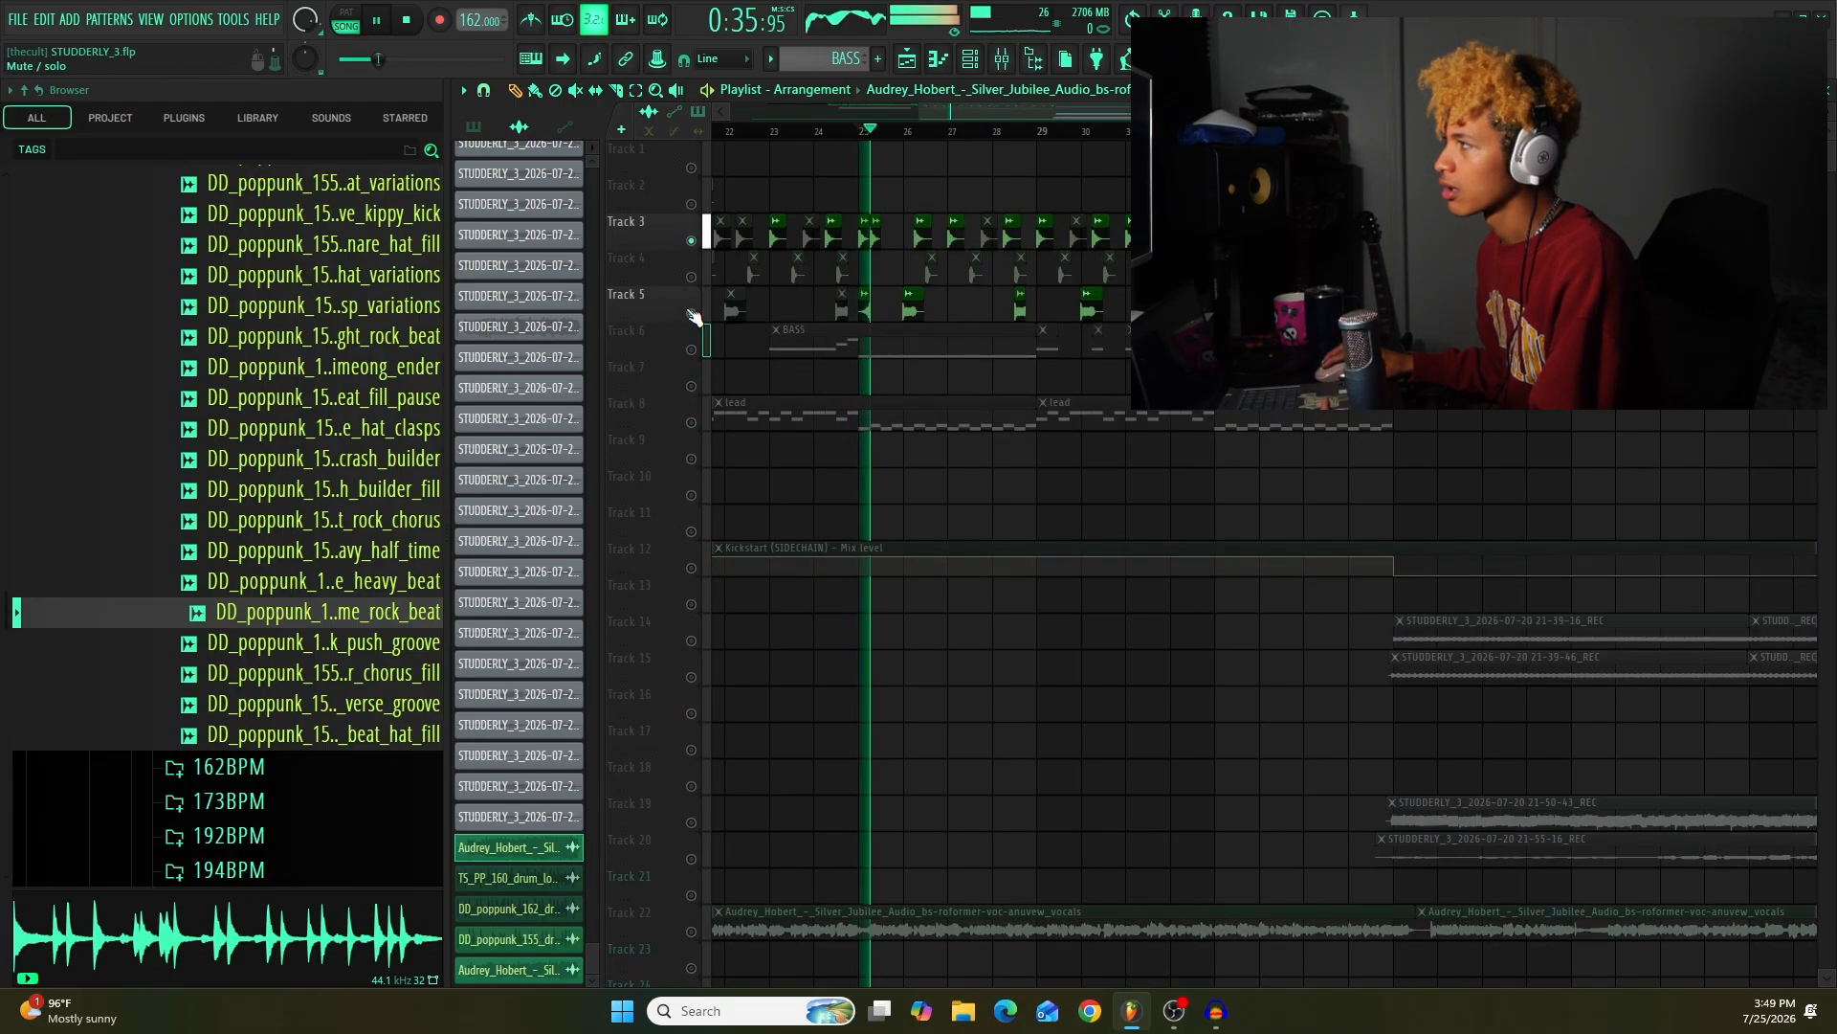
pyautogui.press('space')
# Step: Play bar 25 with Track 5 alone and again with Track 3 added, and unmute all tracks
pyautogui.click(693, 240)
pyautogui.press('space')
pyautogui.press('space')
pyautogui.click(694, 239)
pyautogui.press('space')
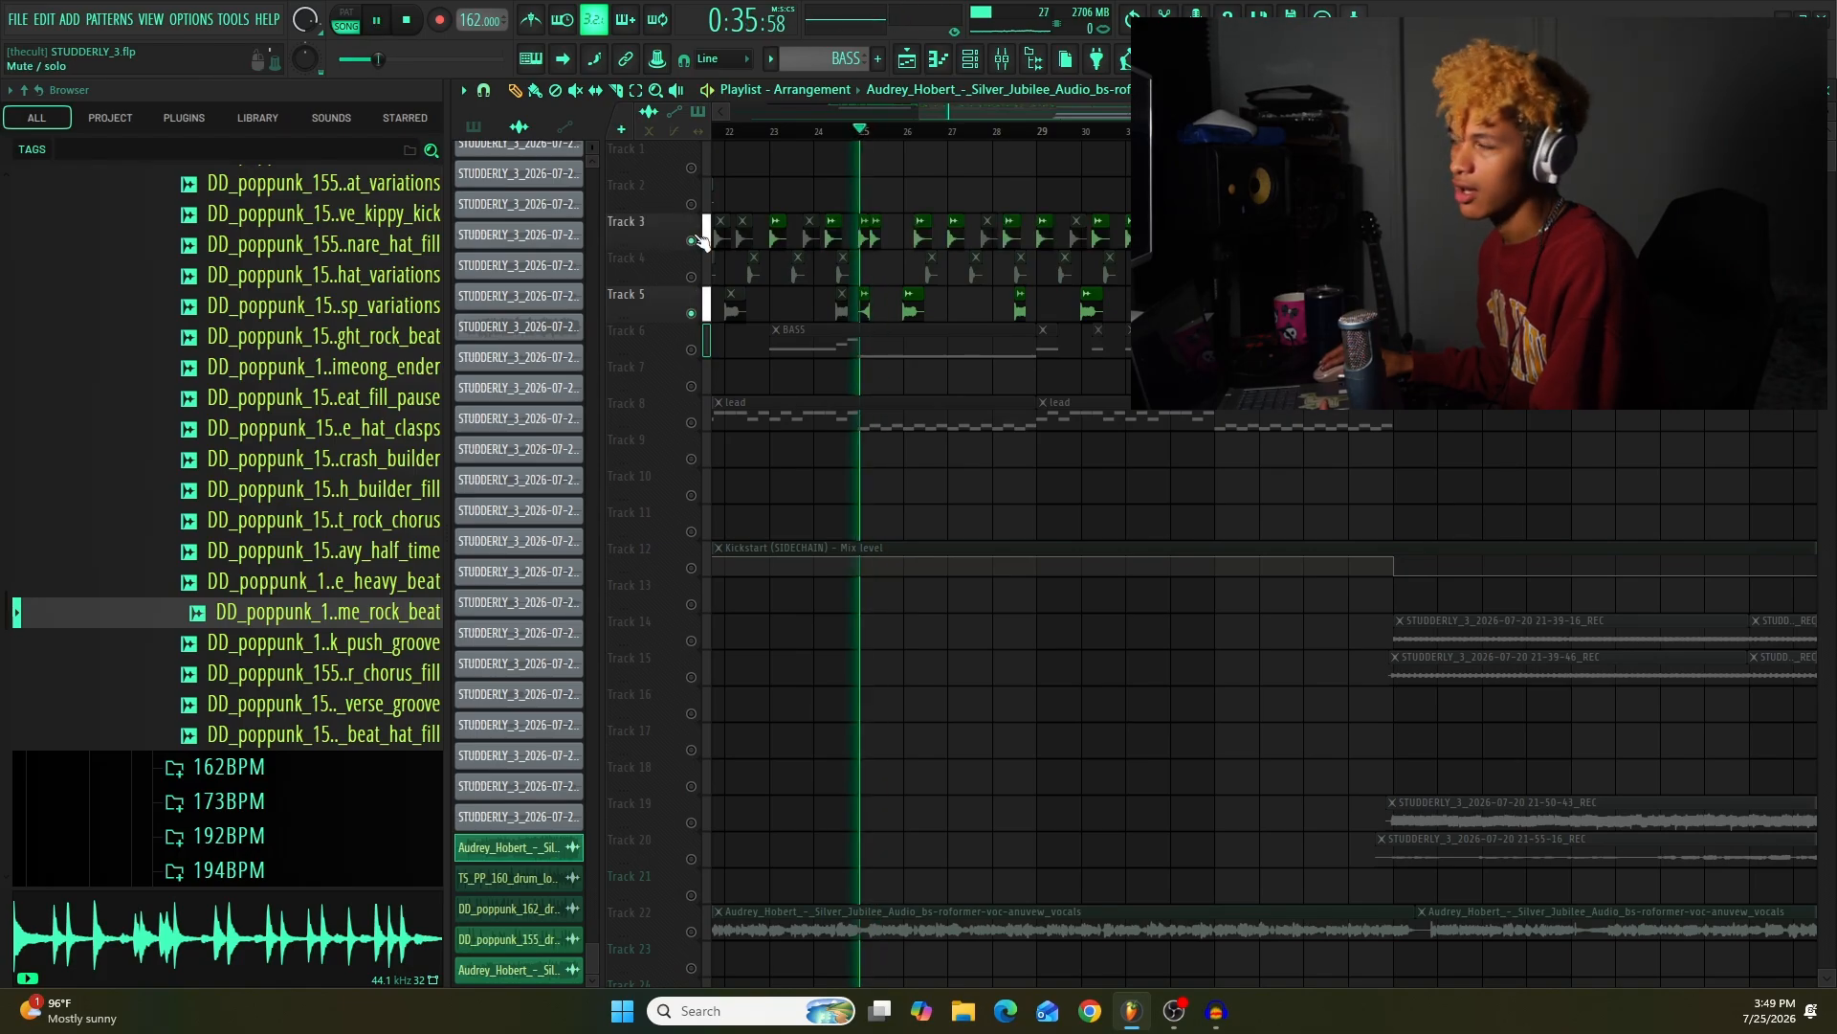
pyautogui.press('space')
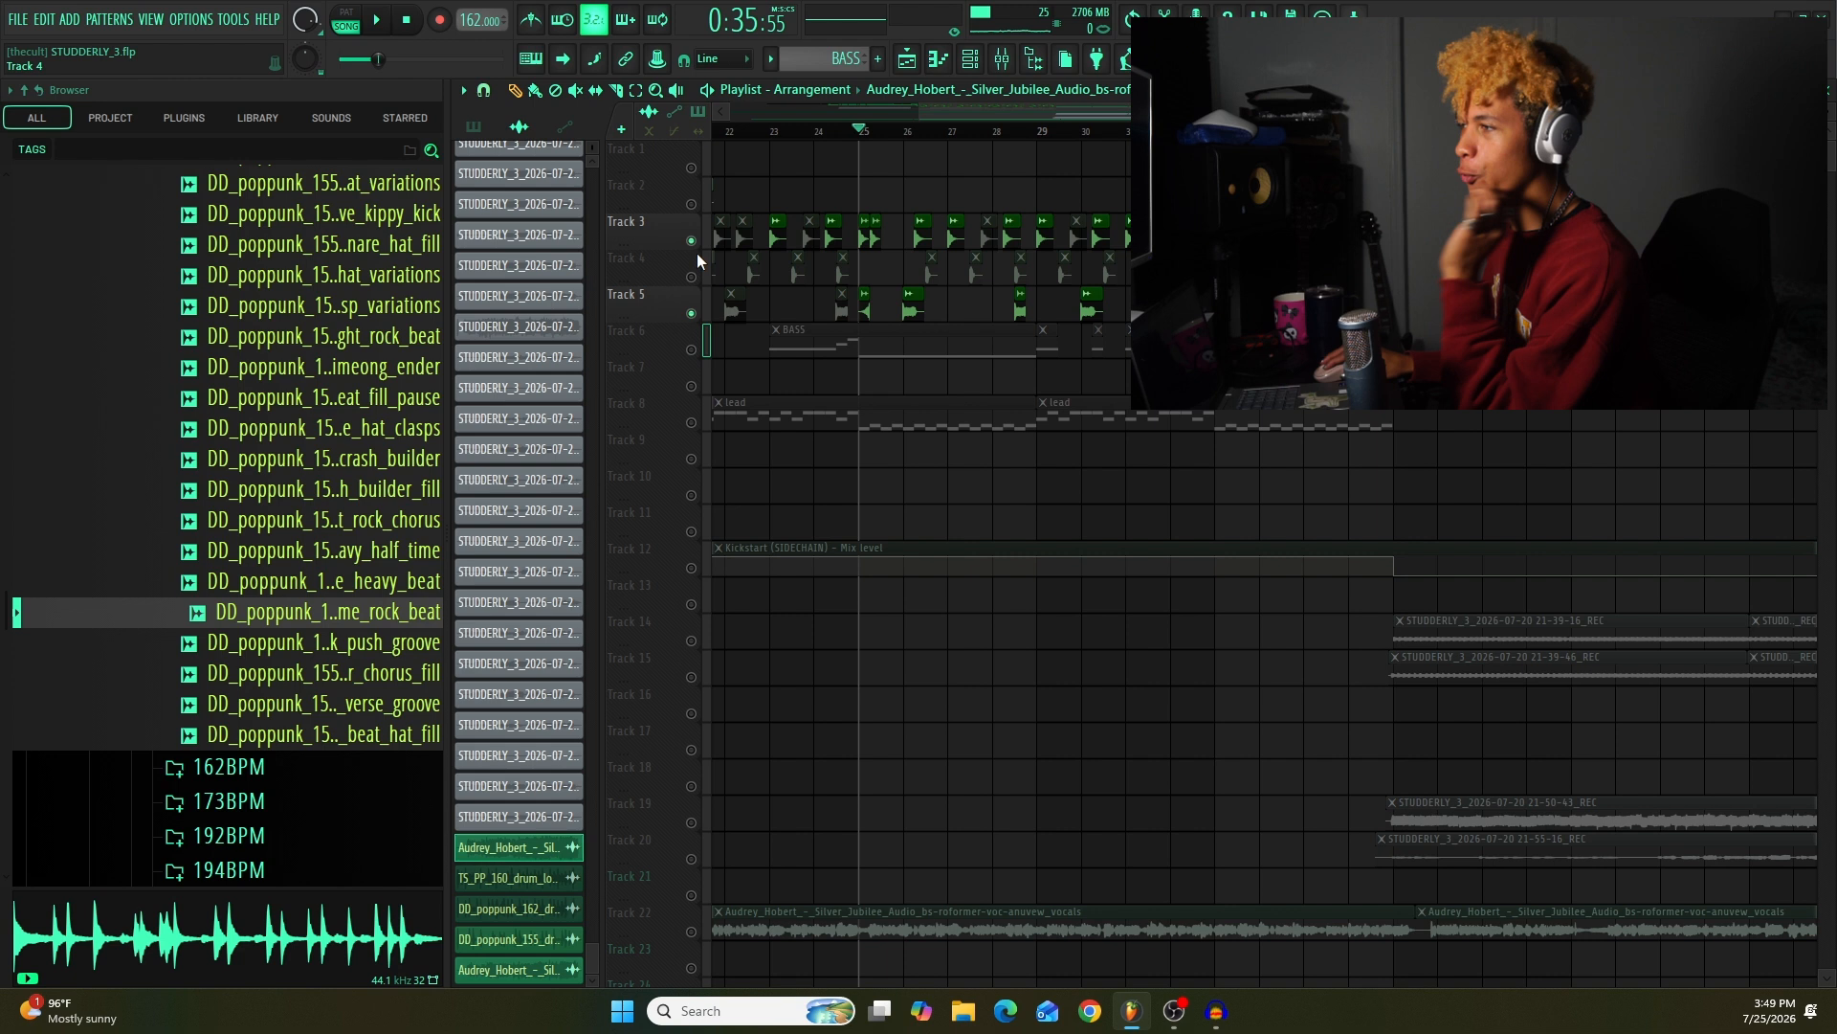
pyautogui.click(693, 242)
pyautogui.rightClick(693, 242)
pyautogui.rightClick(693, 242)
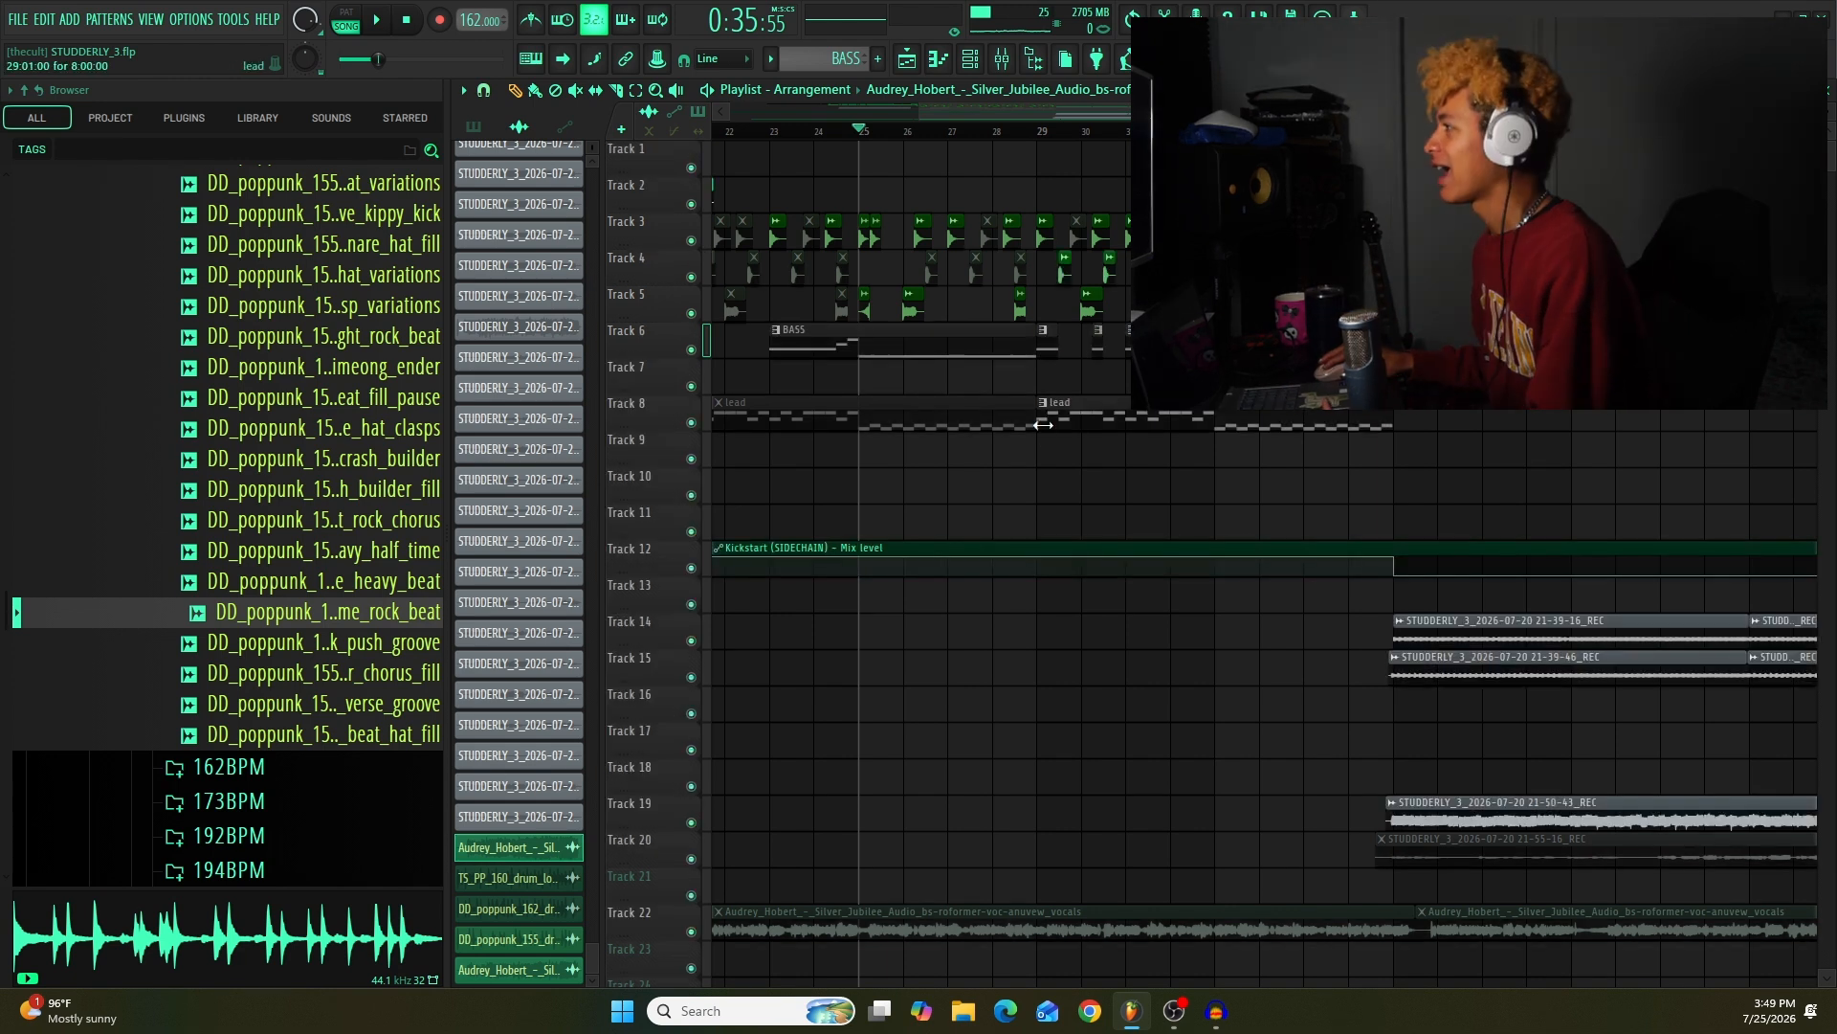
# Step: Open the lead clip at bar 29 and locate its MO_SKRRT_synth_pos_beep_Bb sample in the browser
pyautogui.click(1041, 132)
pyautogui.doubleClick(1053, 414)
pyautogui.click(985, 464)
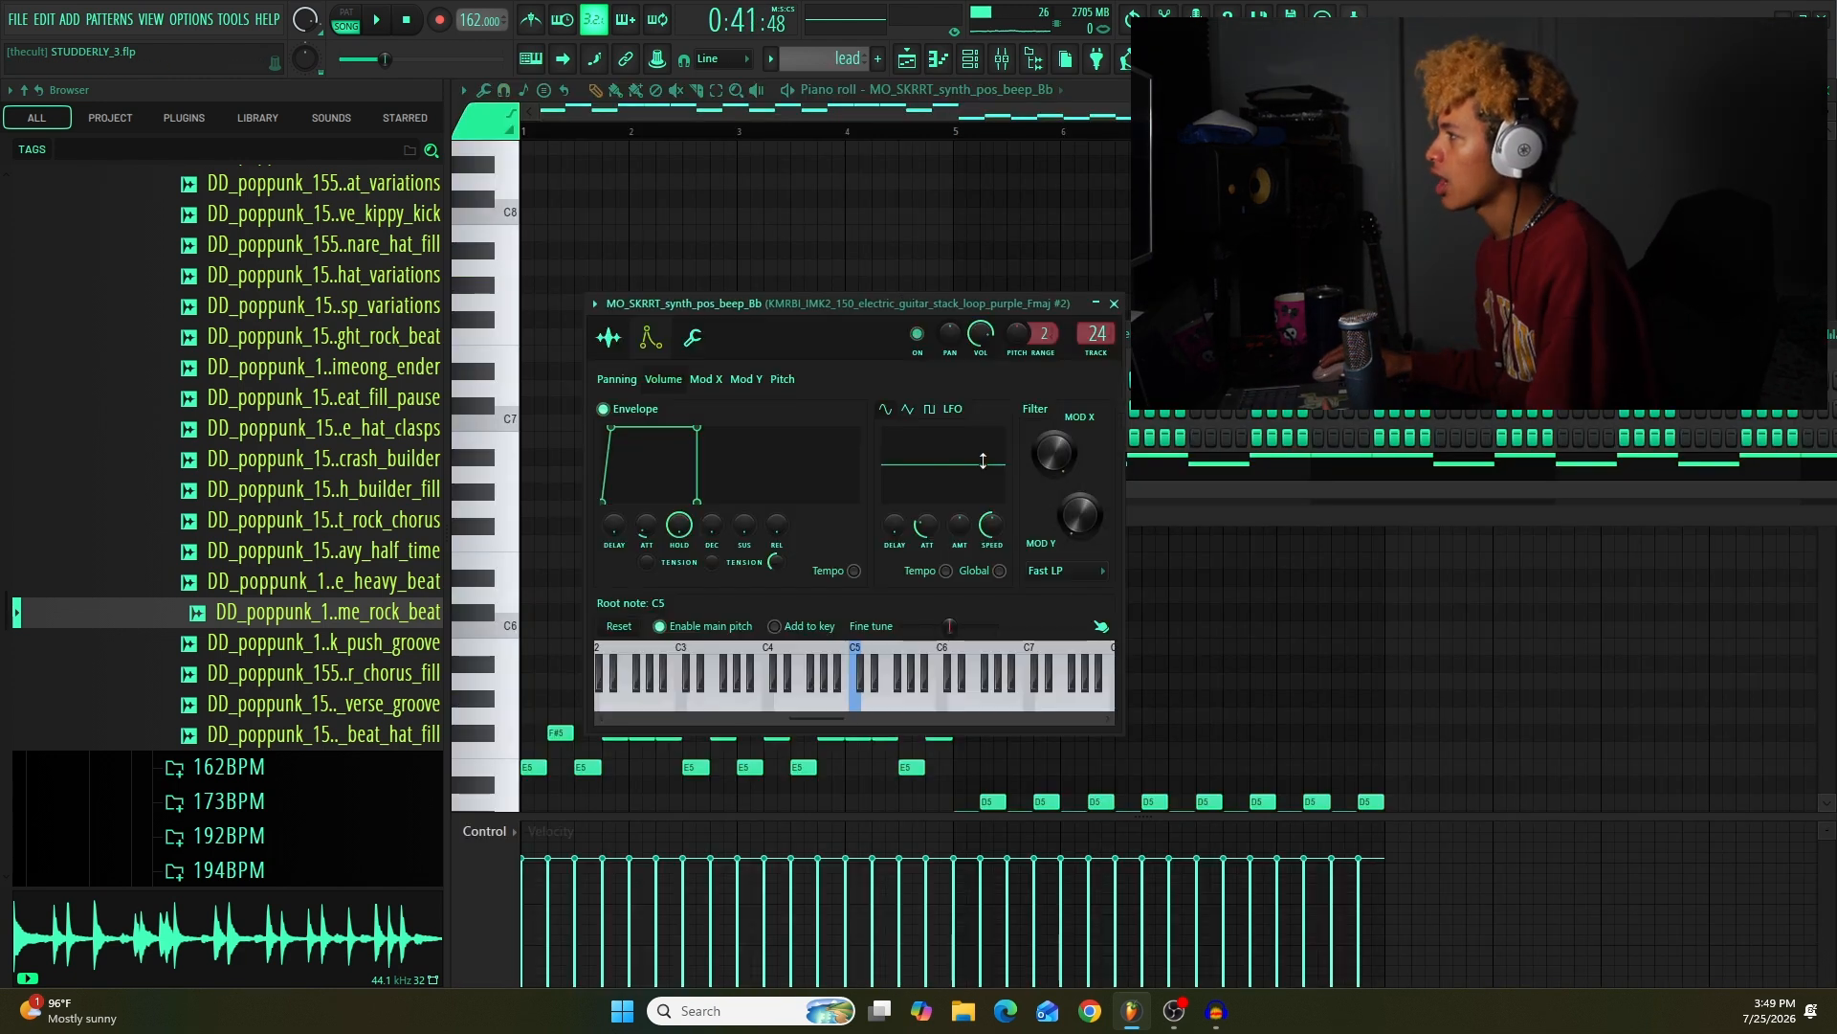
pyautogui.click(608, 338)
pyautogui.click(817, 383)
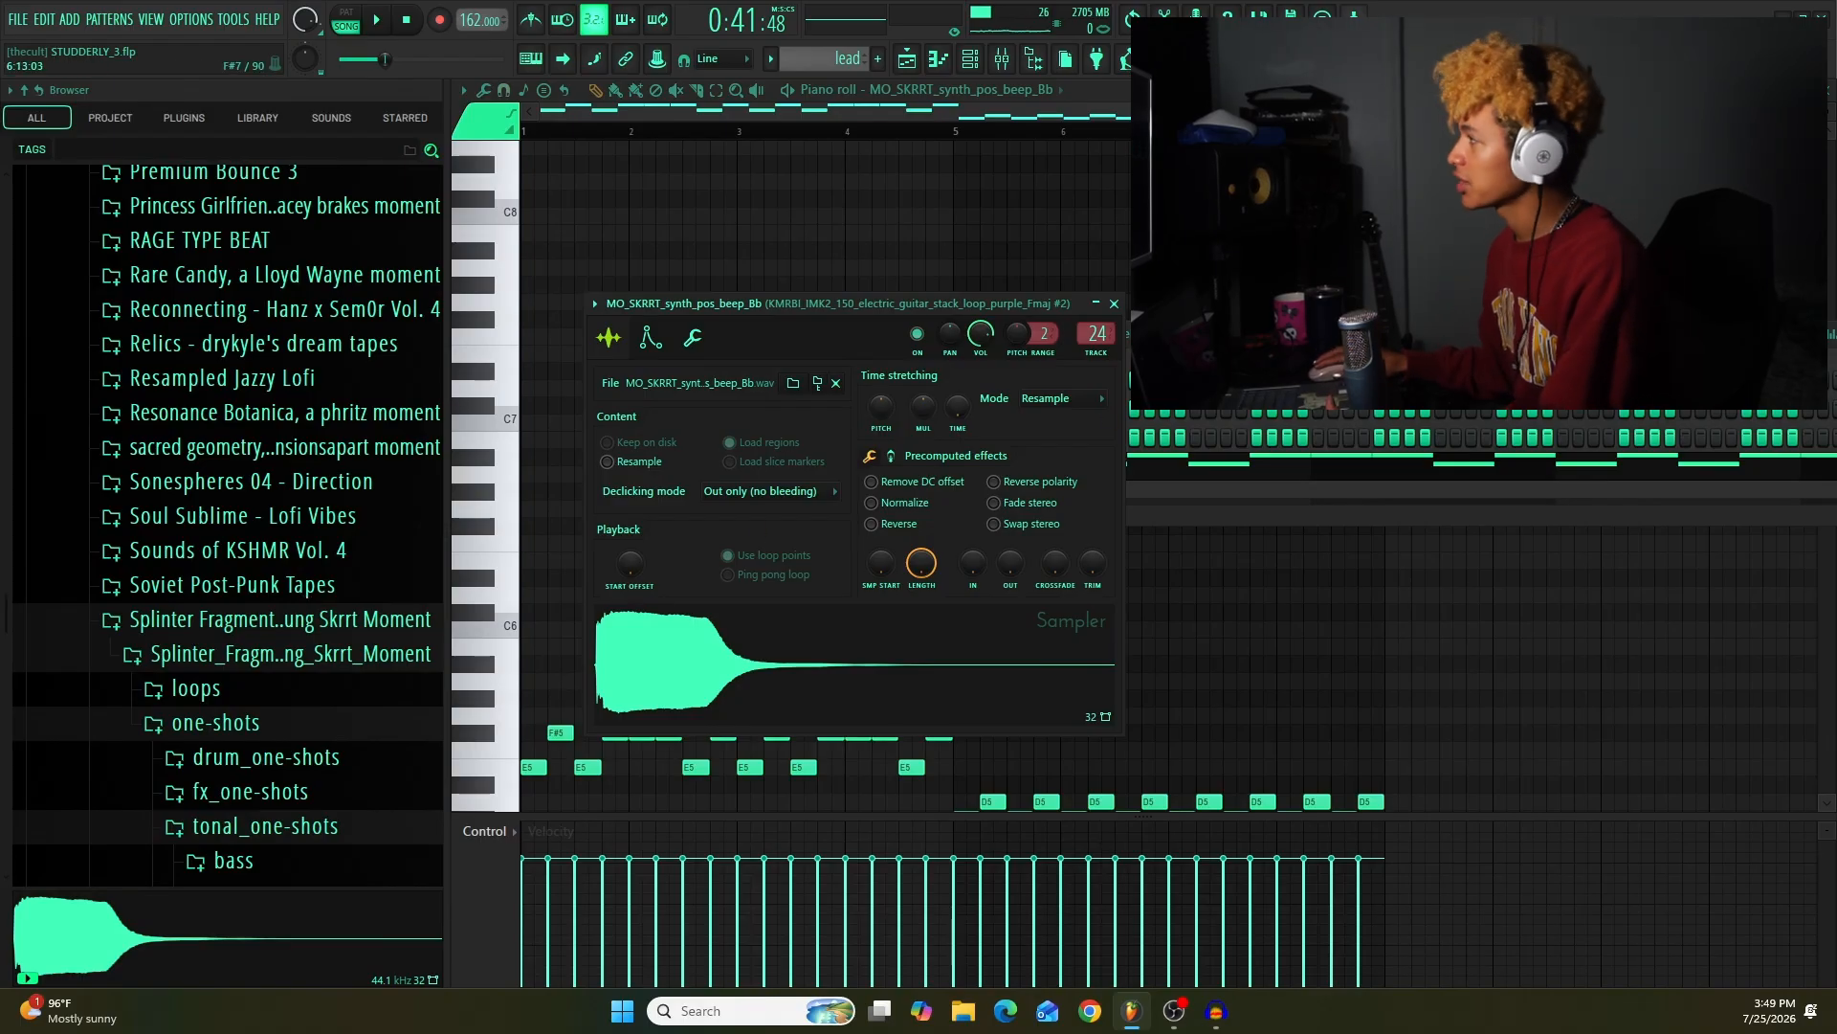
# Step: Close the sampler's settings and listen to the lead pattern by itself
pyautogui.click(1115, 305)
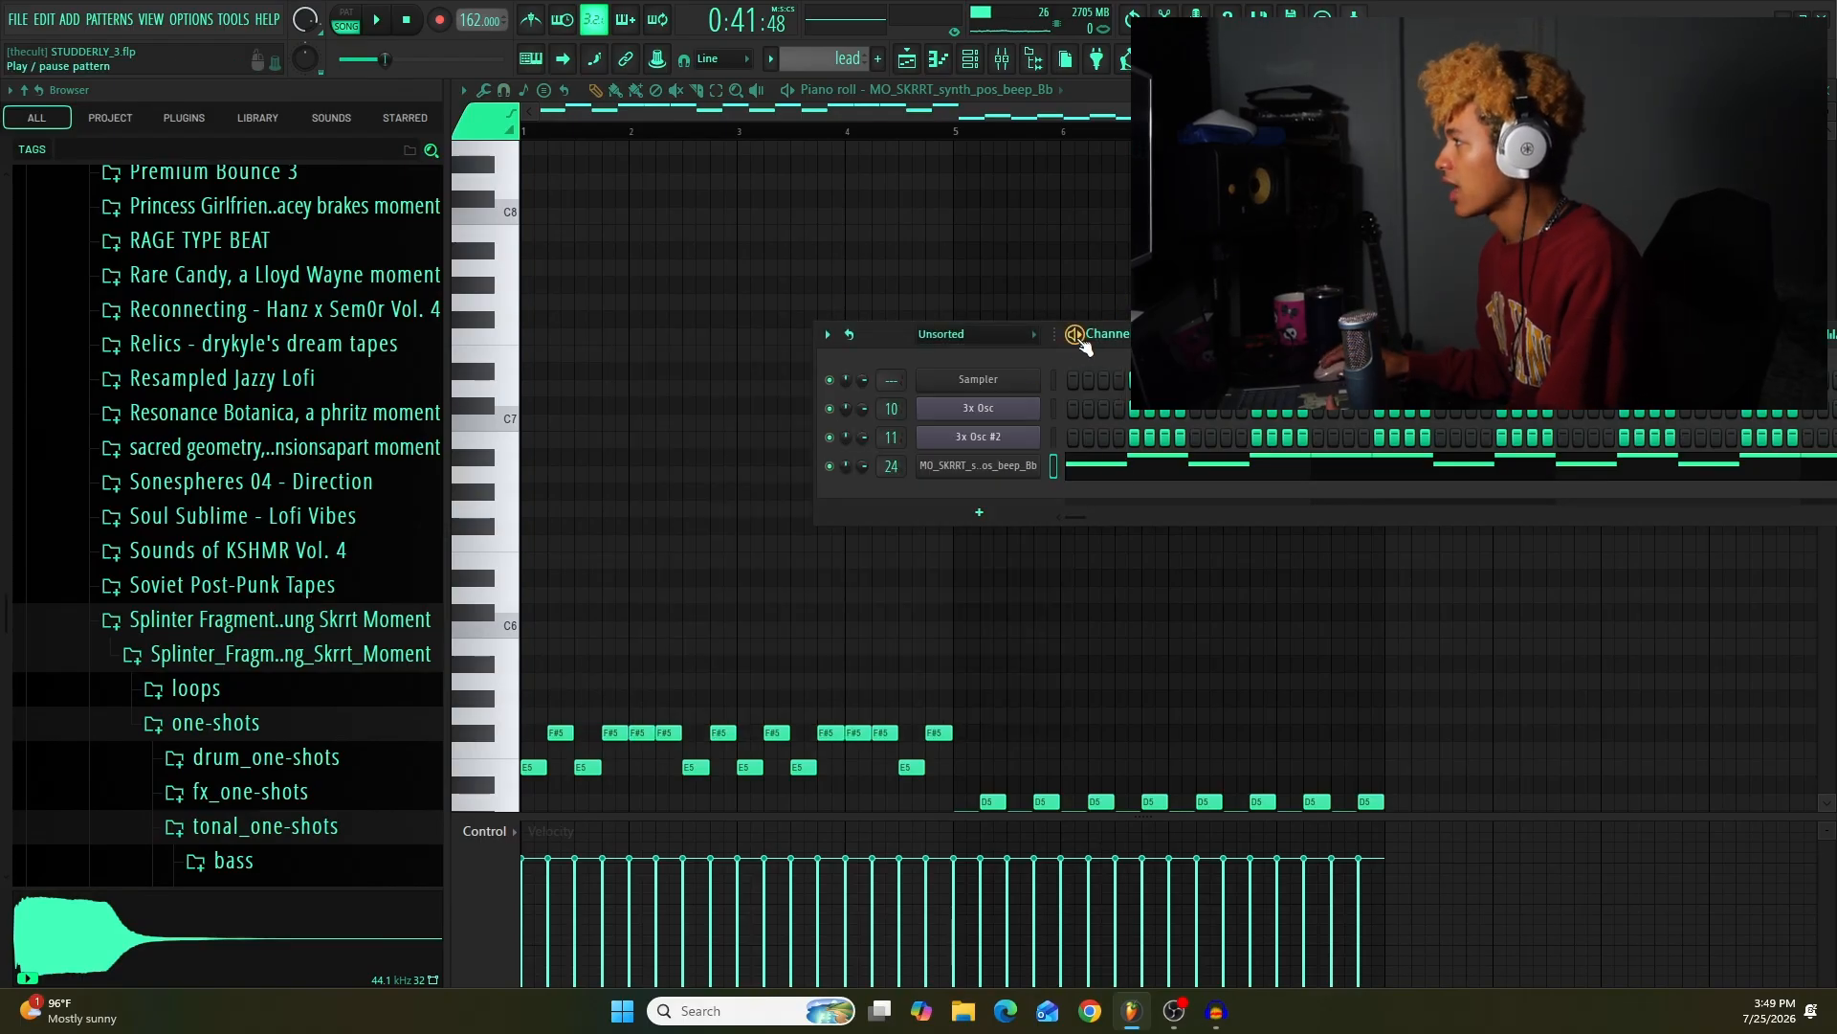
pyautogui.press('space')
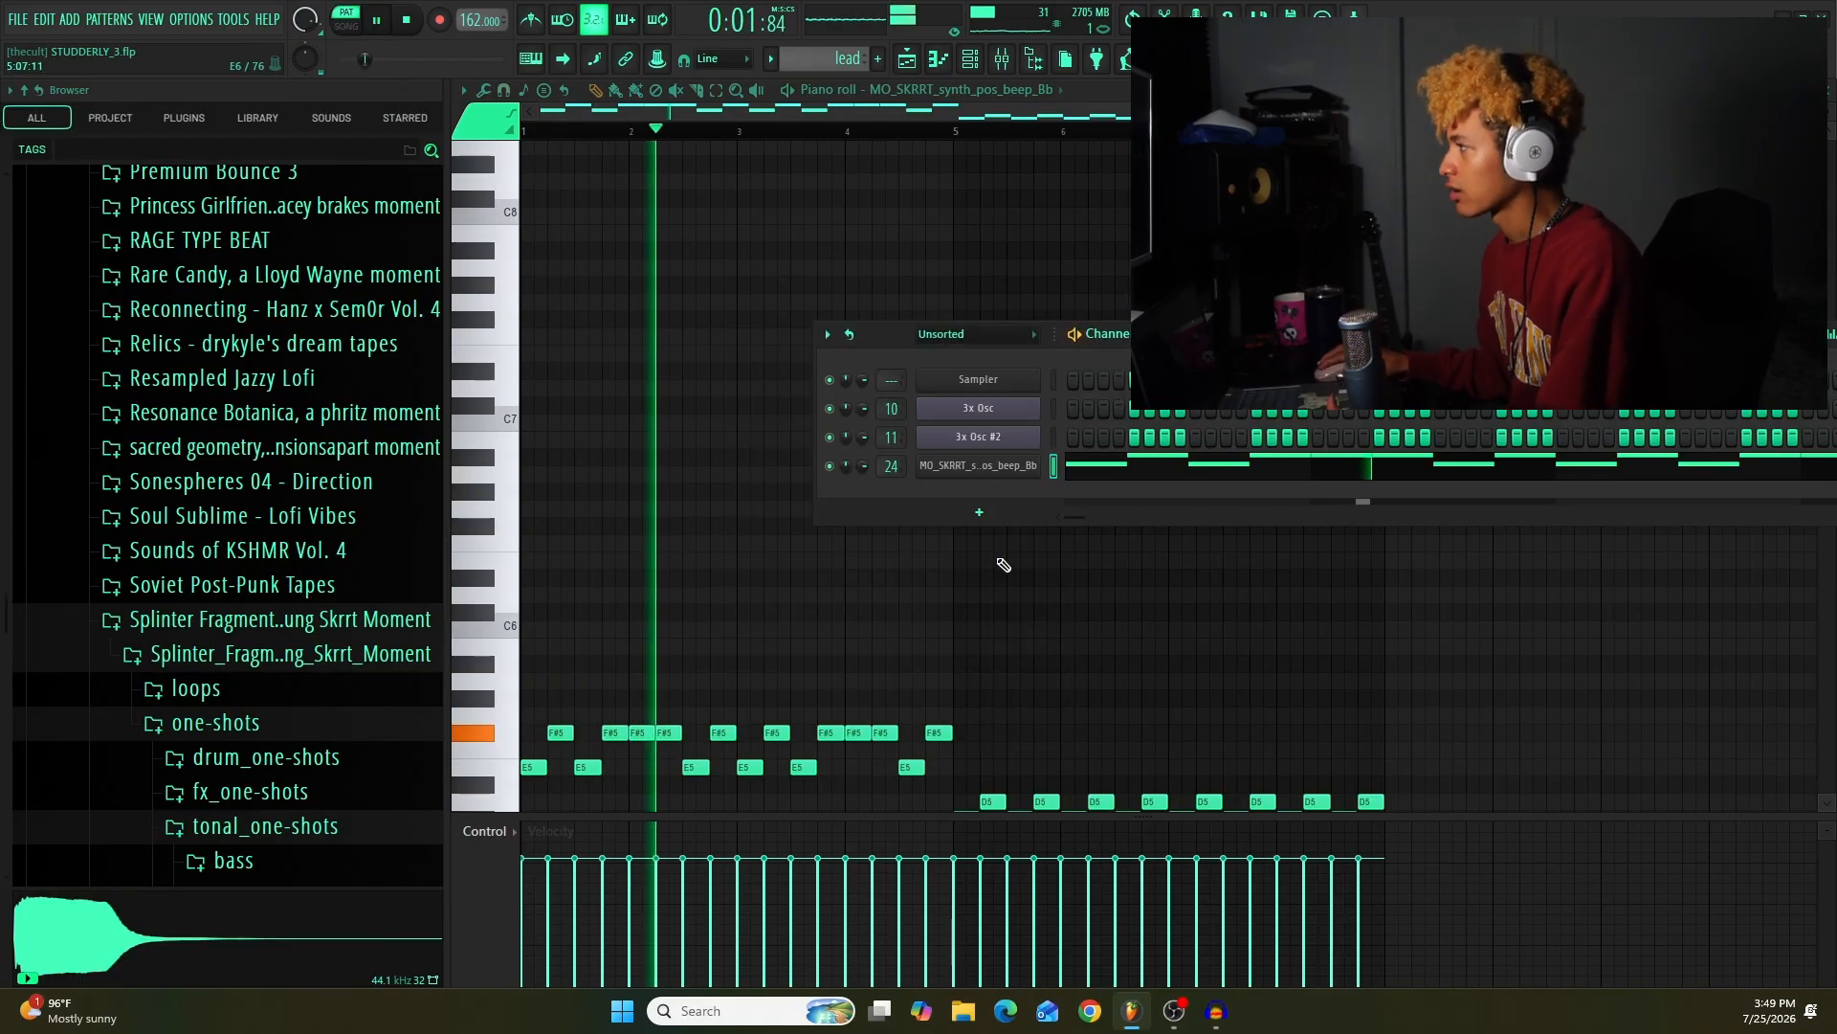
pyautogui.press('space')
# Step: Examine the lead sampler's envelope settings and the Distructor effect's Crusher distortion type on its mixer track
pyautogui.click(989, 468)
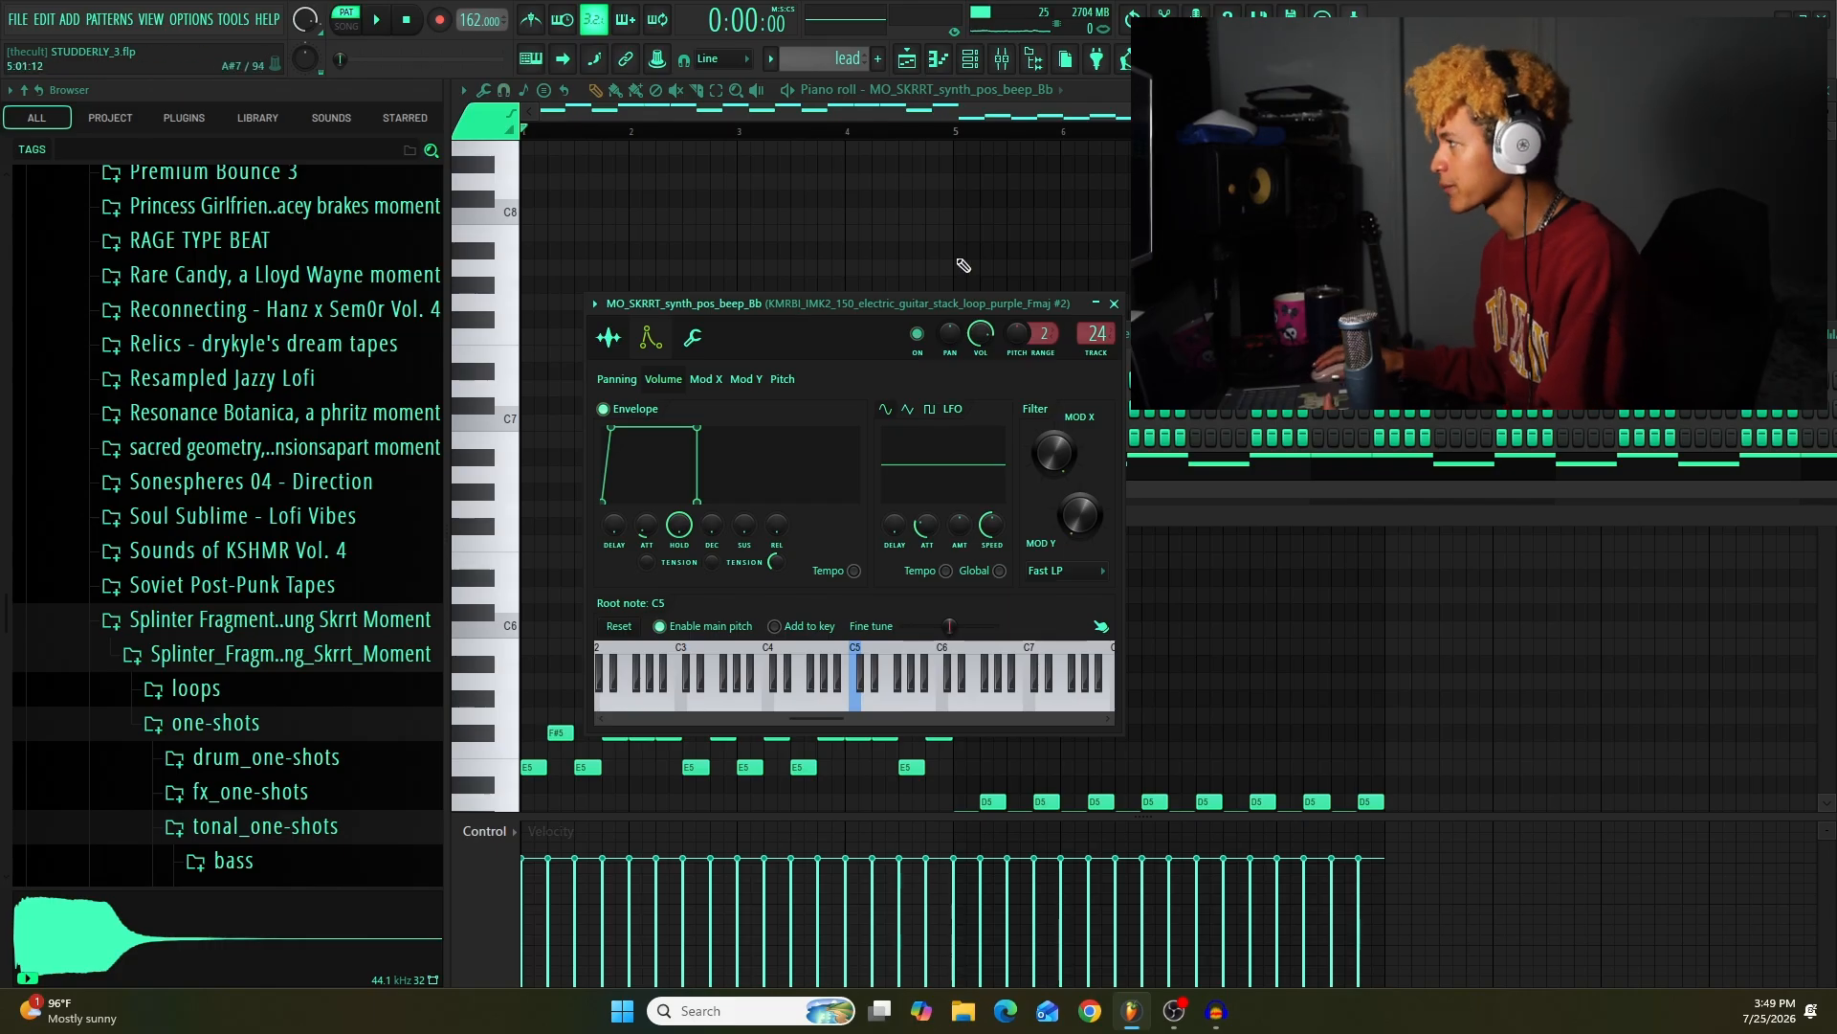
pyautogui.press('space')
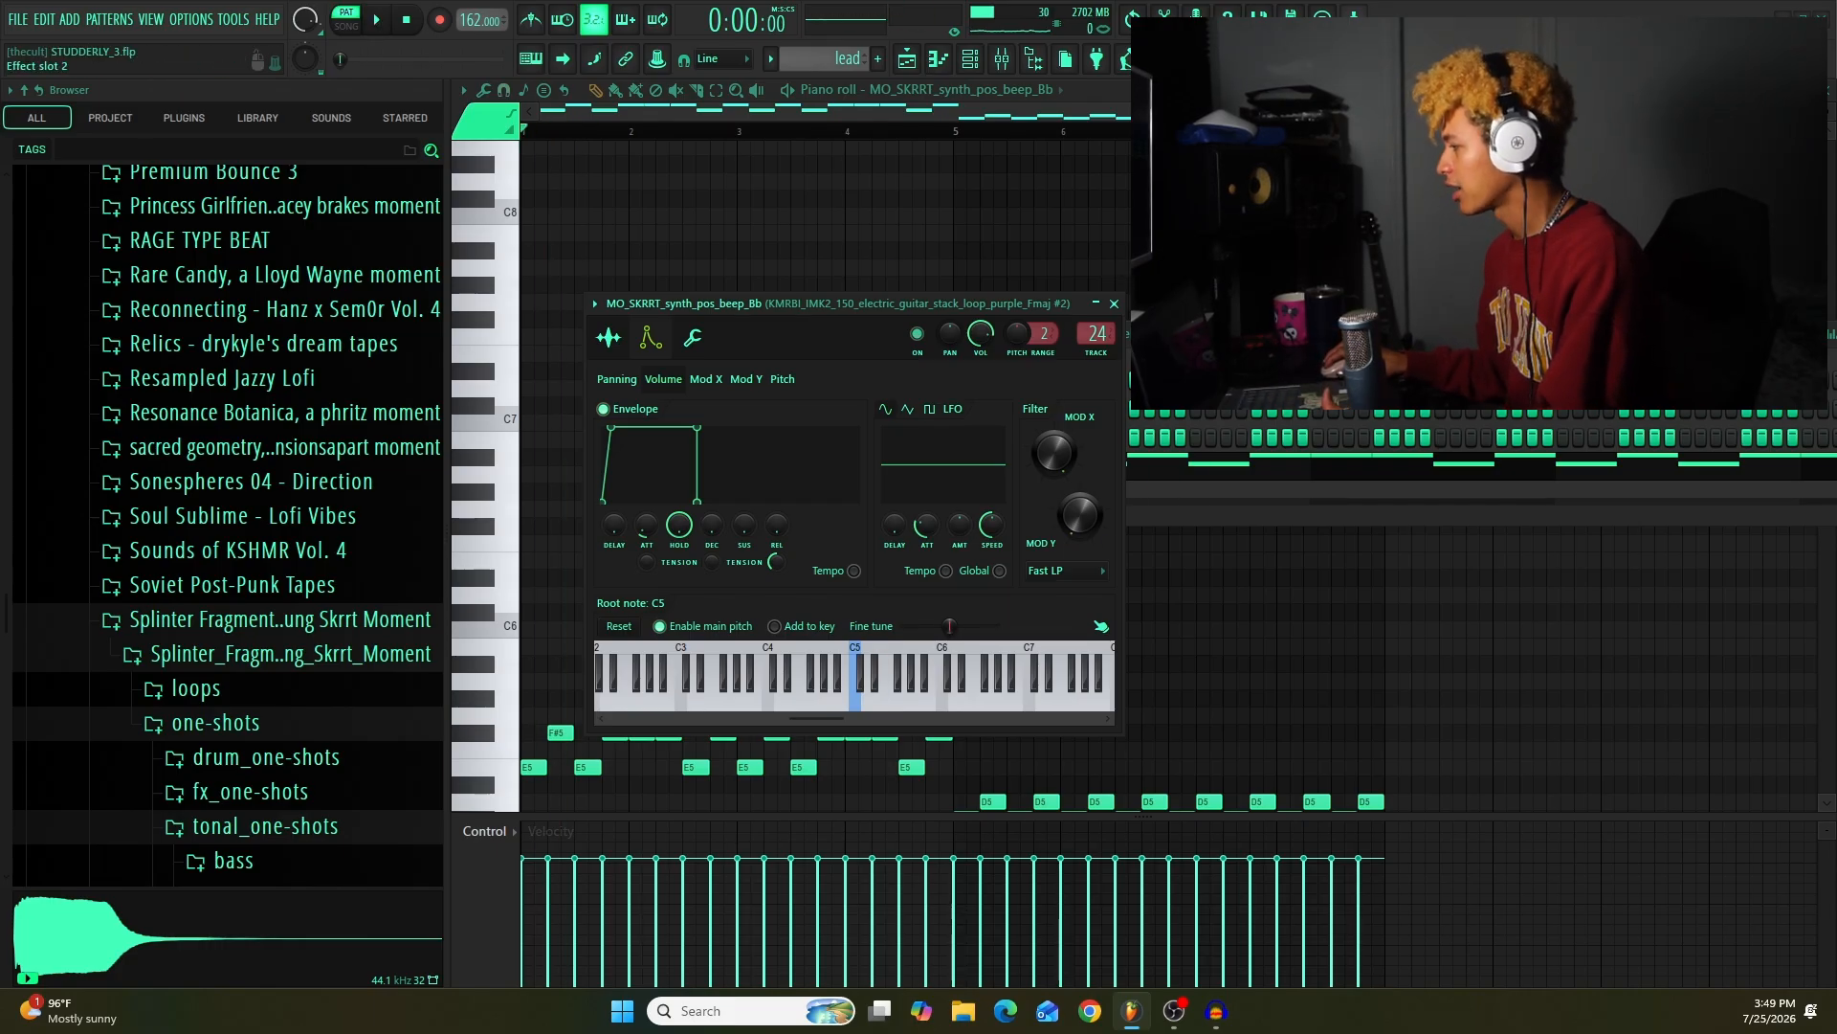
pyautogui.click(1704, 203)
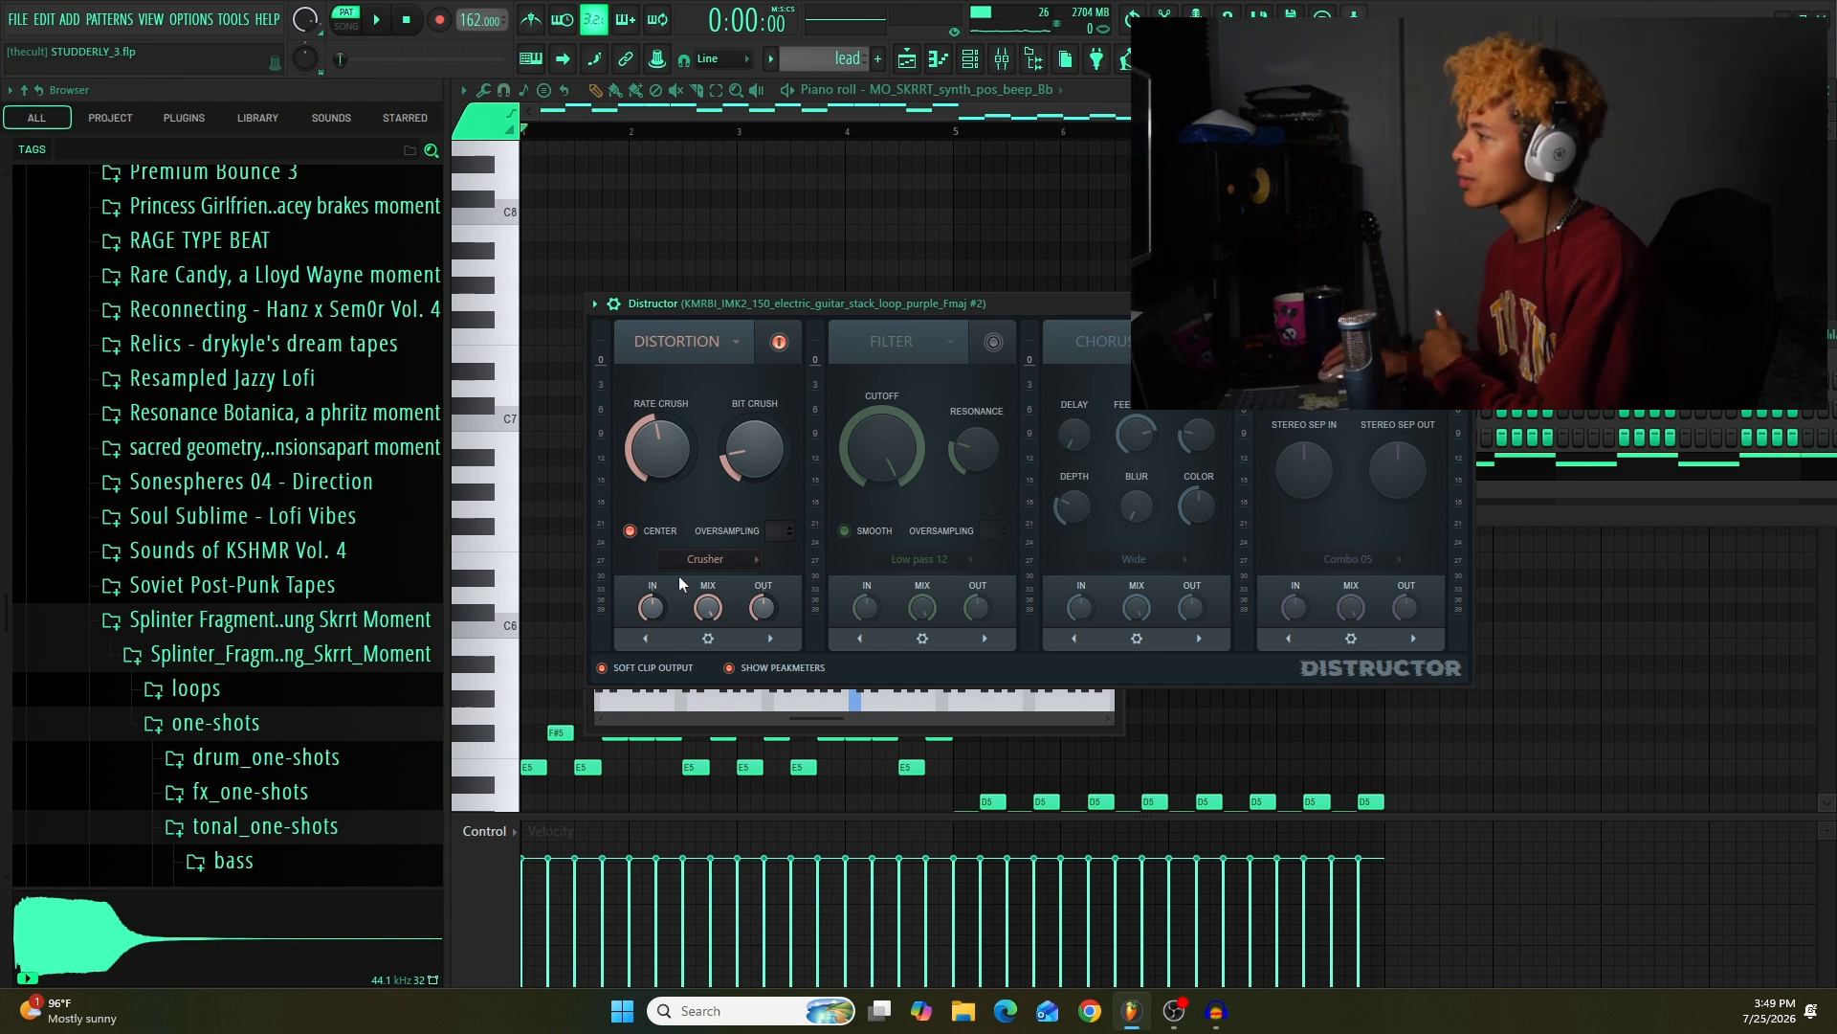
pyautogui.click(712, 560)
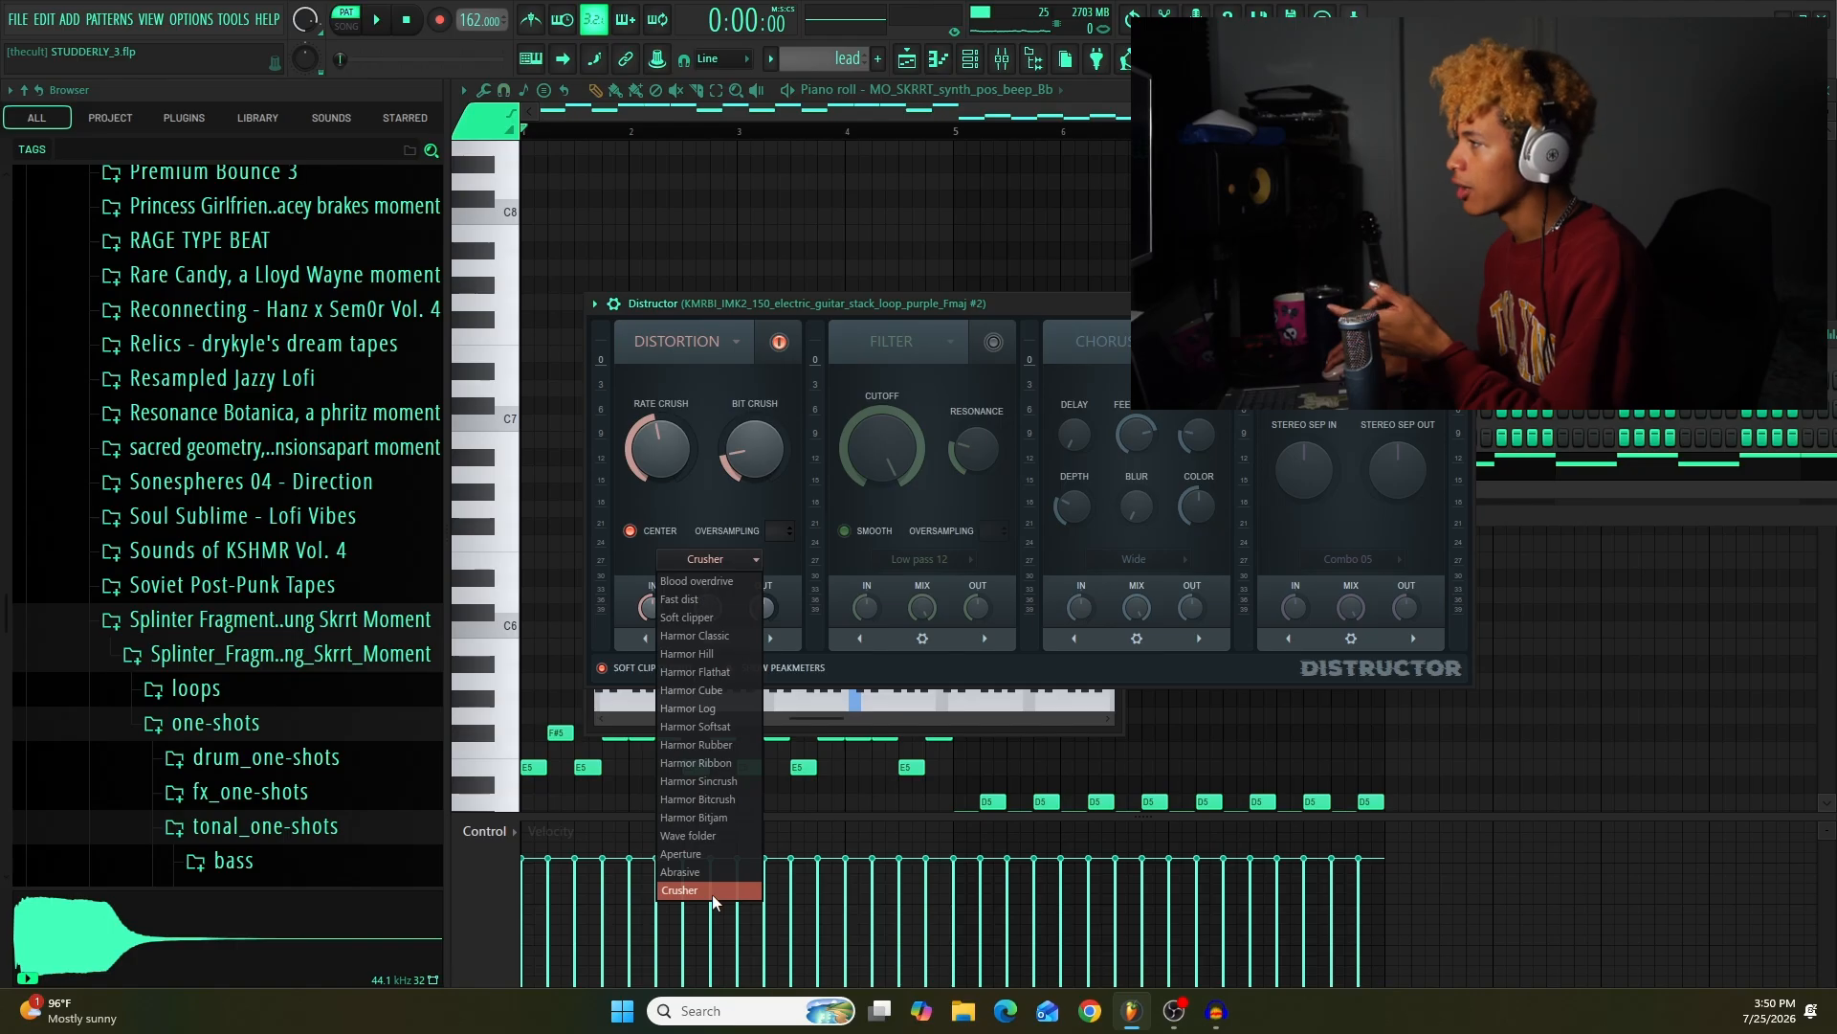
pyautogui.click(709, 509)
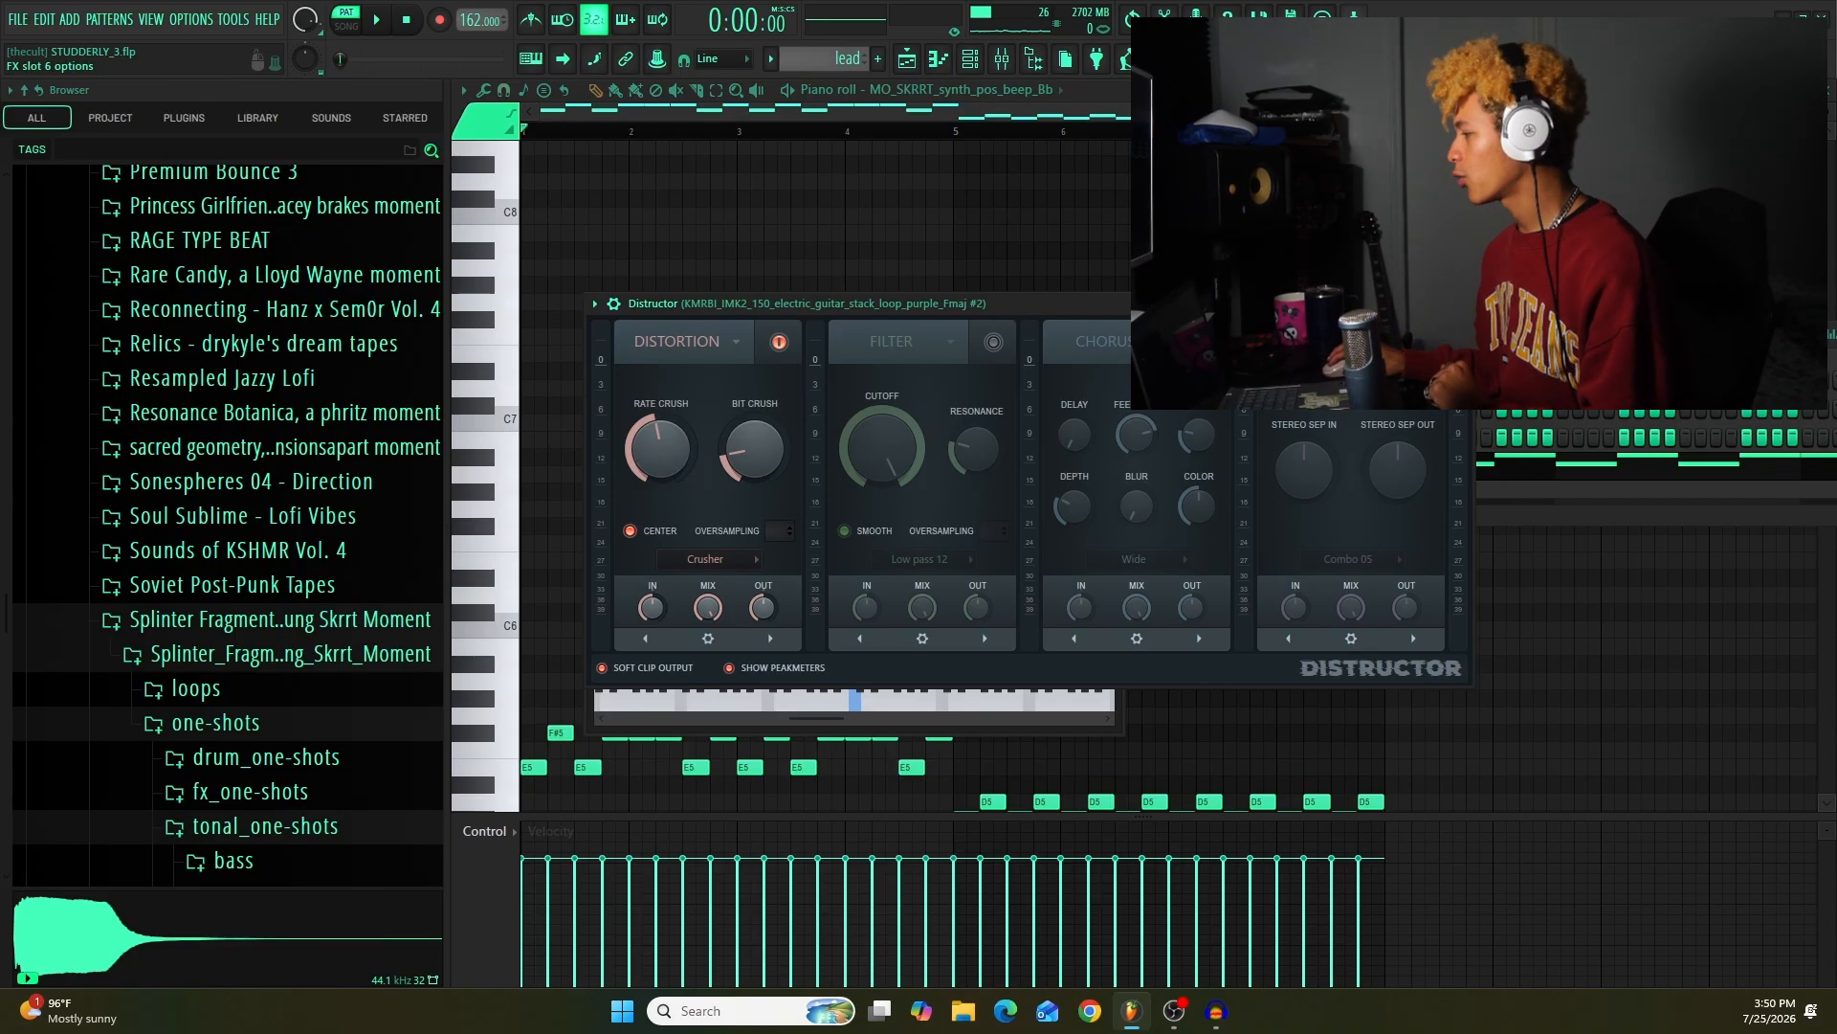
# Step: Open the lead's Protoverb reverb, look through its preset list, and return to the main controls
pyautogui.click(1589, 229)
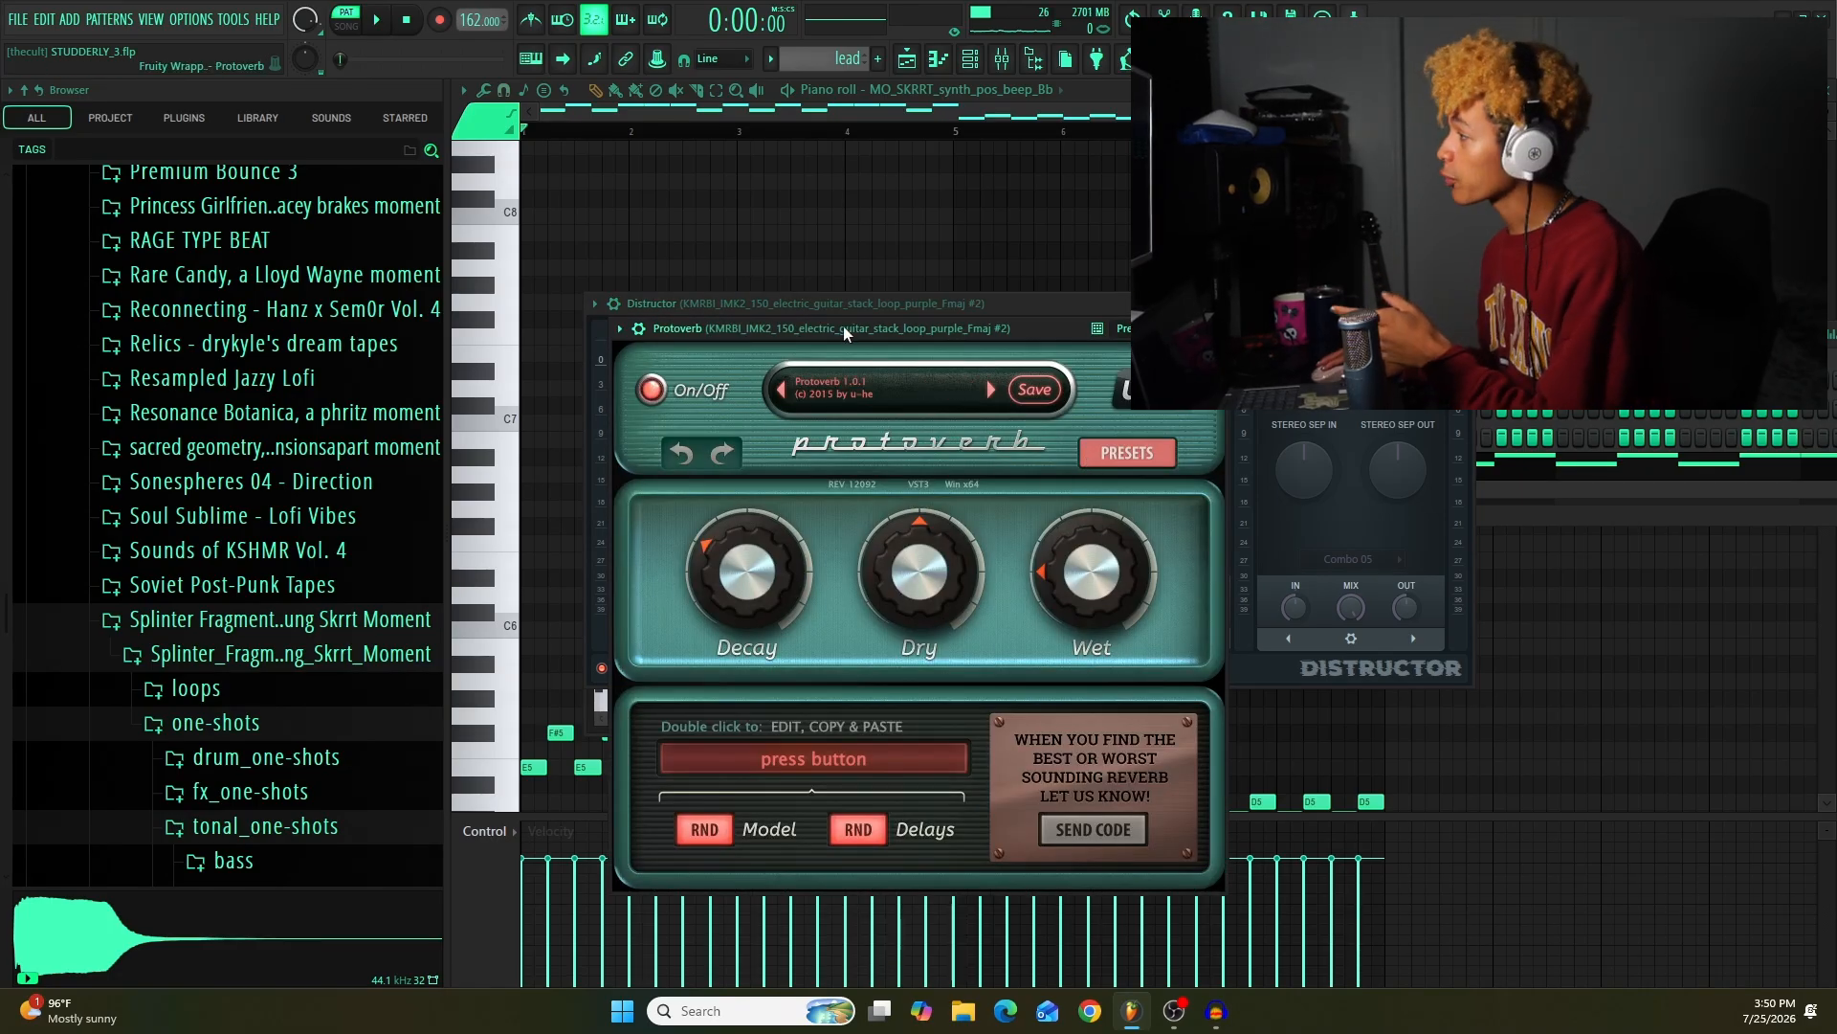
pyautogui.moveTo(842, 325); pyautogui.dragTo(856, 293)
pyautogui.click(1154, 424)
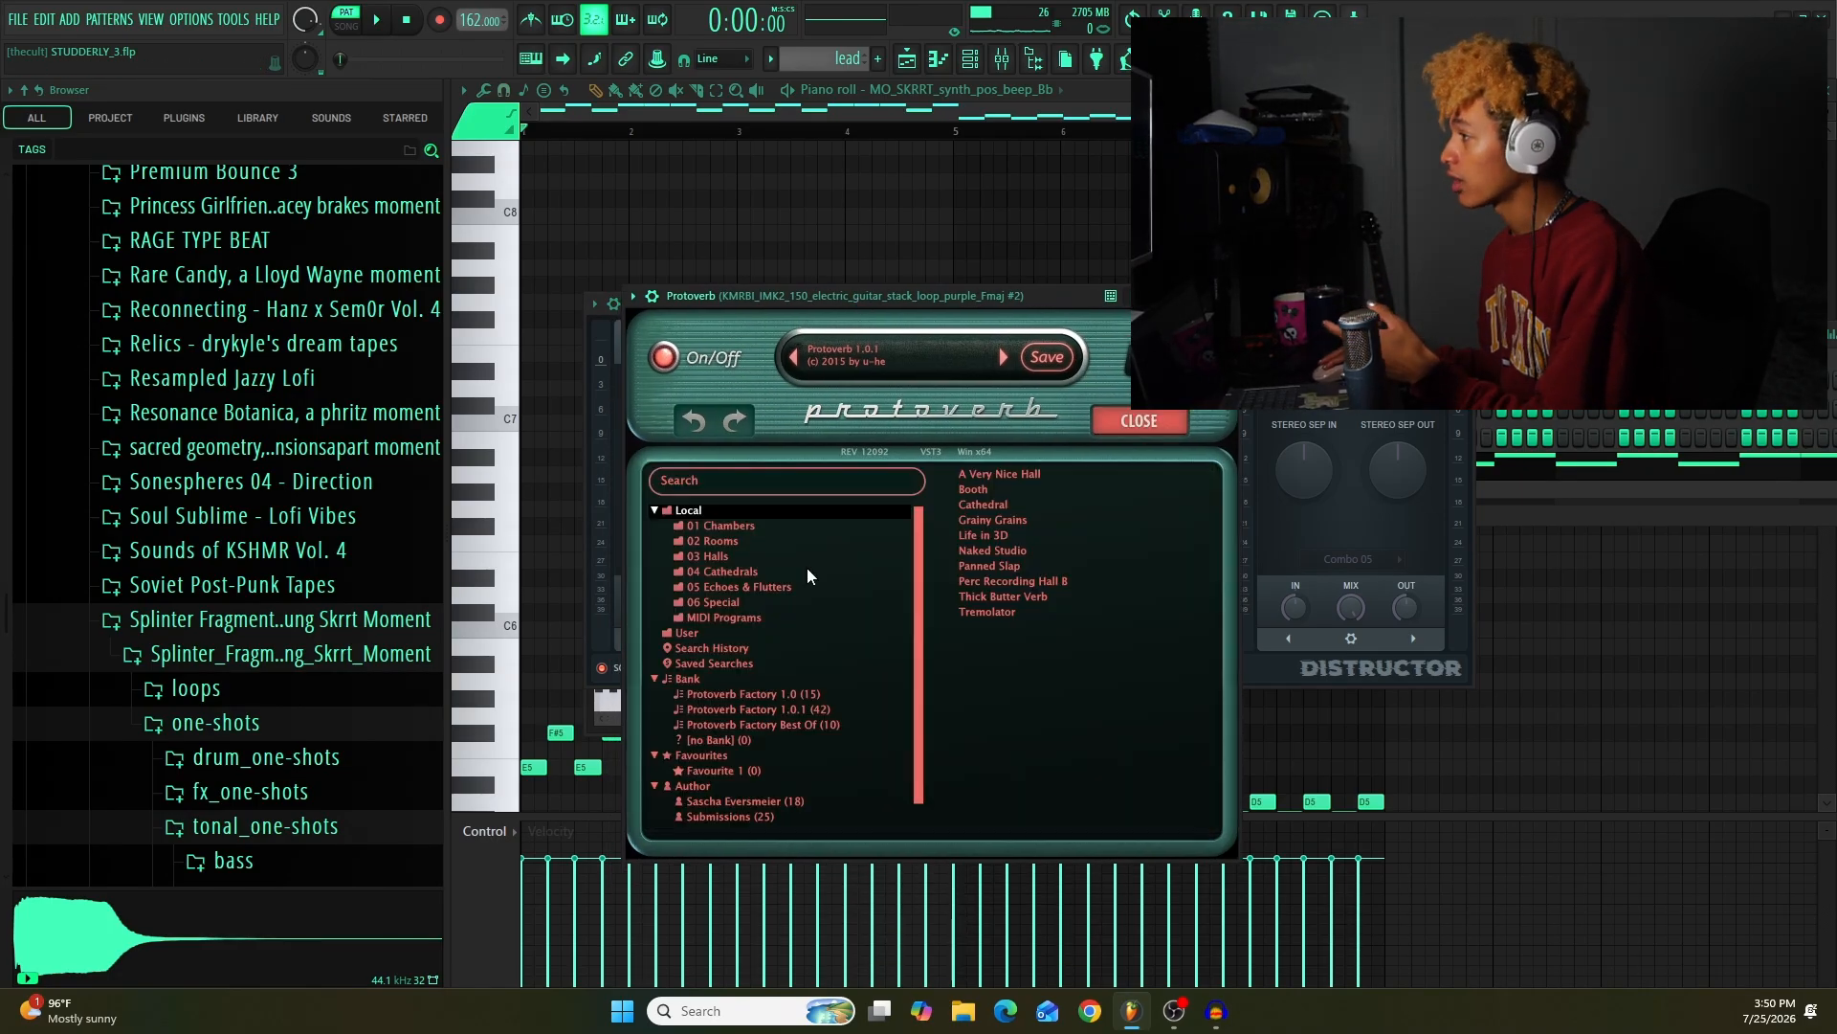
pyautogui.click(961, 538)
pyautogui.click(1148, 421)
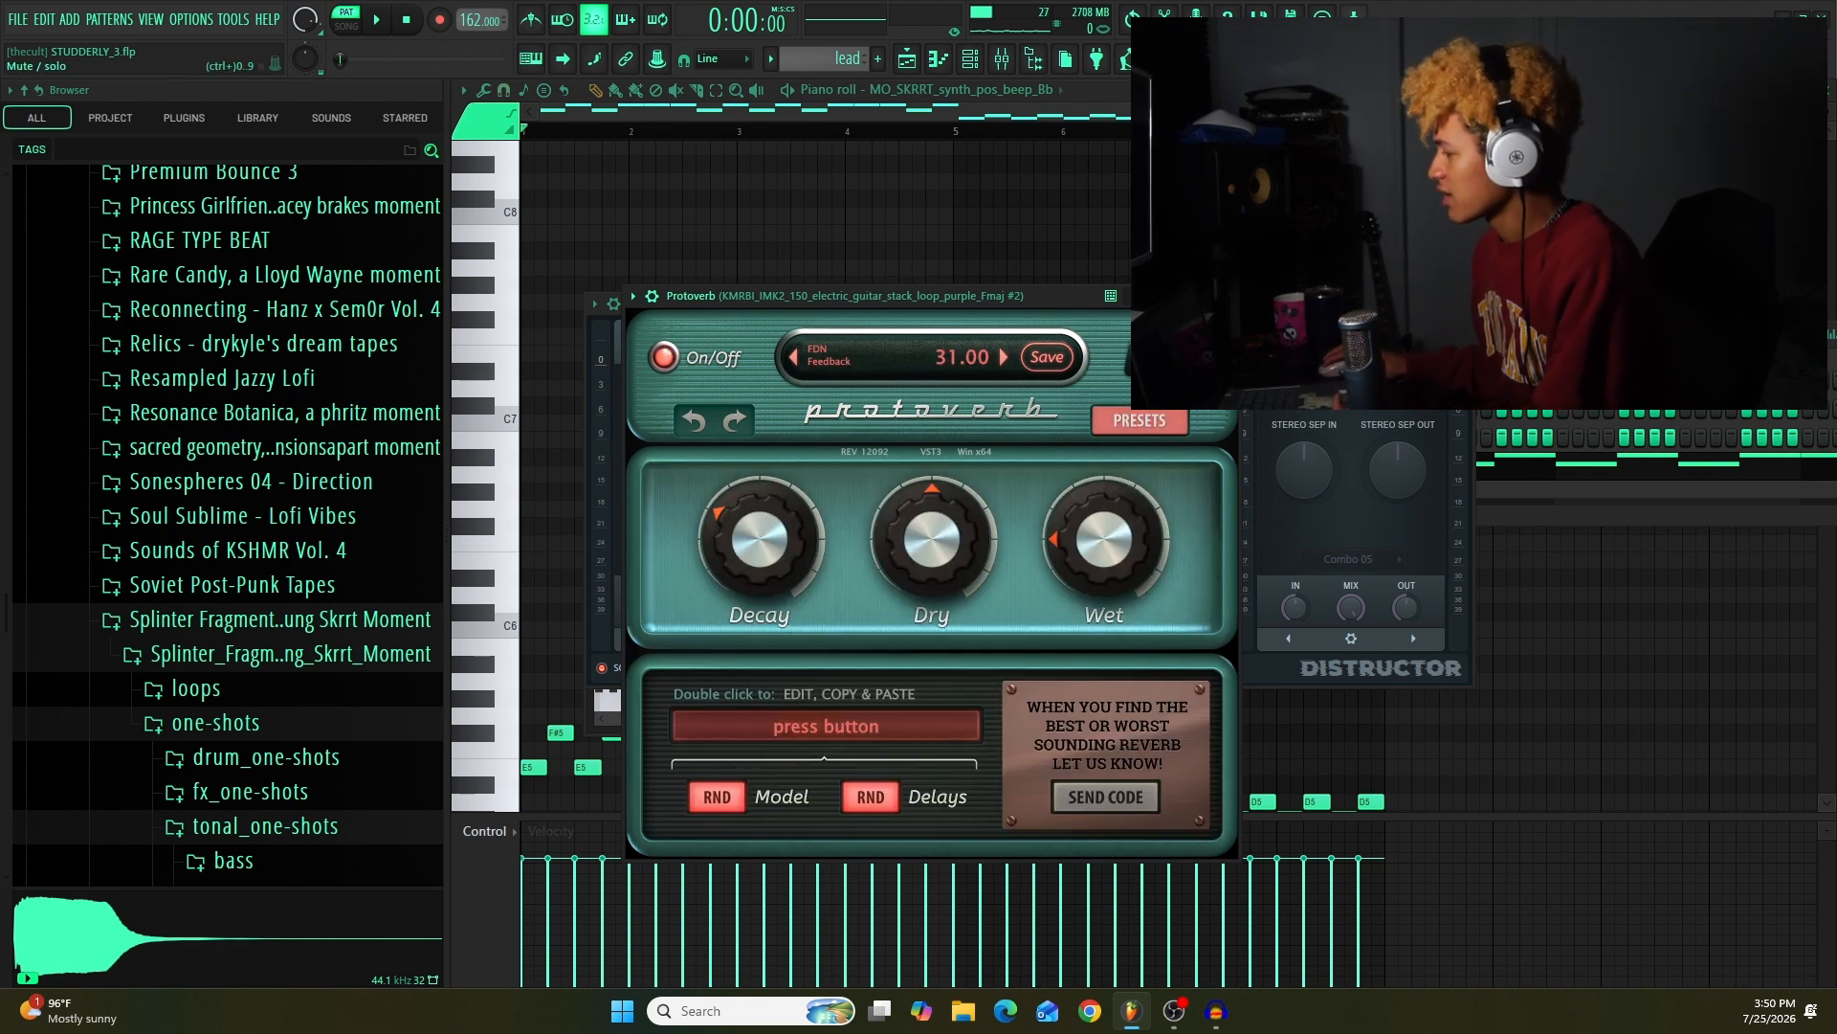
# Step: Play the lead pattern repeatedly to examine how its effects shape the sound
pyautogui.press('space')
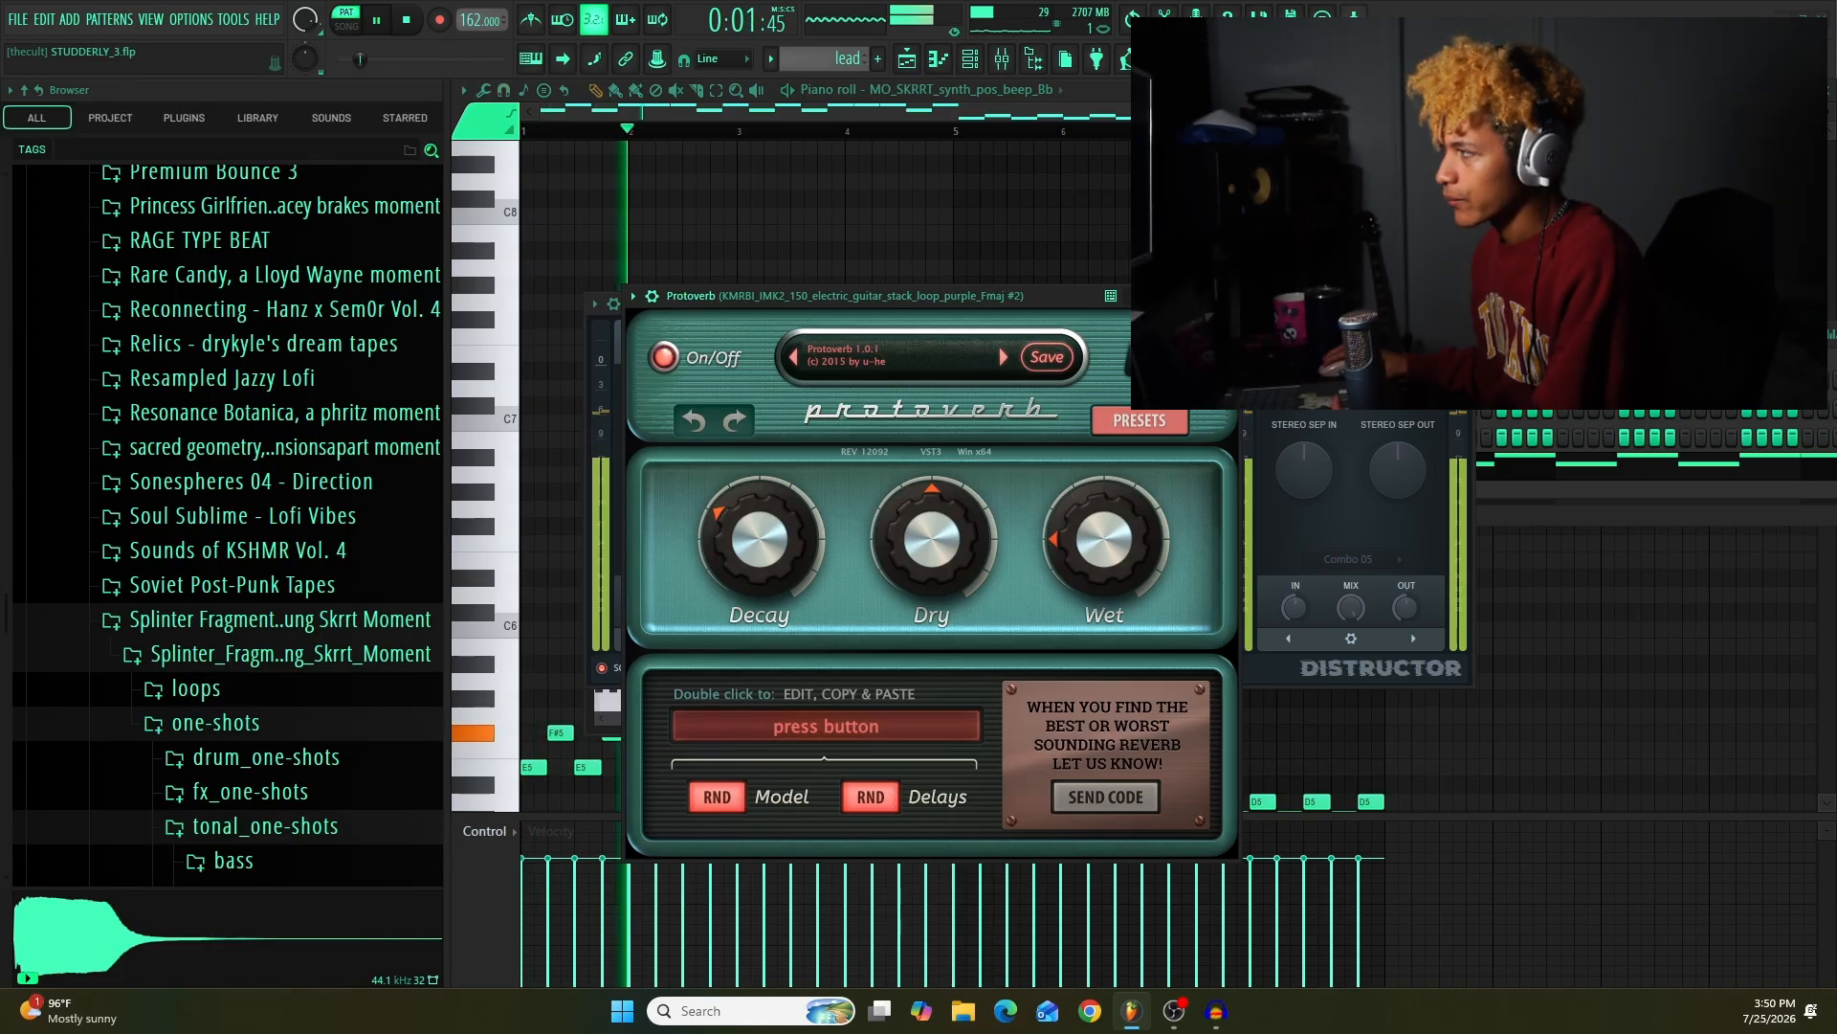
pyautogui.press('space')
pyautogui.press('space')
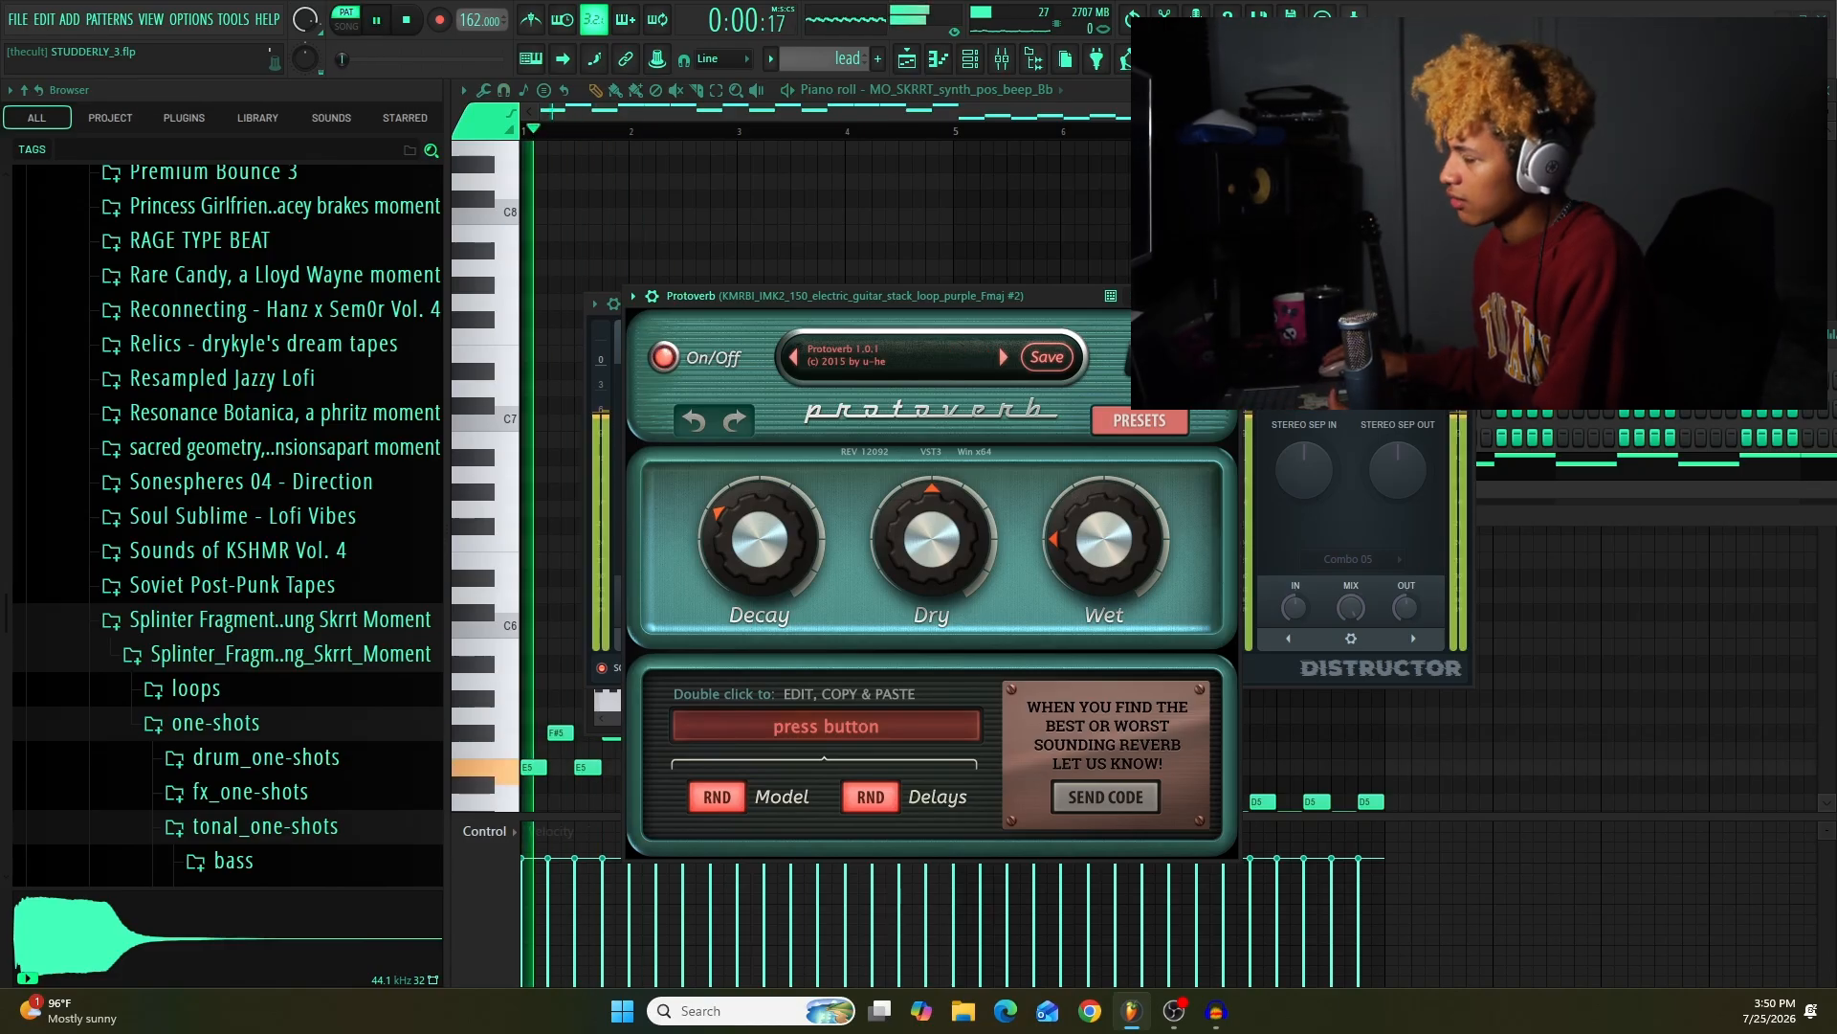
pyautogui.press('space')
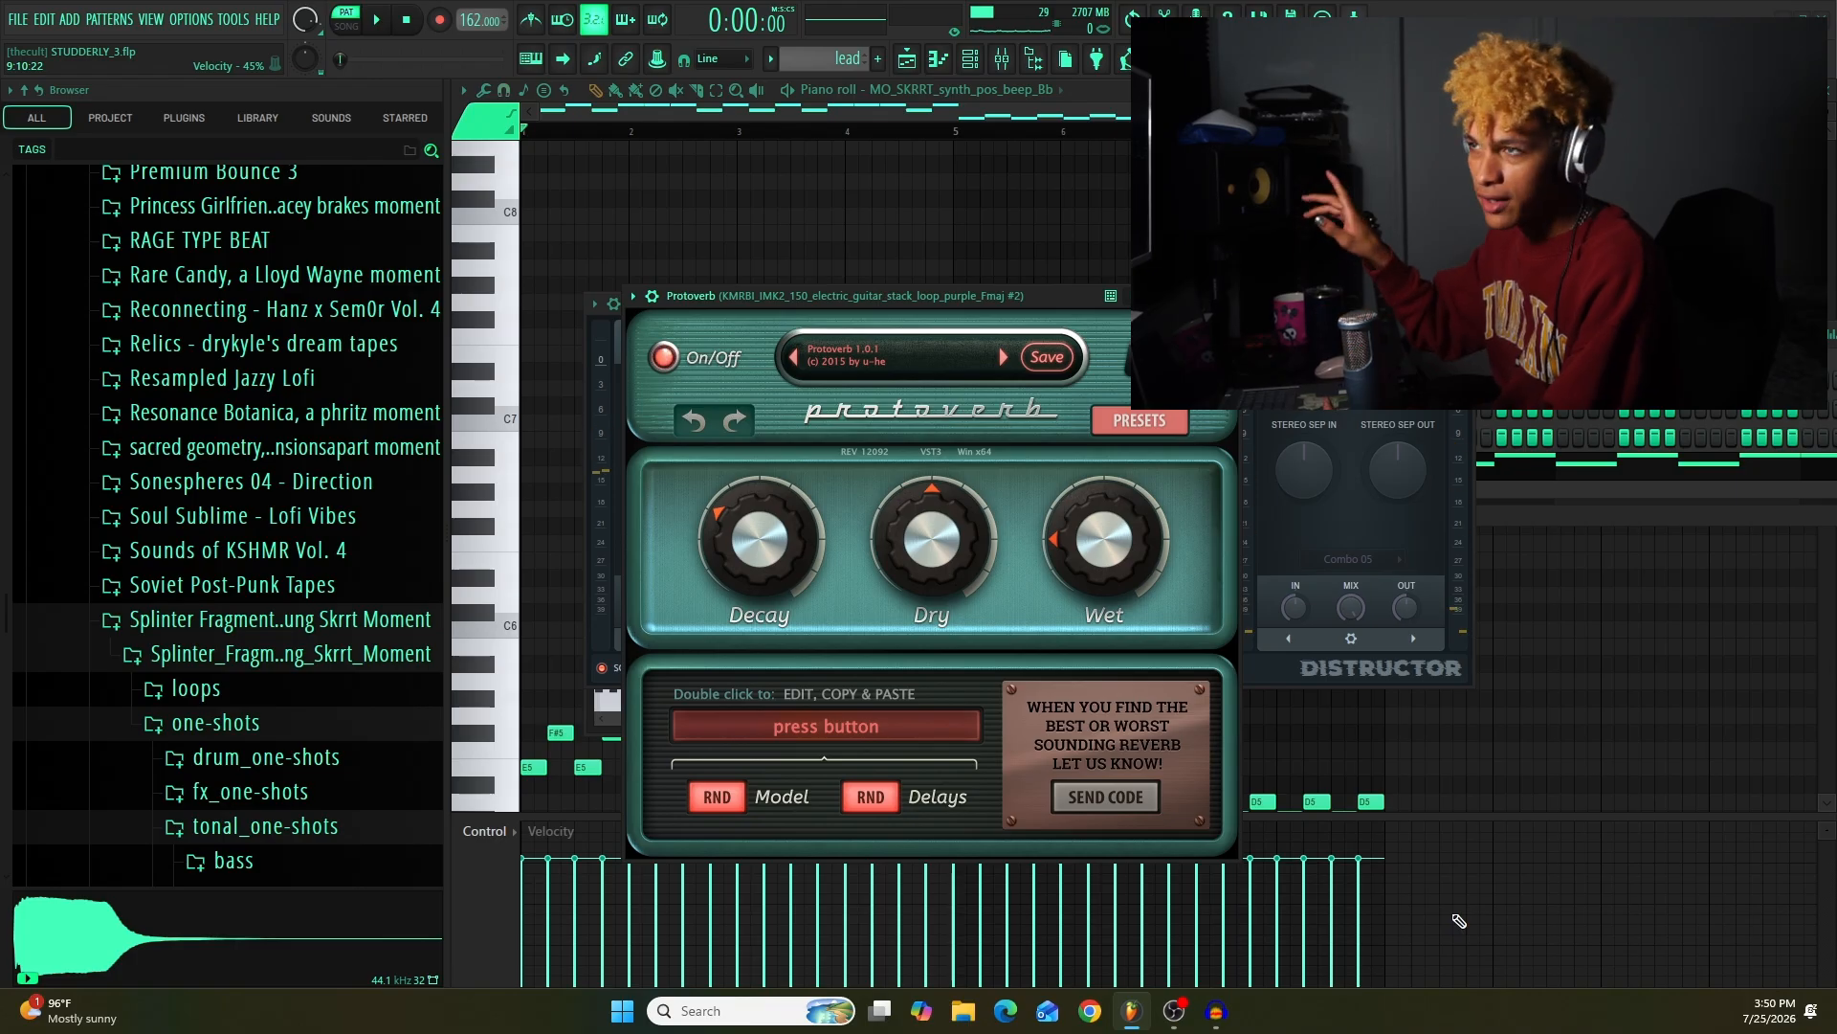
pyautogui.press('space')
pyautogui.press('space')
pyautogui.press('space')
pyautogui.press('space')
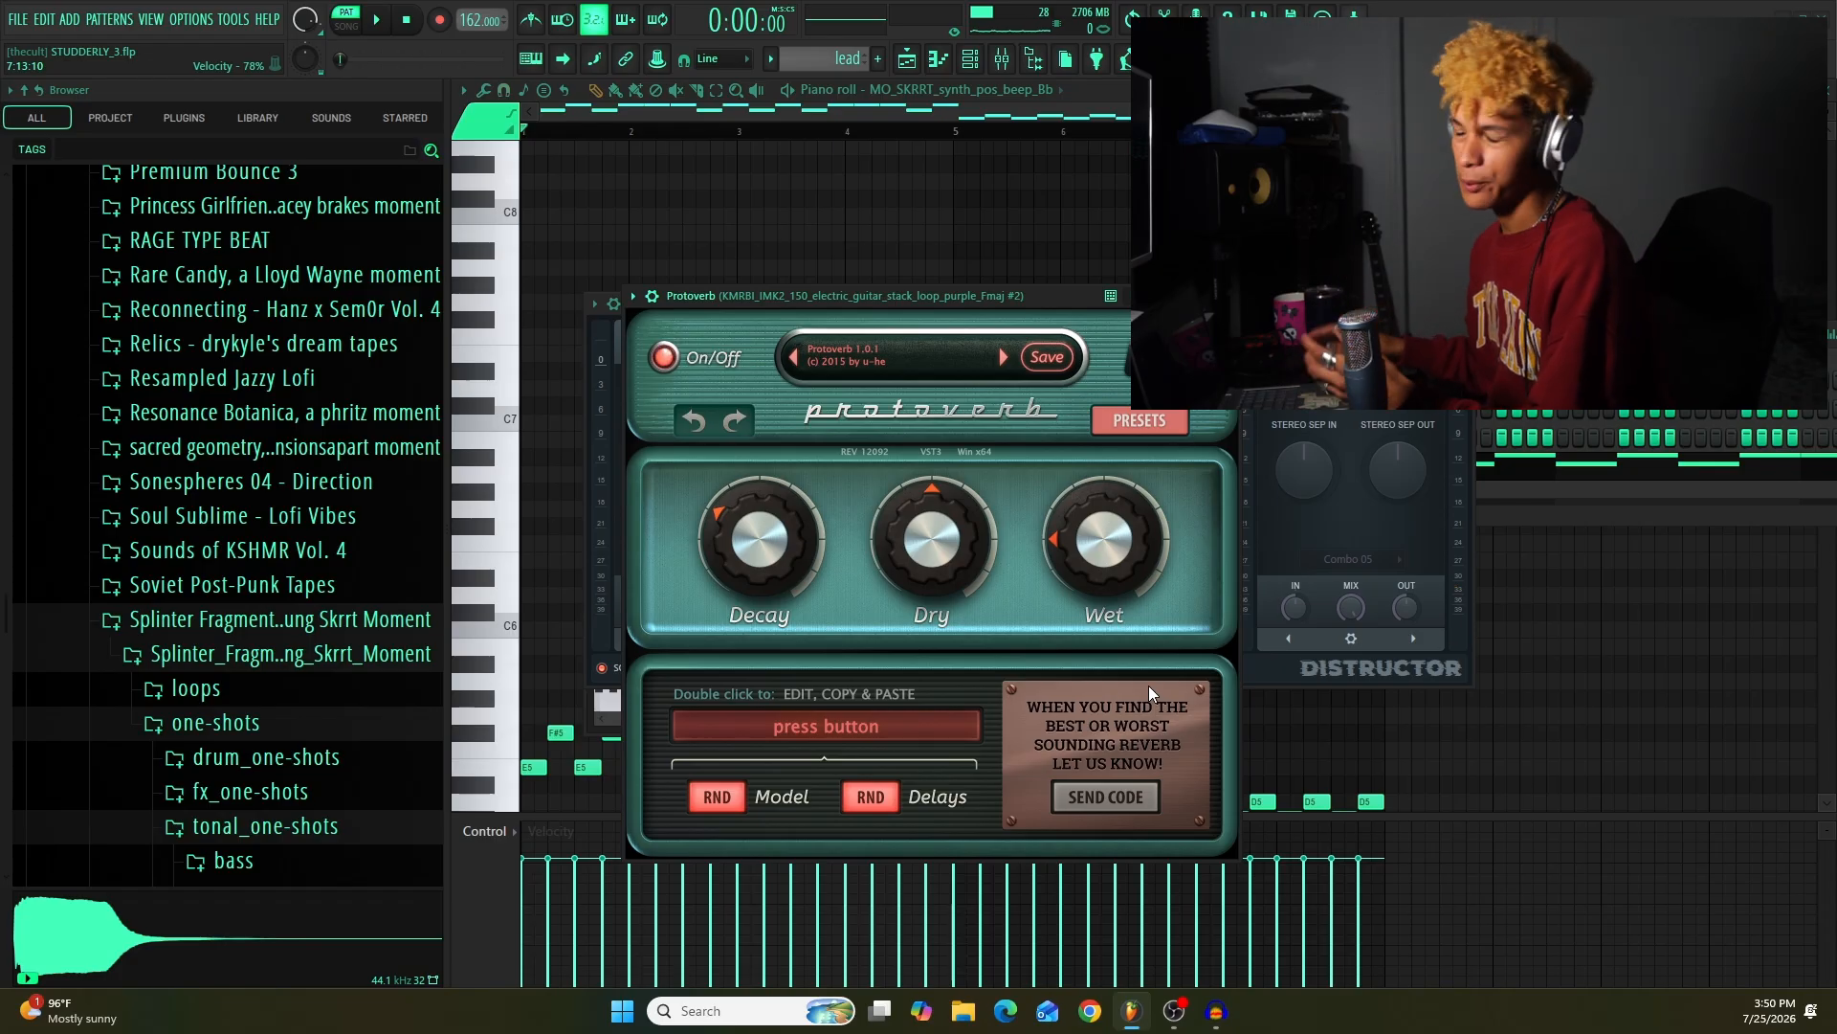
# Step: Return to the playlist and listen to the arrangement with the lead and bass from bar 24
pyautogui.click(938, 71)
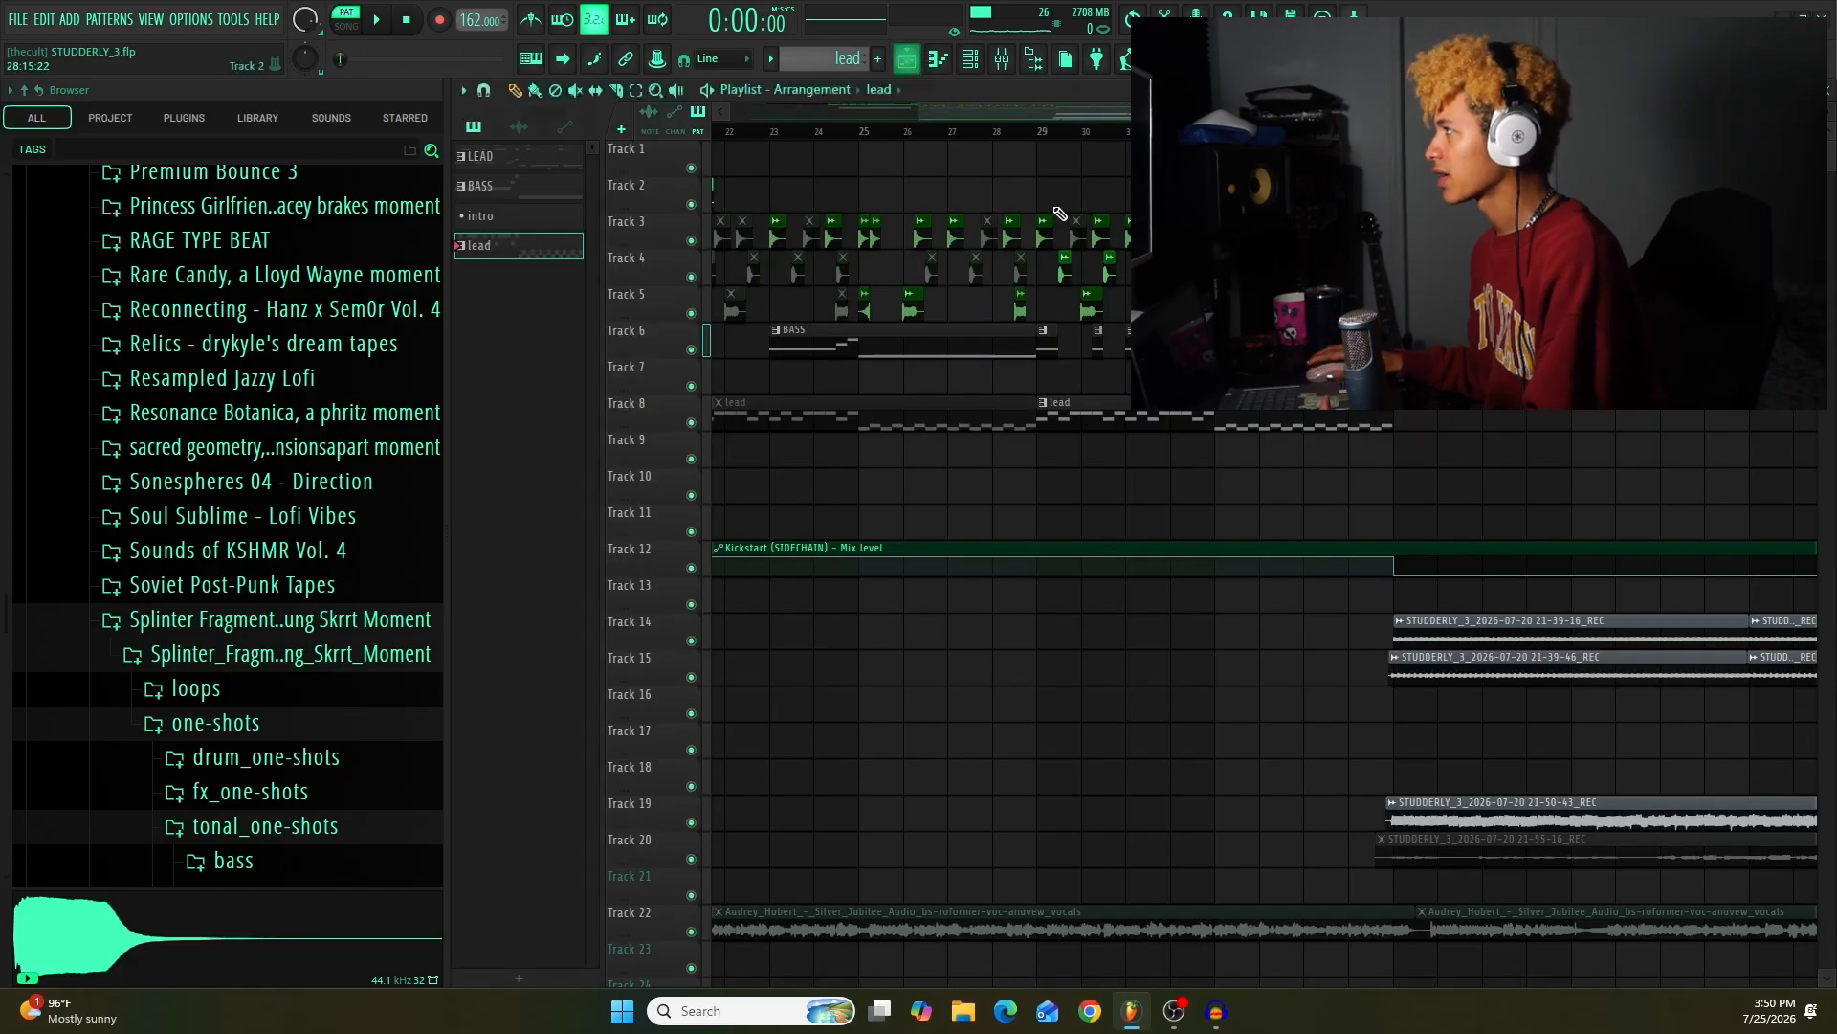
pyautogui.press('space')
pyautogui.click(906, 131)
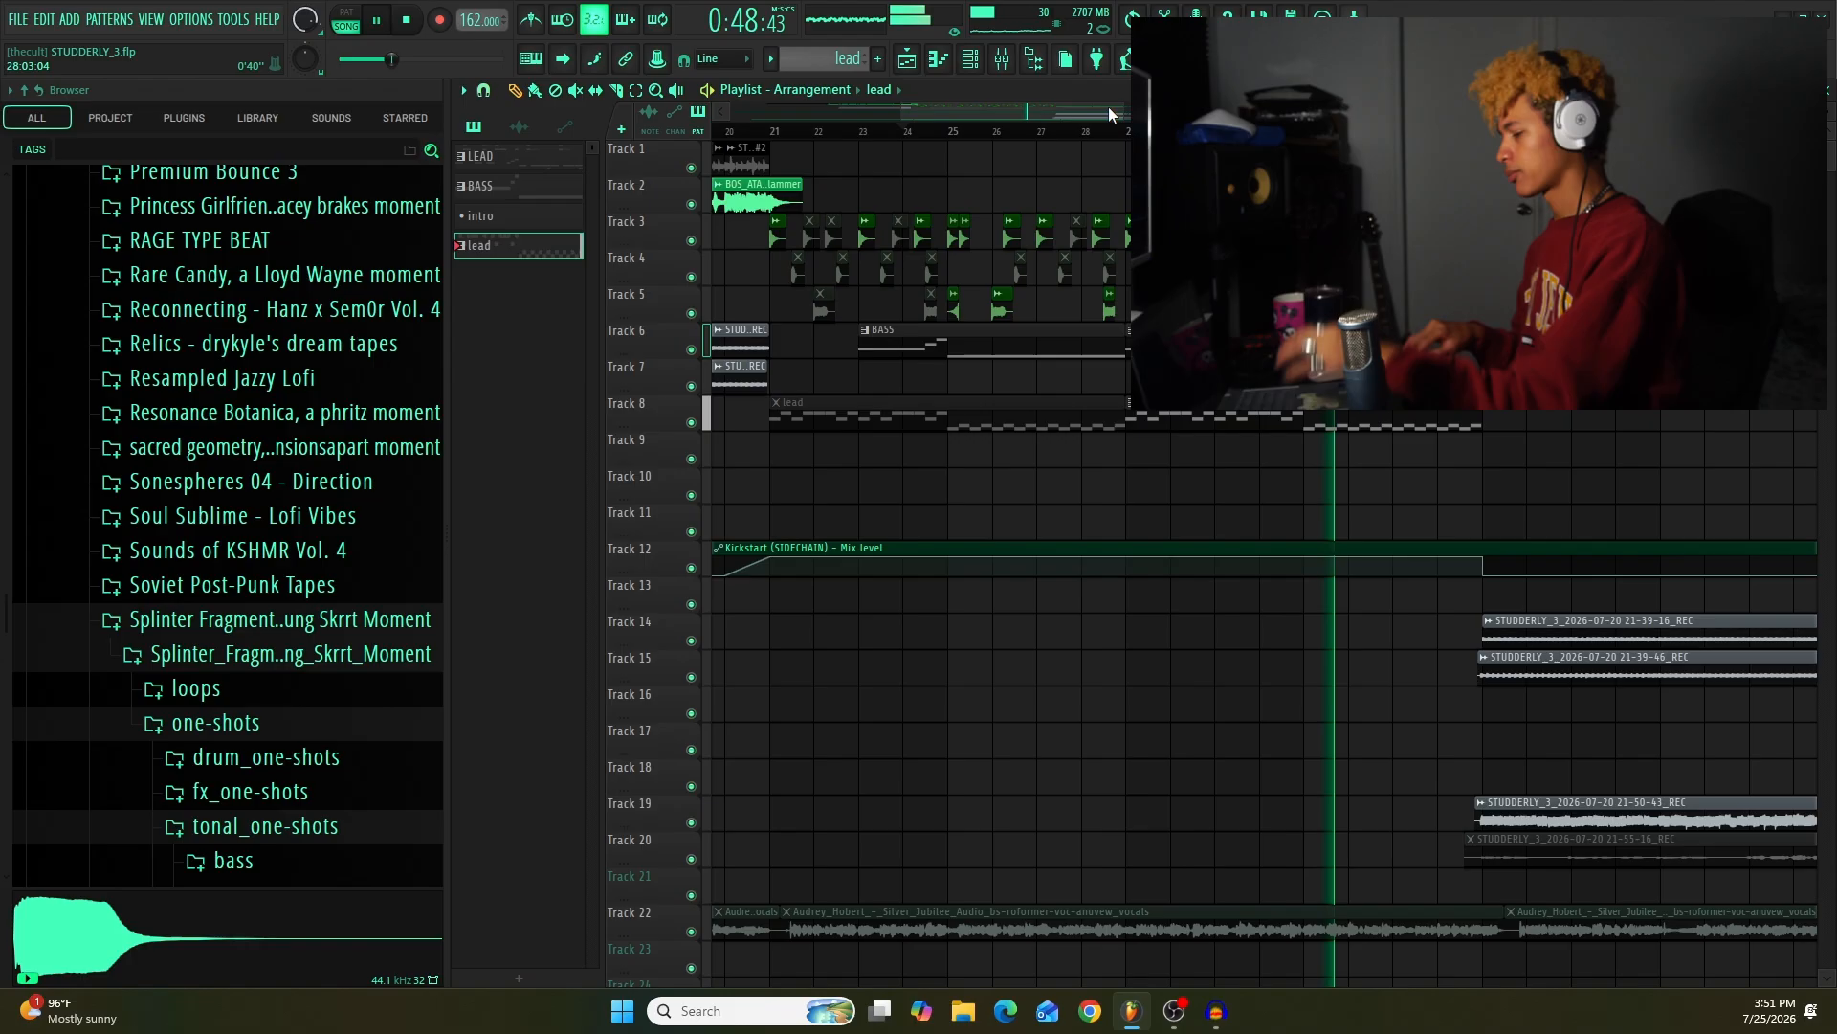
pyautogui.press('space')
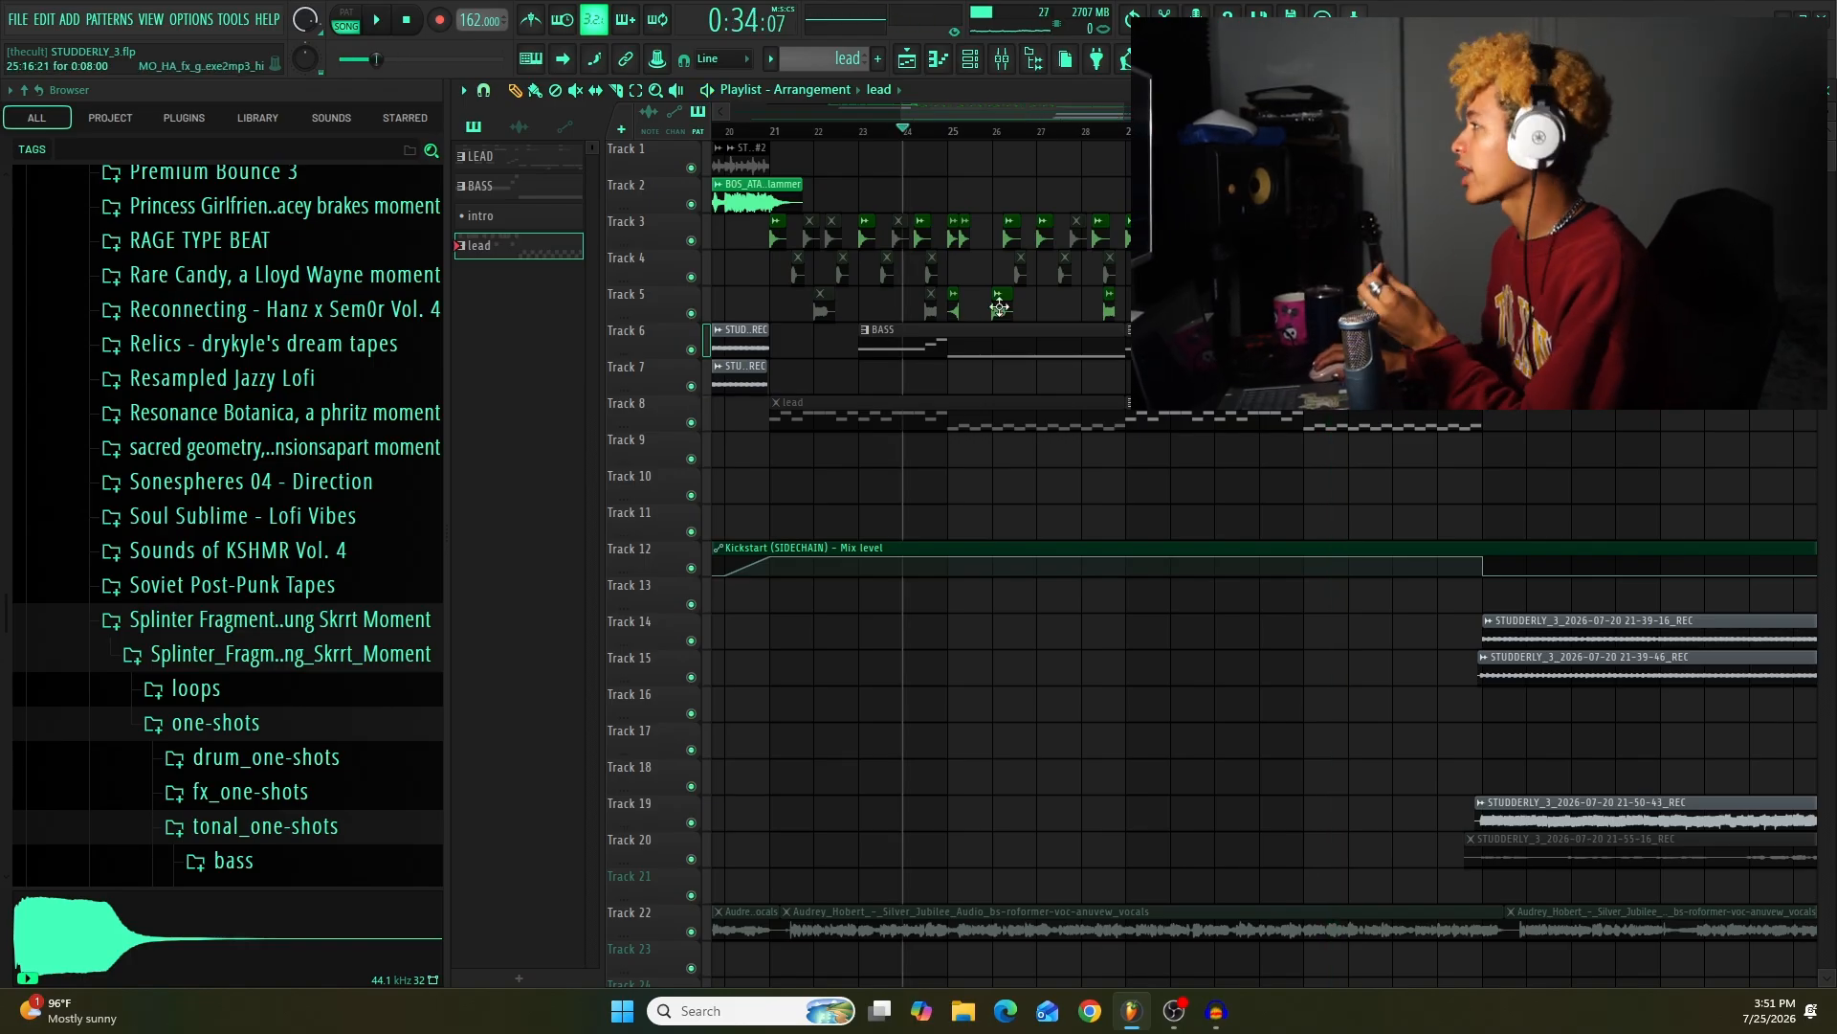
# Step: Solo Track 5, listen to it from bar 26, and bring all tracks back in
pyautogui.click(995, 137)
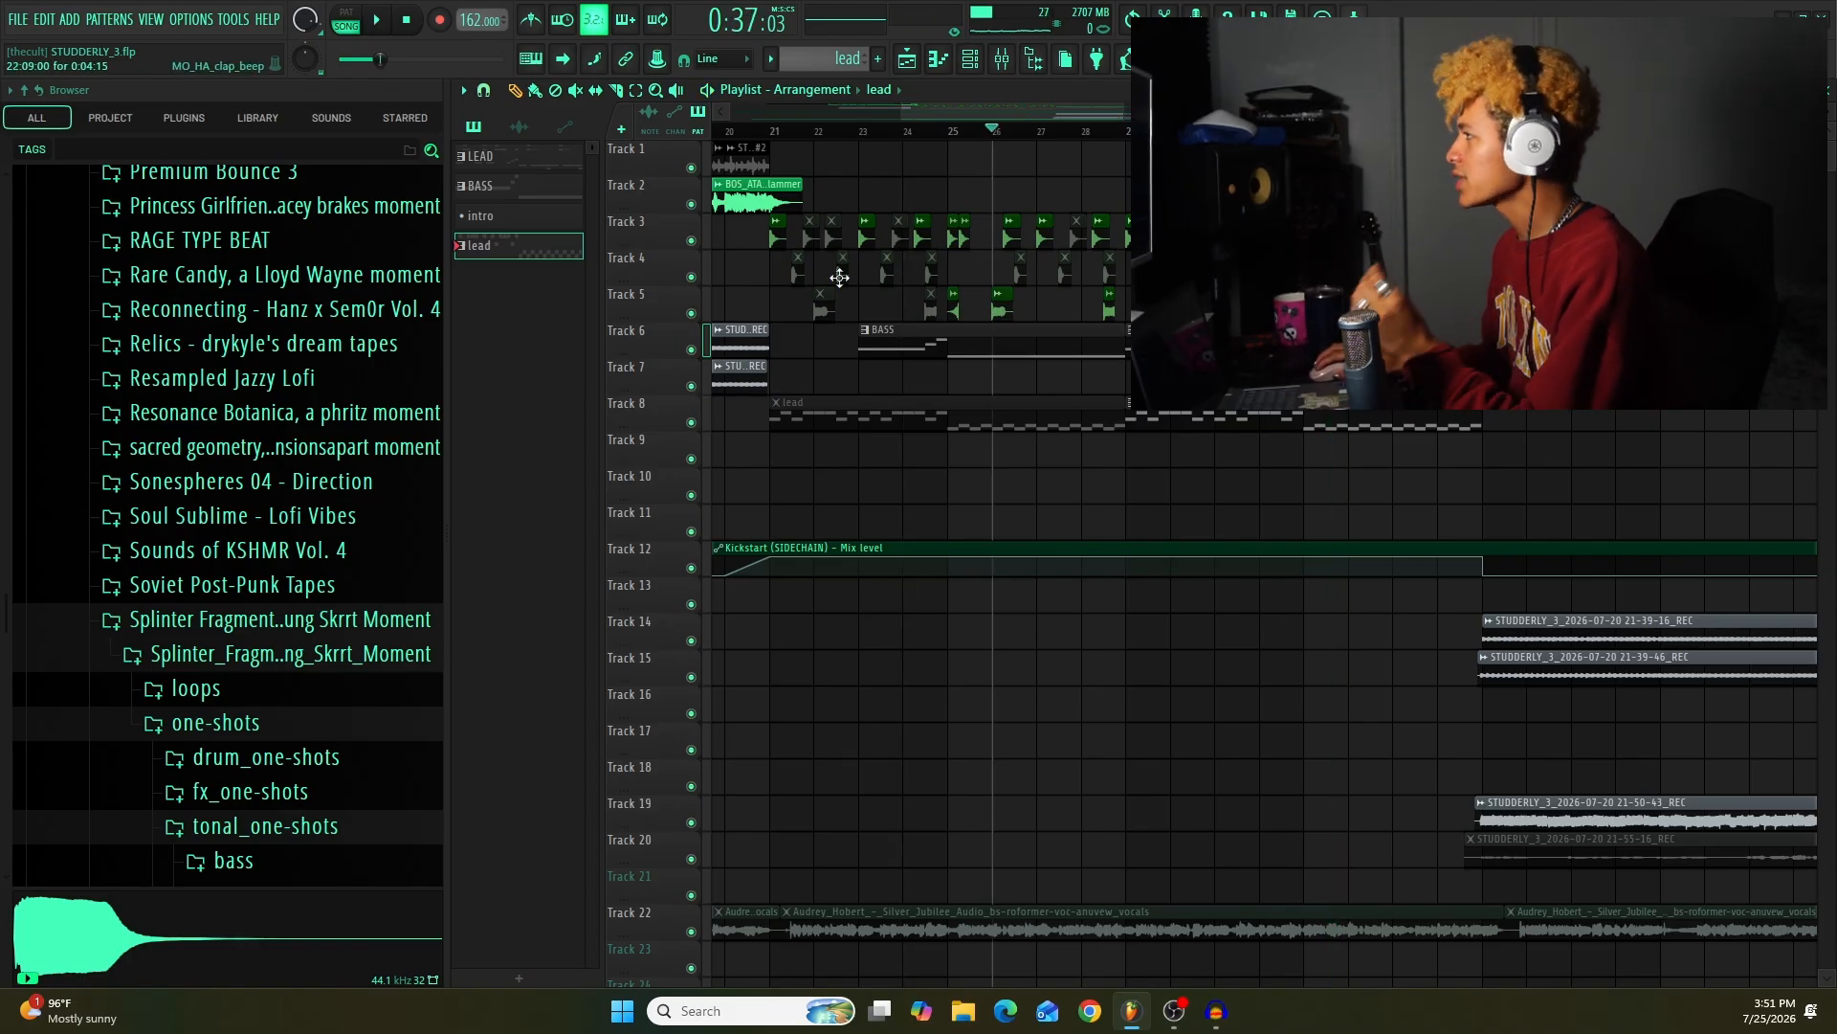
pyautogui.rightClick(691, 314)
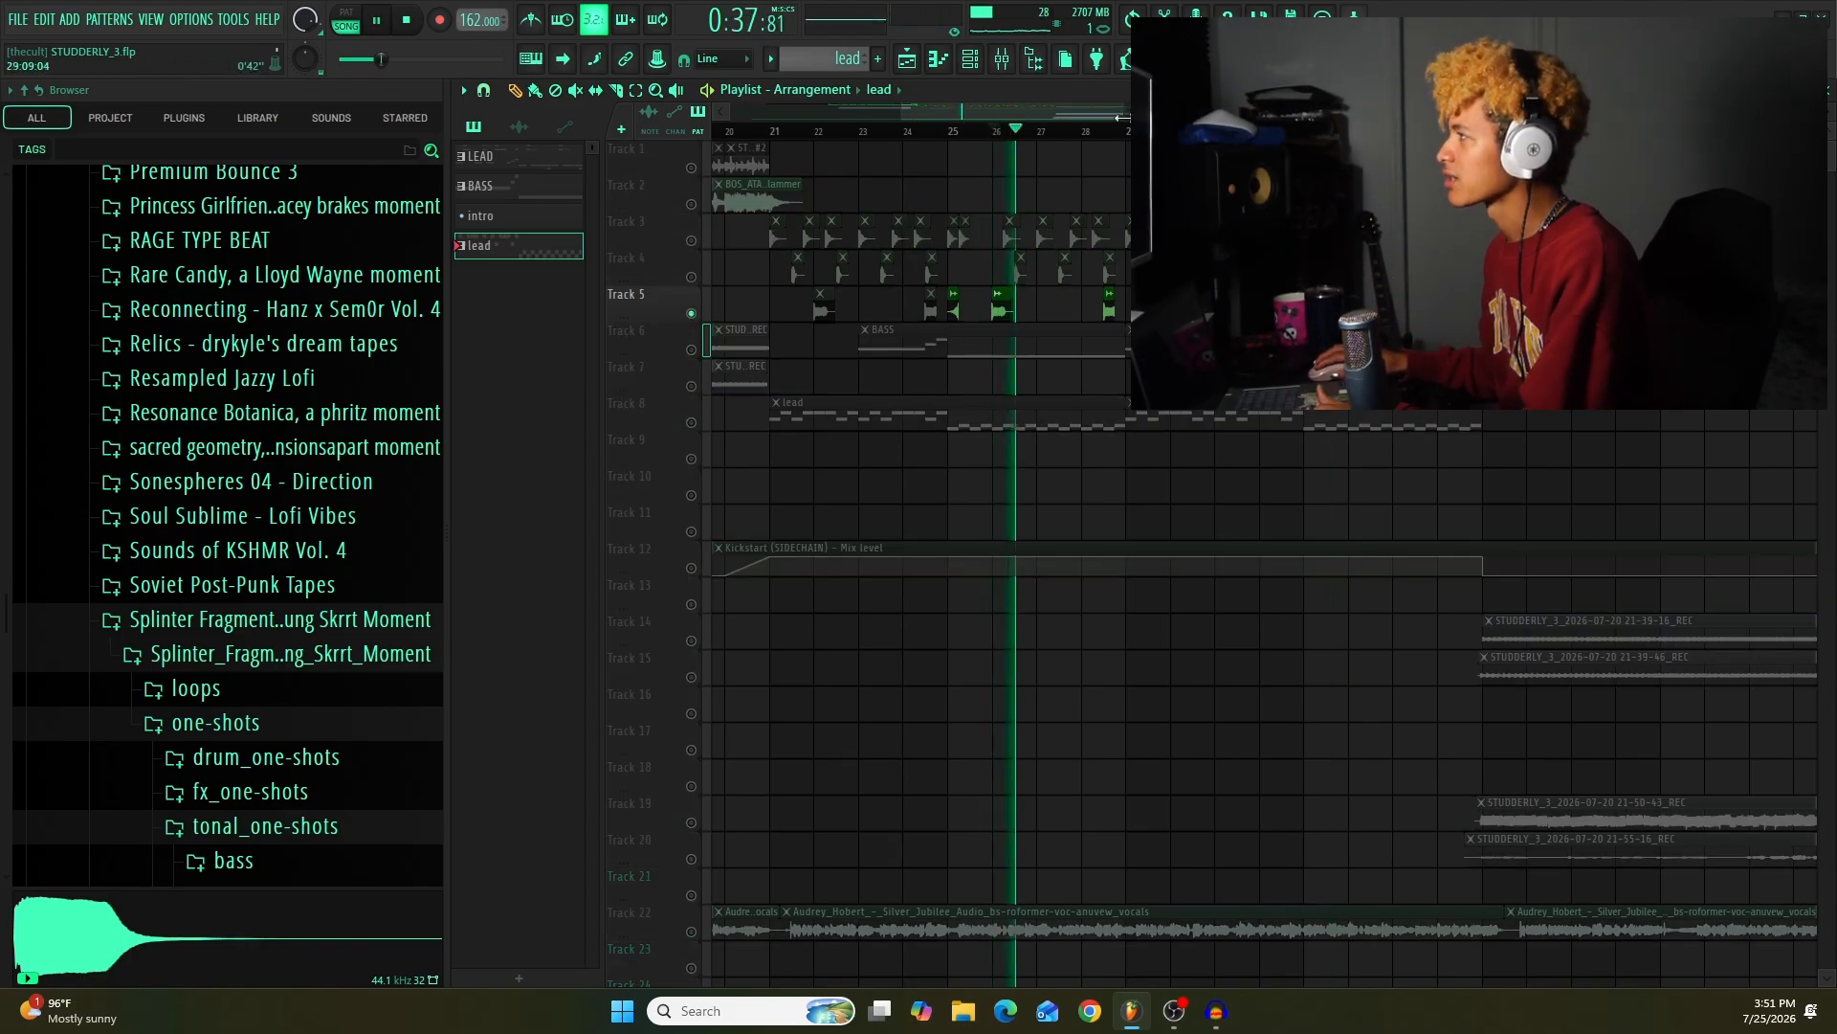
pyautogui.rightClick(692, 315)
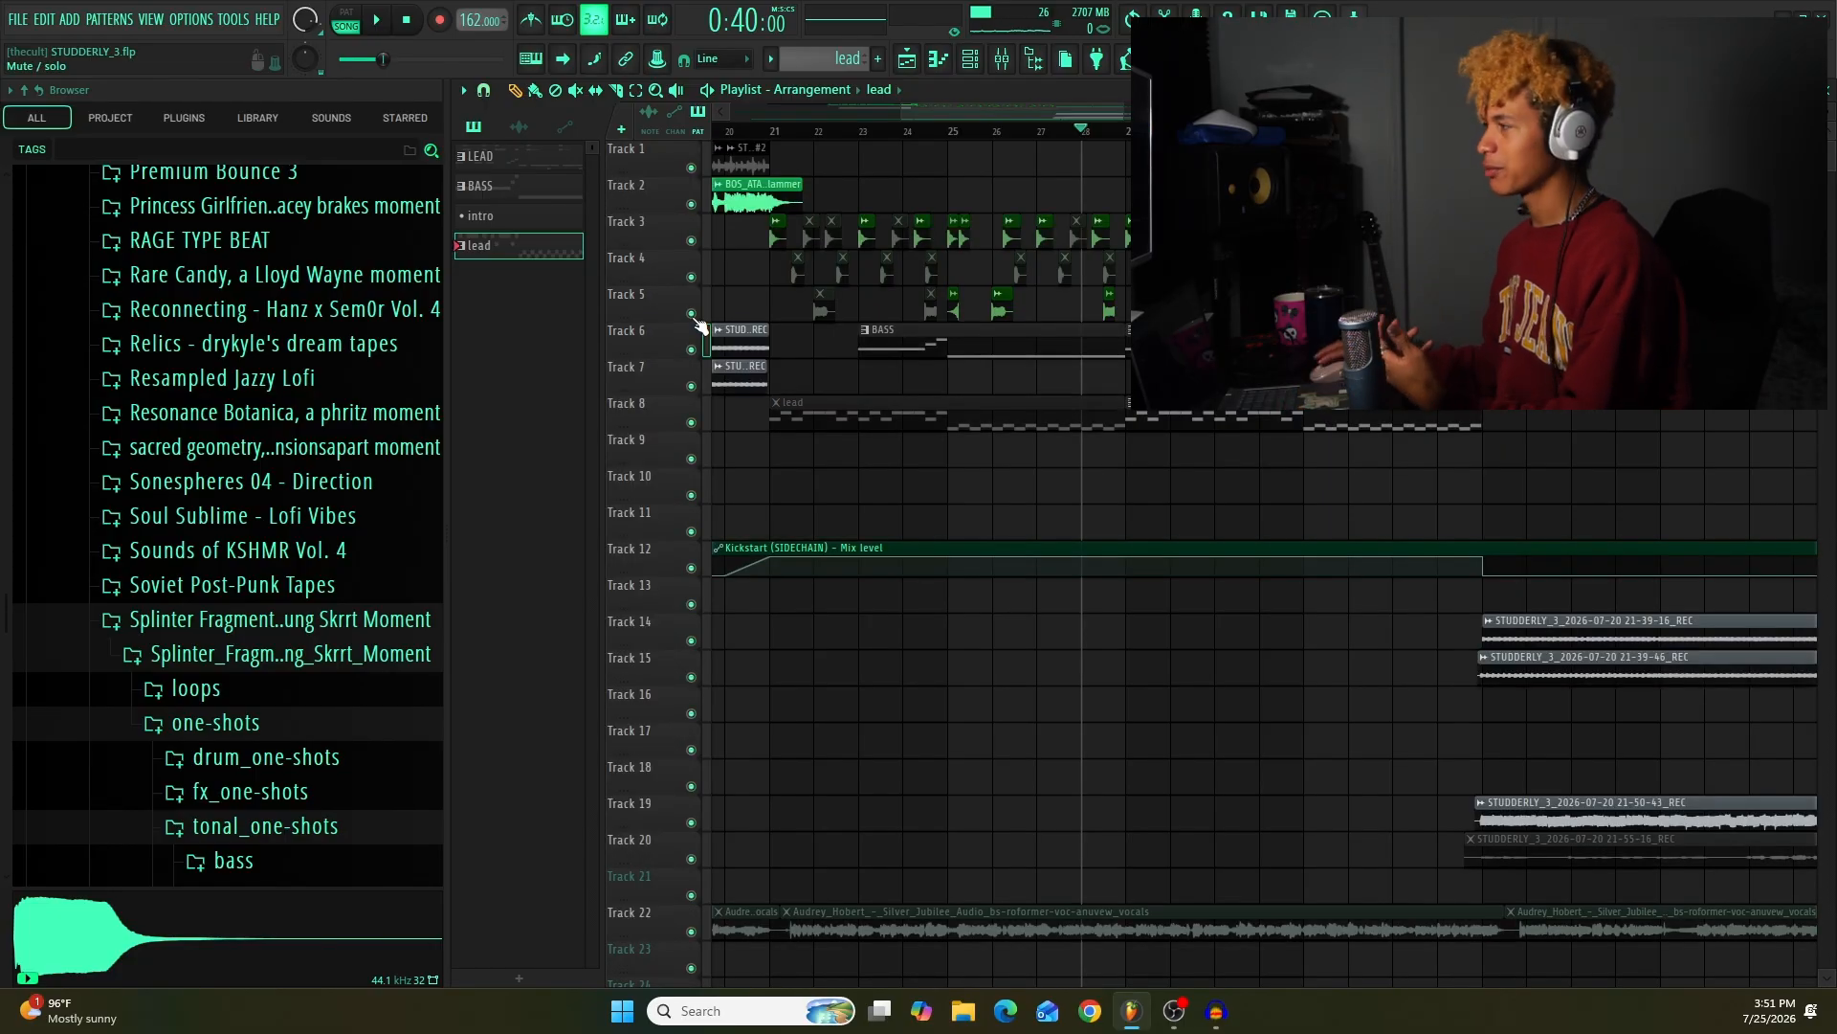
# Step: Listen to the arrangement from bar 28, then play the start of the drum section at bar 21
pyautogui.press('space')
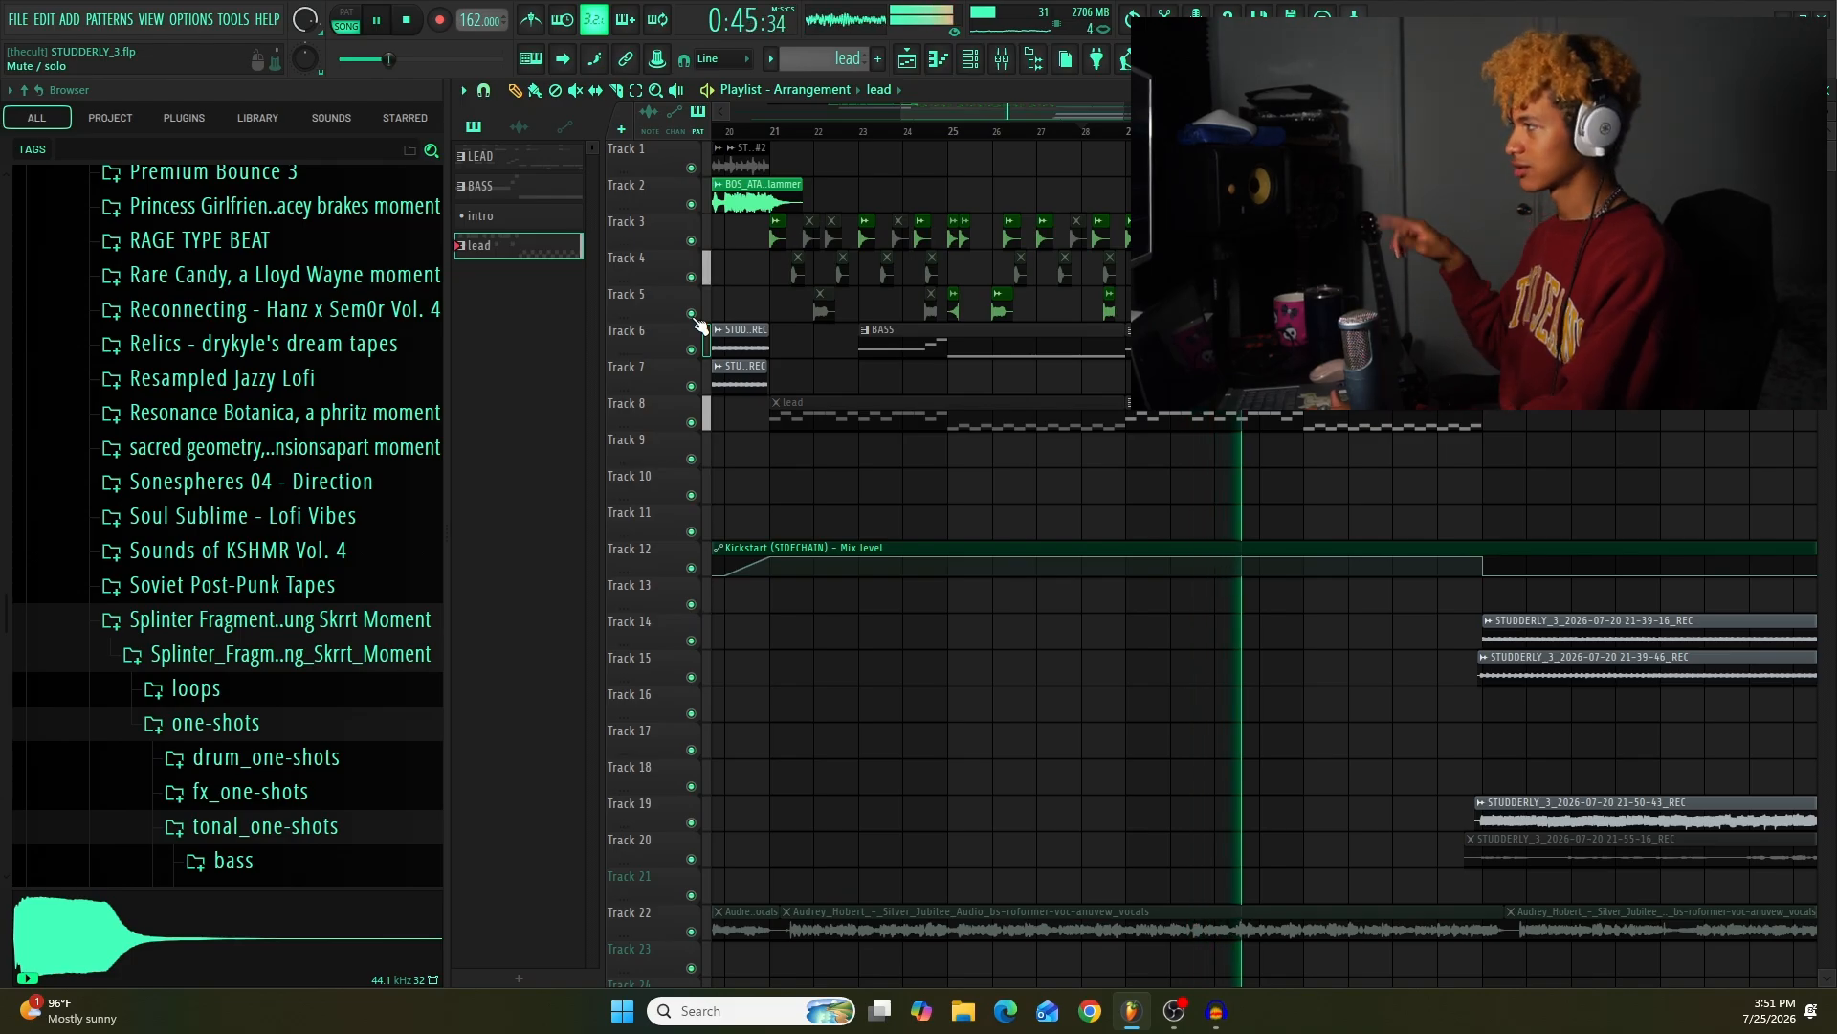
pyautogui.press('space')
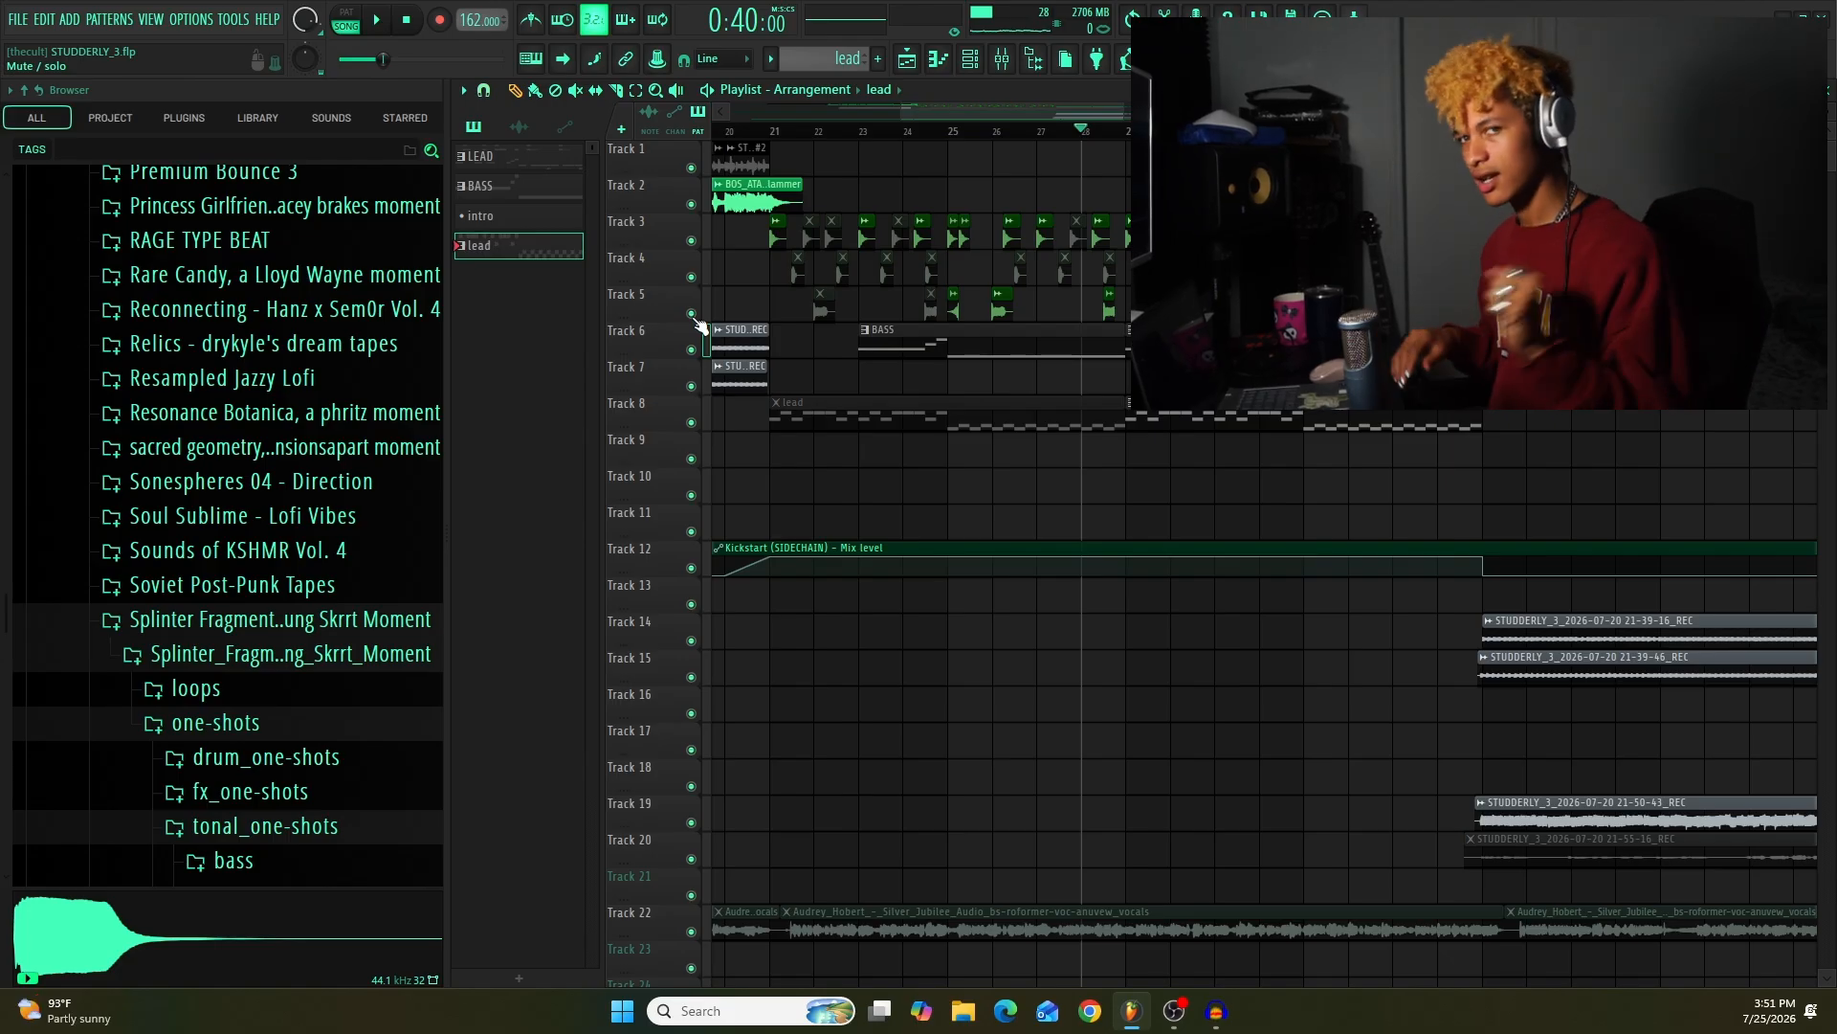
pyautogui.scroll(-10, 1255, 692)
pyautogui.click(998, 131)
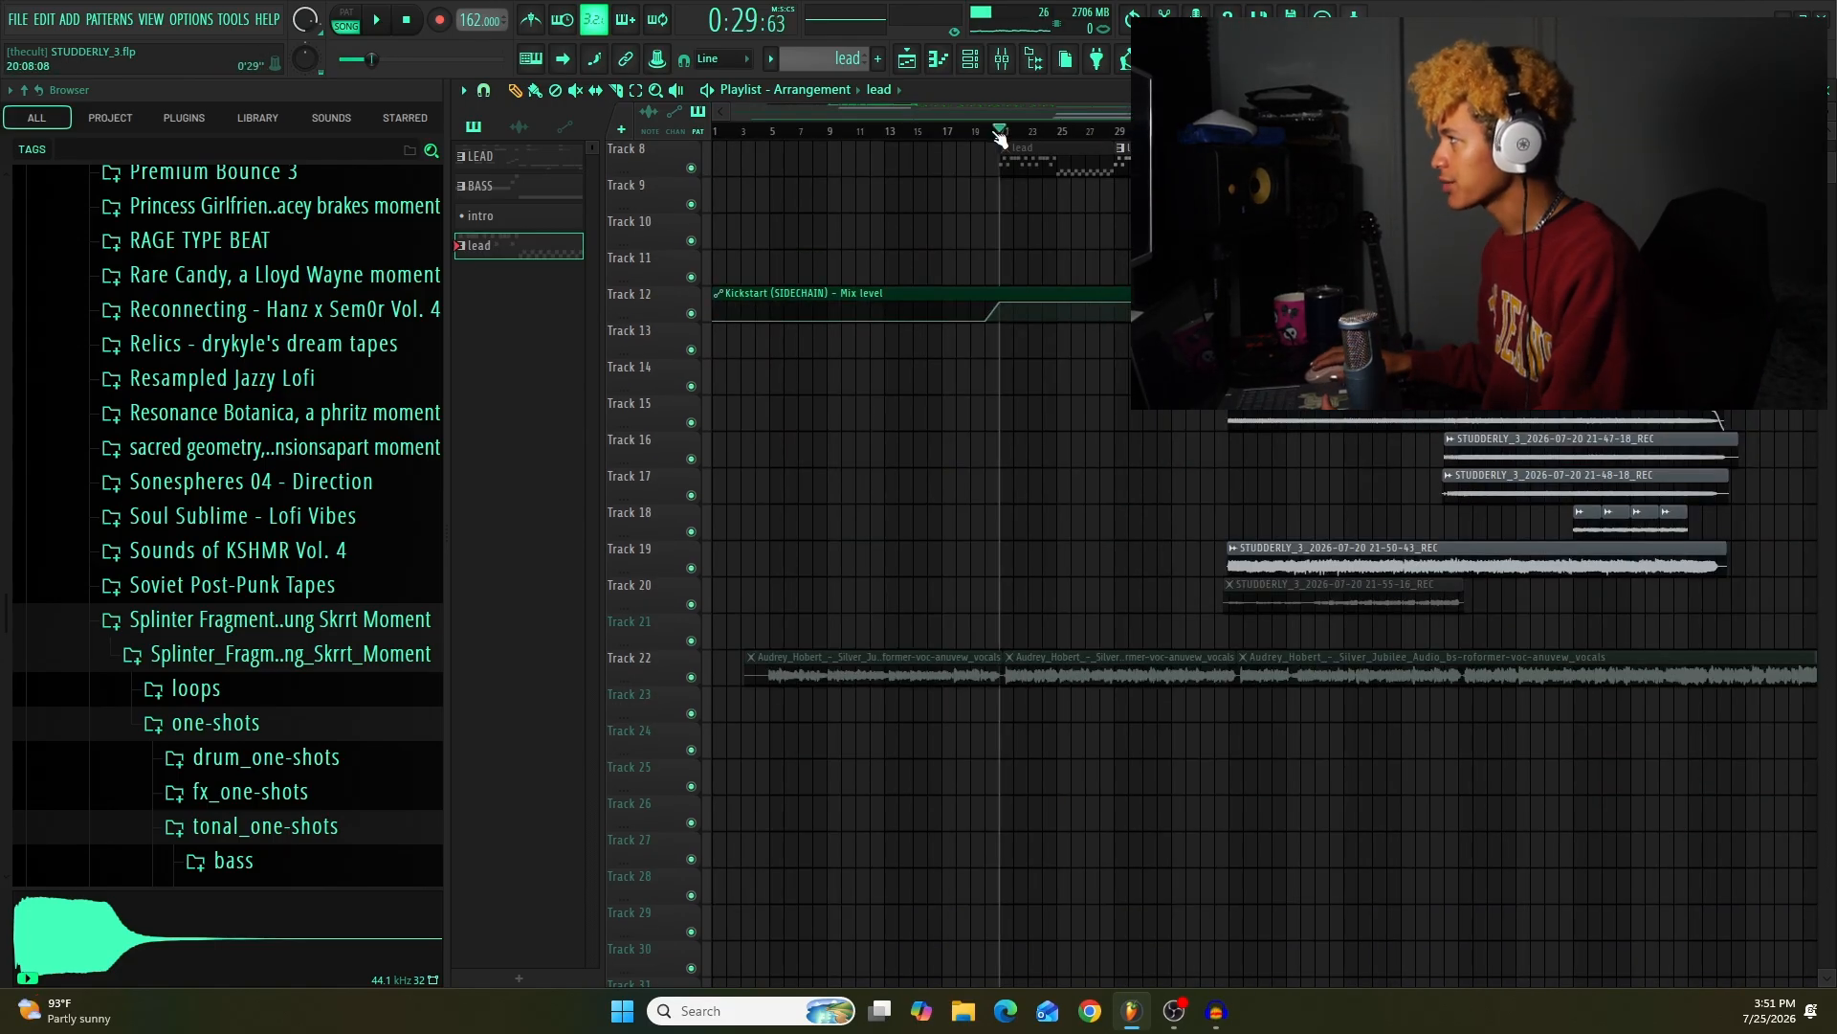
pyautogui.scroll(5, 996, 134)
pyautogui.click(985, 131)
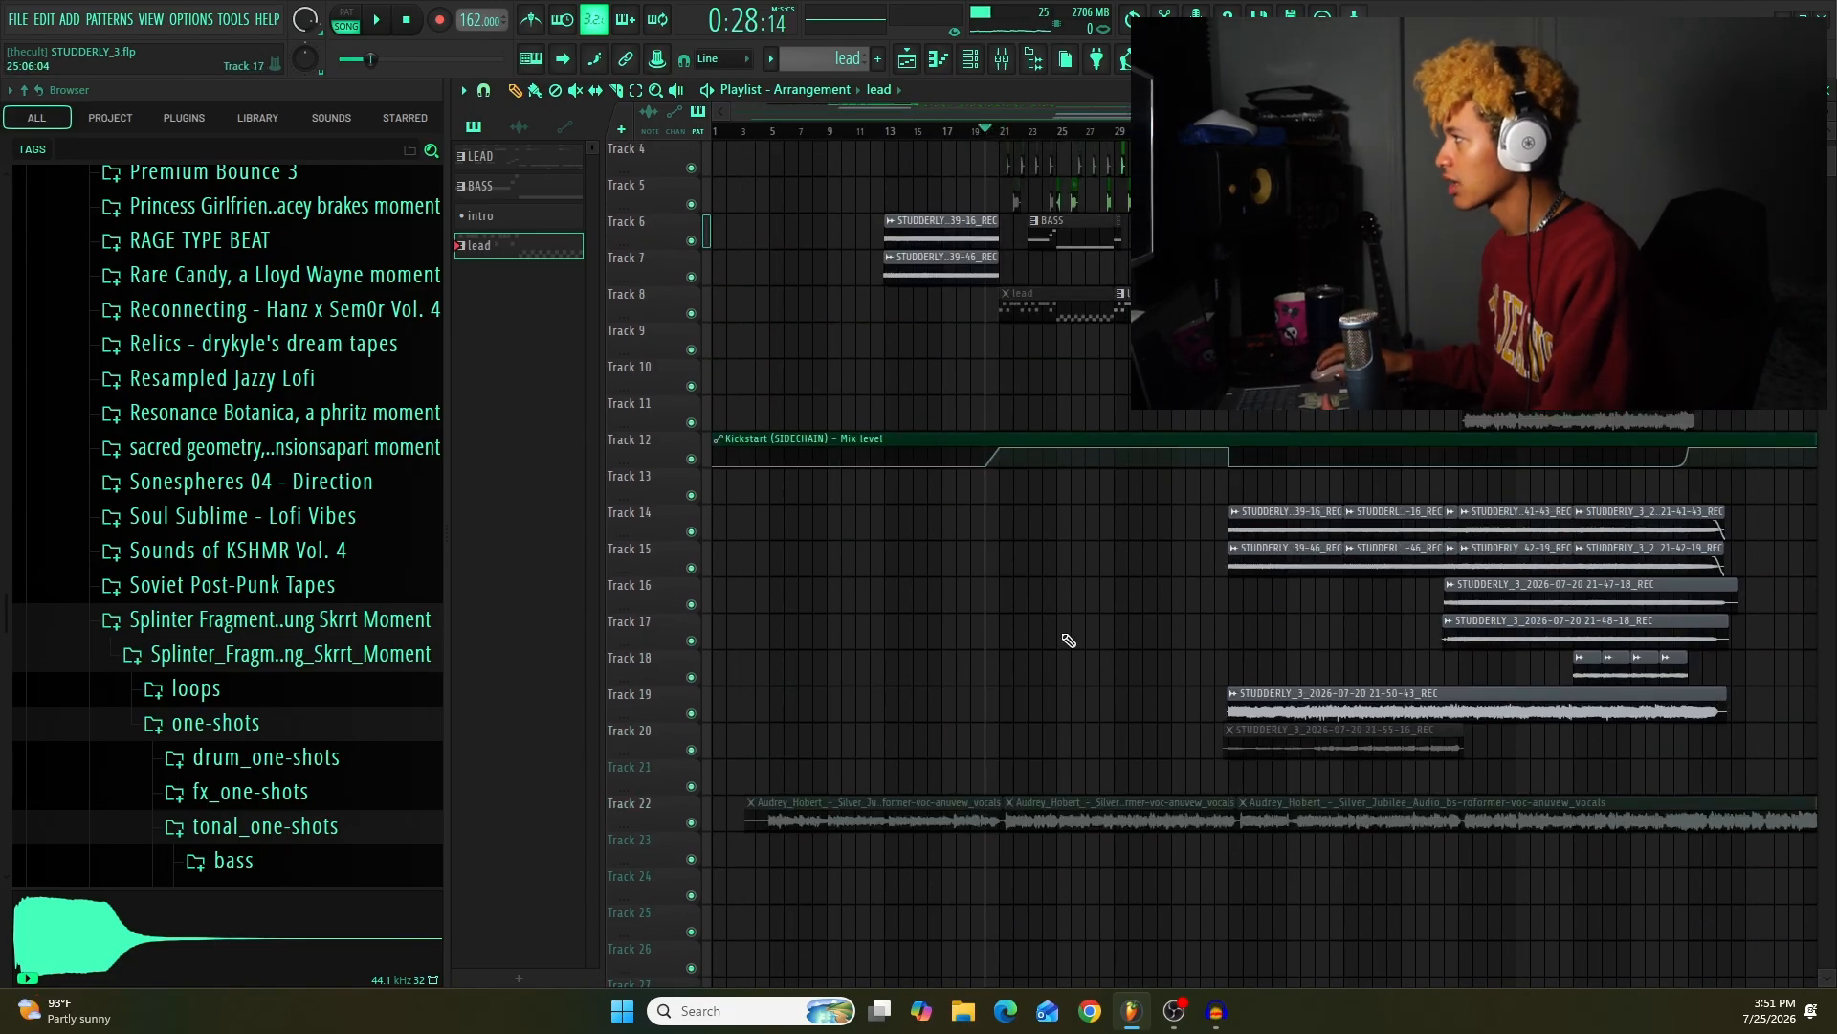
pyautogui.scroll(3, 1066, 480)
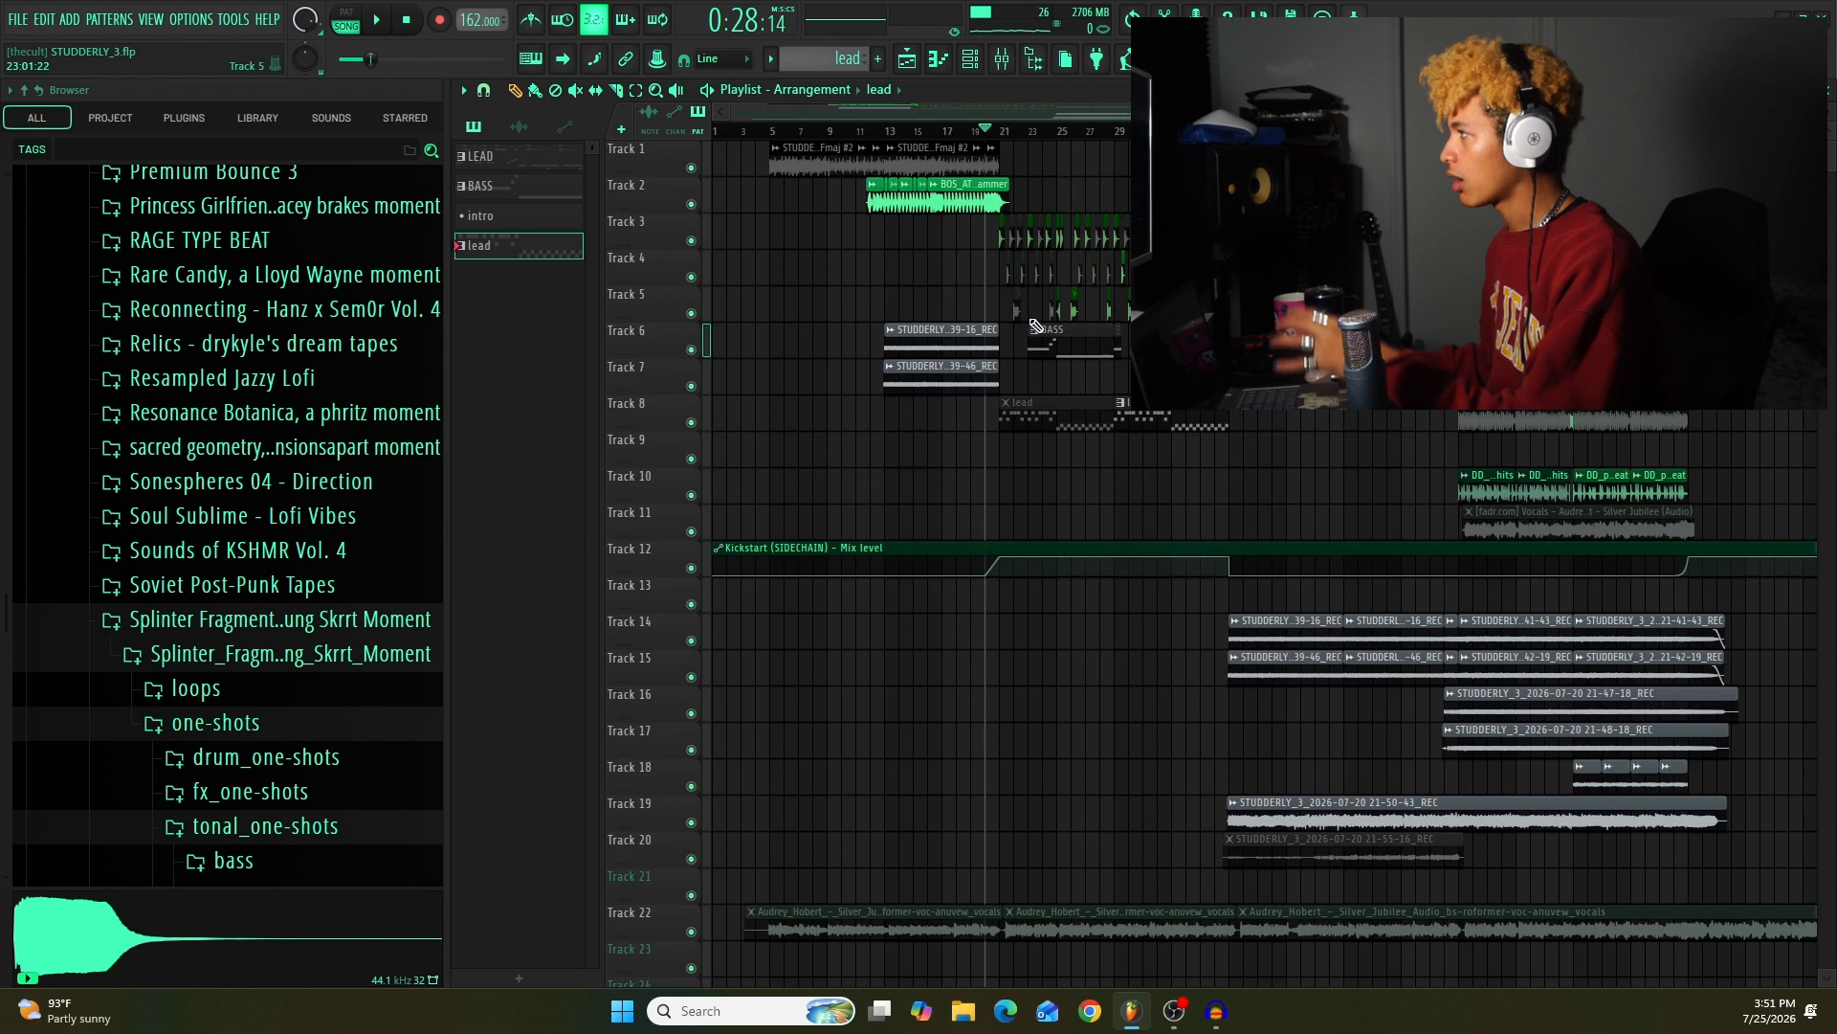
pyautogui.click(999, 131)
pyautogui.press('space')
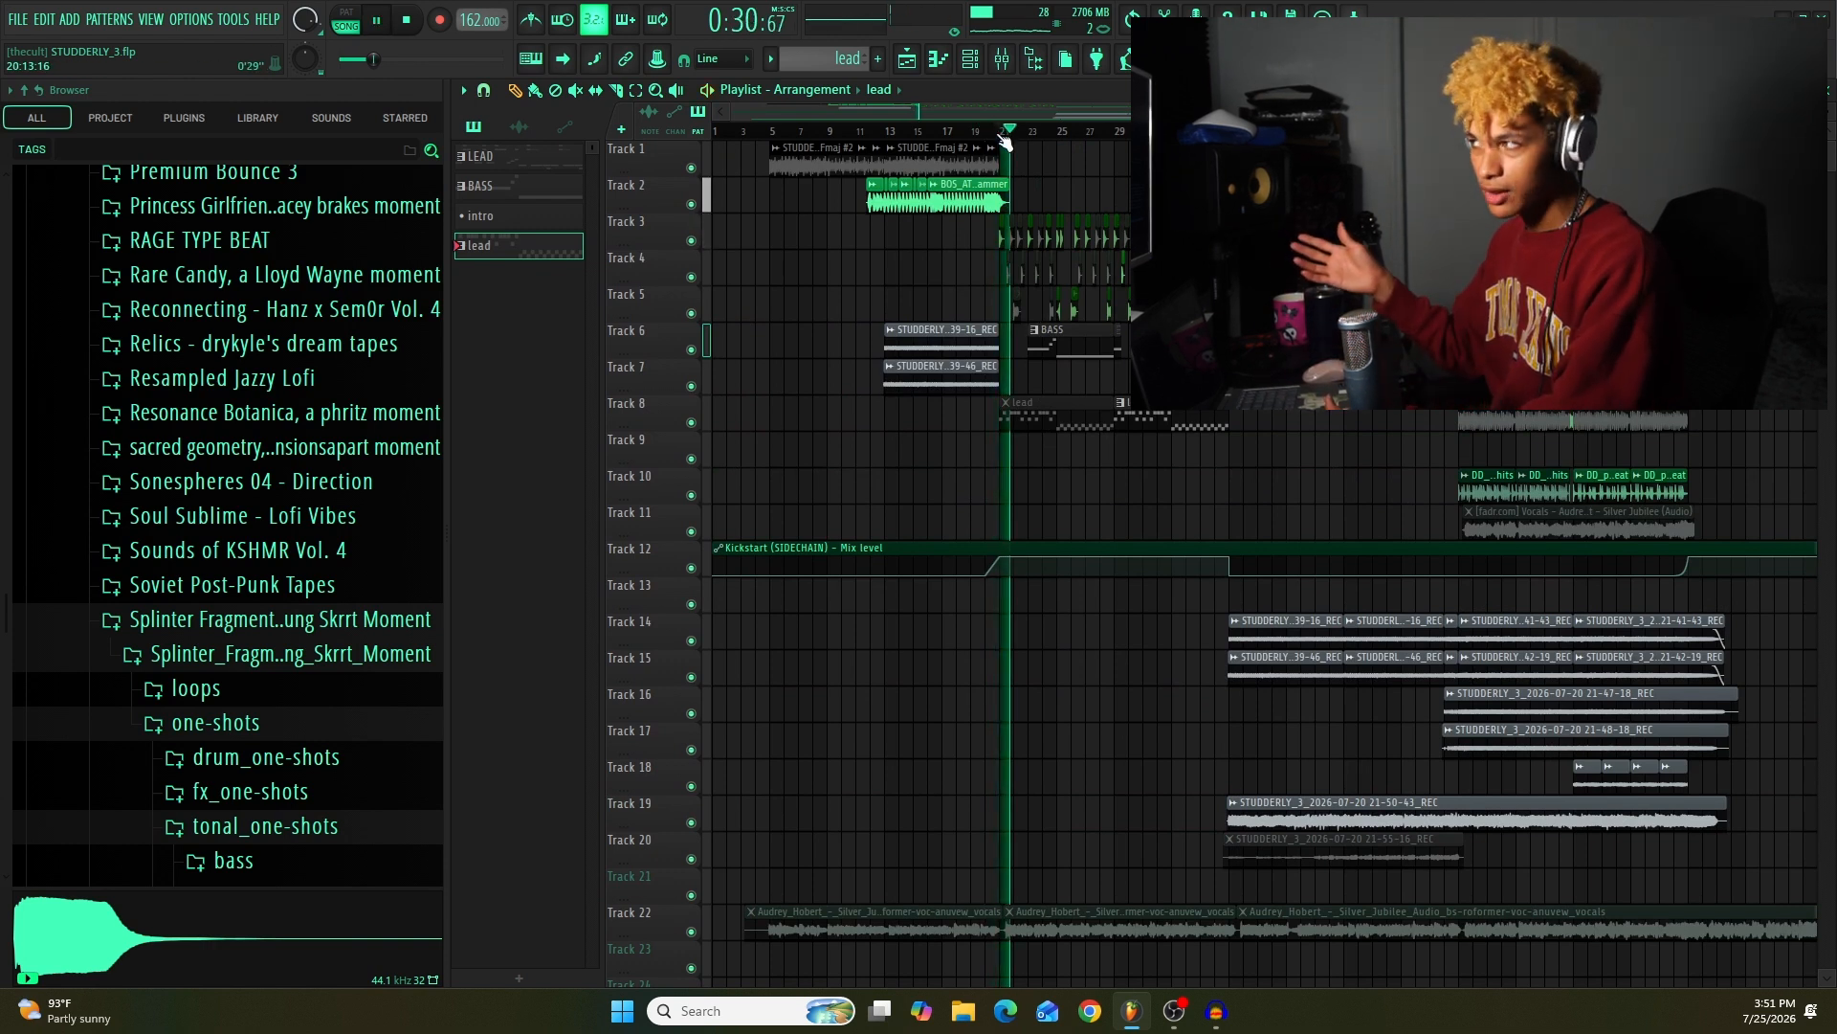
pyautogui.press('space')
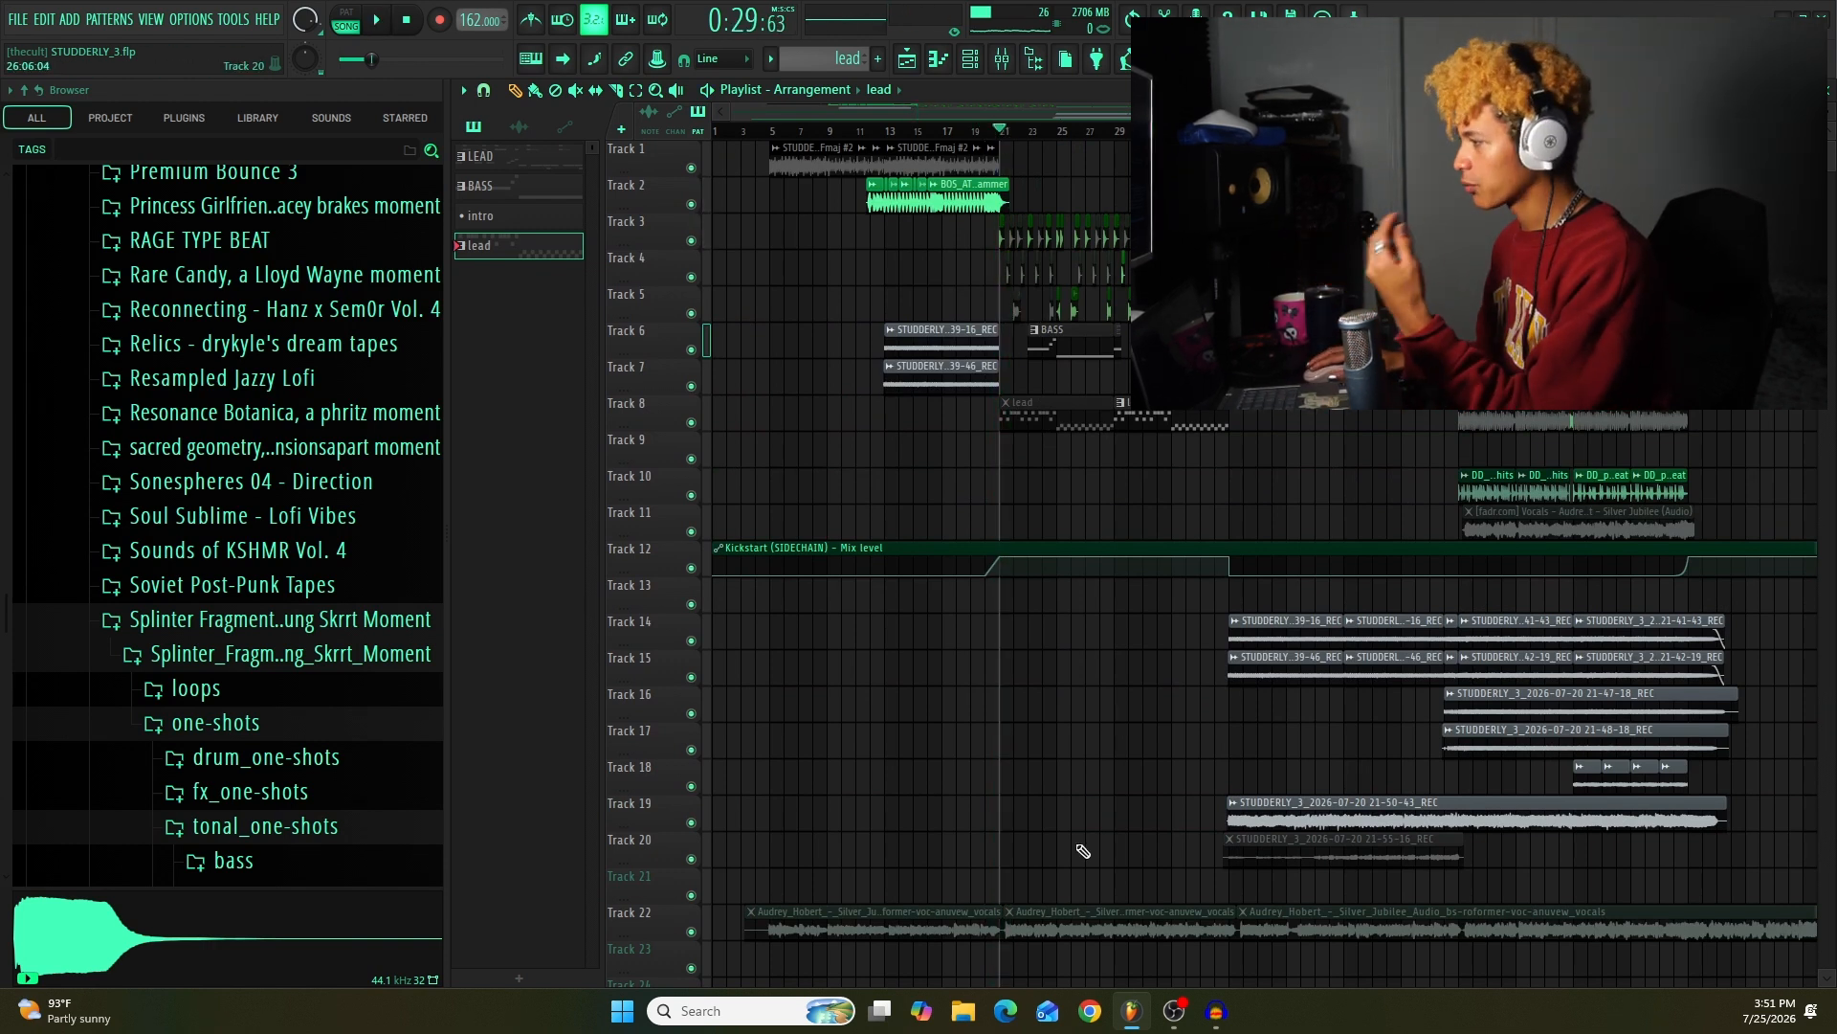
# Step: Unmute the three vocal clips on Track 22 and listen to the section with vocals from bar 21
pyautogui.keyDown('alt'); pyautogui.rightClick(1063, 914); pyautogui.keyUp('alt')
pyautogui.keyDown('alt'); pyautogui.rightClick(946, 912); pyautogui.keyUp('alt')
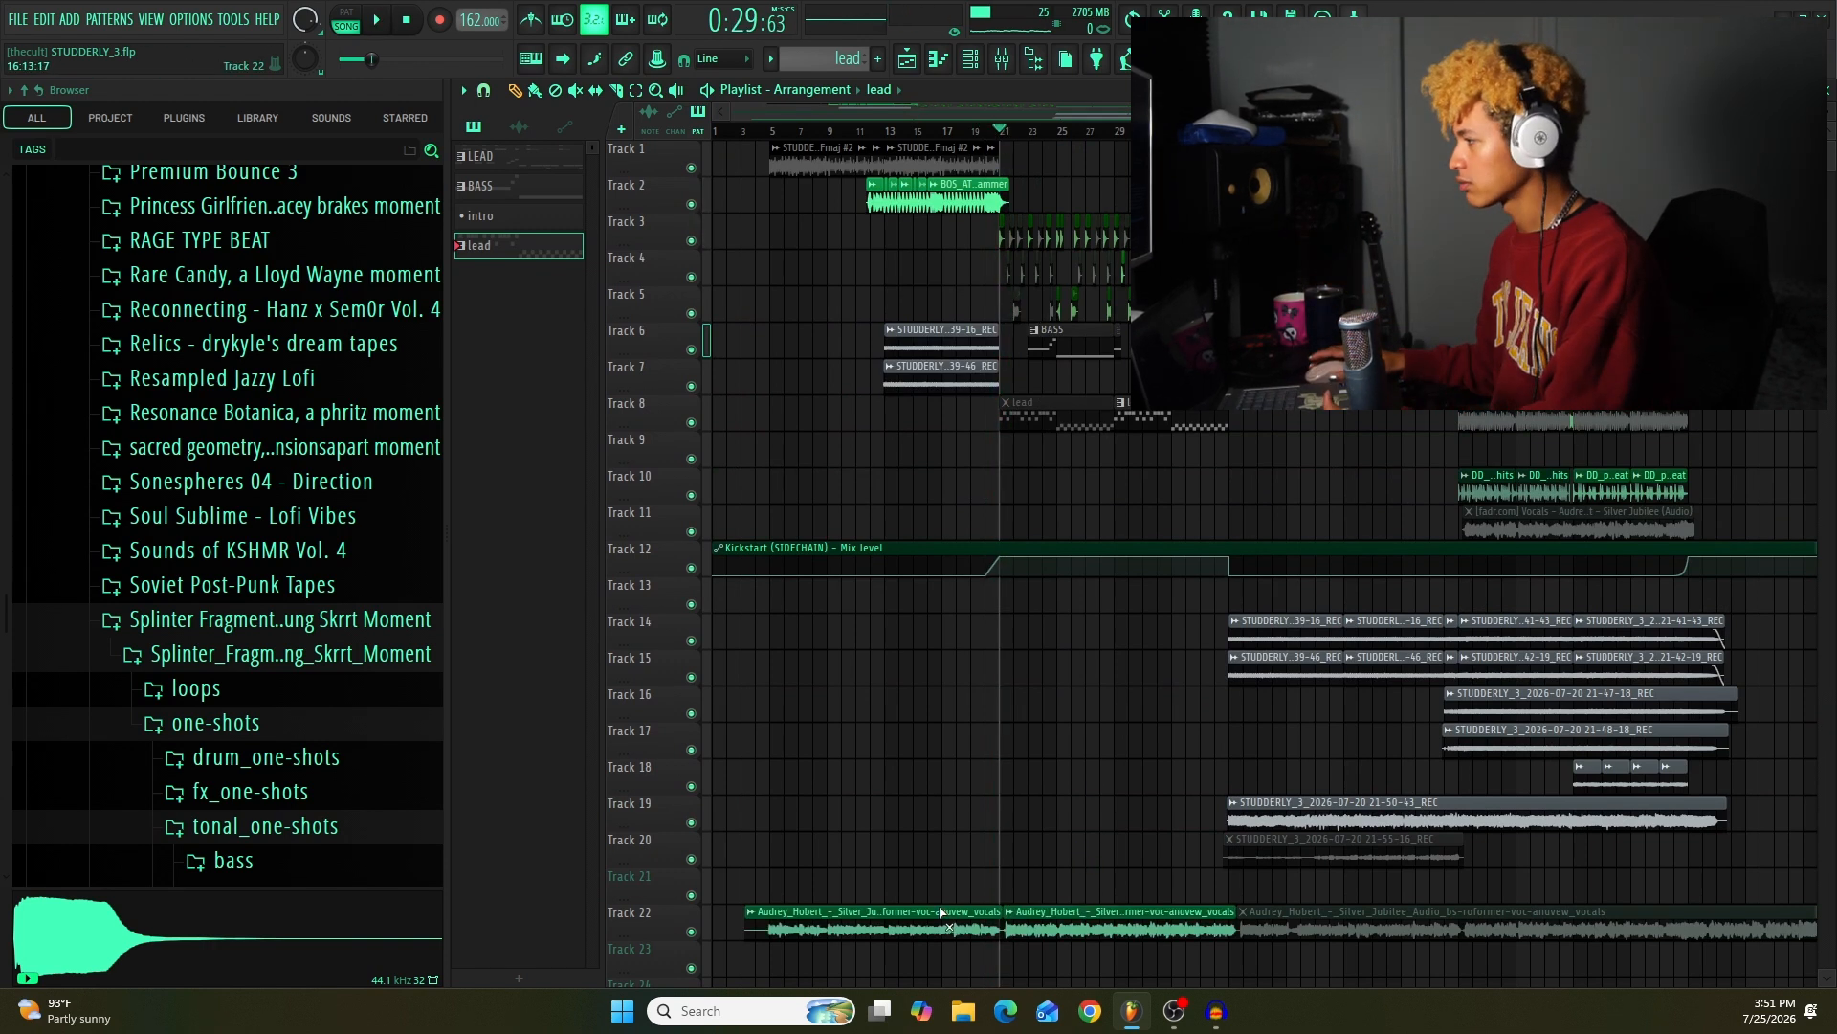
pyautogui.keyDown('alt'); pyautogui.rightClick(1290, 920); pyautogui.keyUp('alt')
pyautogui.press('space')
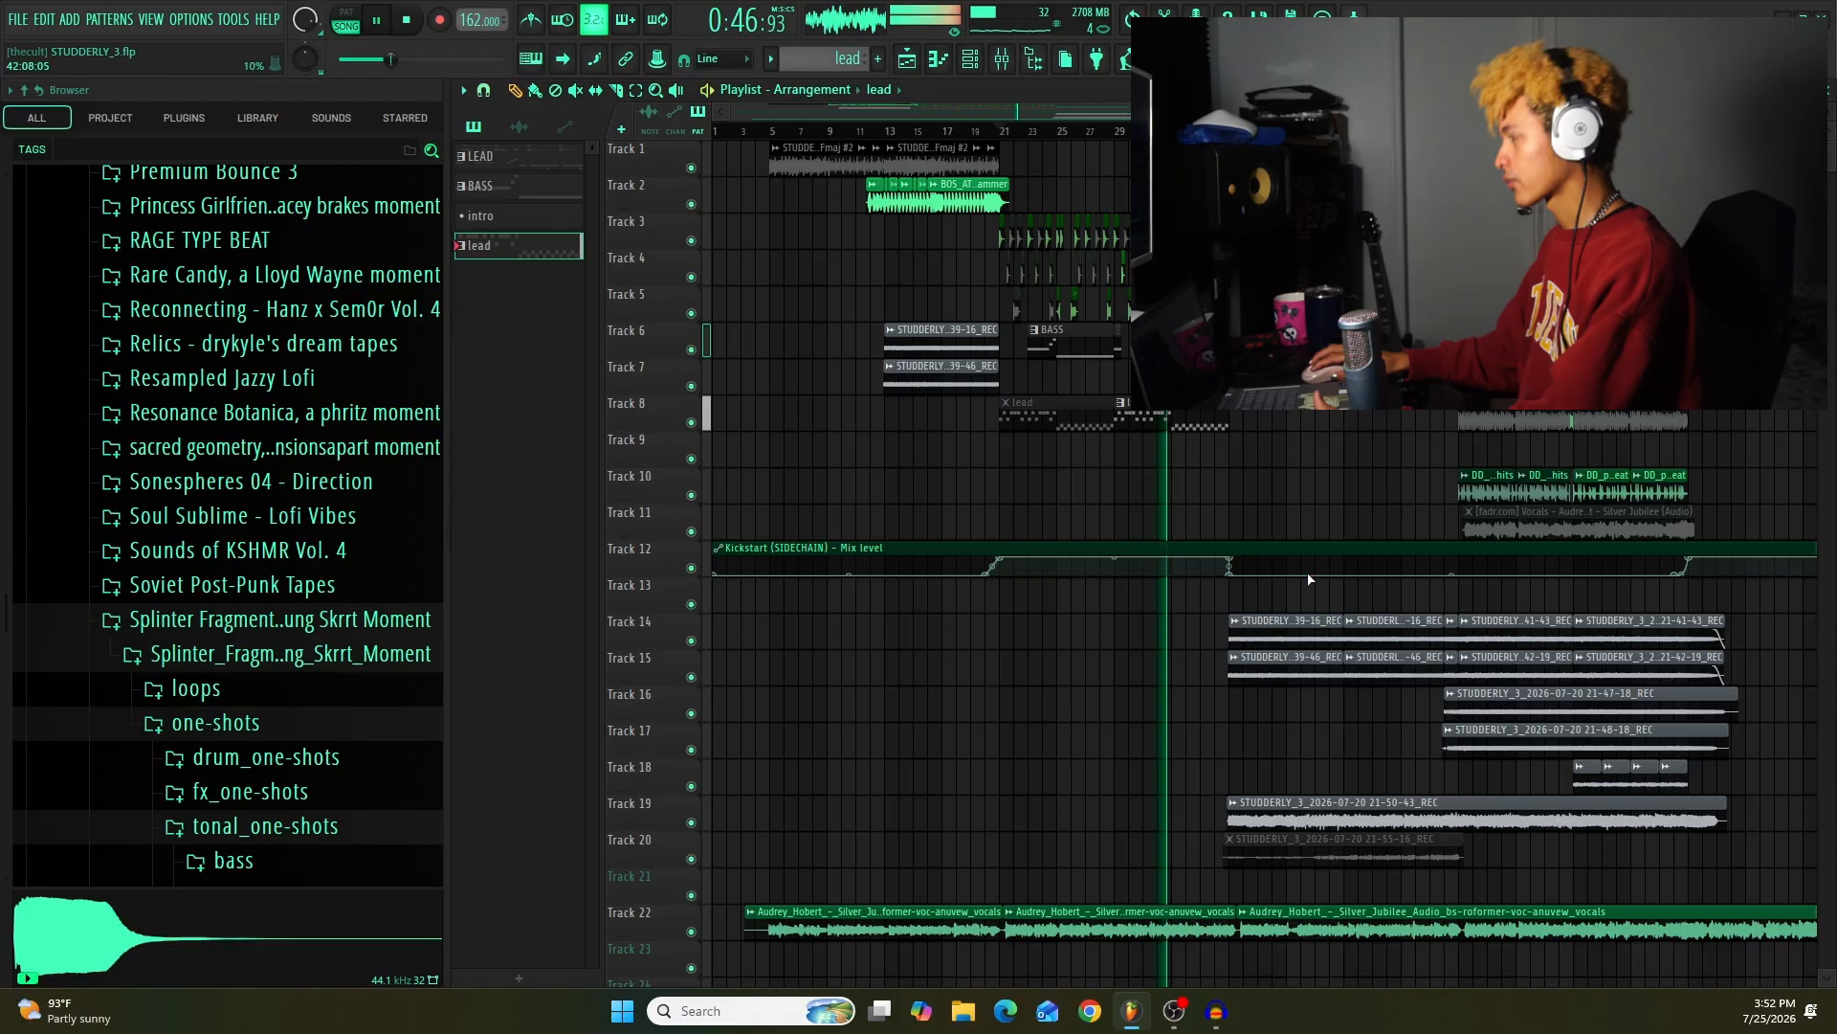
pyautogui.press('space')
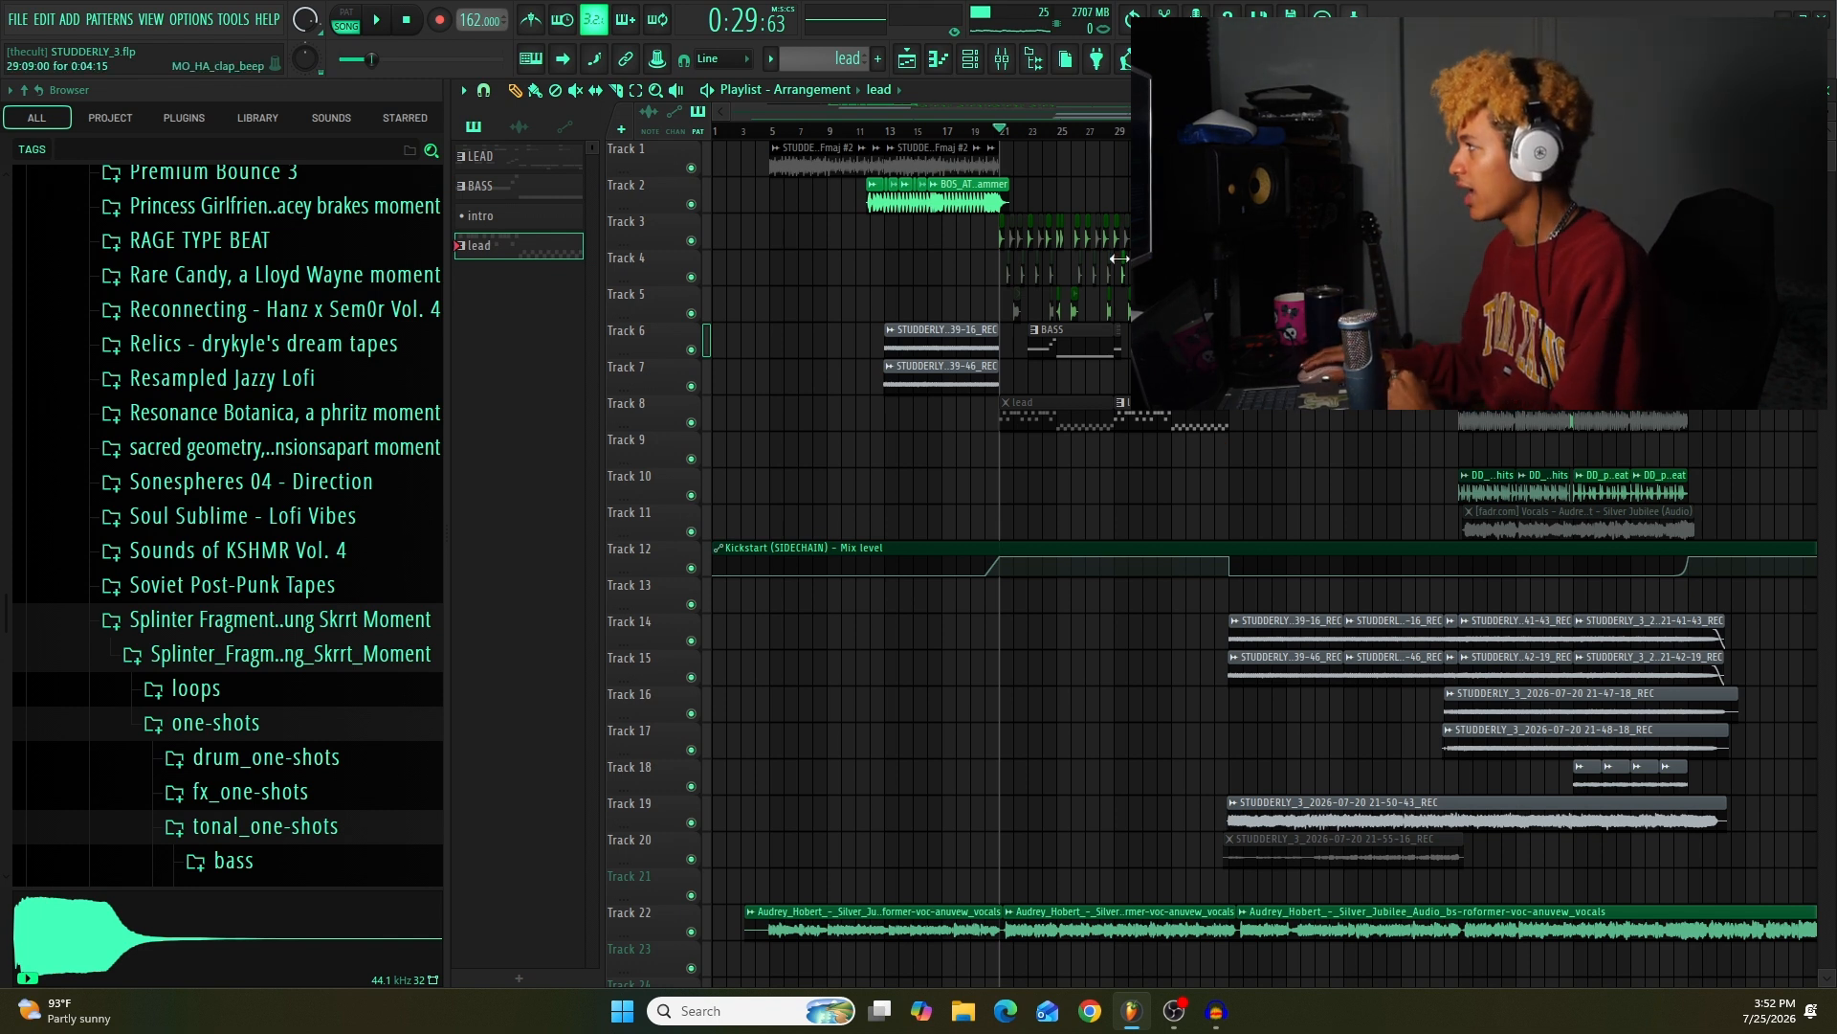
# Step: Play from bar 35 to listen to the transition into the following section
pyautogui.click(1202, 131)
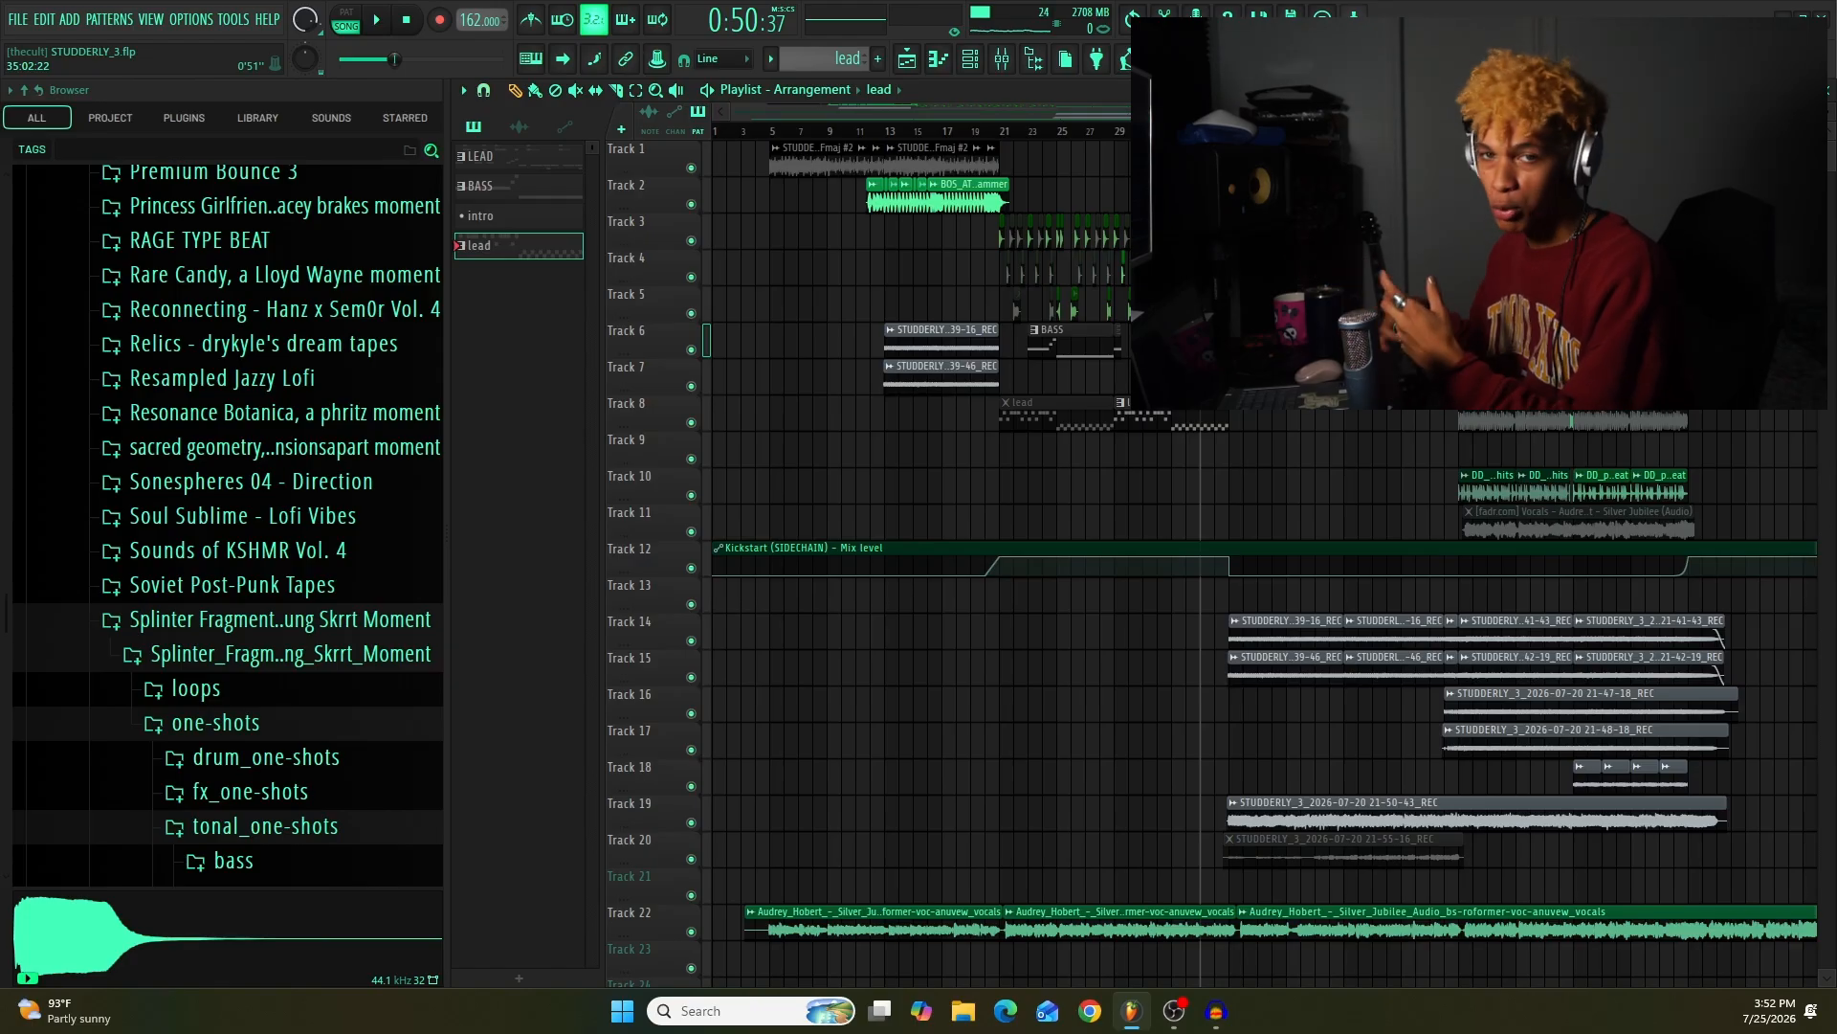
pyautogui.press('space')
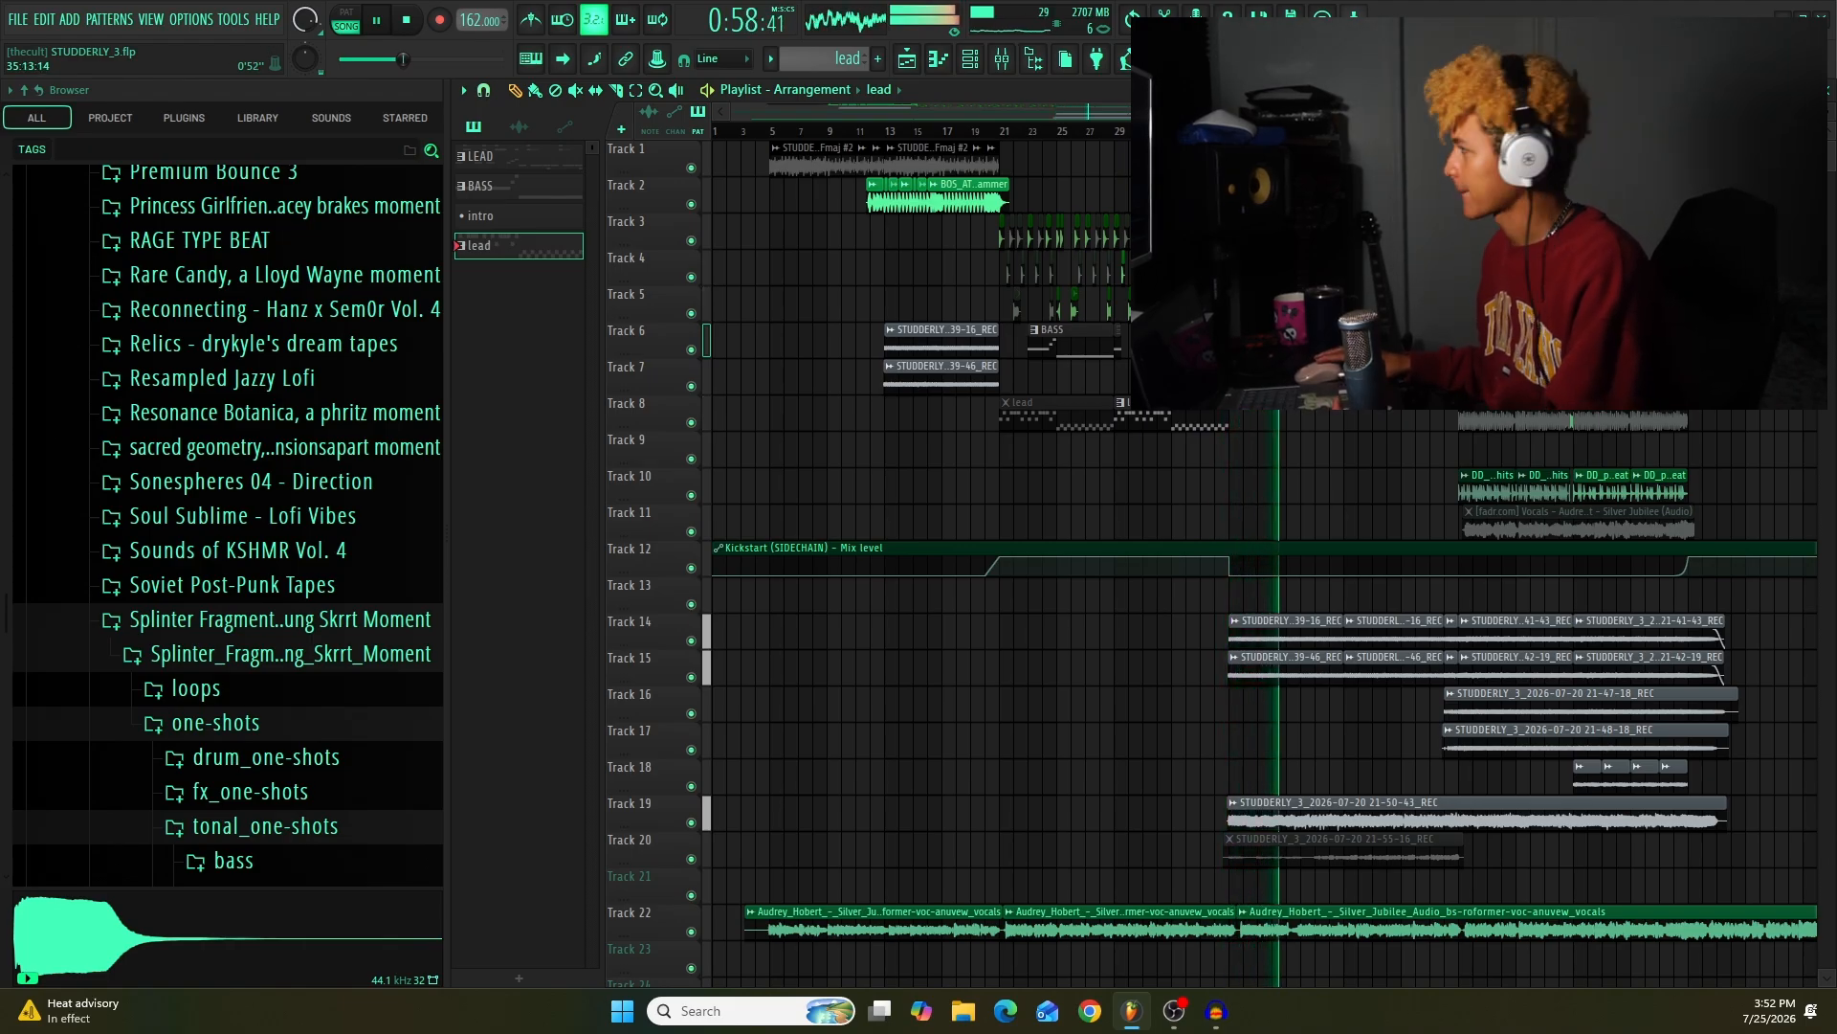
pyautogui.press('space')
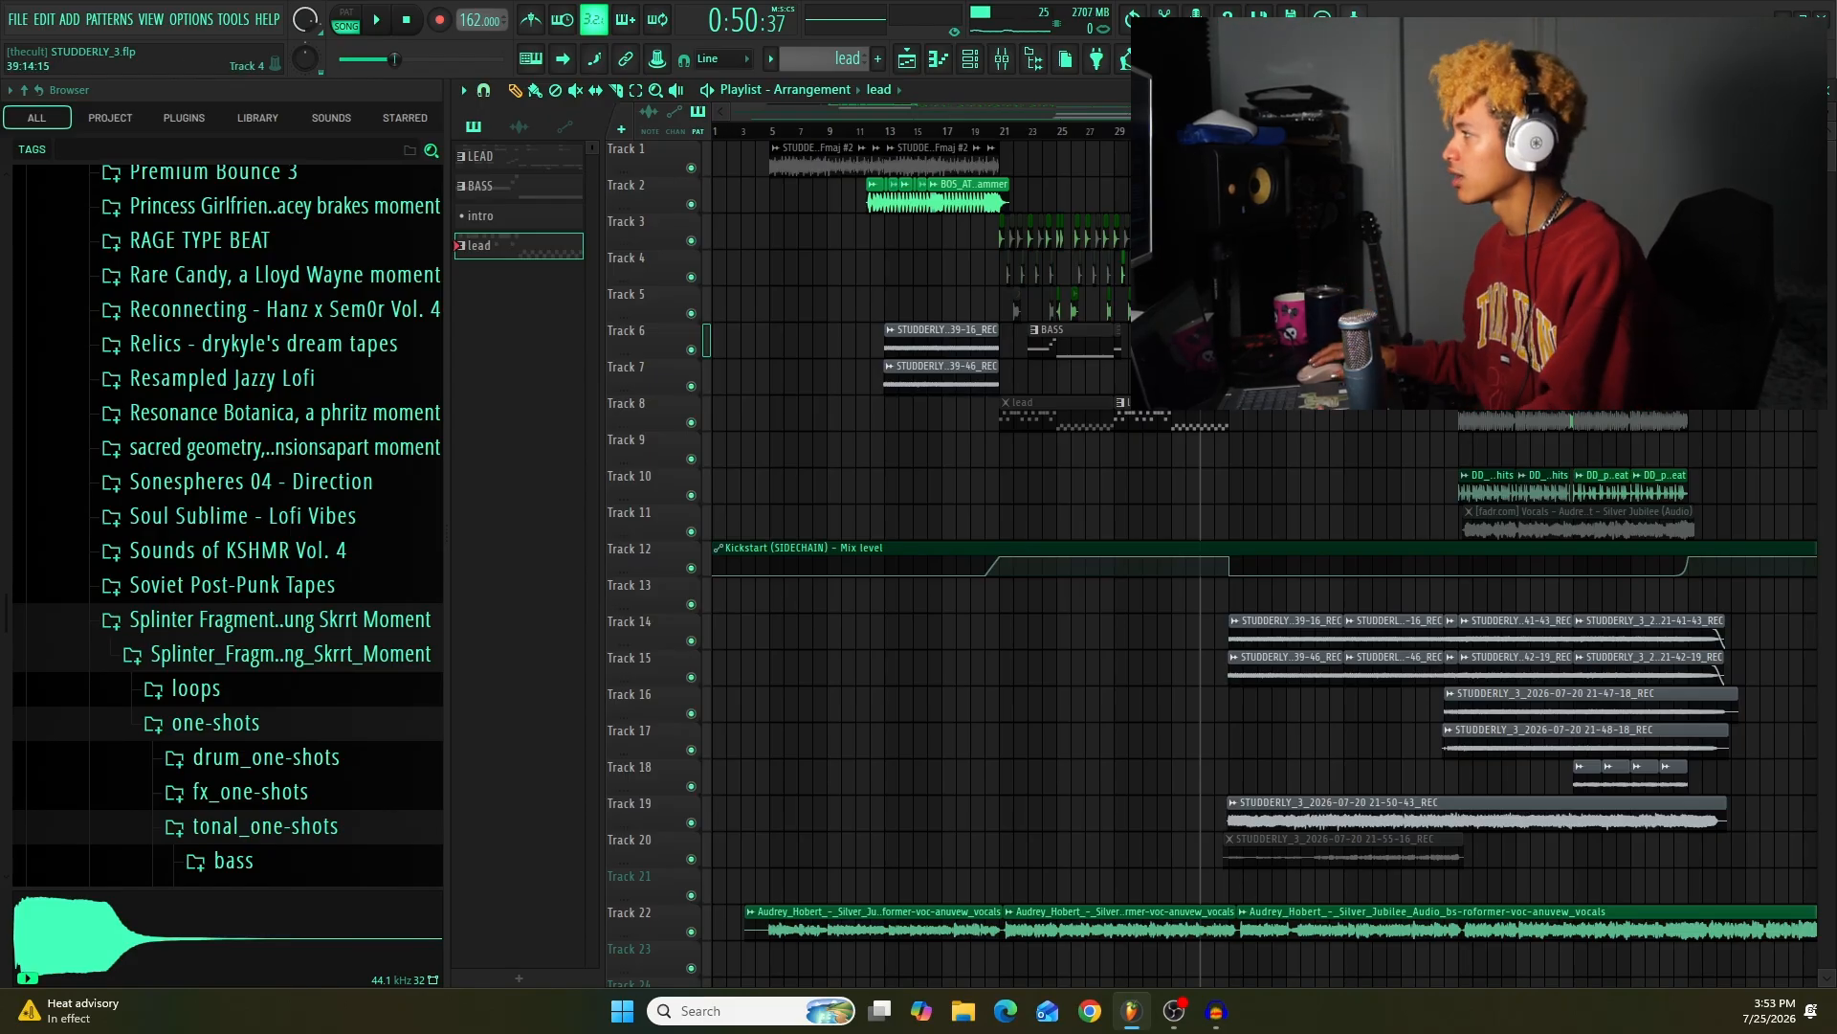
# Step: Inspect the sample settings of the shs_dmt_tape_180 drum loop, then replay the transition from bar 35
pyautogui.doubleClick(1256, 331)
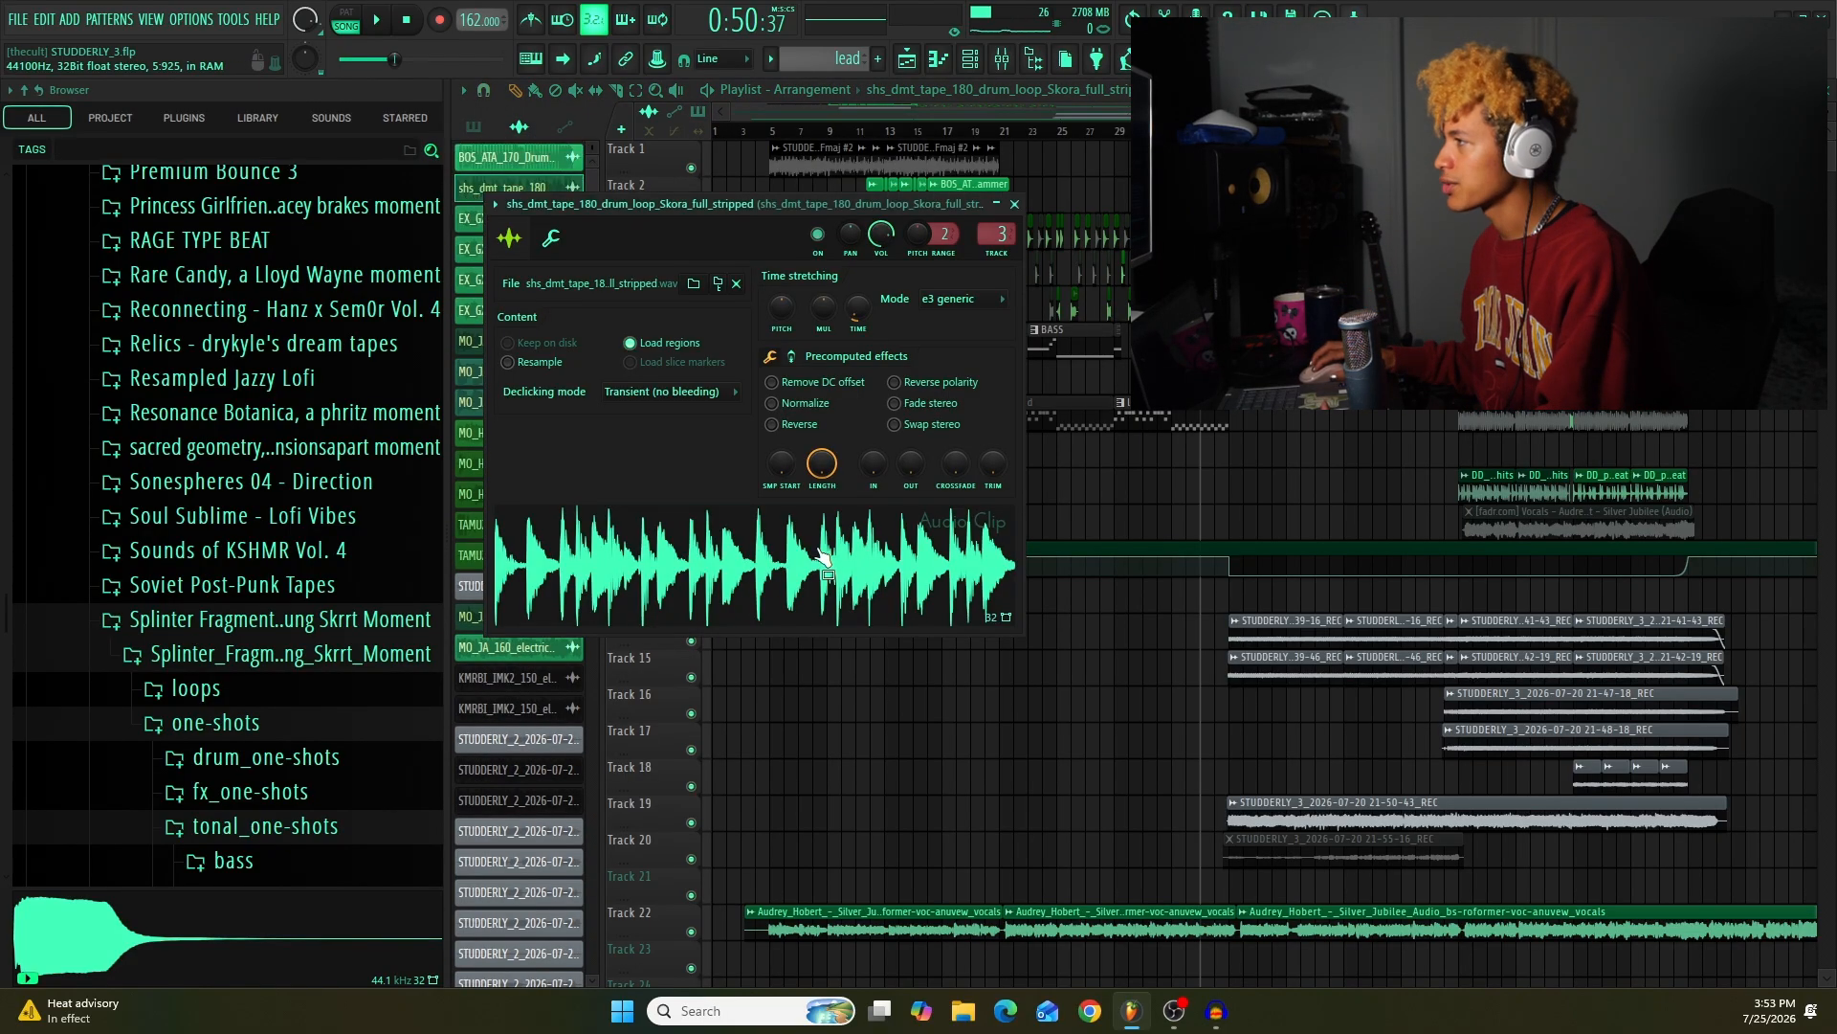
pyautogui.press('Escape')
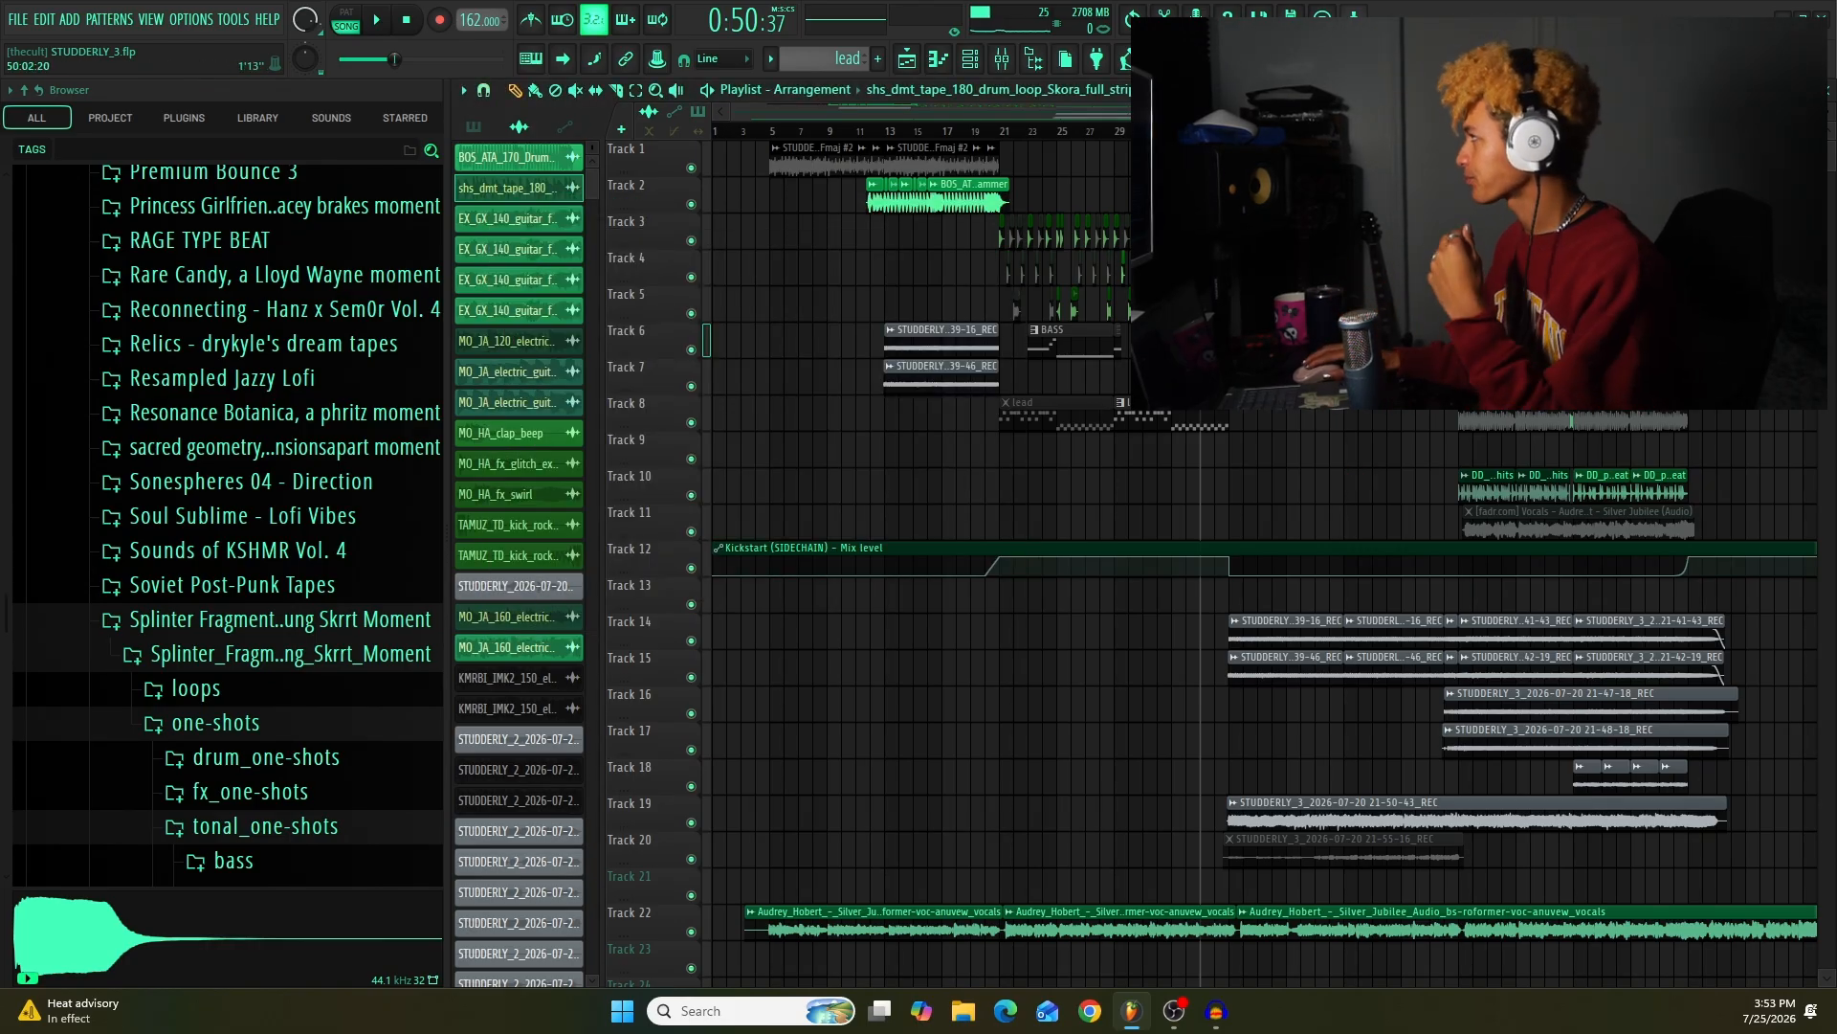
pyautogui.scroll(-2, 1716, 159)
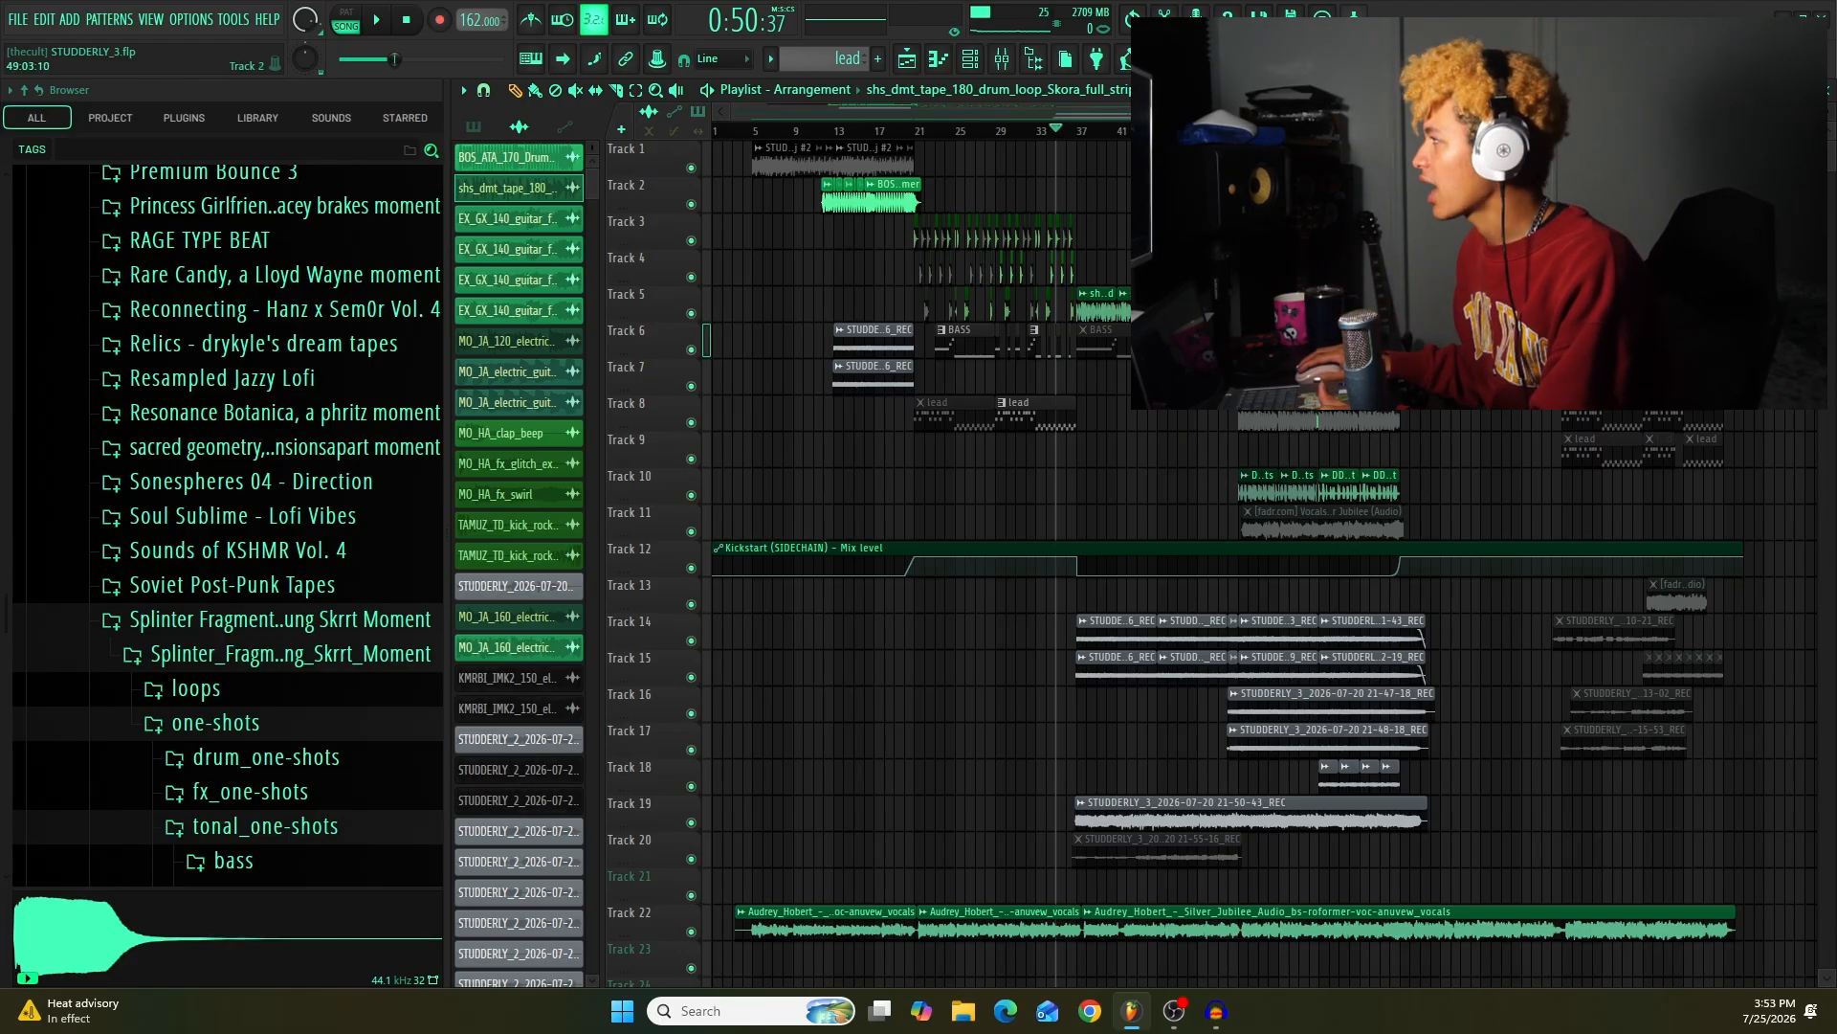
pyautogui.press('space')
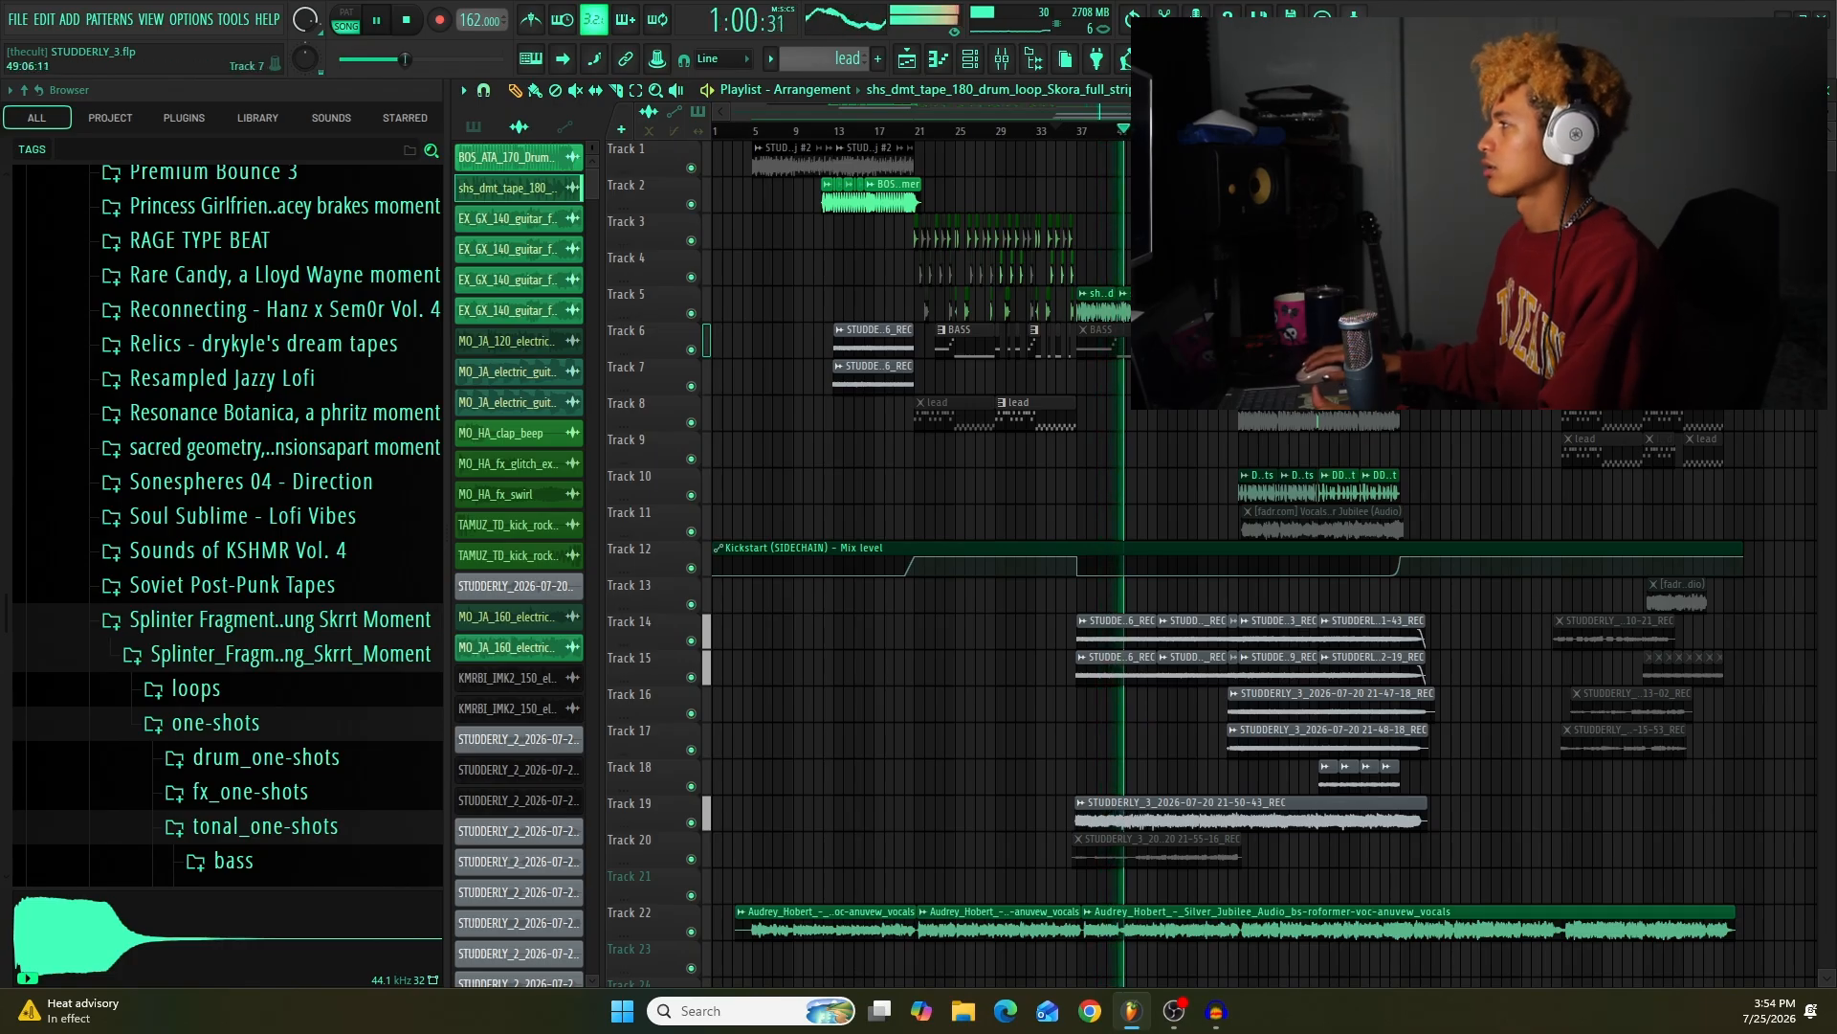
pyautogui.press('space')
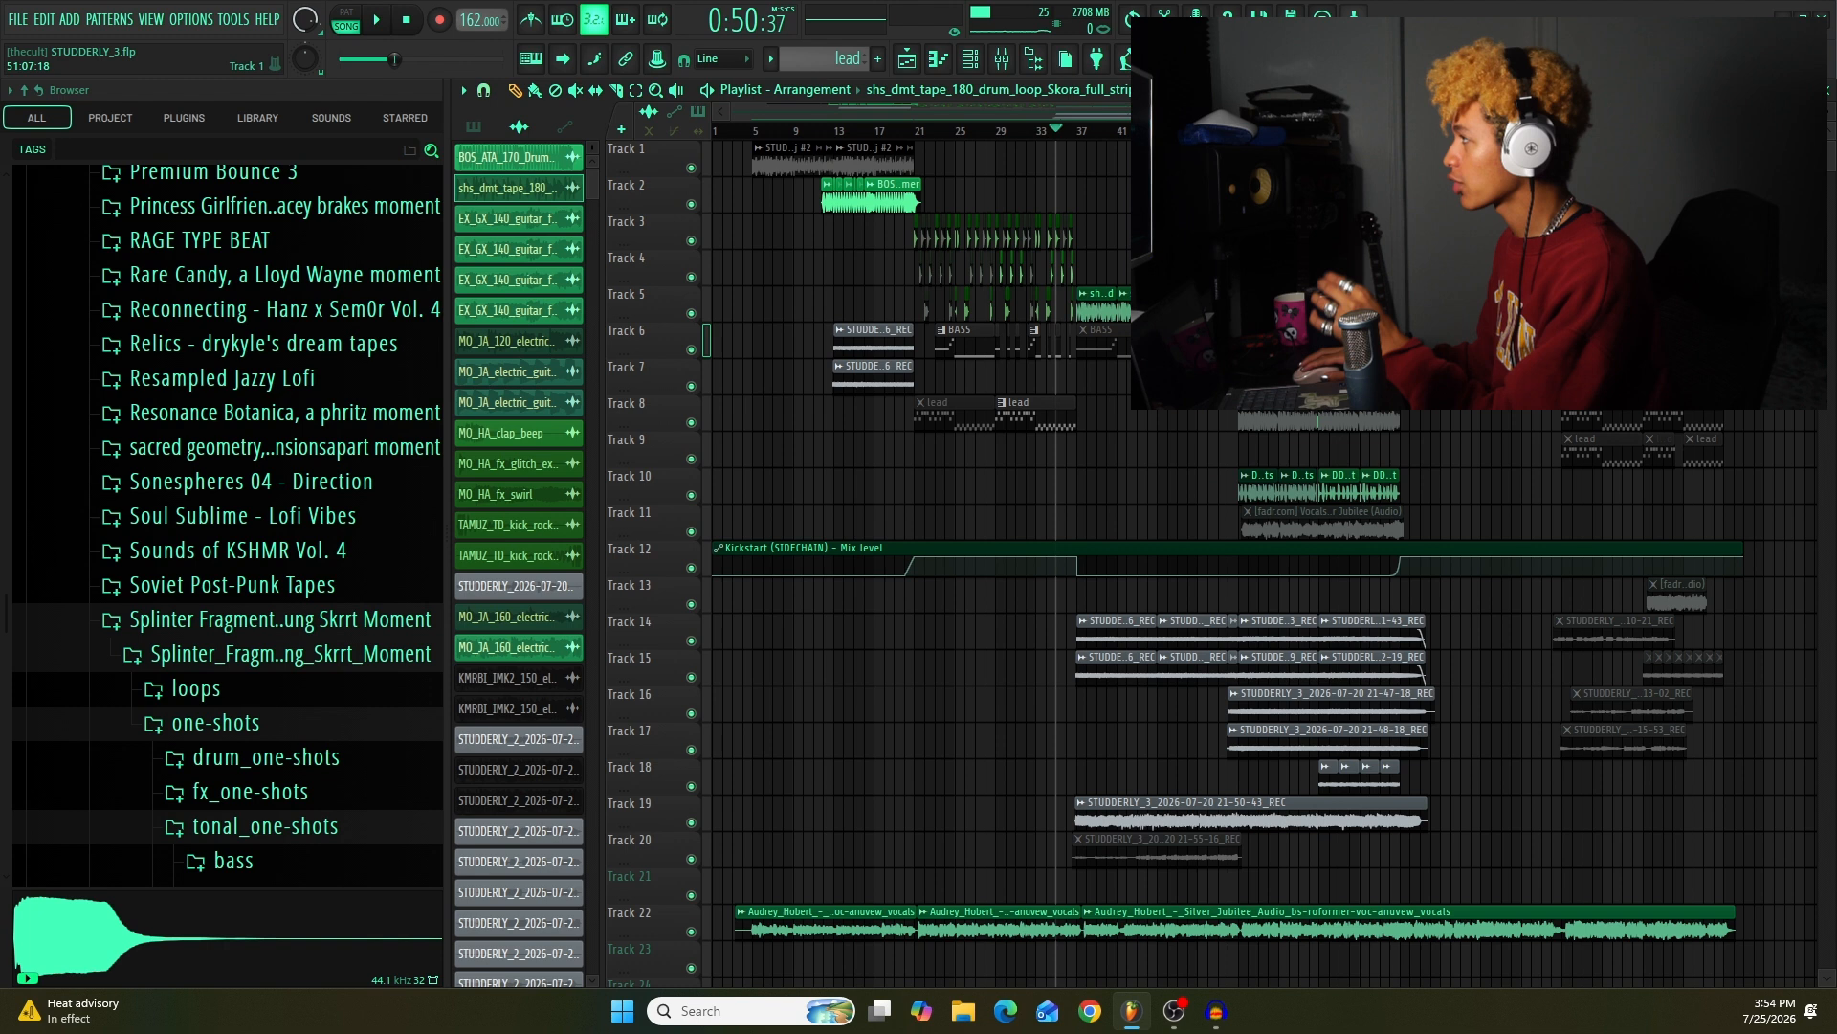
# Step: Listen to the arrangement from bar 50 as the layers on Tracks 16 to 18 enter
pyautogui.click(1208, 130)
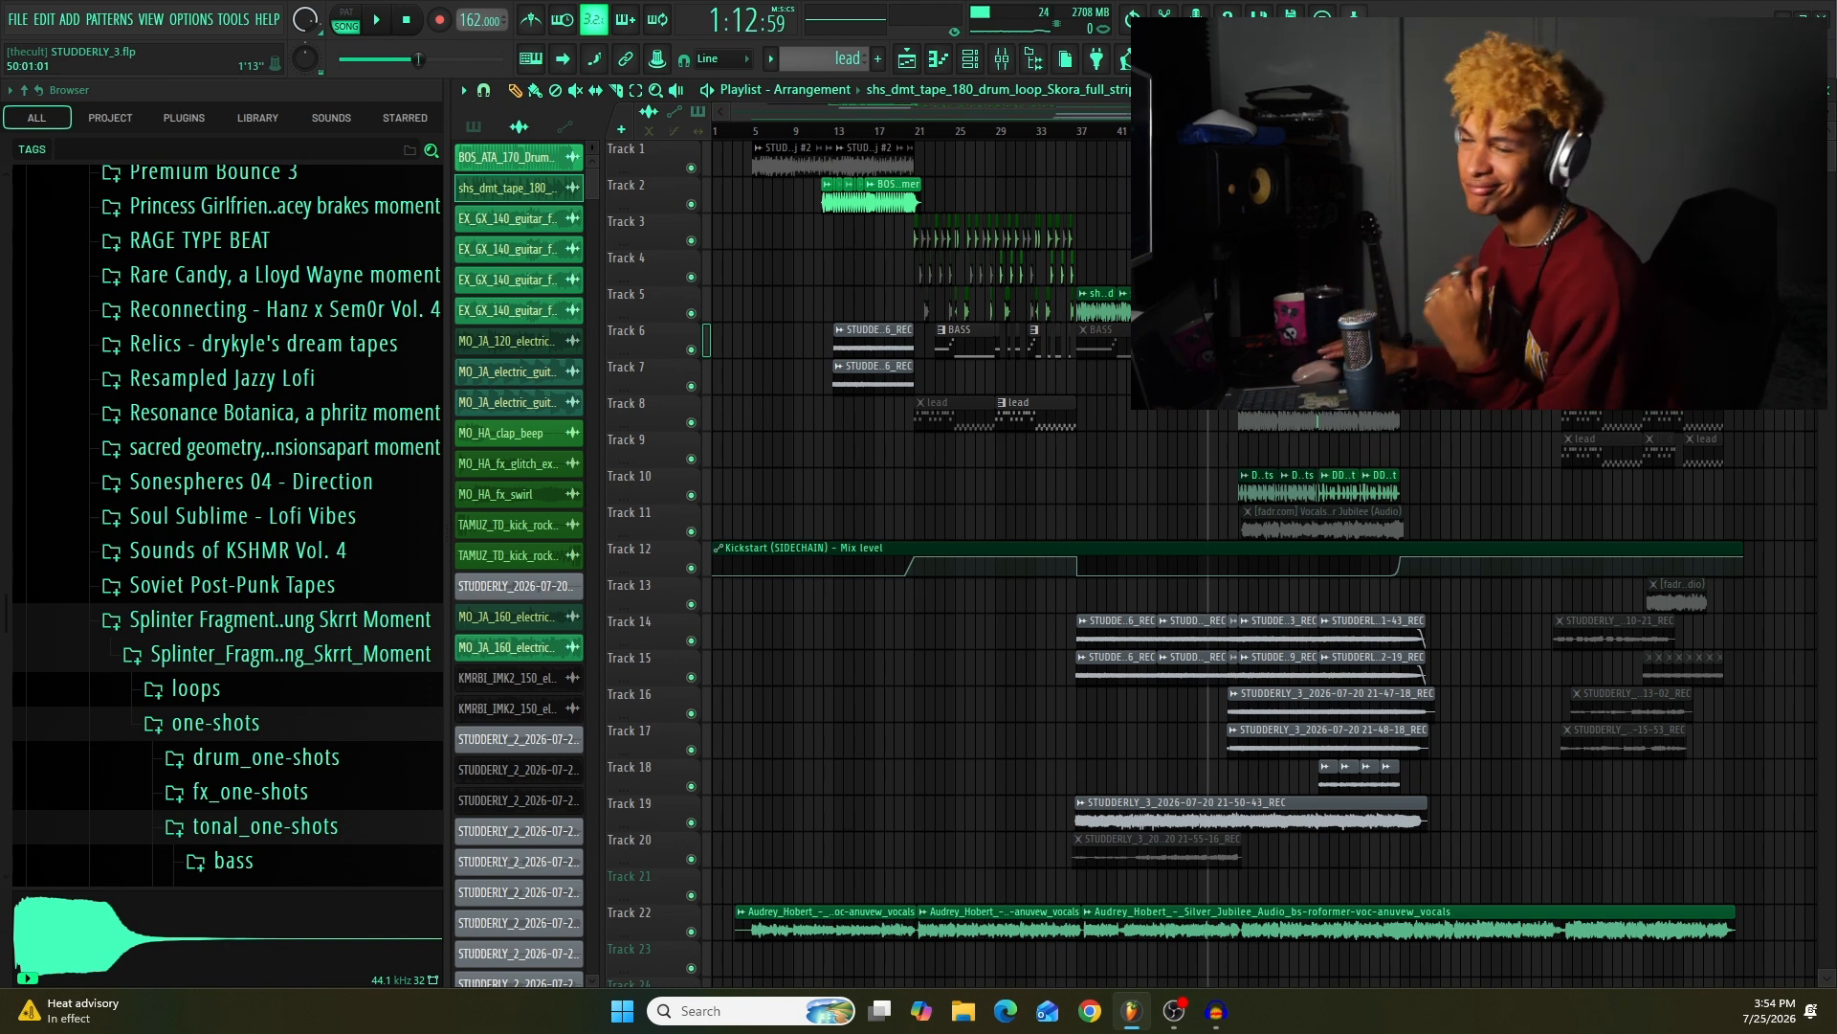
pyautogui.press('space')
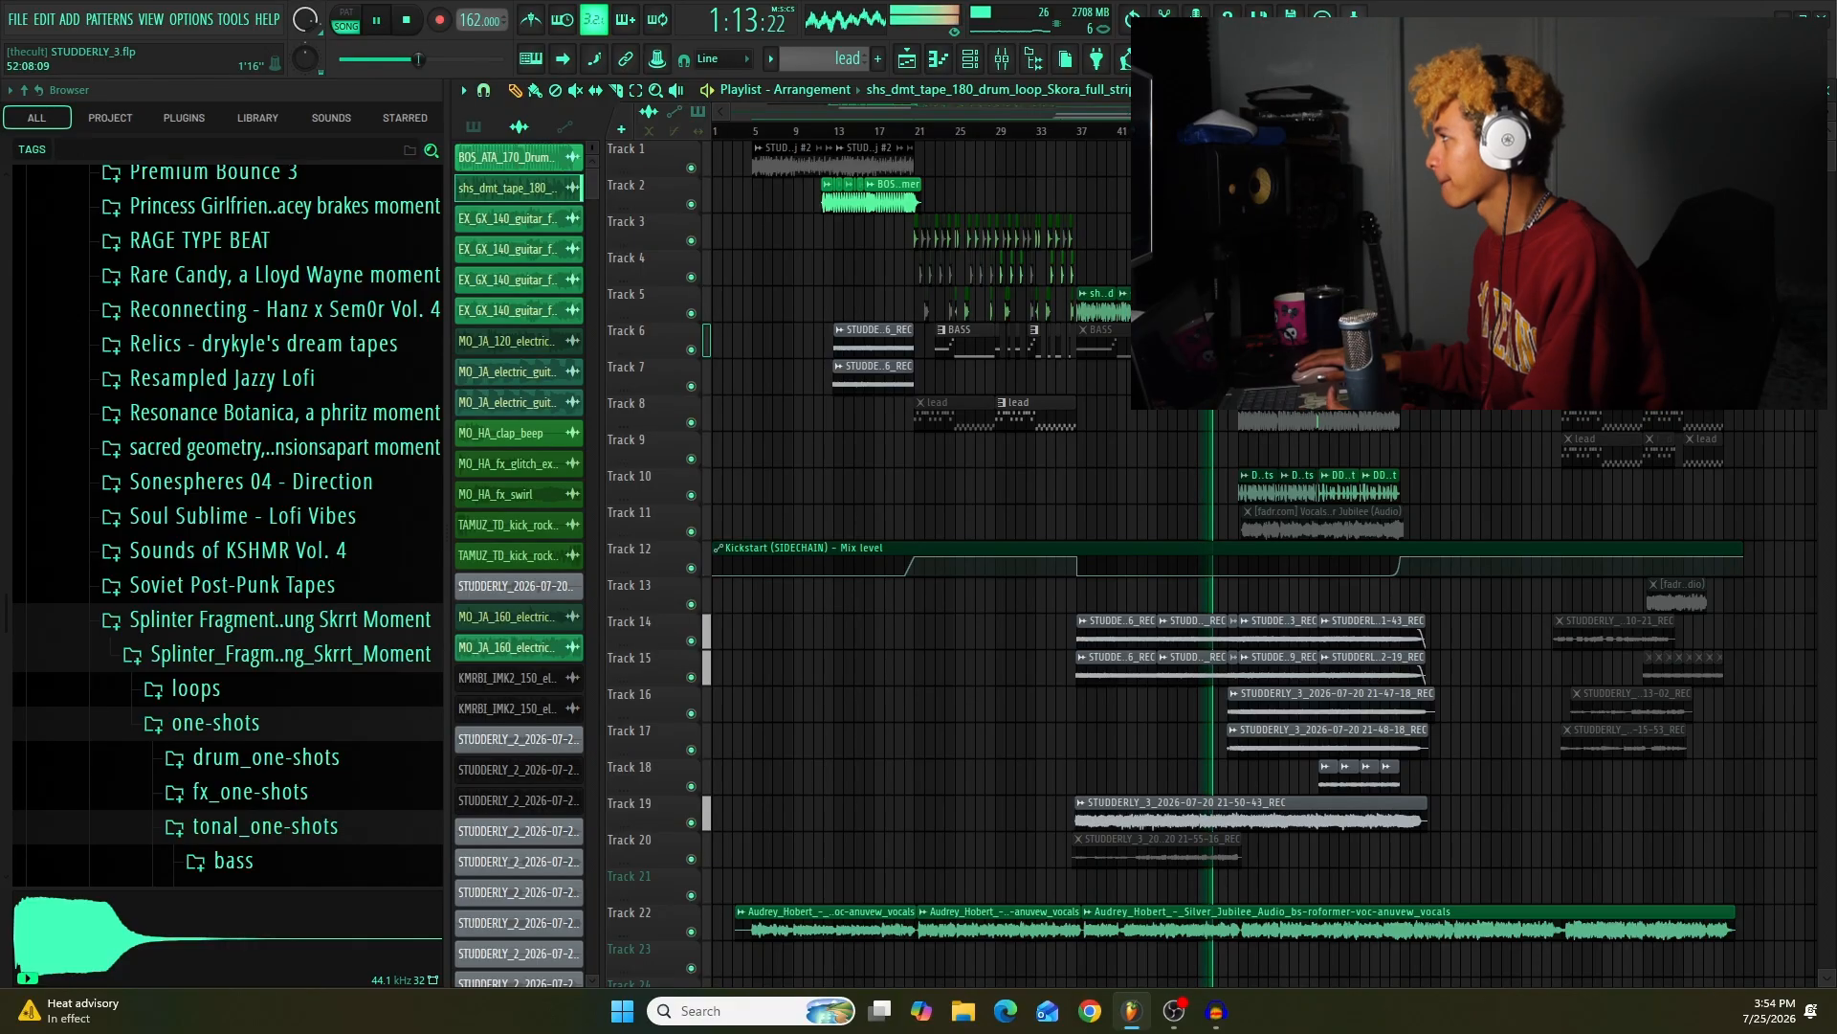
pyautogui.scroll(3, 1249, 268)
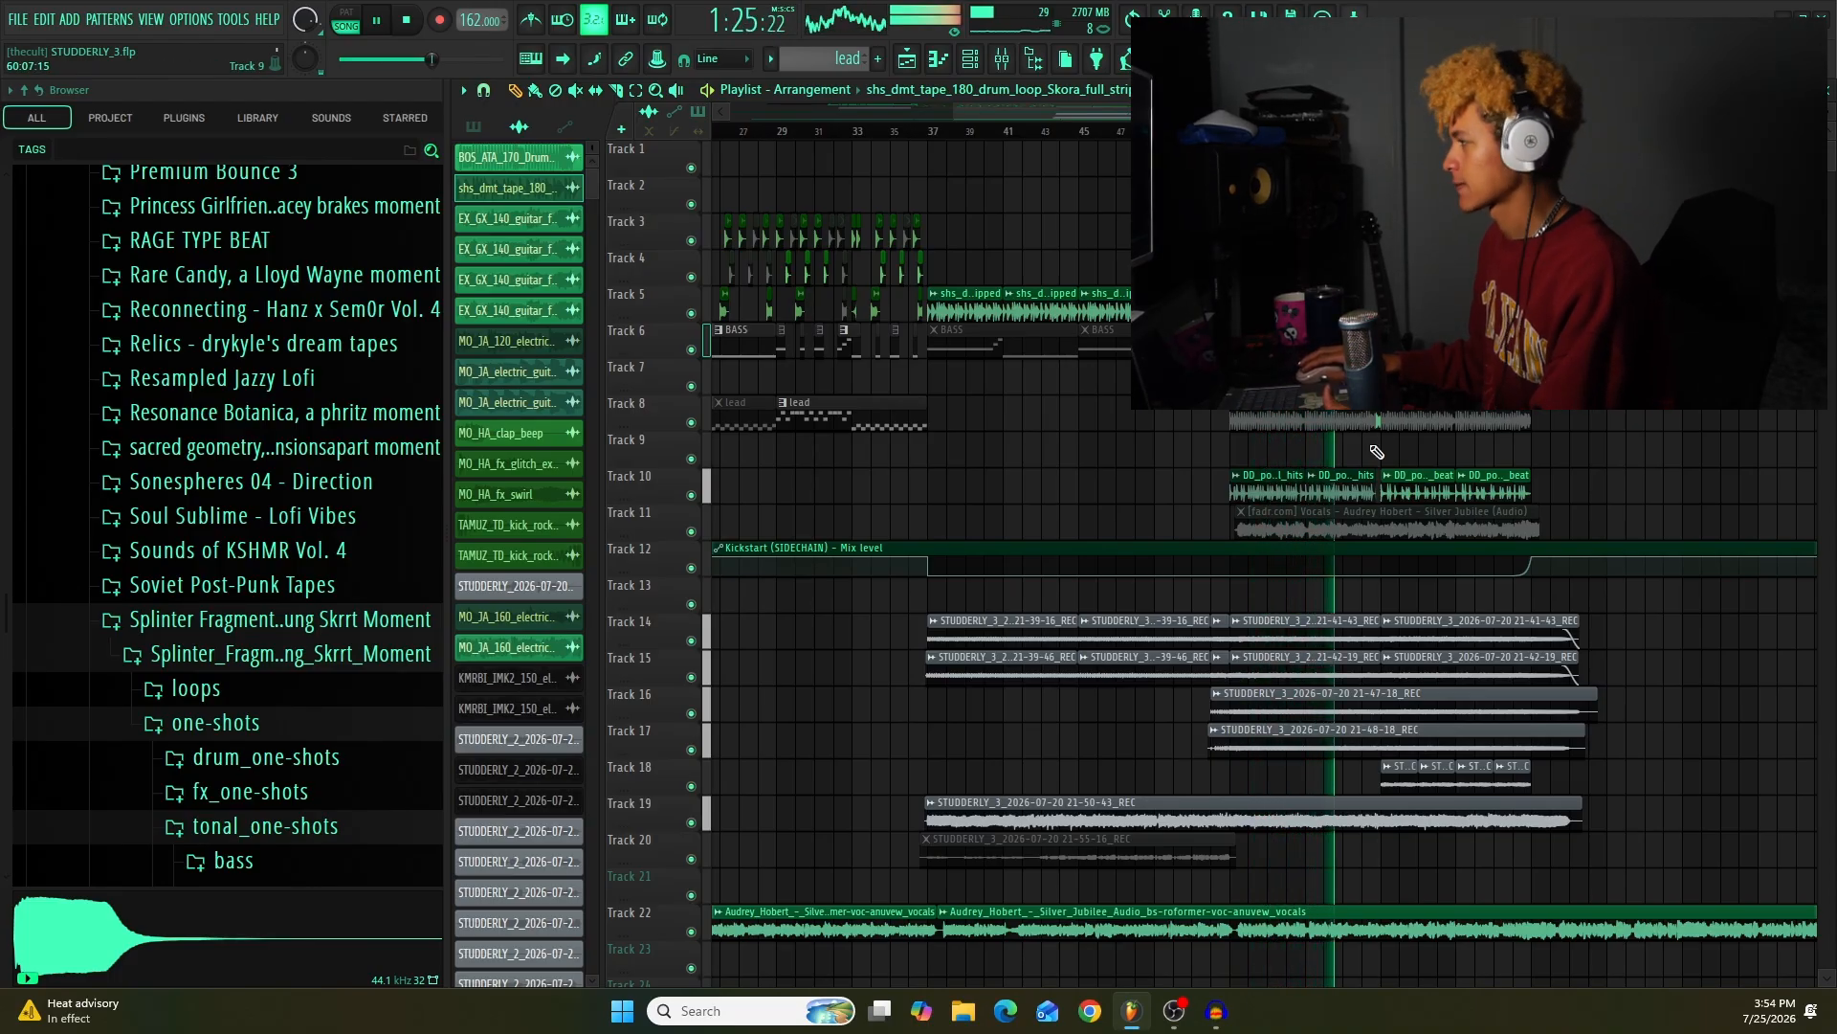
pyautogui.scroll(2, 1378, 453)
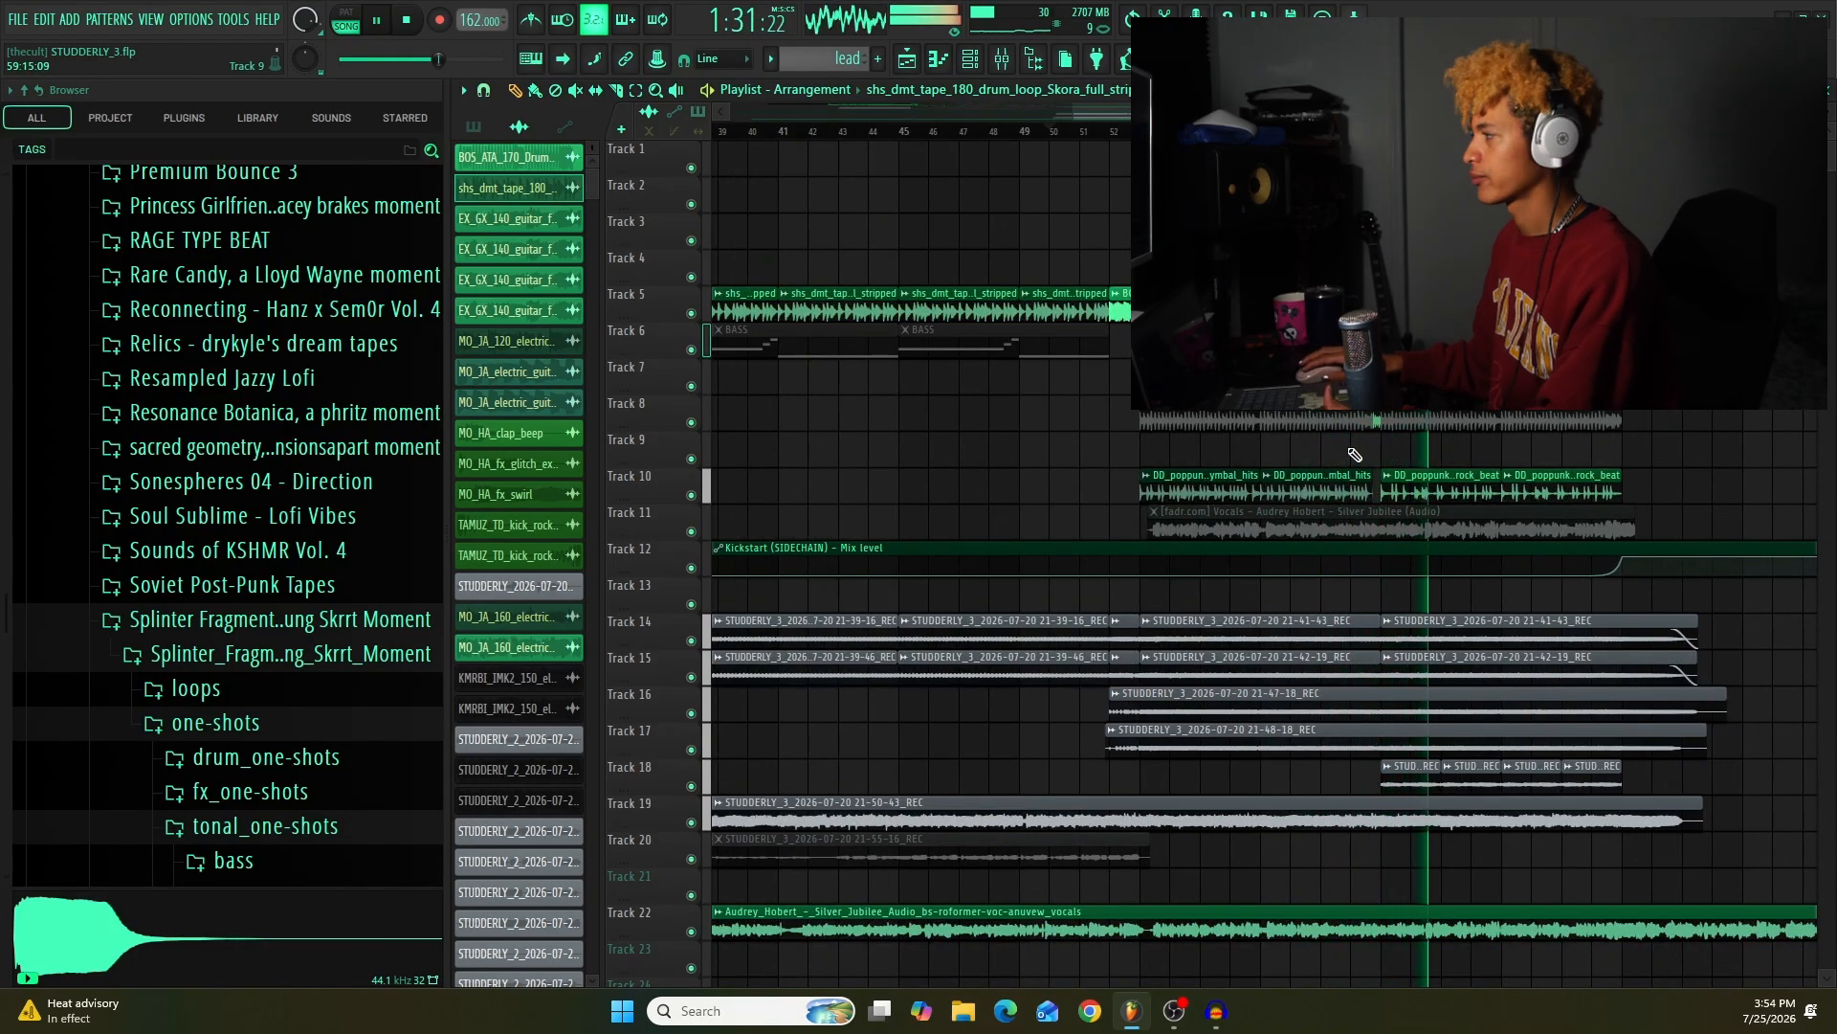
pyautogui.press('space')
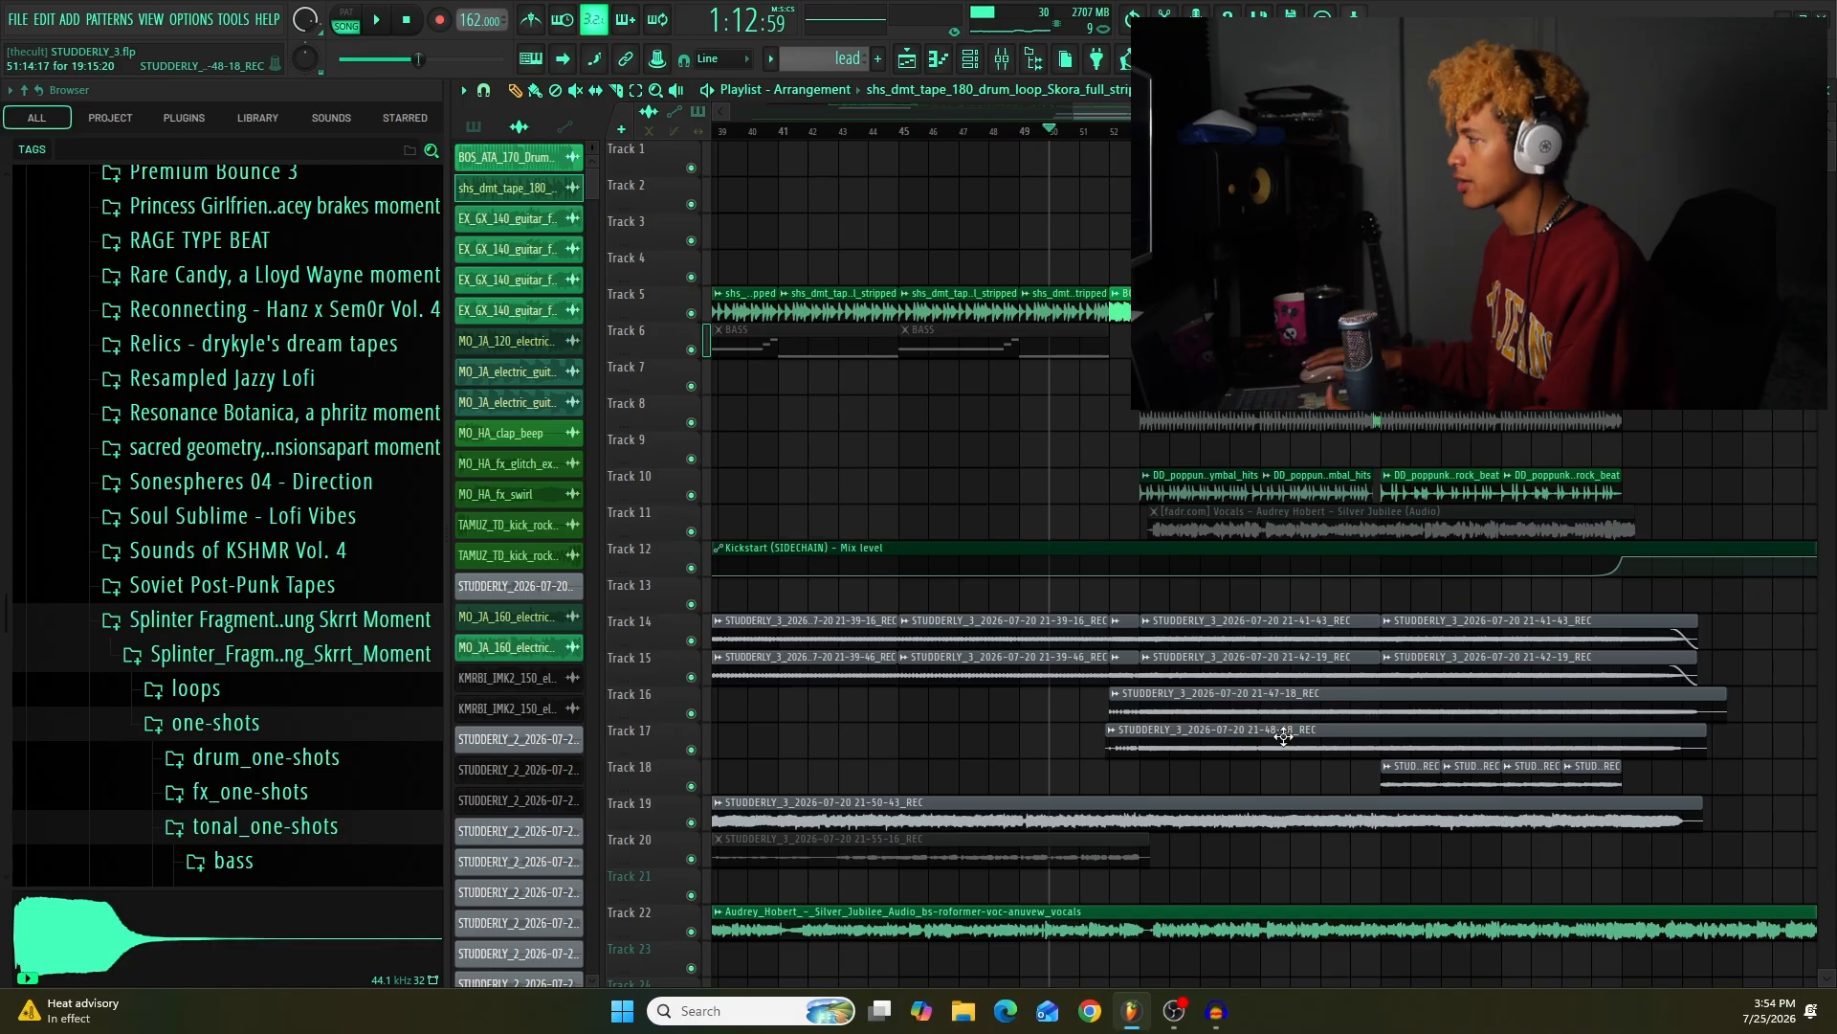
# Step: Solo Tracks 14, 15 and 19, play them from bar 45, and mute Tracks 14 and 15 to hear Track 19 alone
pyautogui.scroll(-1, 1232, 530)
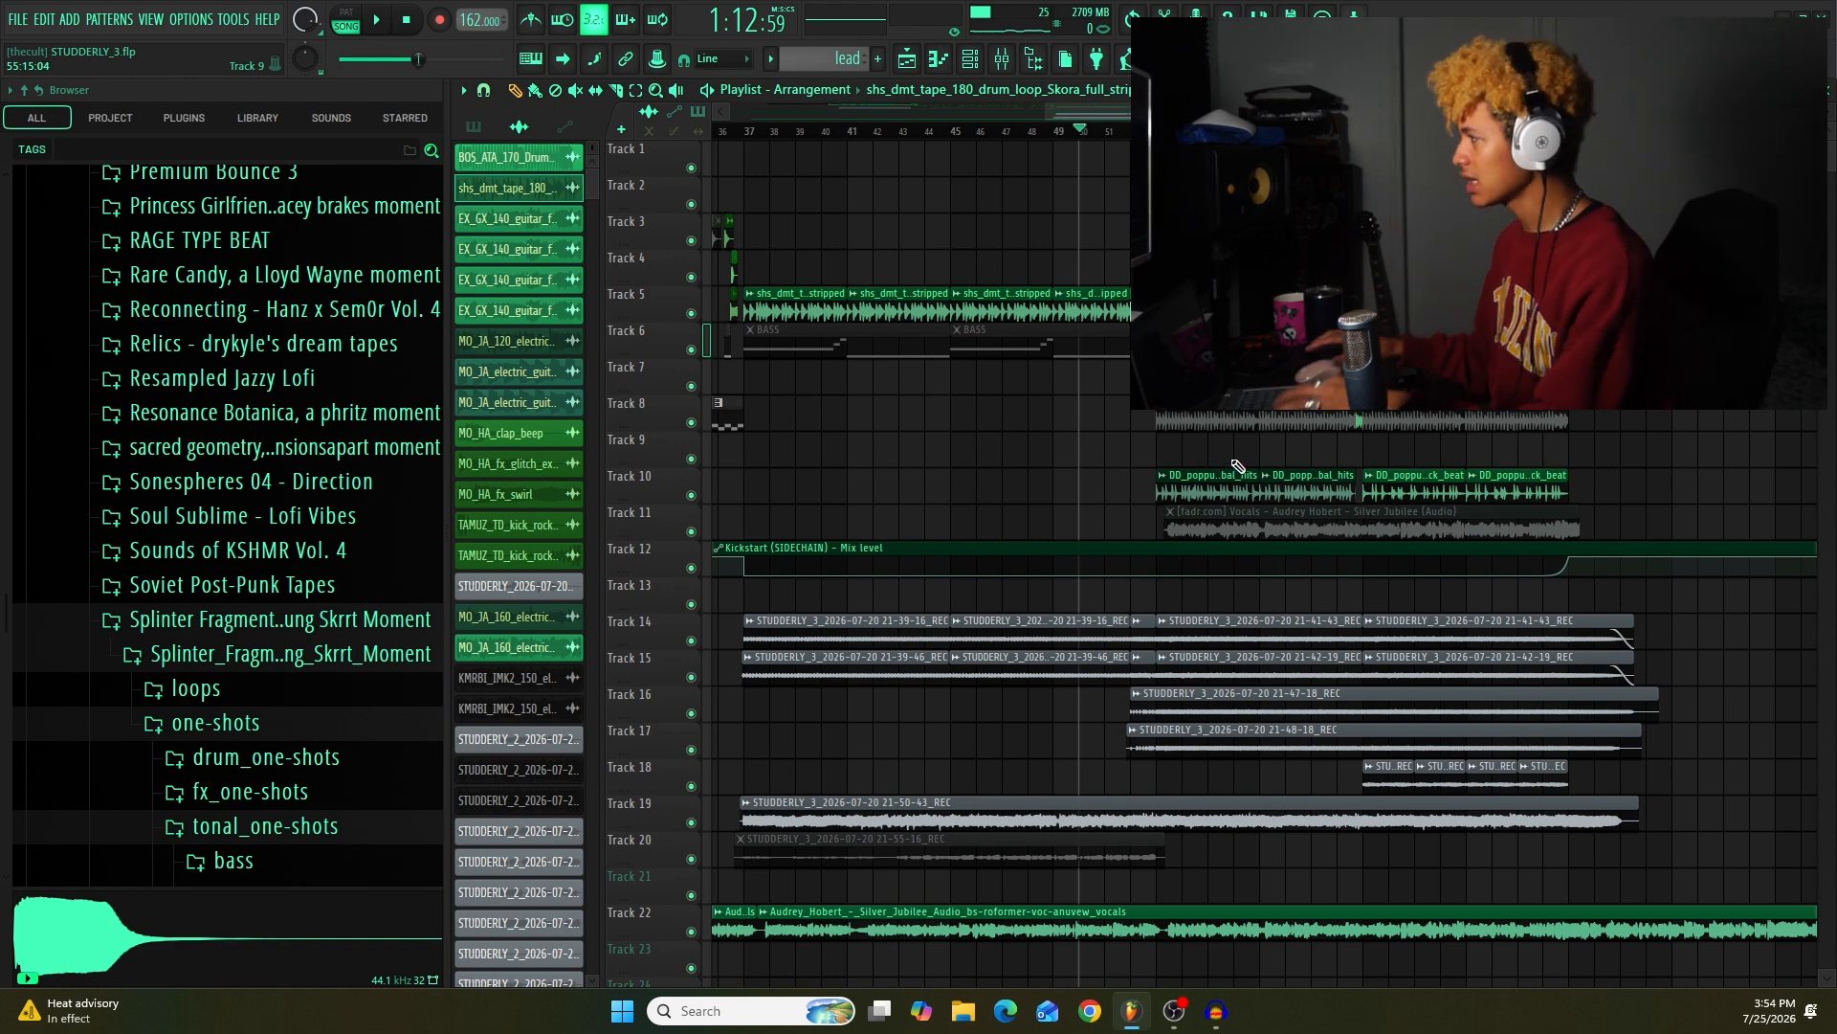
pyautogui.scroll(-4, 1147, 613)
pyautogui.scroll(4, 1153, 622)
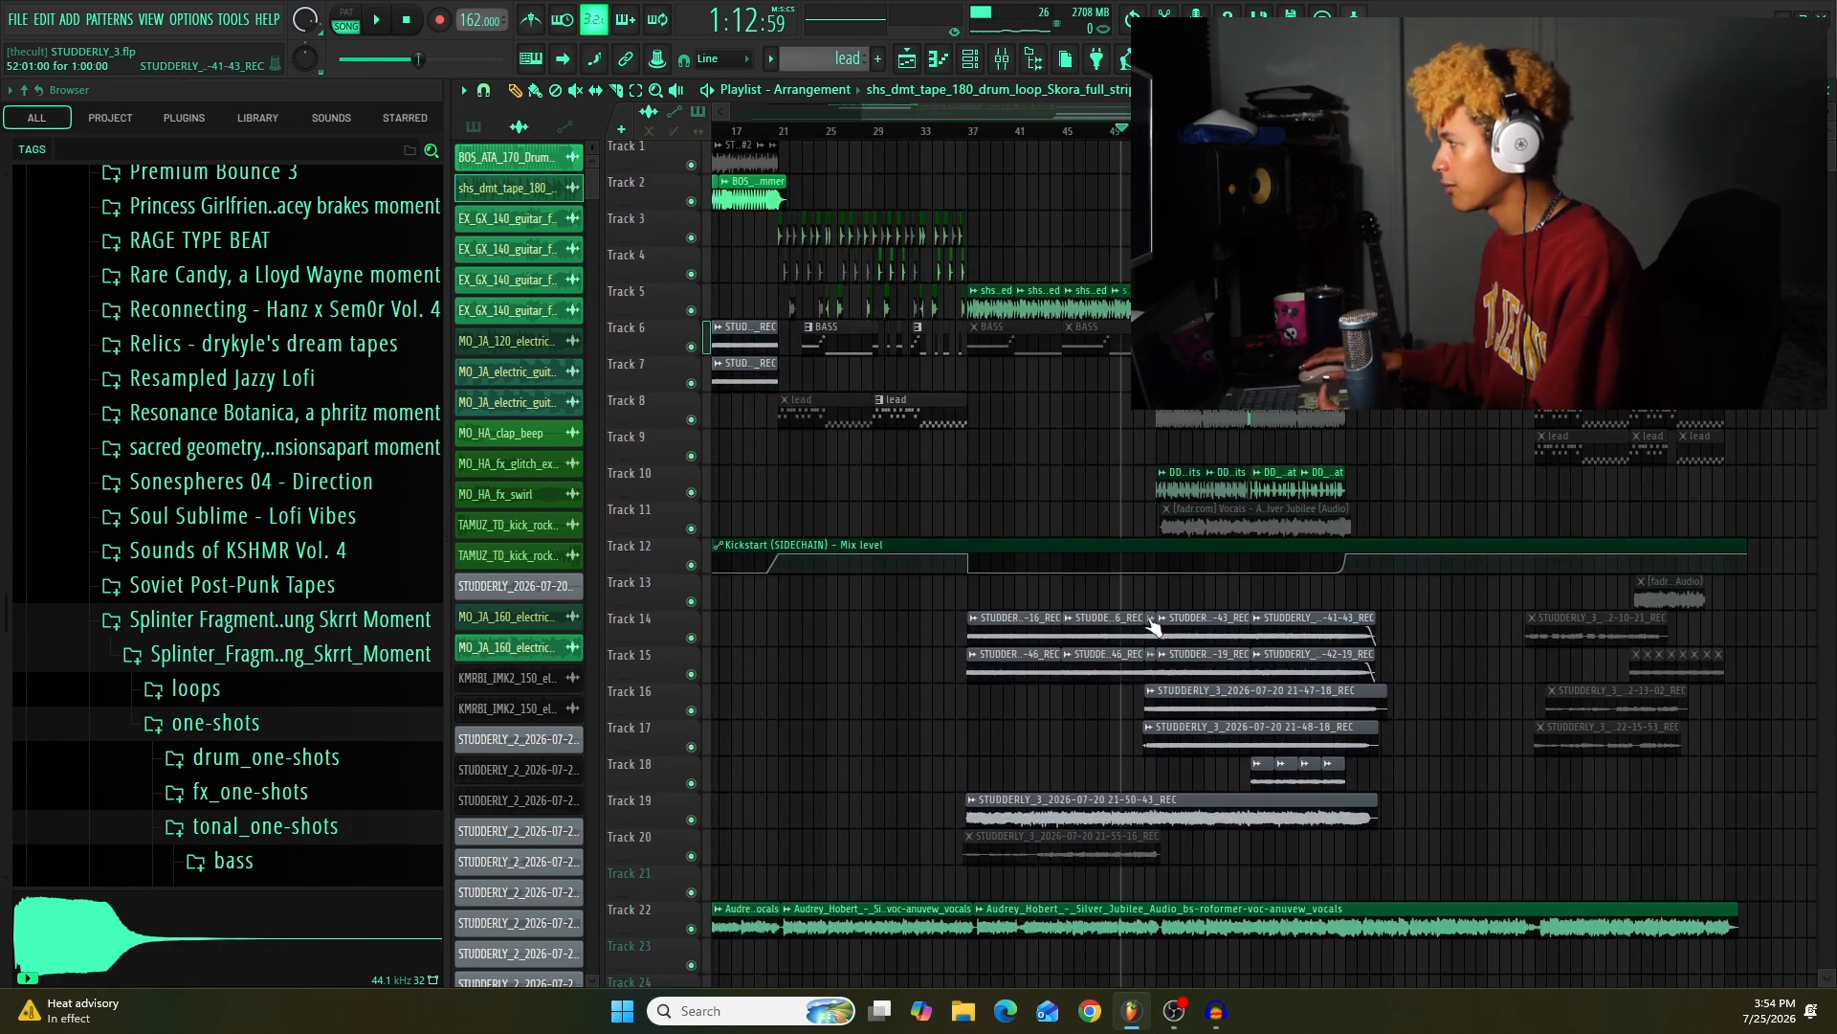
pyautogui.scroll(-3, 1170, 637)
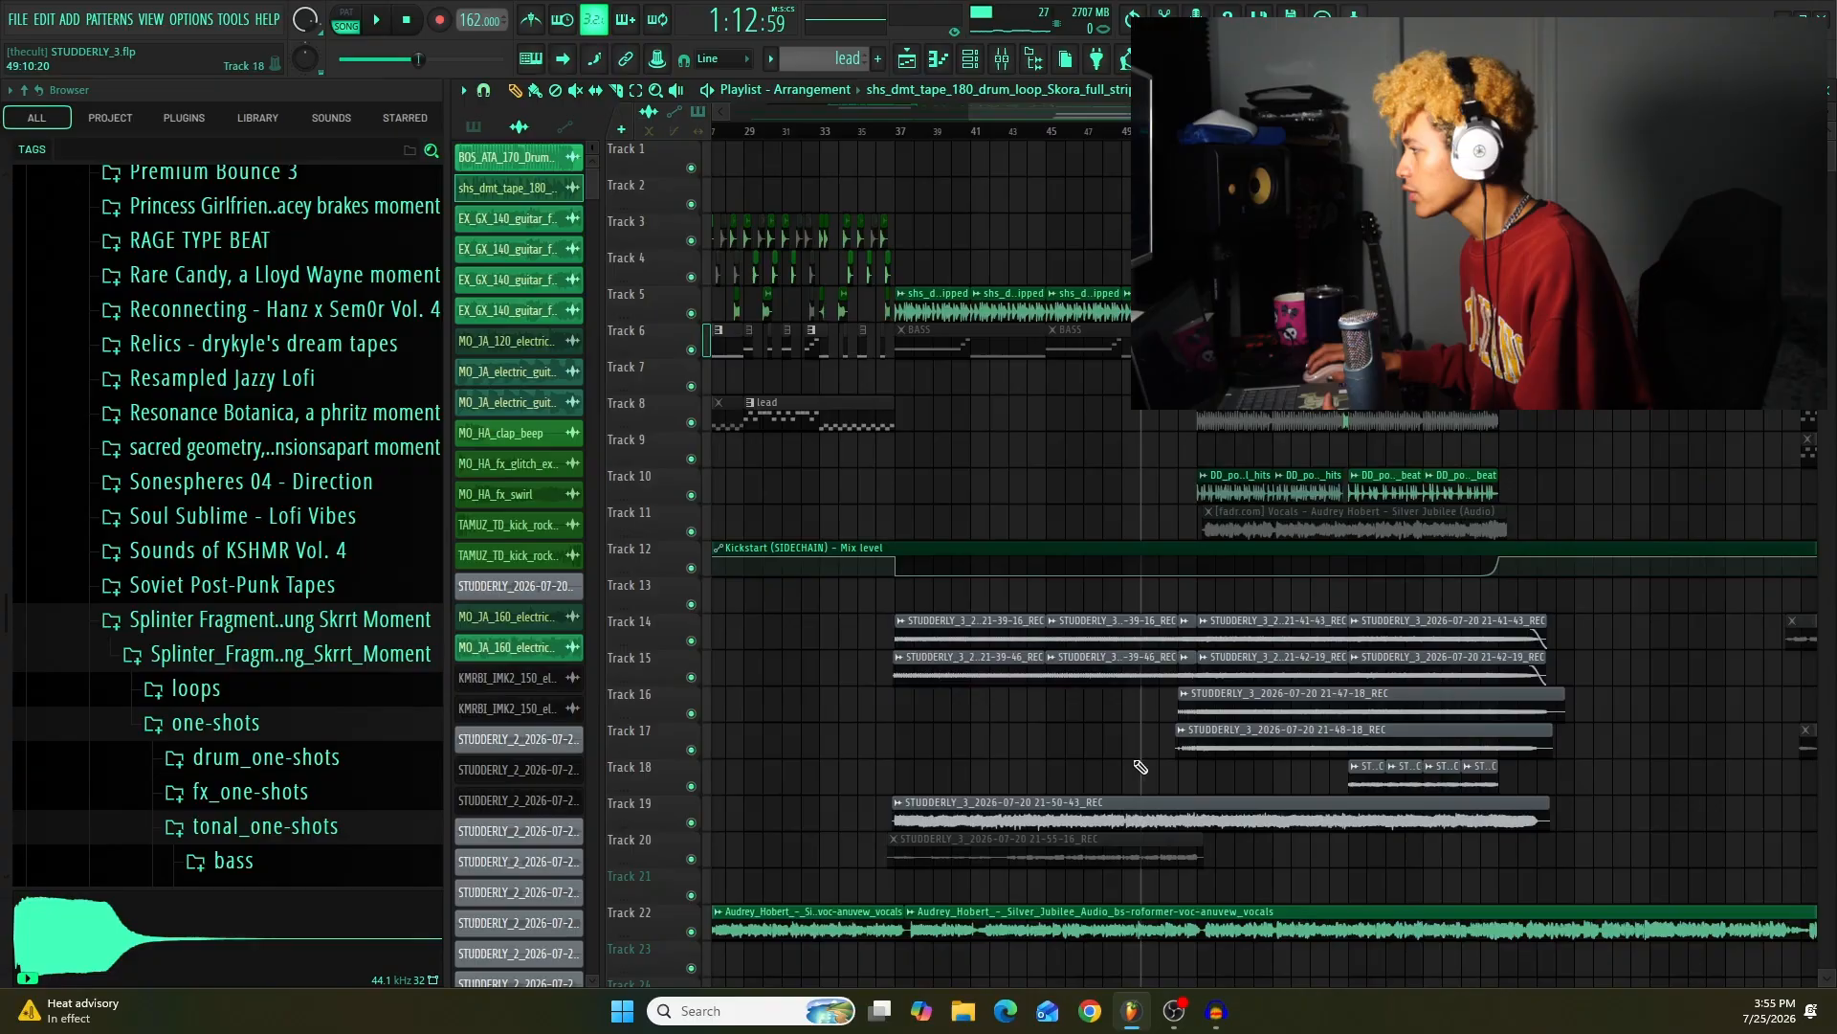
pyautogui.keyDown('ctrl'); pyautogui.click(691, 641); pyautogui.keyUp('ctrl')
pyautogui.click(691, 676)
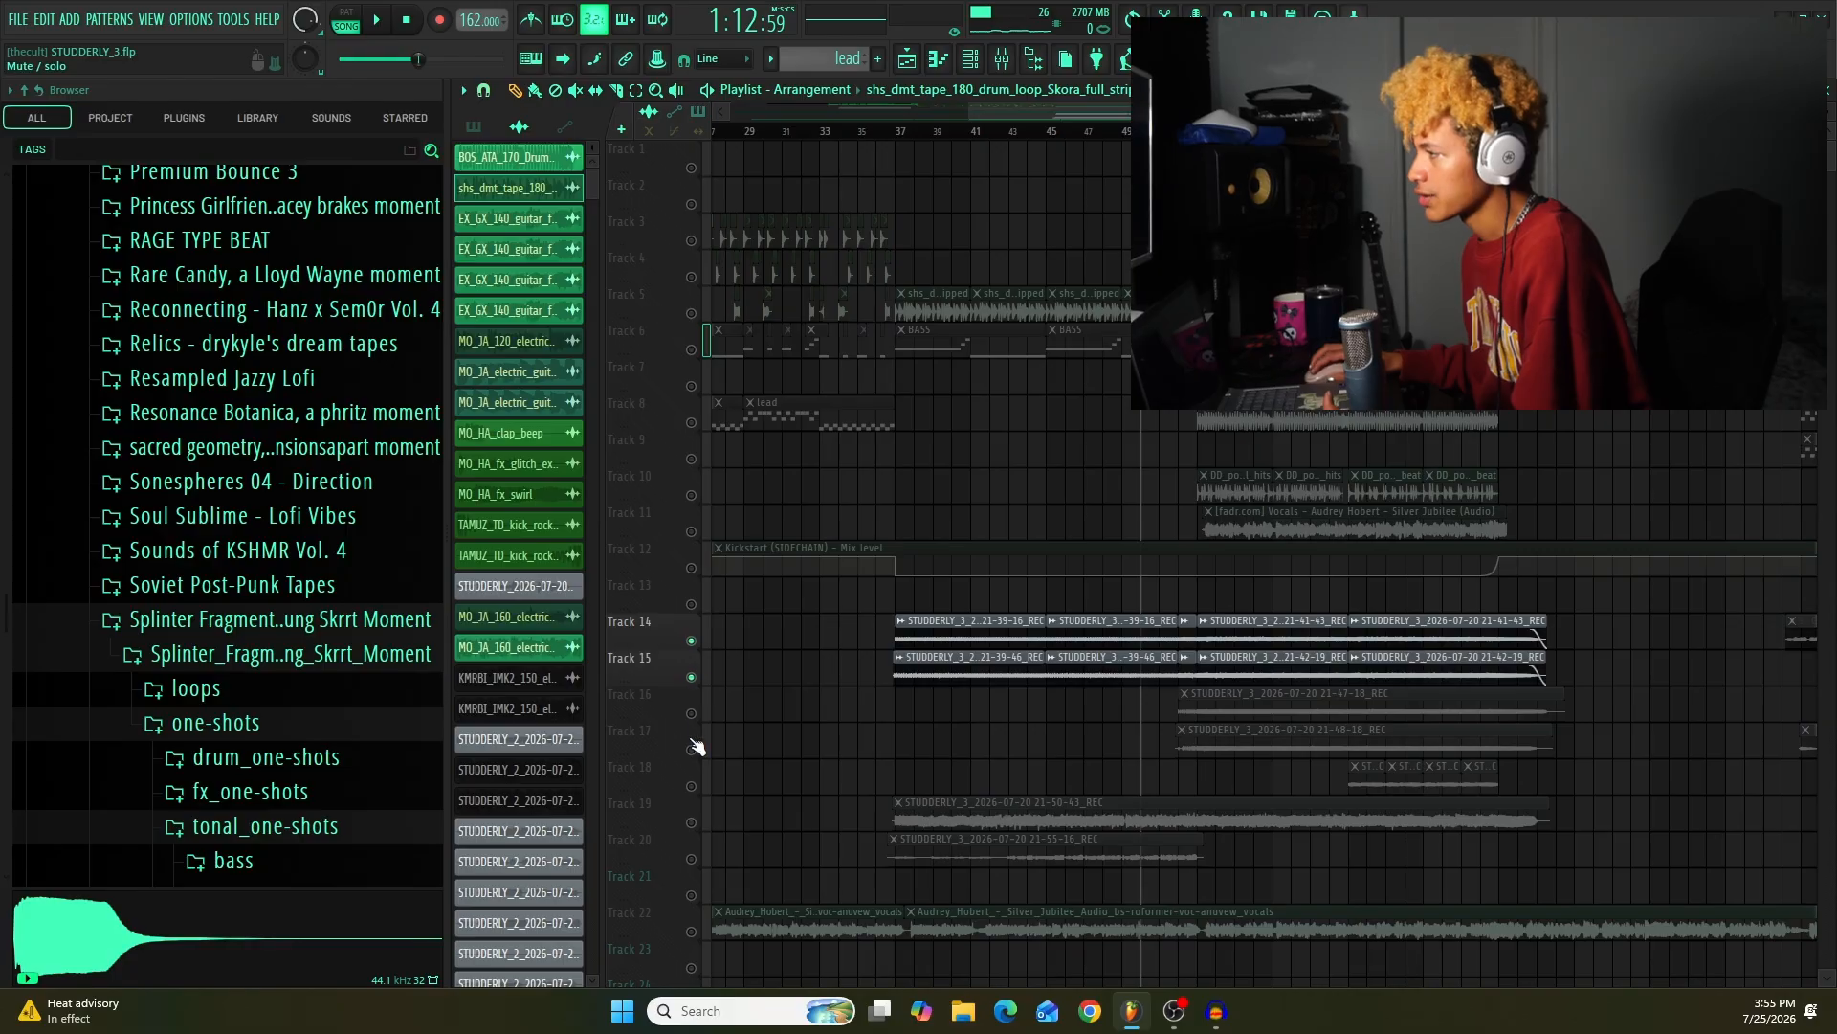
pyautogui.click(691, 823)
pyautogui.click(1048, 130)
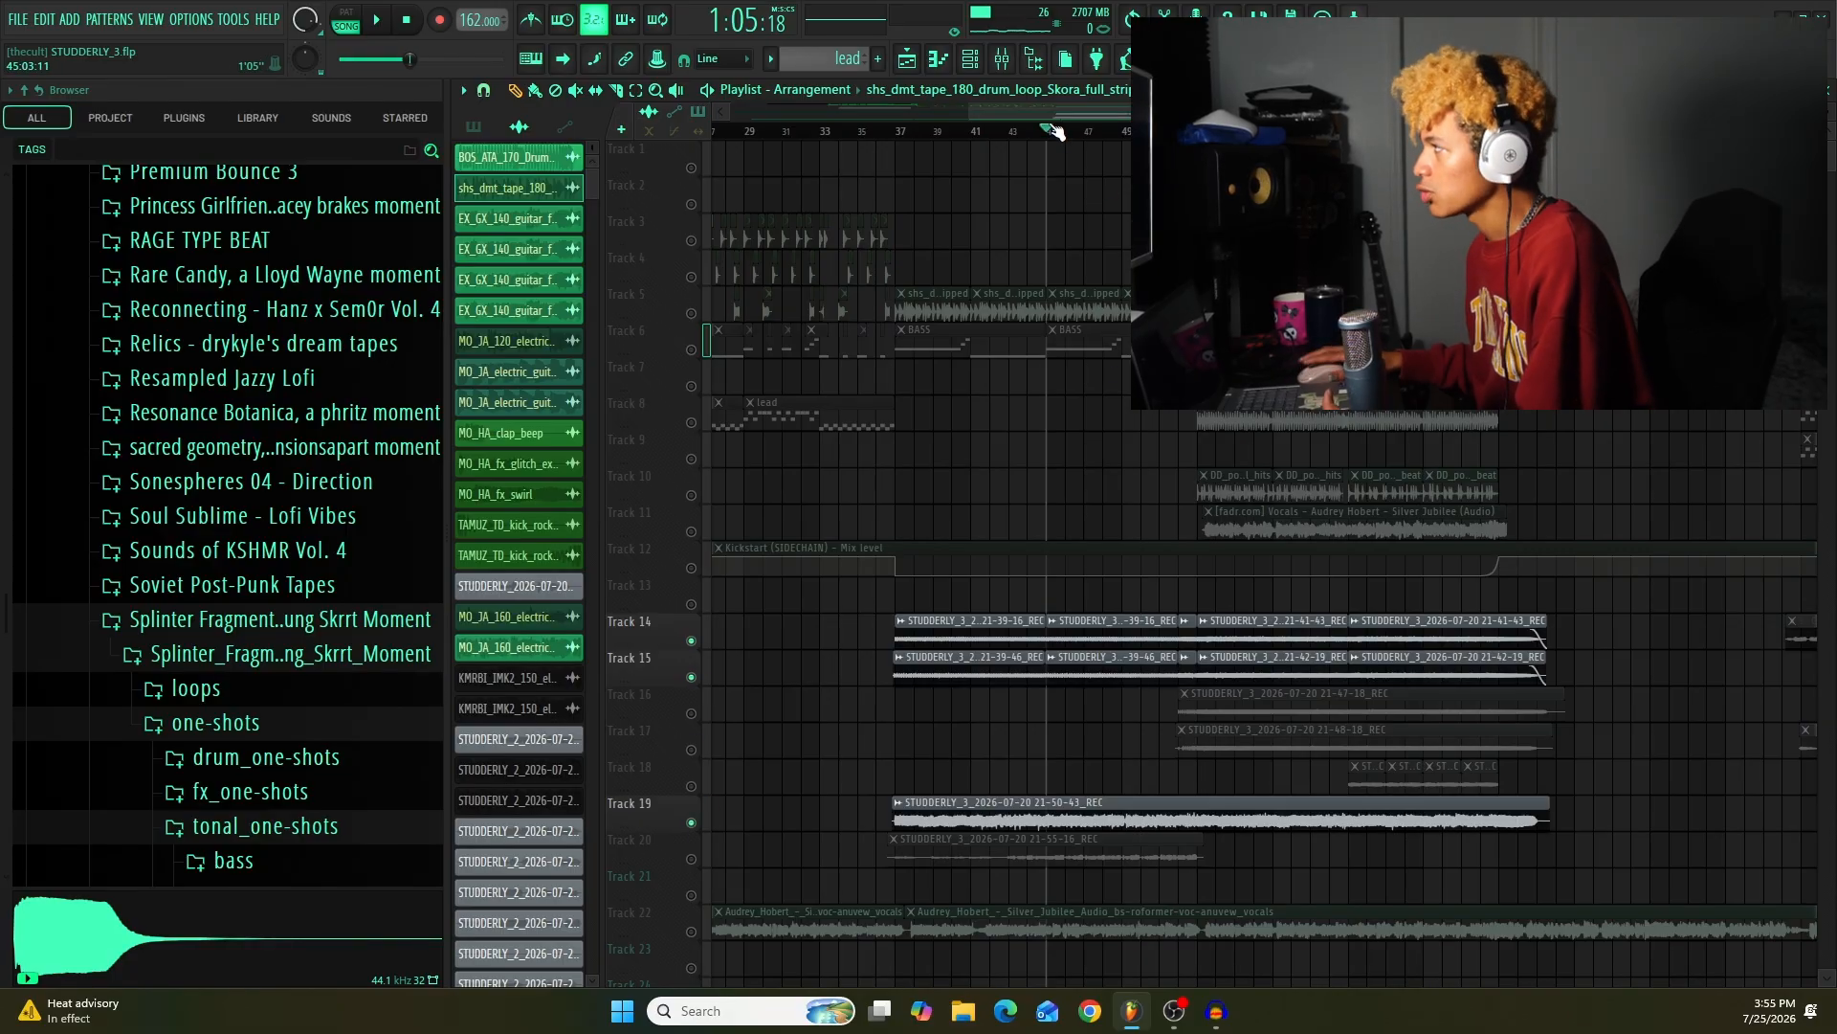
pyautogui.press('space')
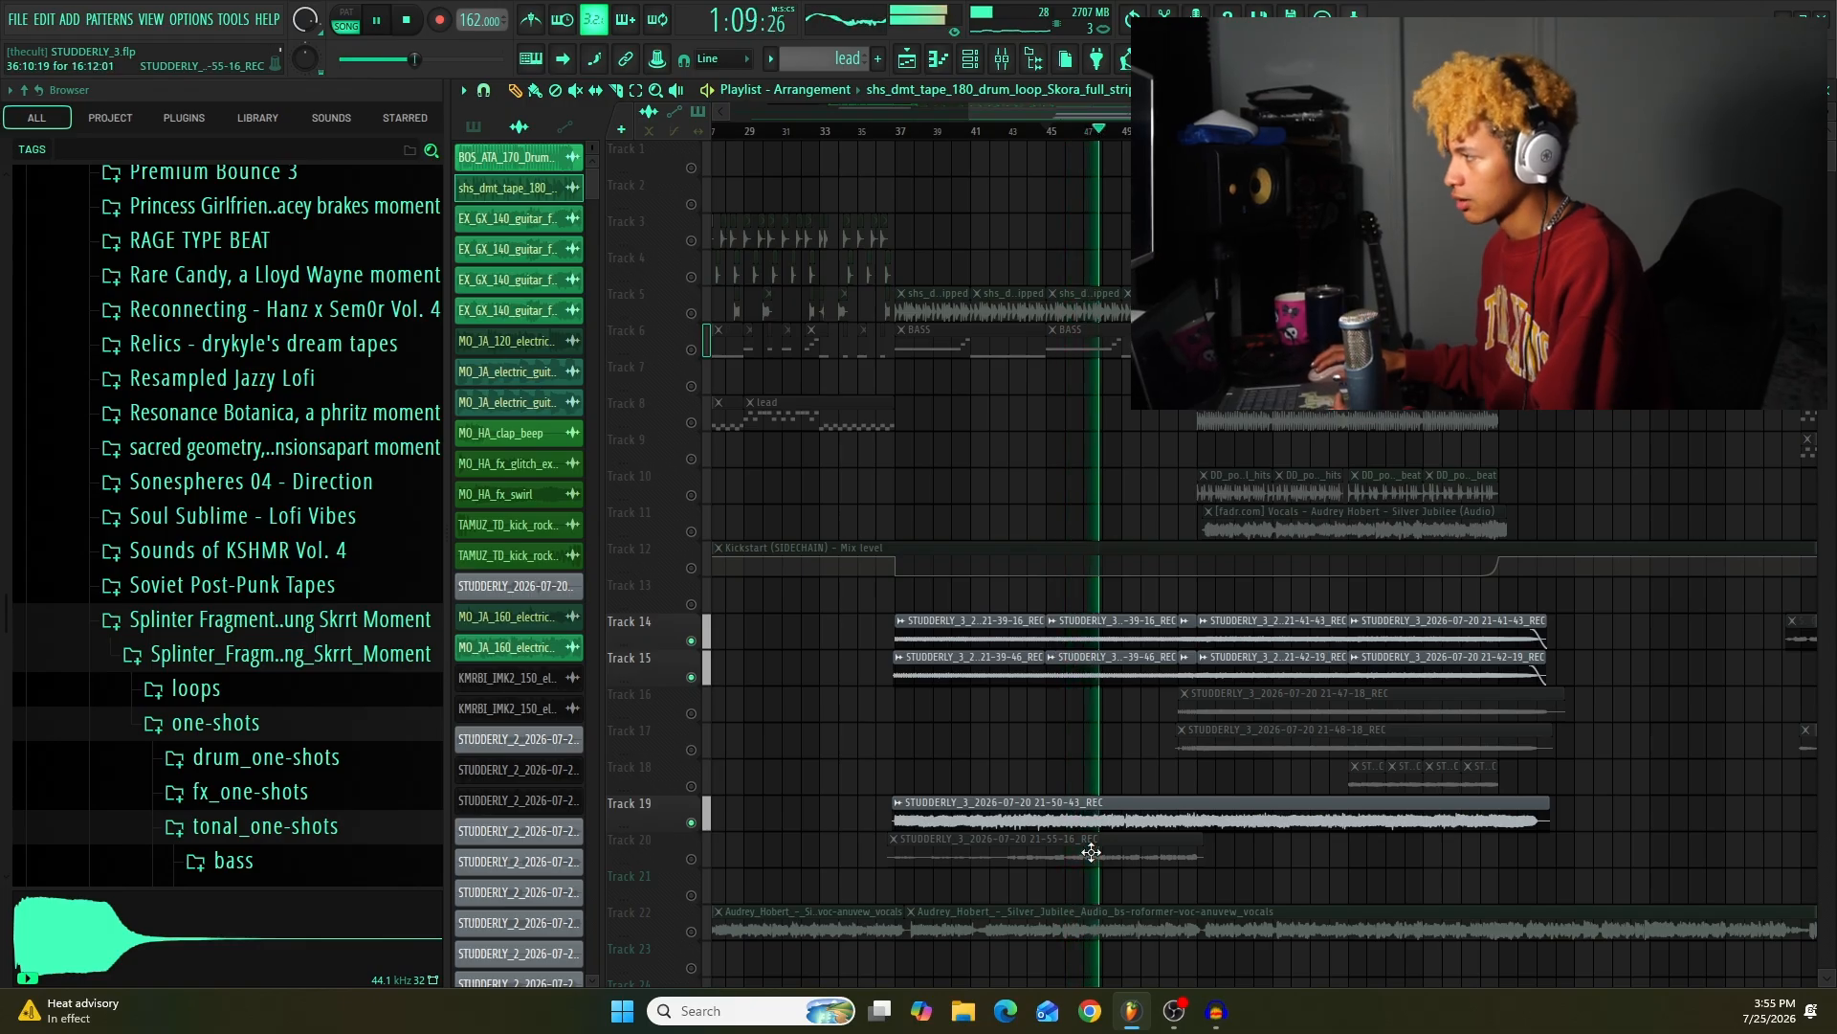
pyautogui.click(703, 677)
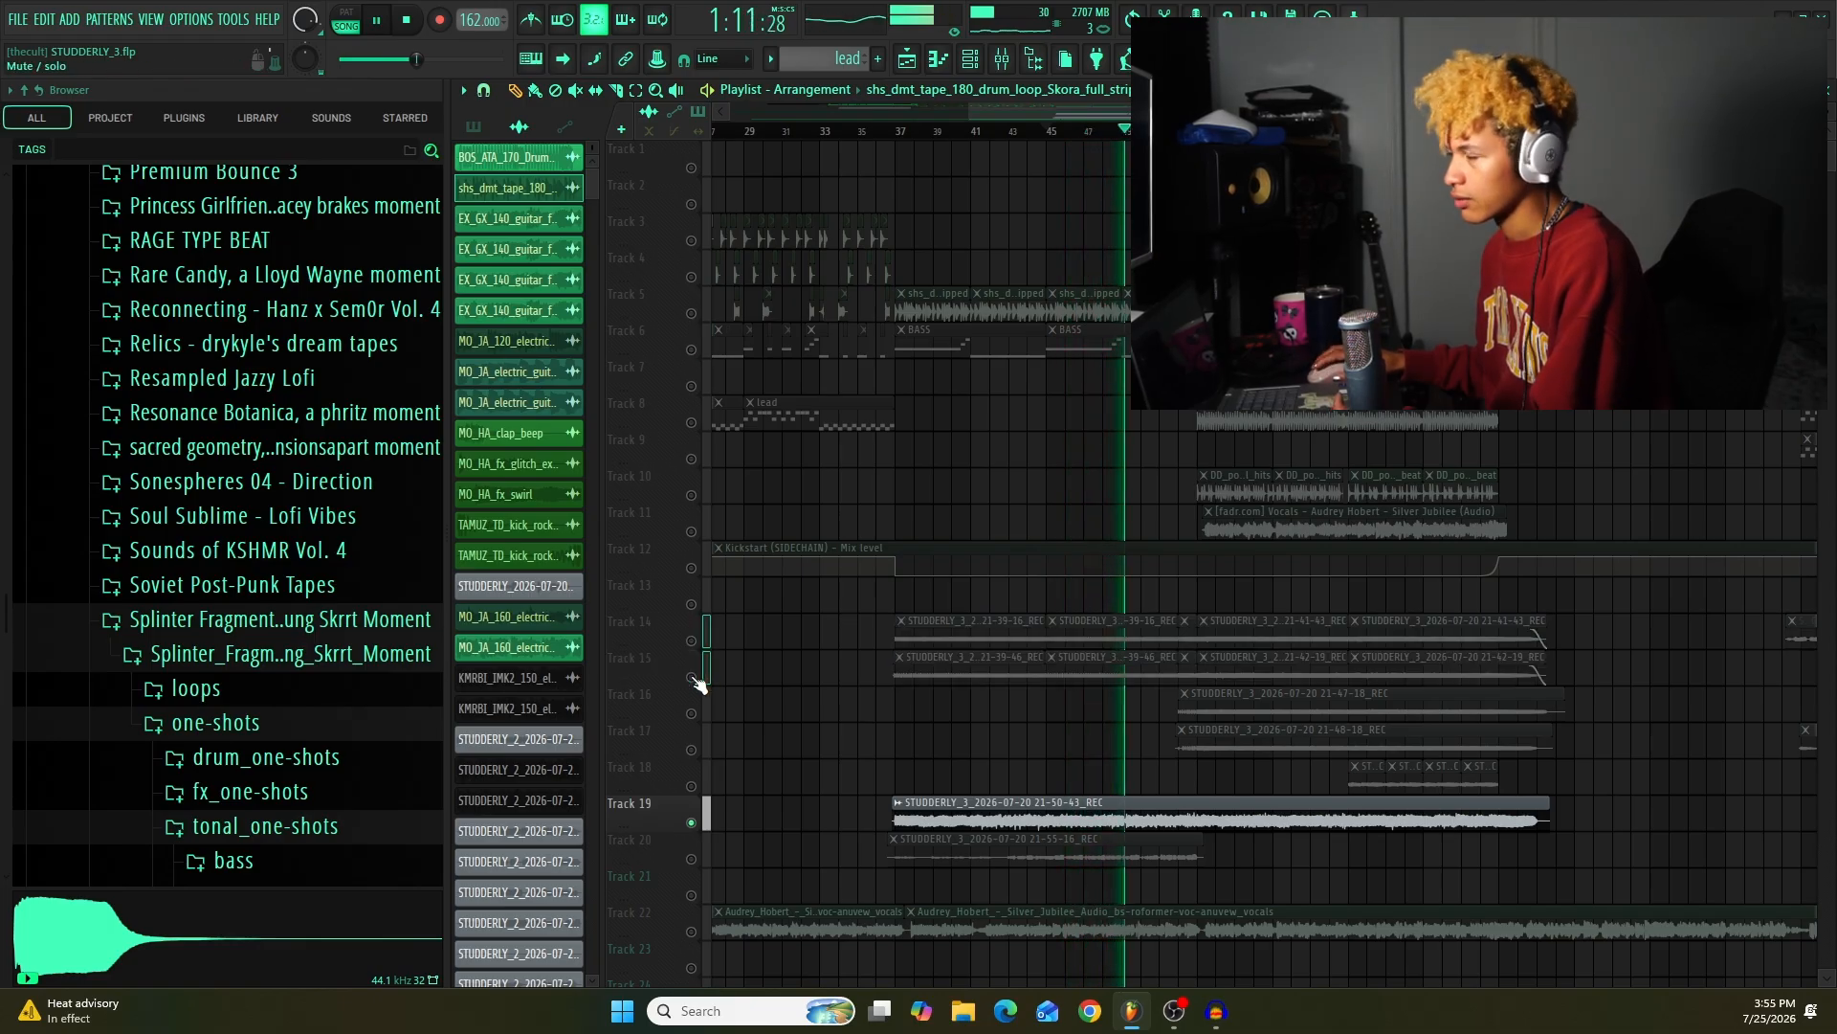
pyautogui.press('space')
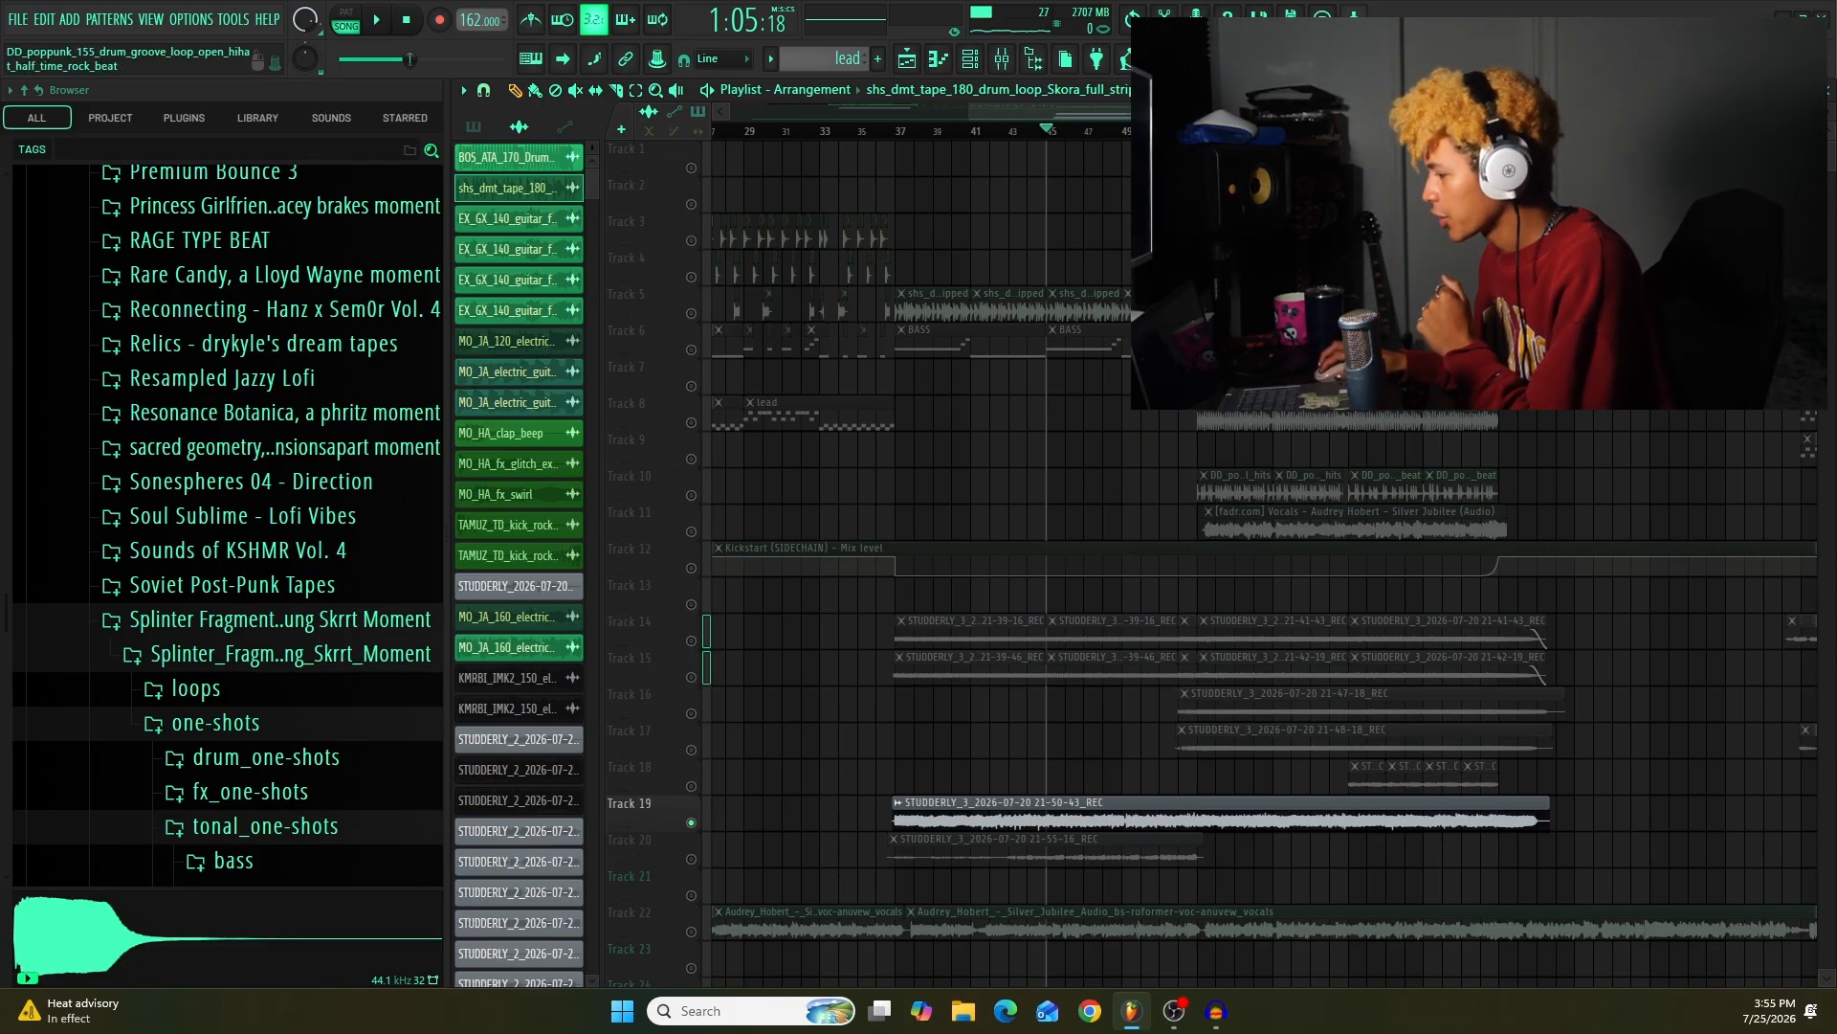
# Step: Inspect the GTR Solo Tool Rack amp on Track 19's guitar recording, browsing its amp presets and amp types
pyautogui.doubleClick(885, 821)
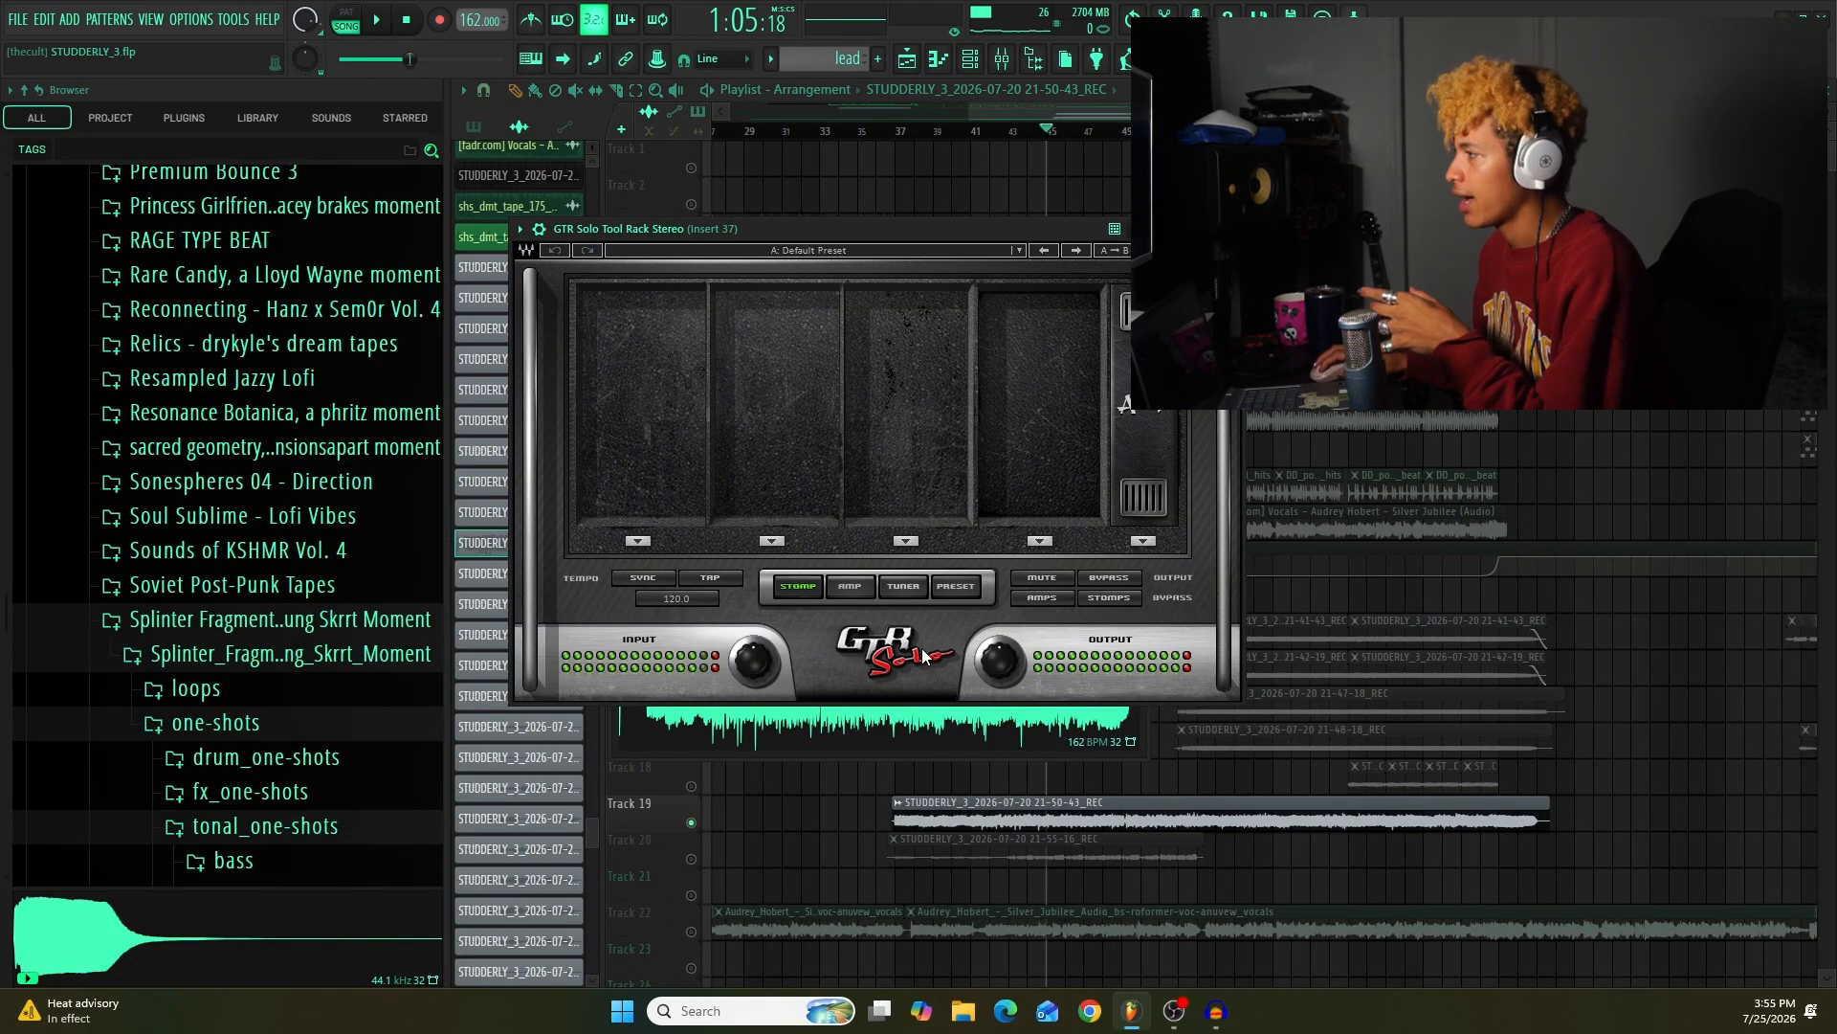
pyautogui.click(852, 589)
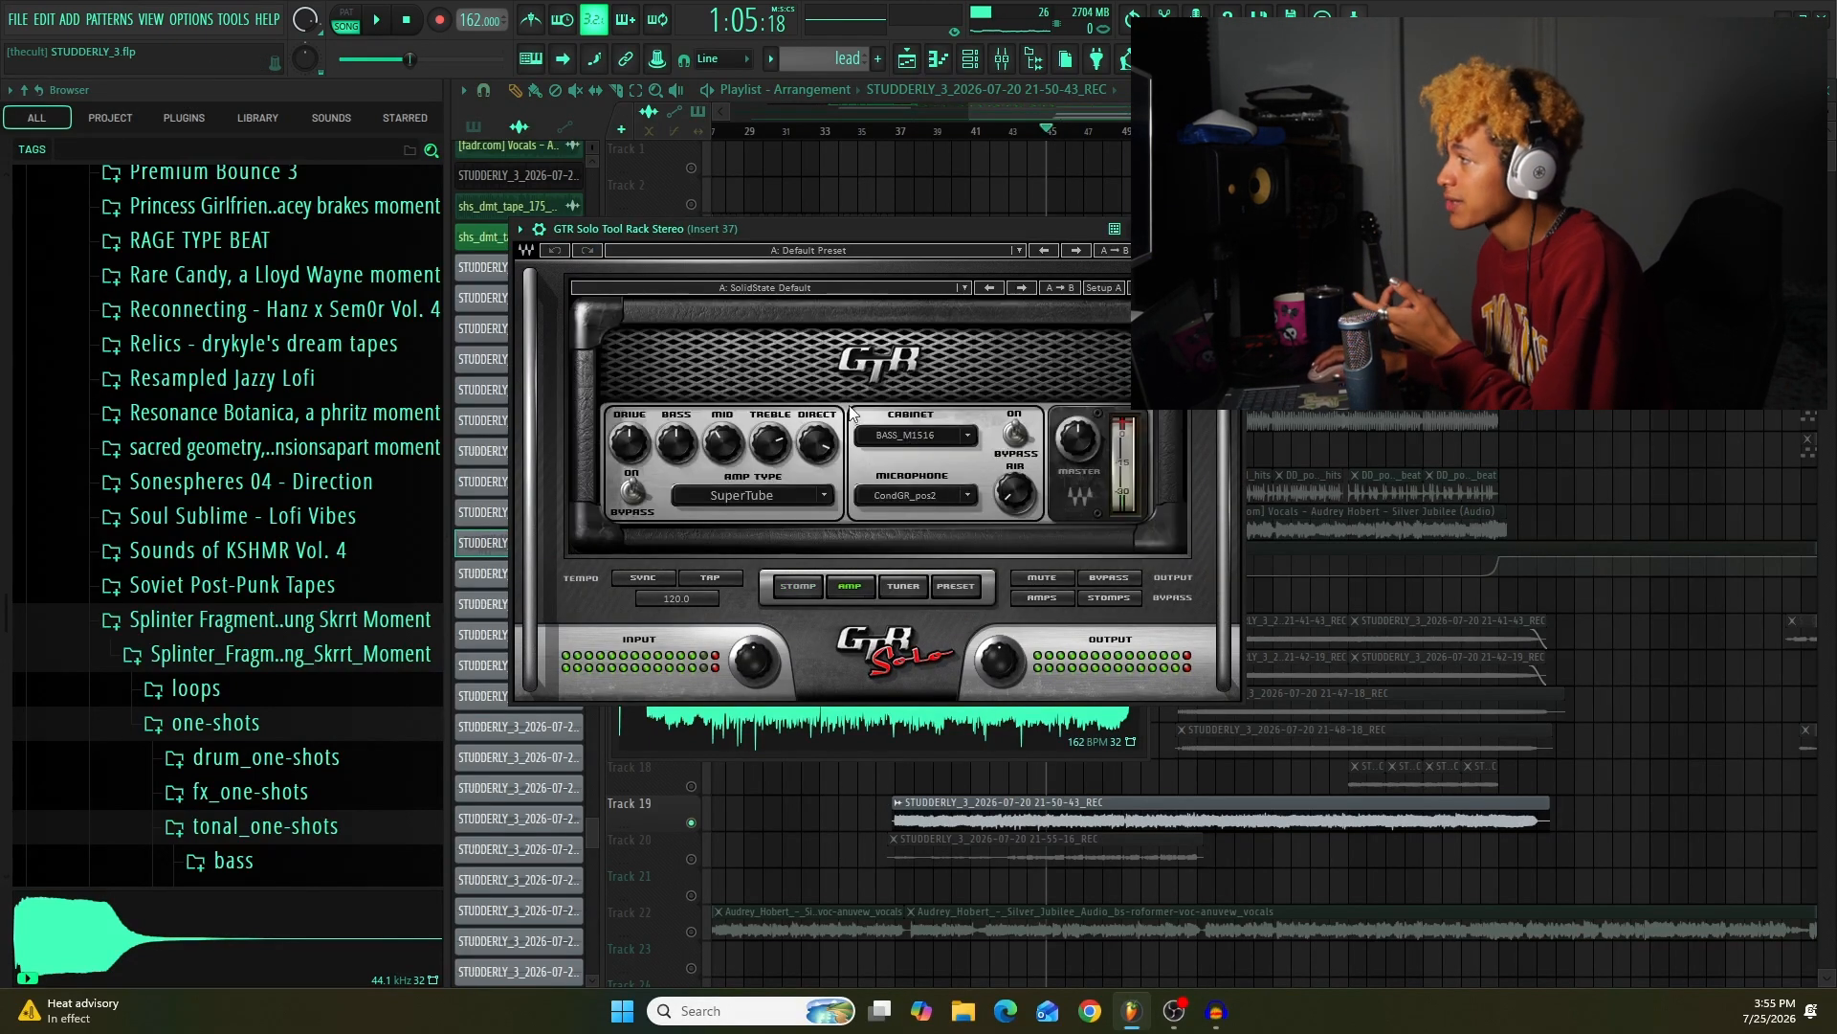
pyautogui.click(821, 296)
pyautogui.moveTo(933, 658)
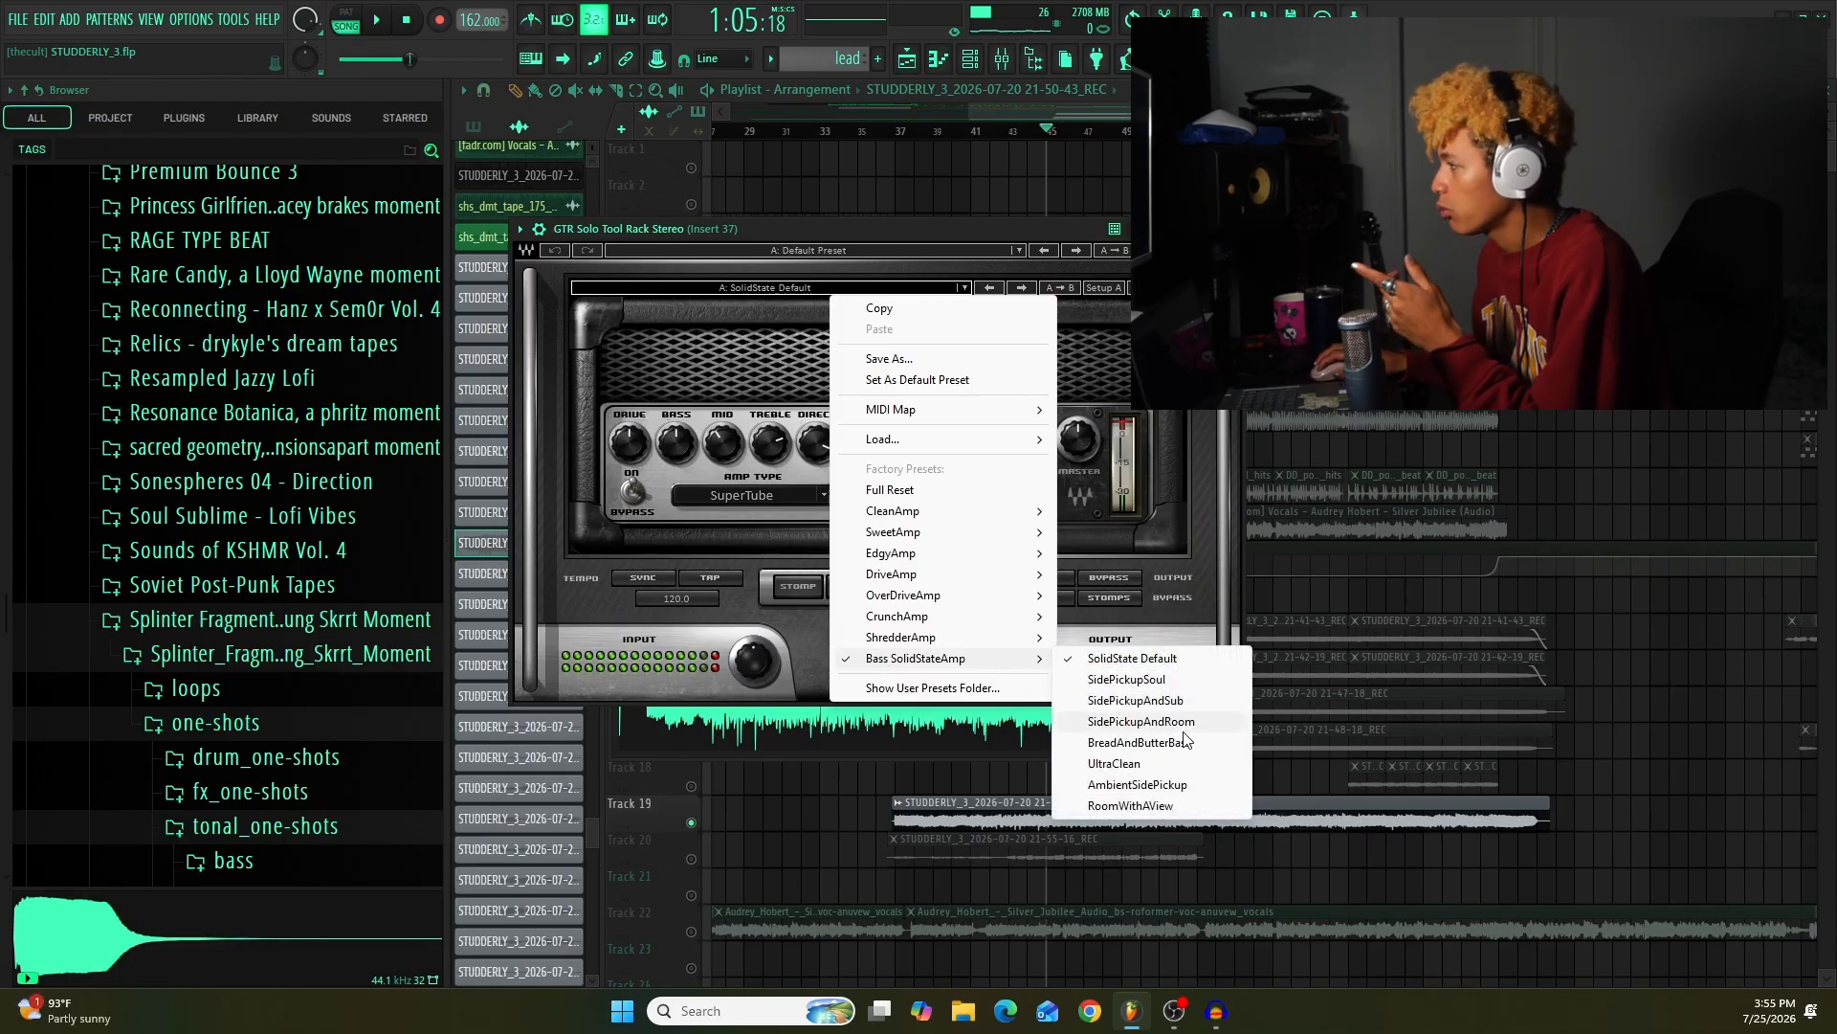
pyautogui.click(824, 495)
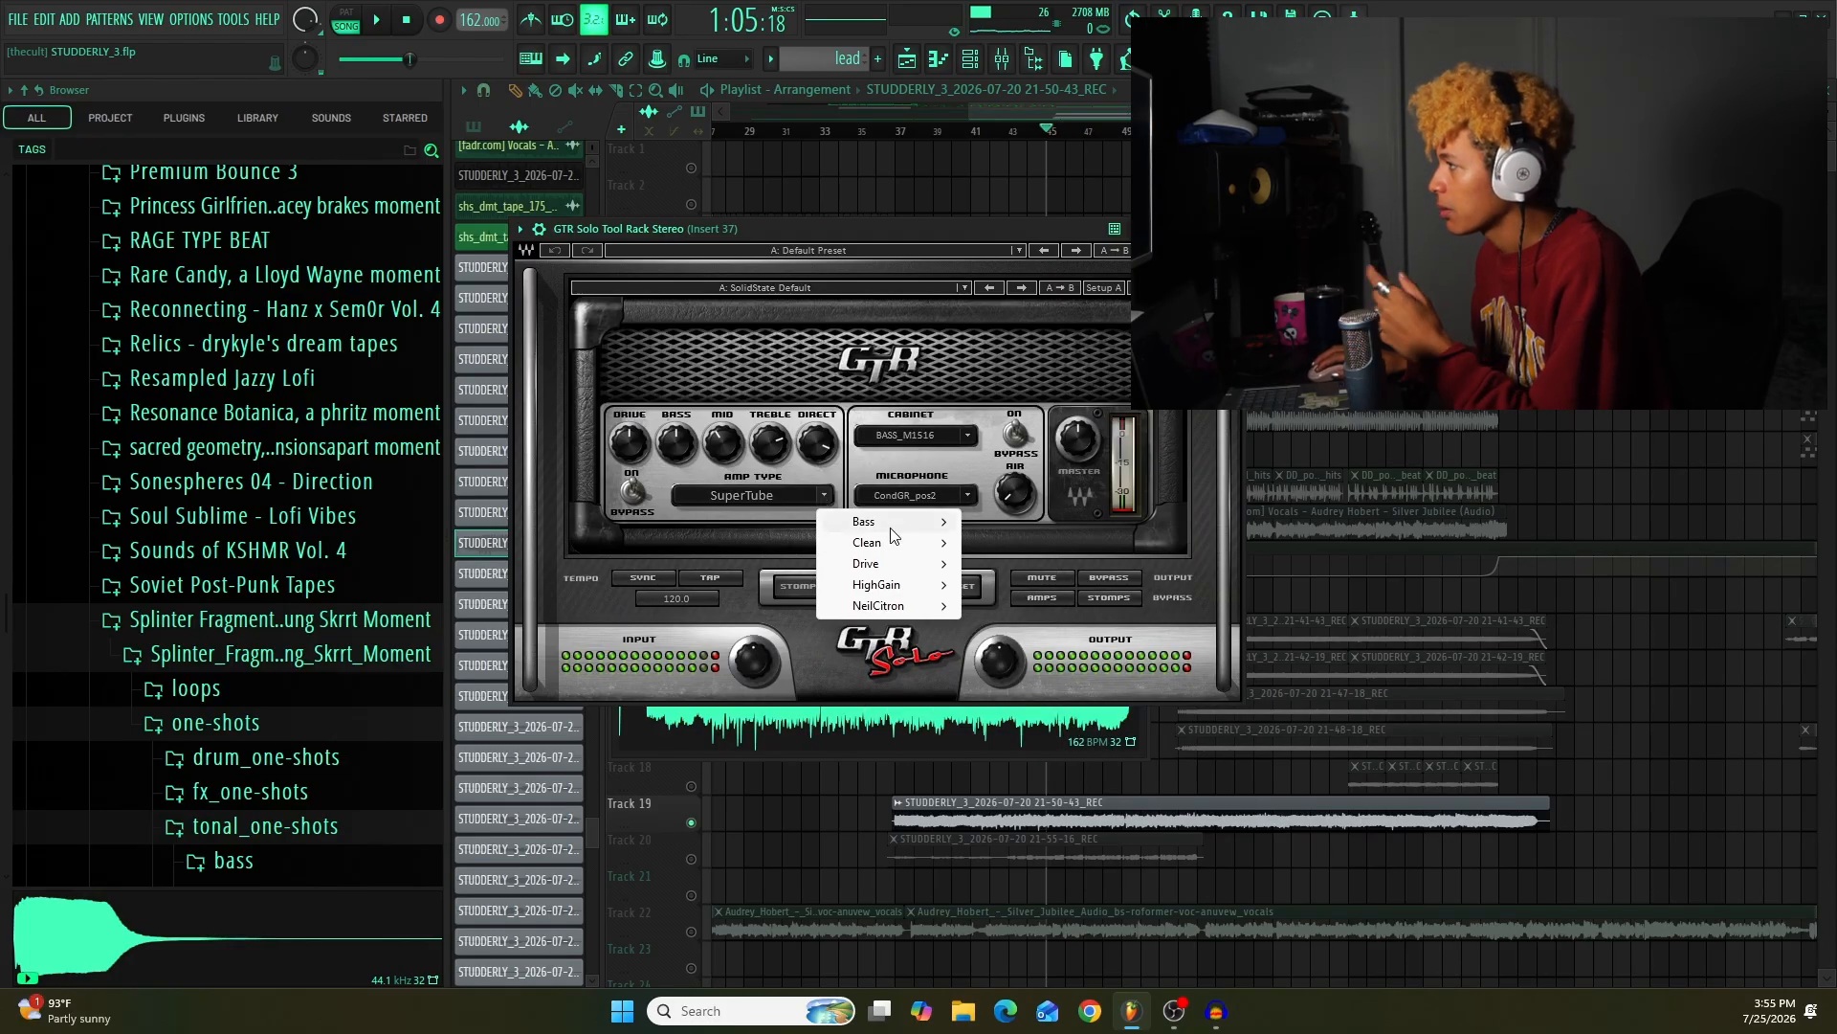
pyautogui.click(727, 554)
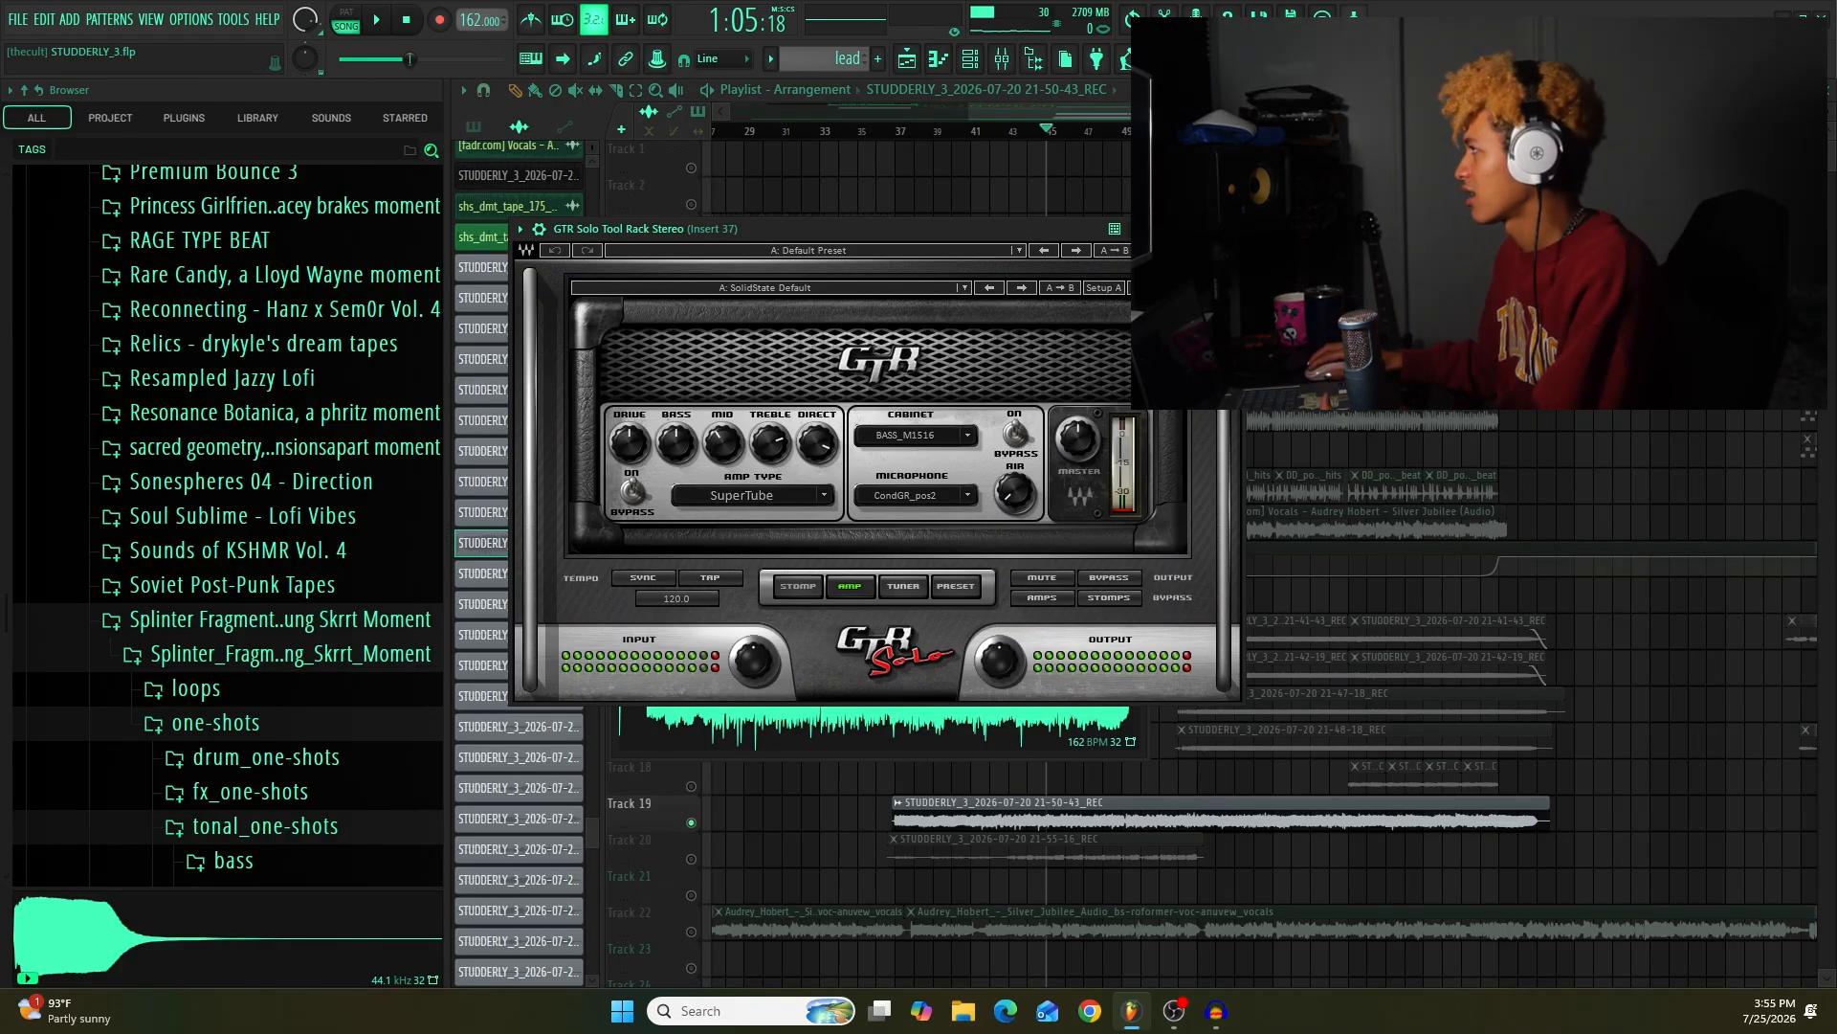
pyautogui.press('Escape')
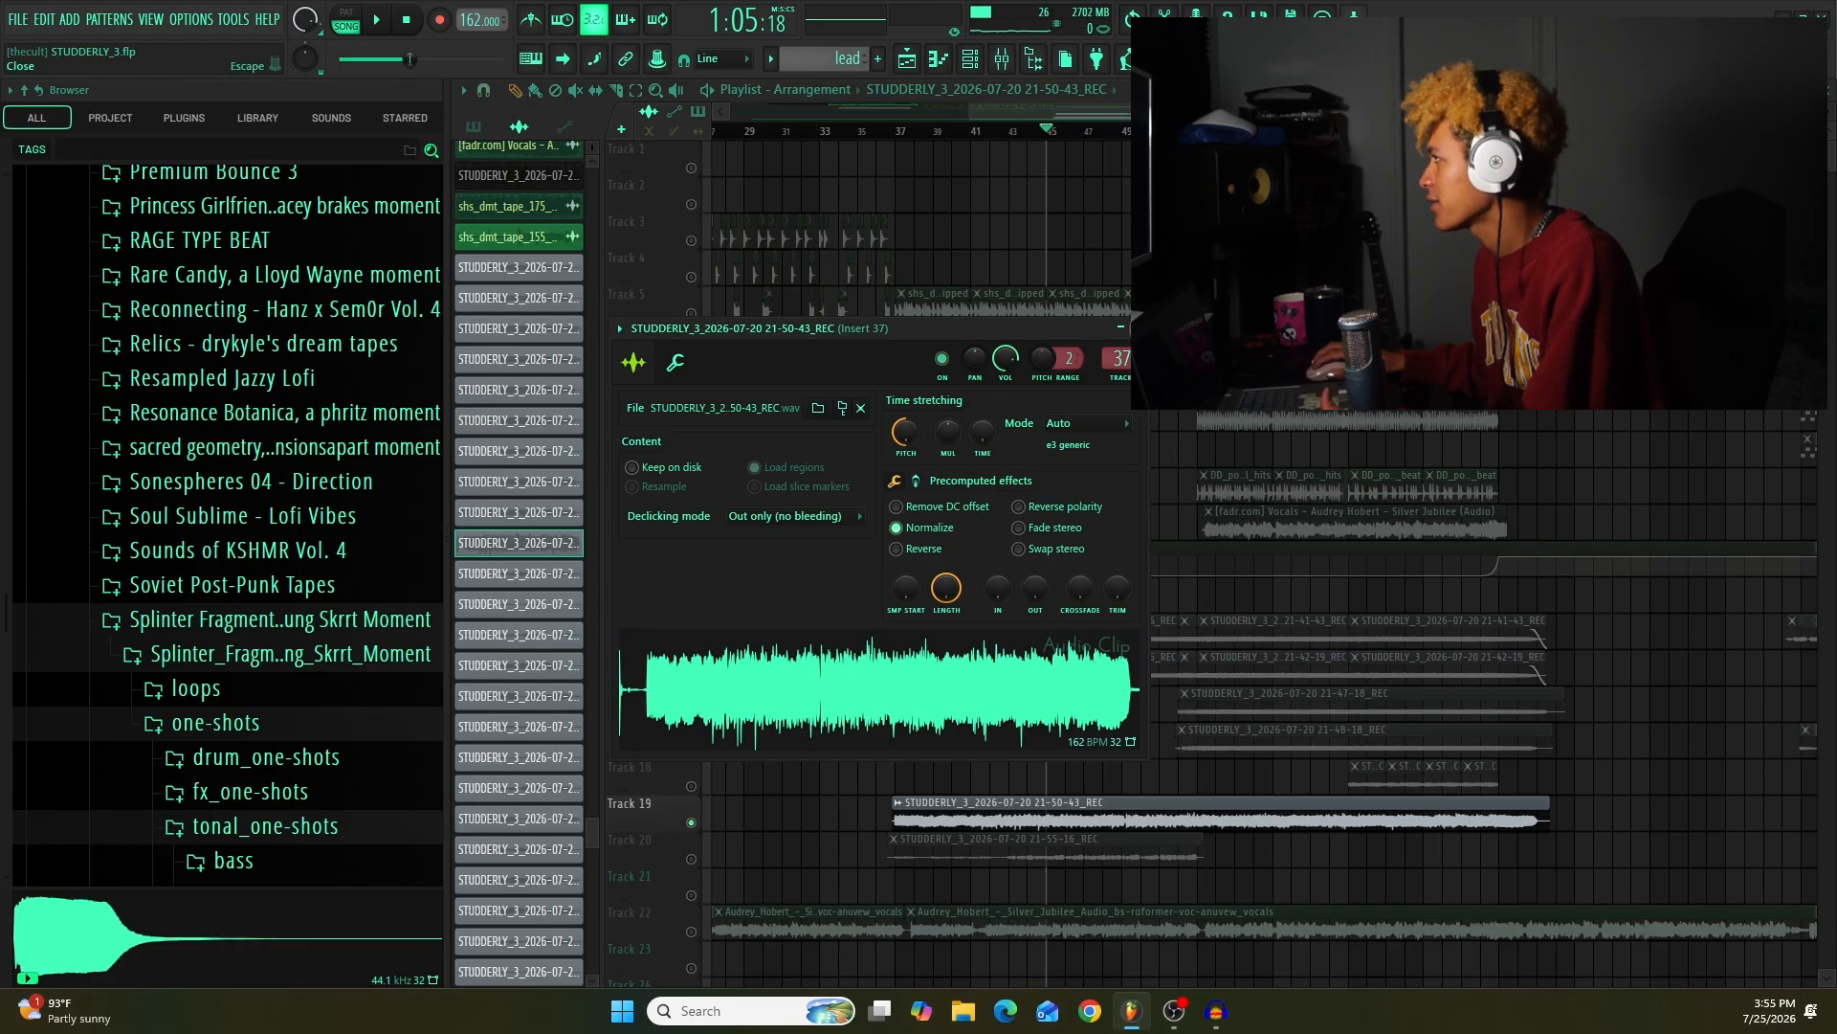
pyautogui.press('Escape')
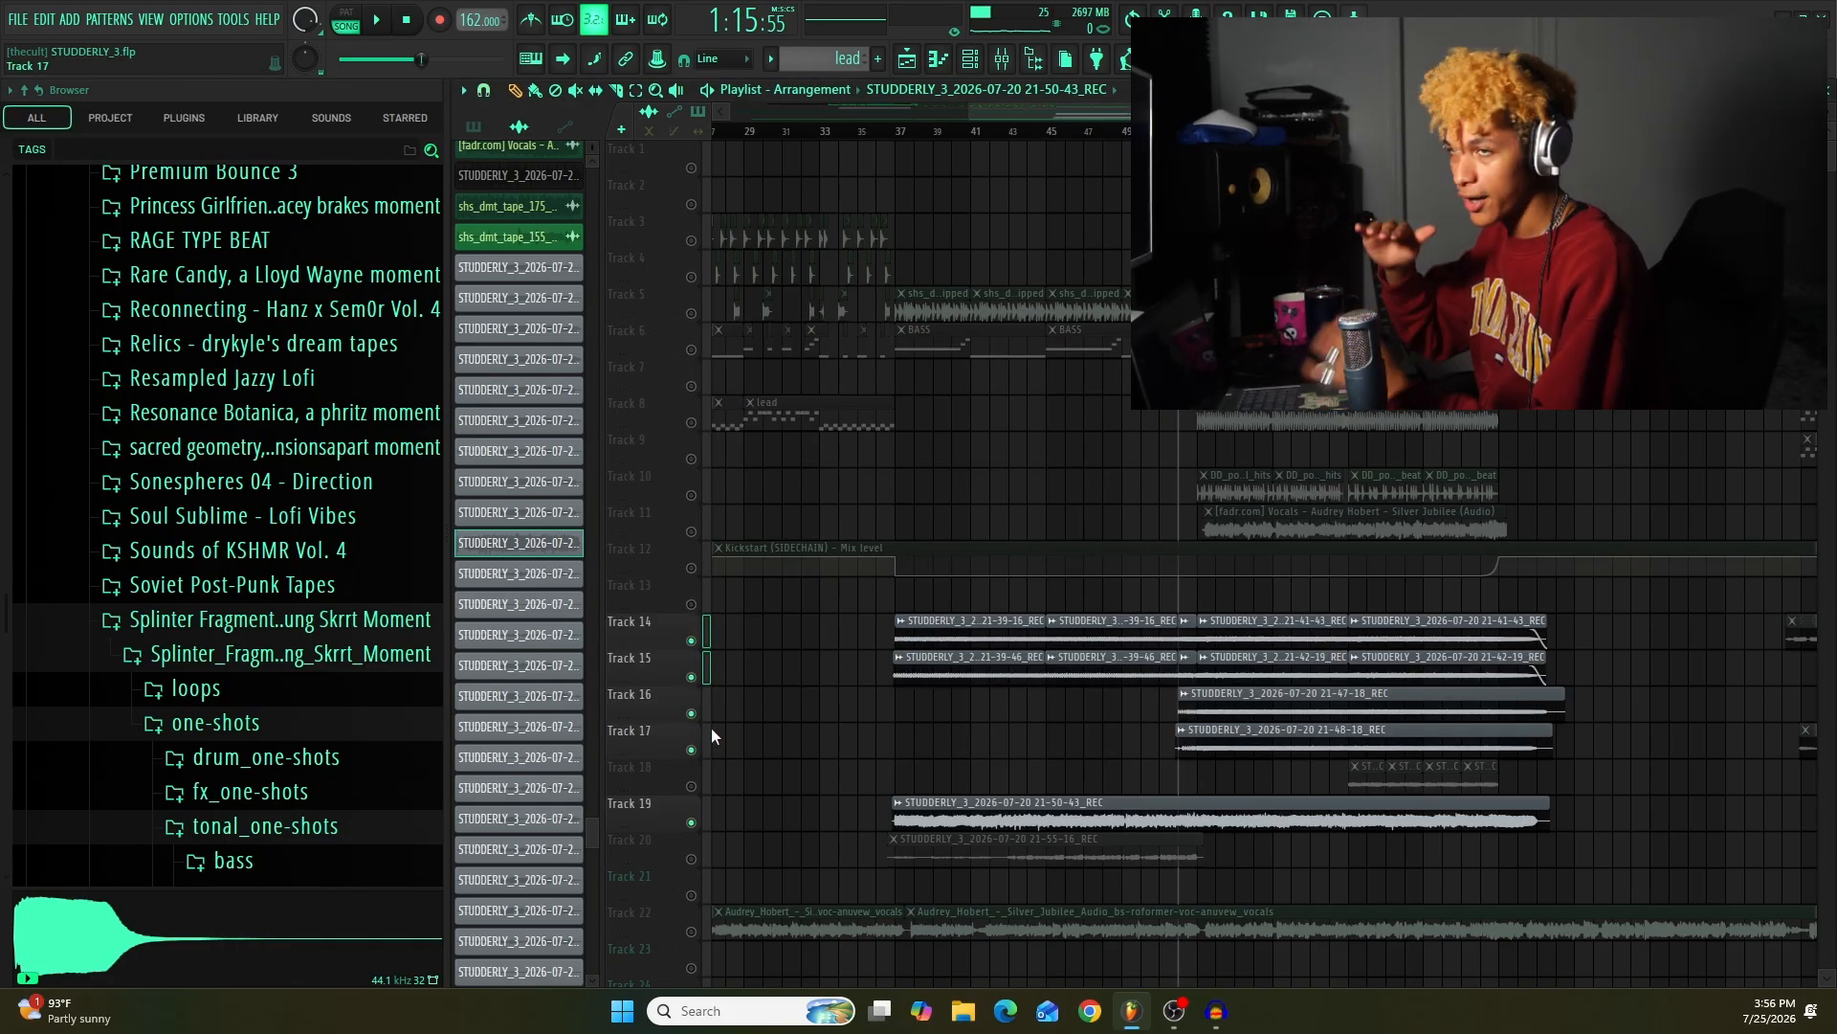
# Step: Mute Track 19, play Tracks 14 to 17 from bar 52, and solo Tracks 14 and 15 during playback
pyautogui.click(691, 822)
pyautogui.press('space')
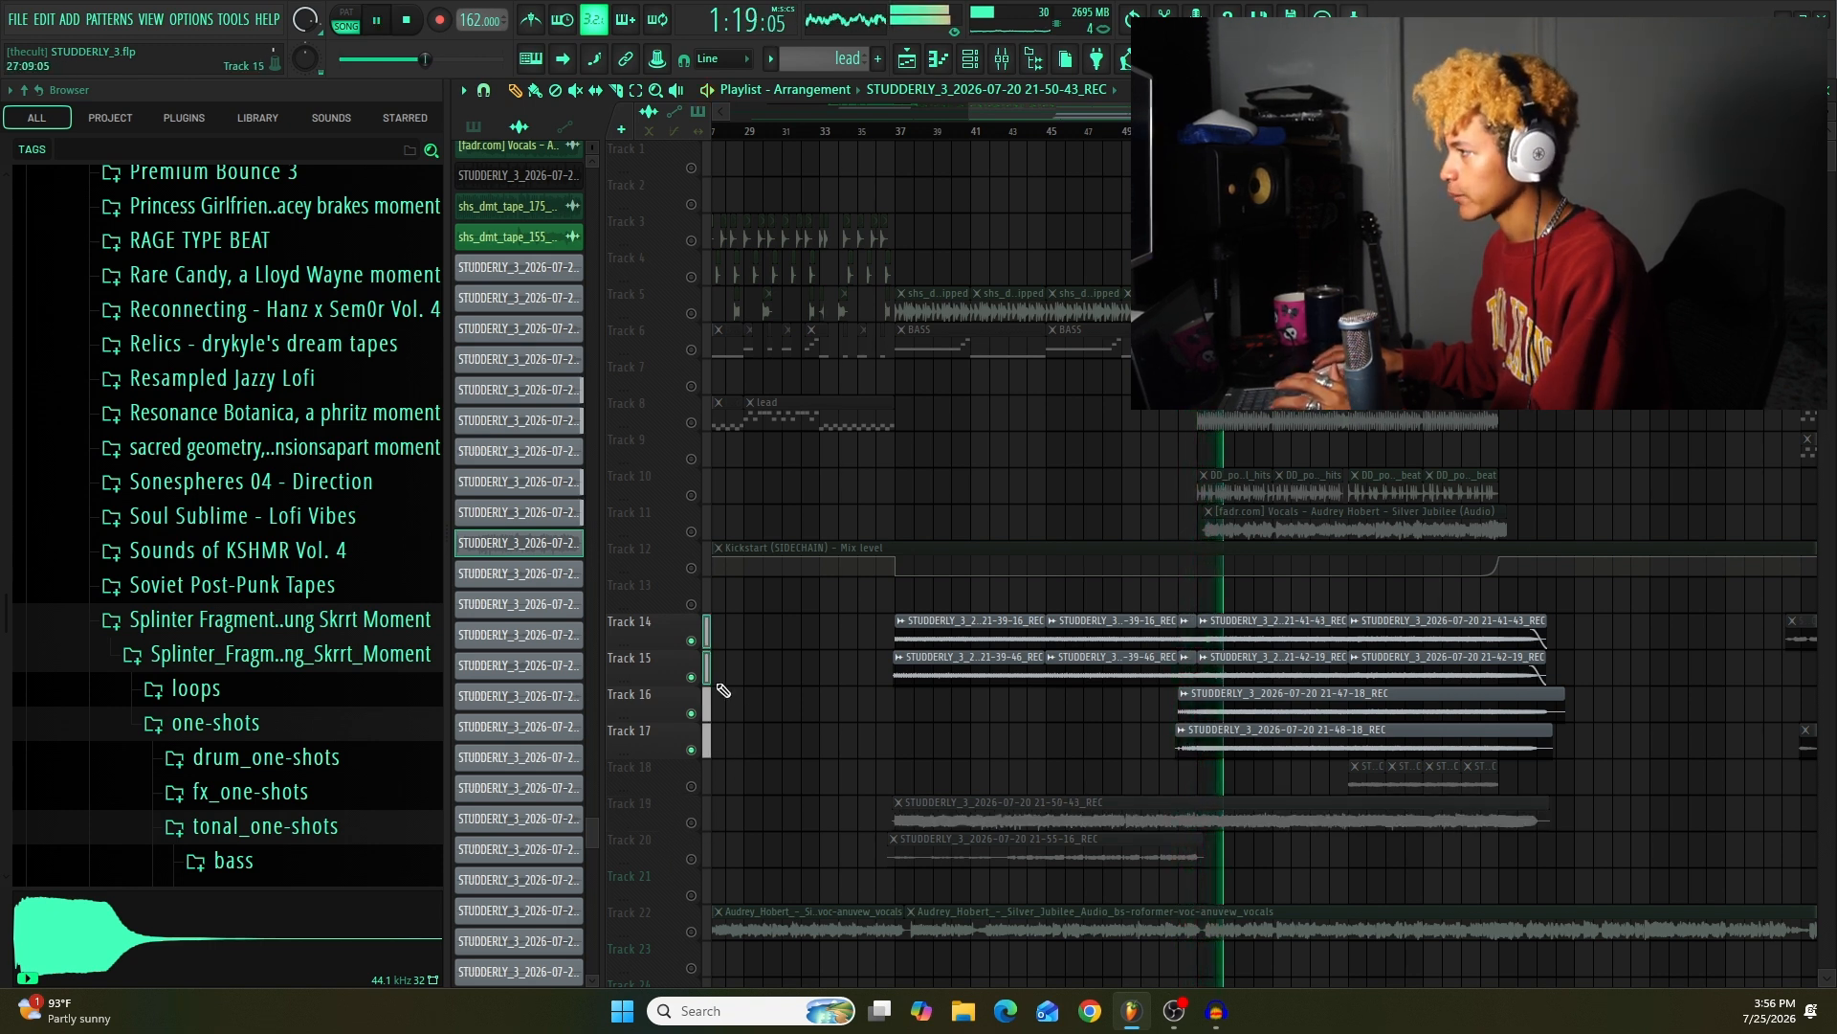
pyautogui.rightClick(695, 641)
pyautogui.rightClick(695, 642)
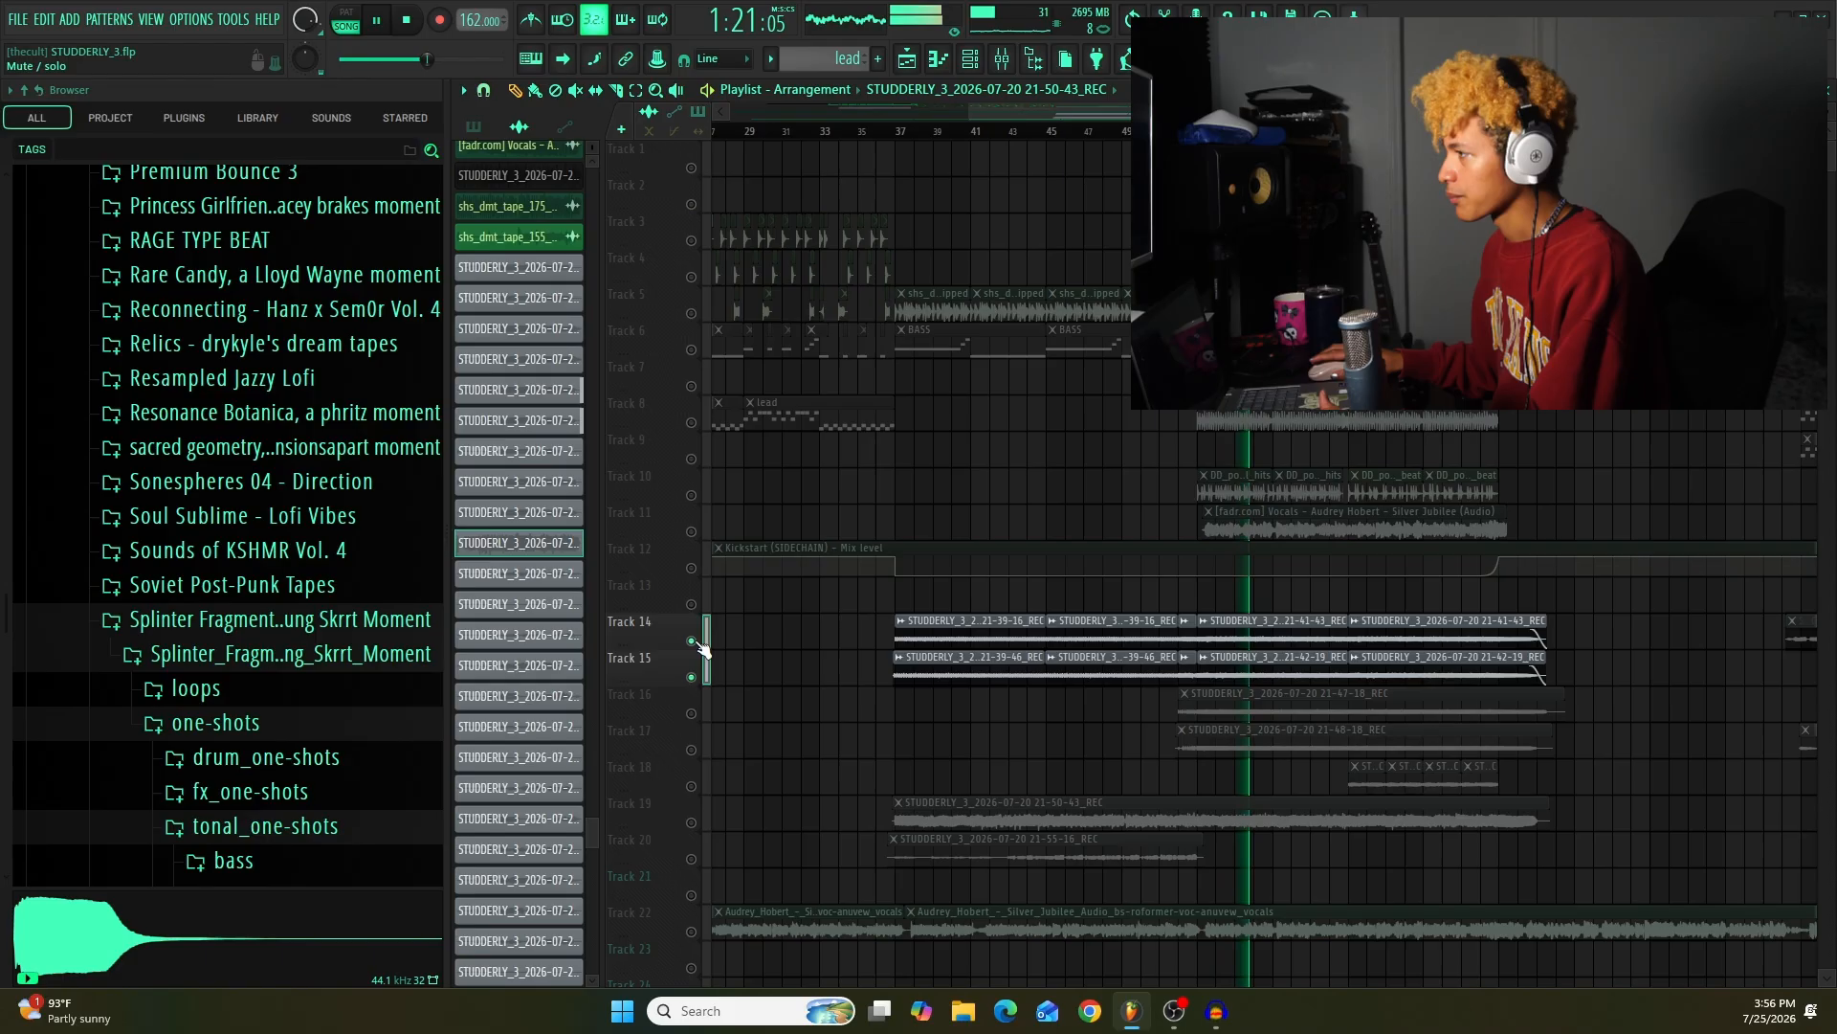
pyautogui.press('space')
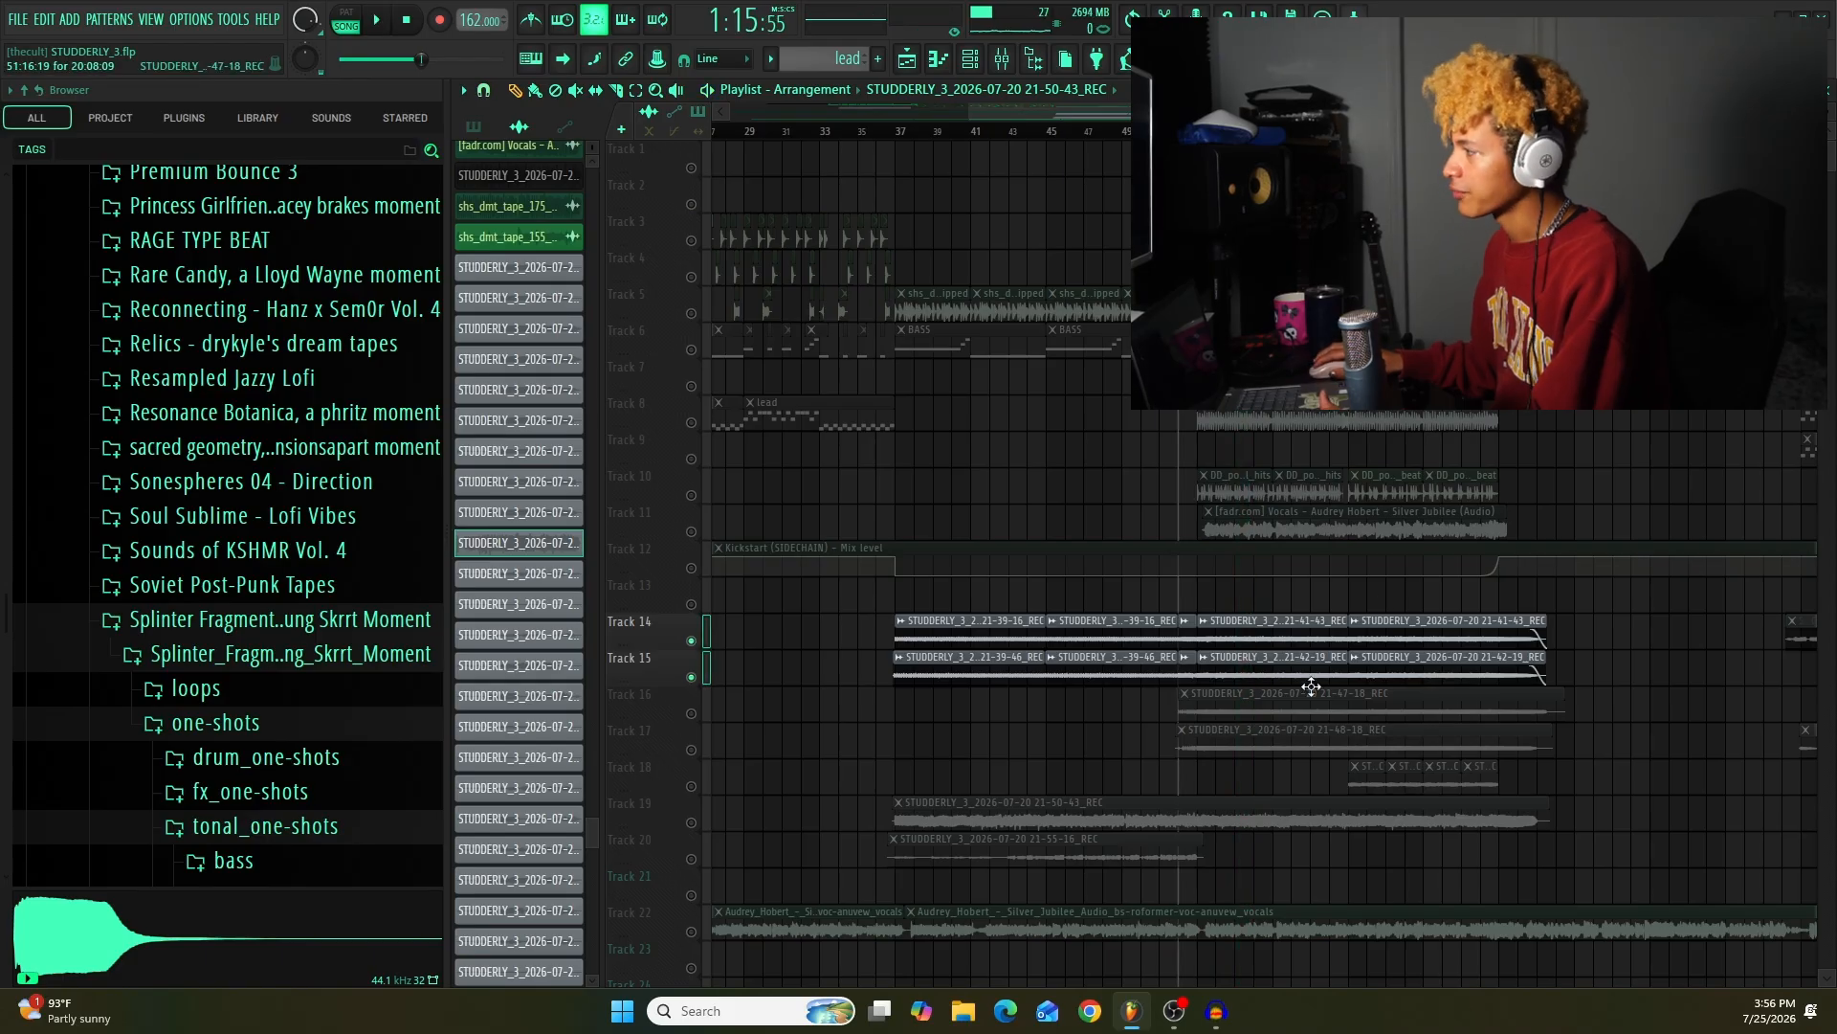
# Step: Solo Tracks 16 and 17 and play the pair from bar 52
pyautogui.rightClick(695, 751)
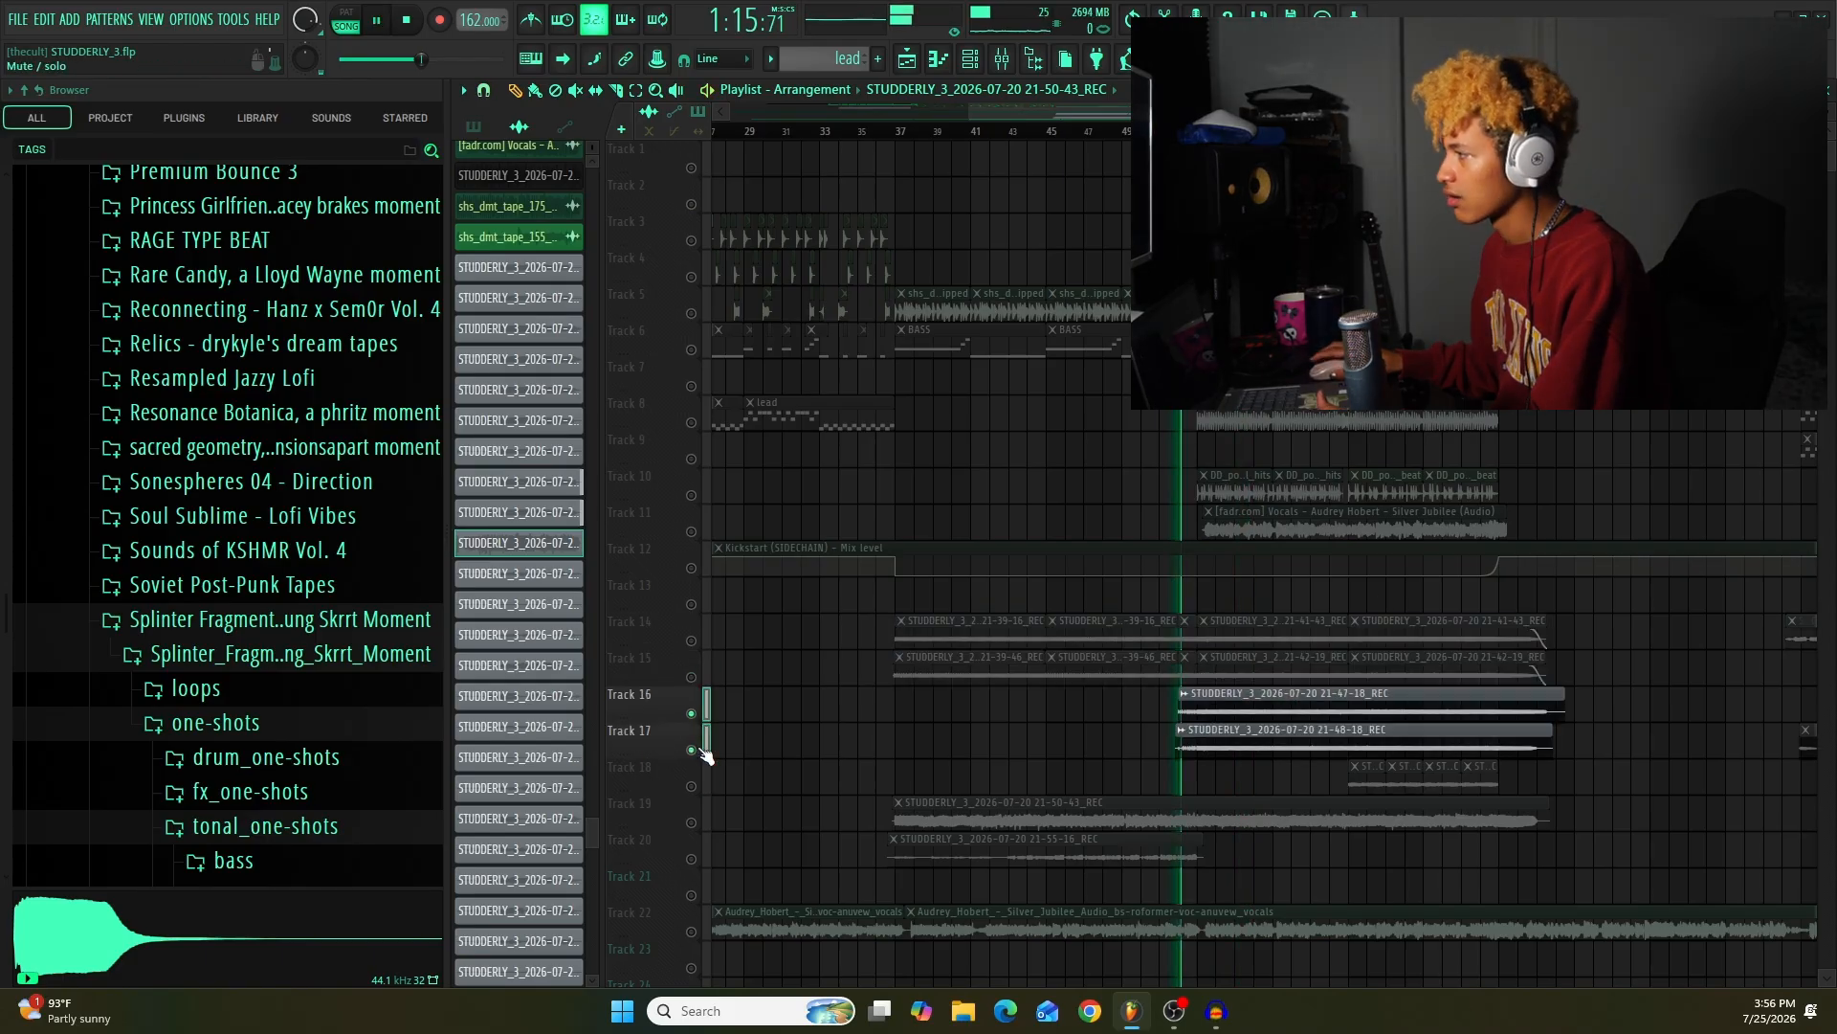
pyautogui.press('space')
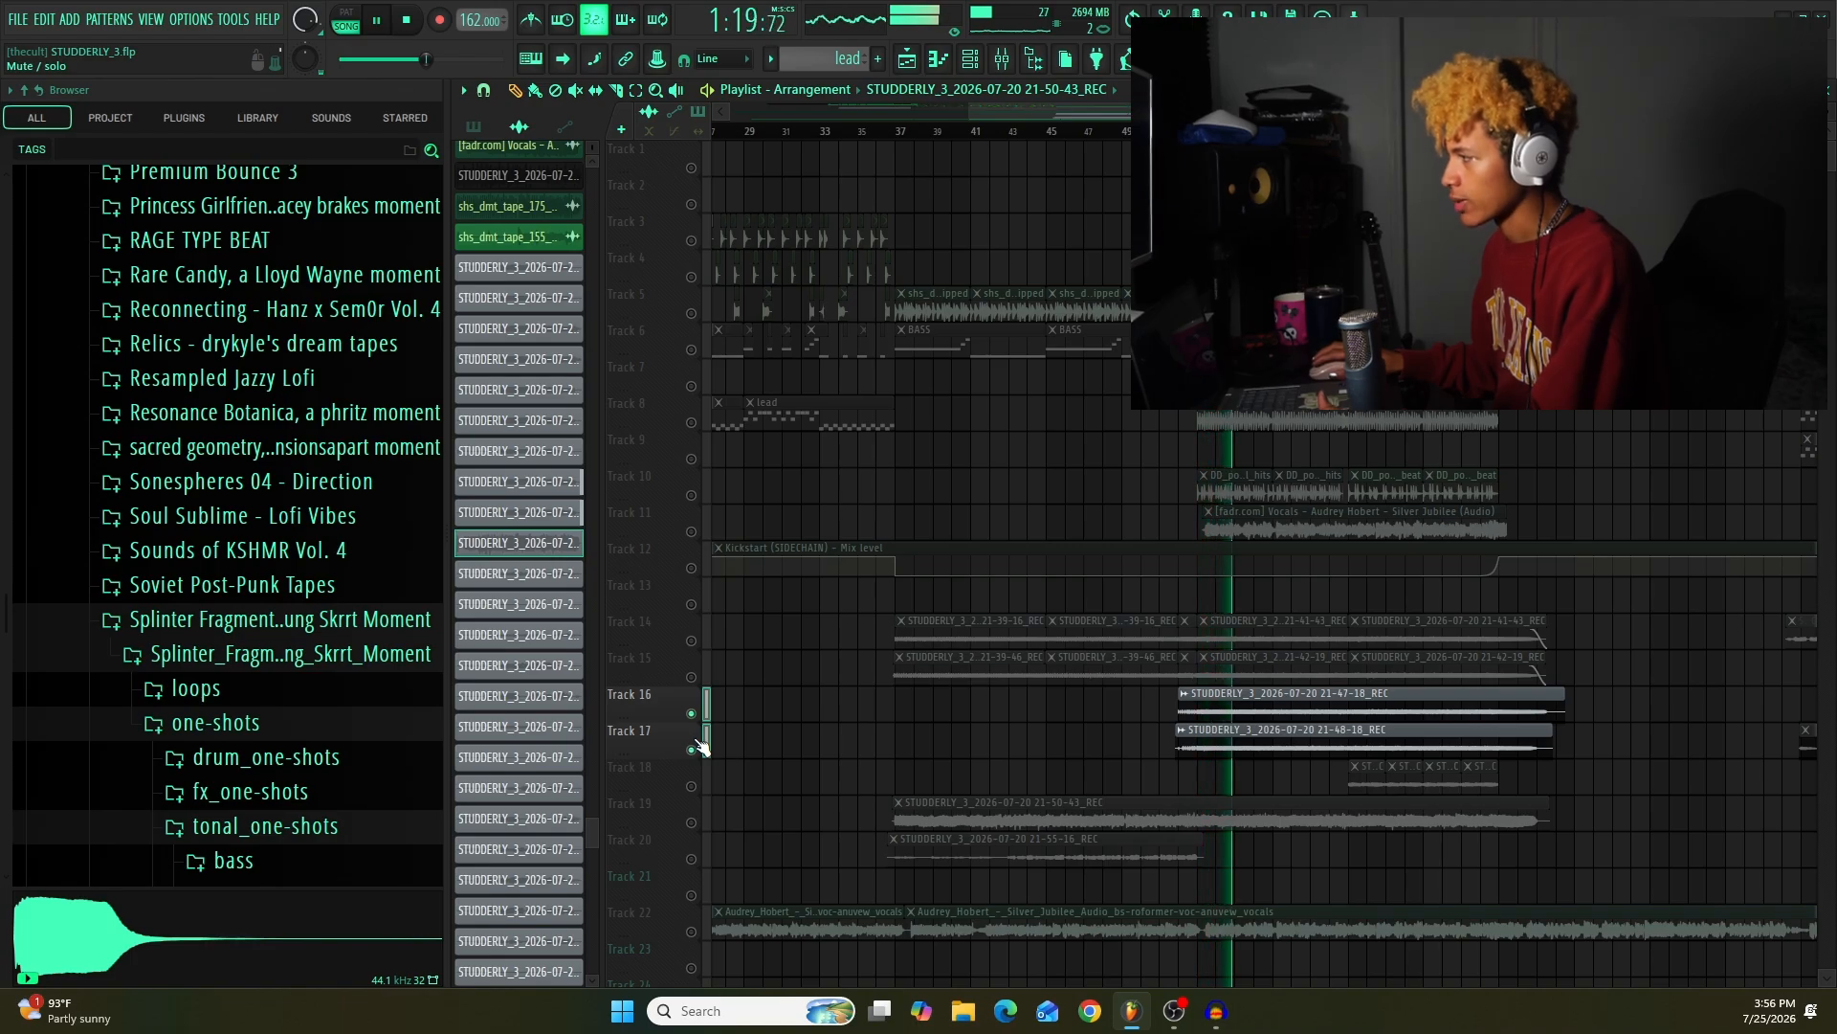
pyautogui.press('space')
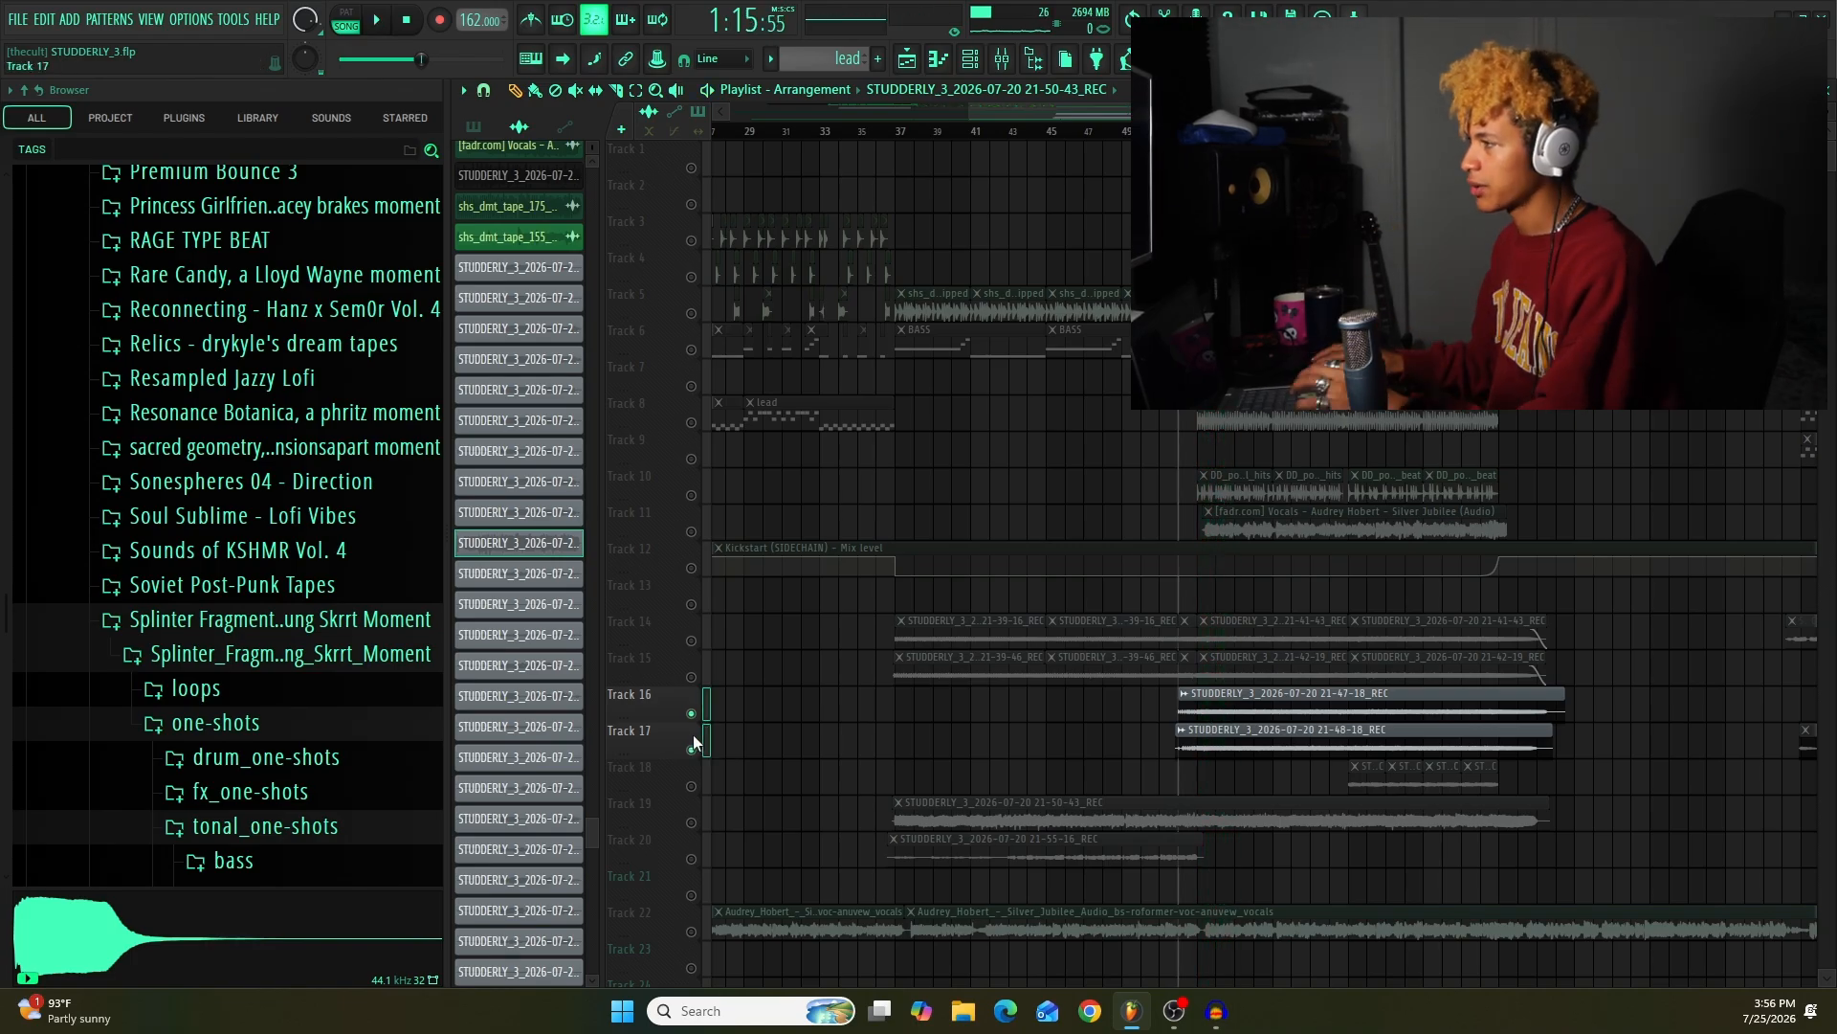
# Step: Unmute Tracks 14 and 15 and play them together with Tracks 16 and 17 from bar 52
pyautogui.click(691, 677)
pyautogui.click(691, 640)
pyautogui.press('space')
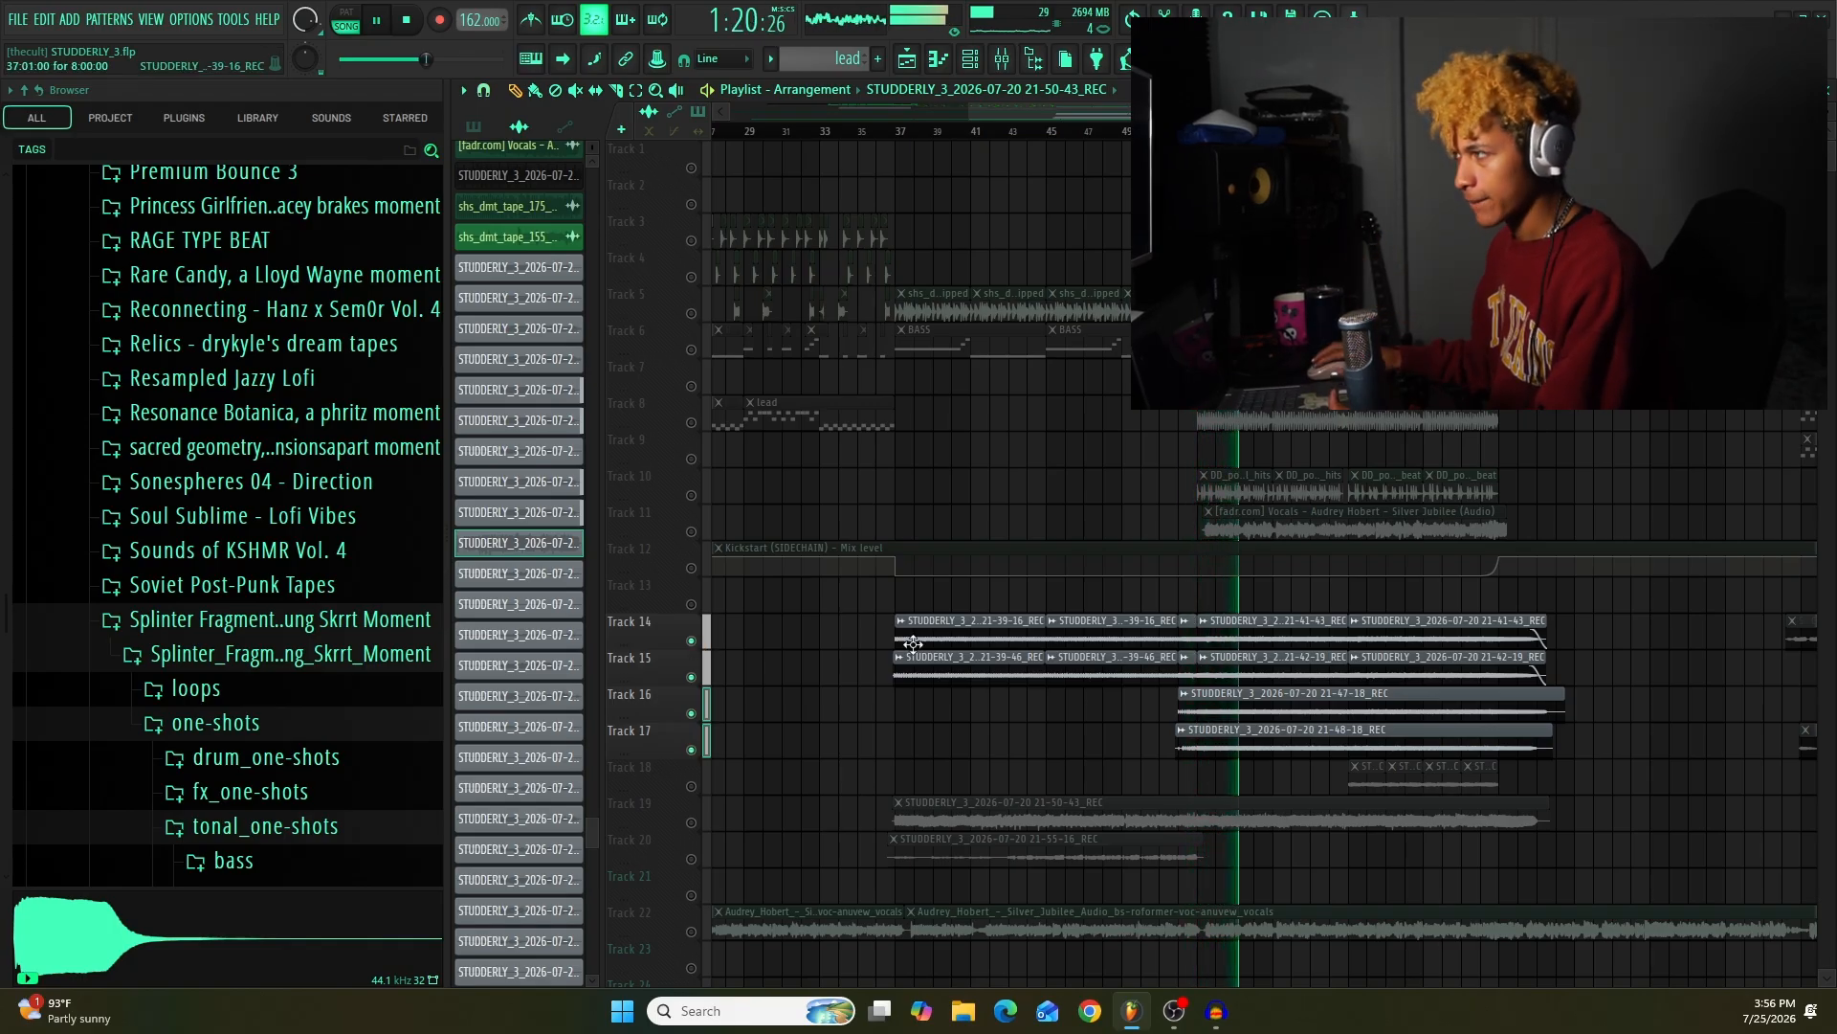
pyautogui.press('space')
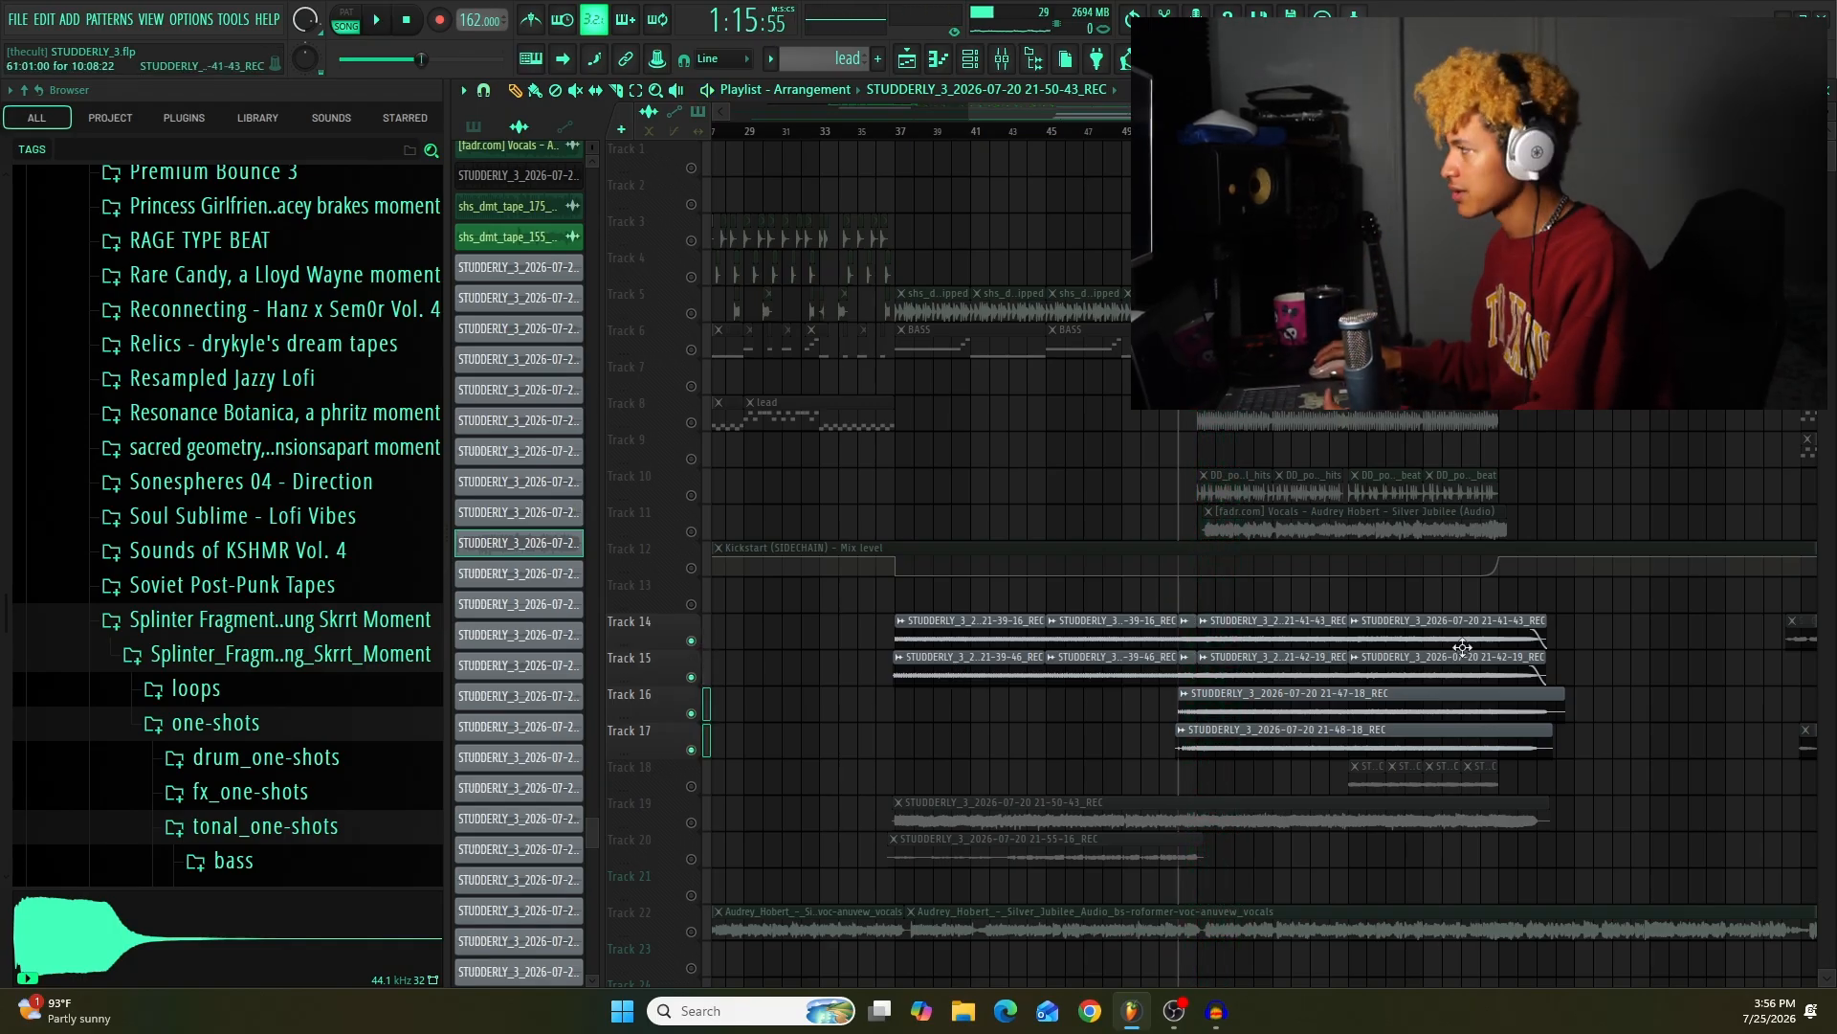
# Step: Solo Track 18, enable the Kickstart sidechain automation on Track 12, and play from bar 61
pyautogui.rightClick(702, 787)
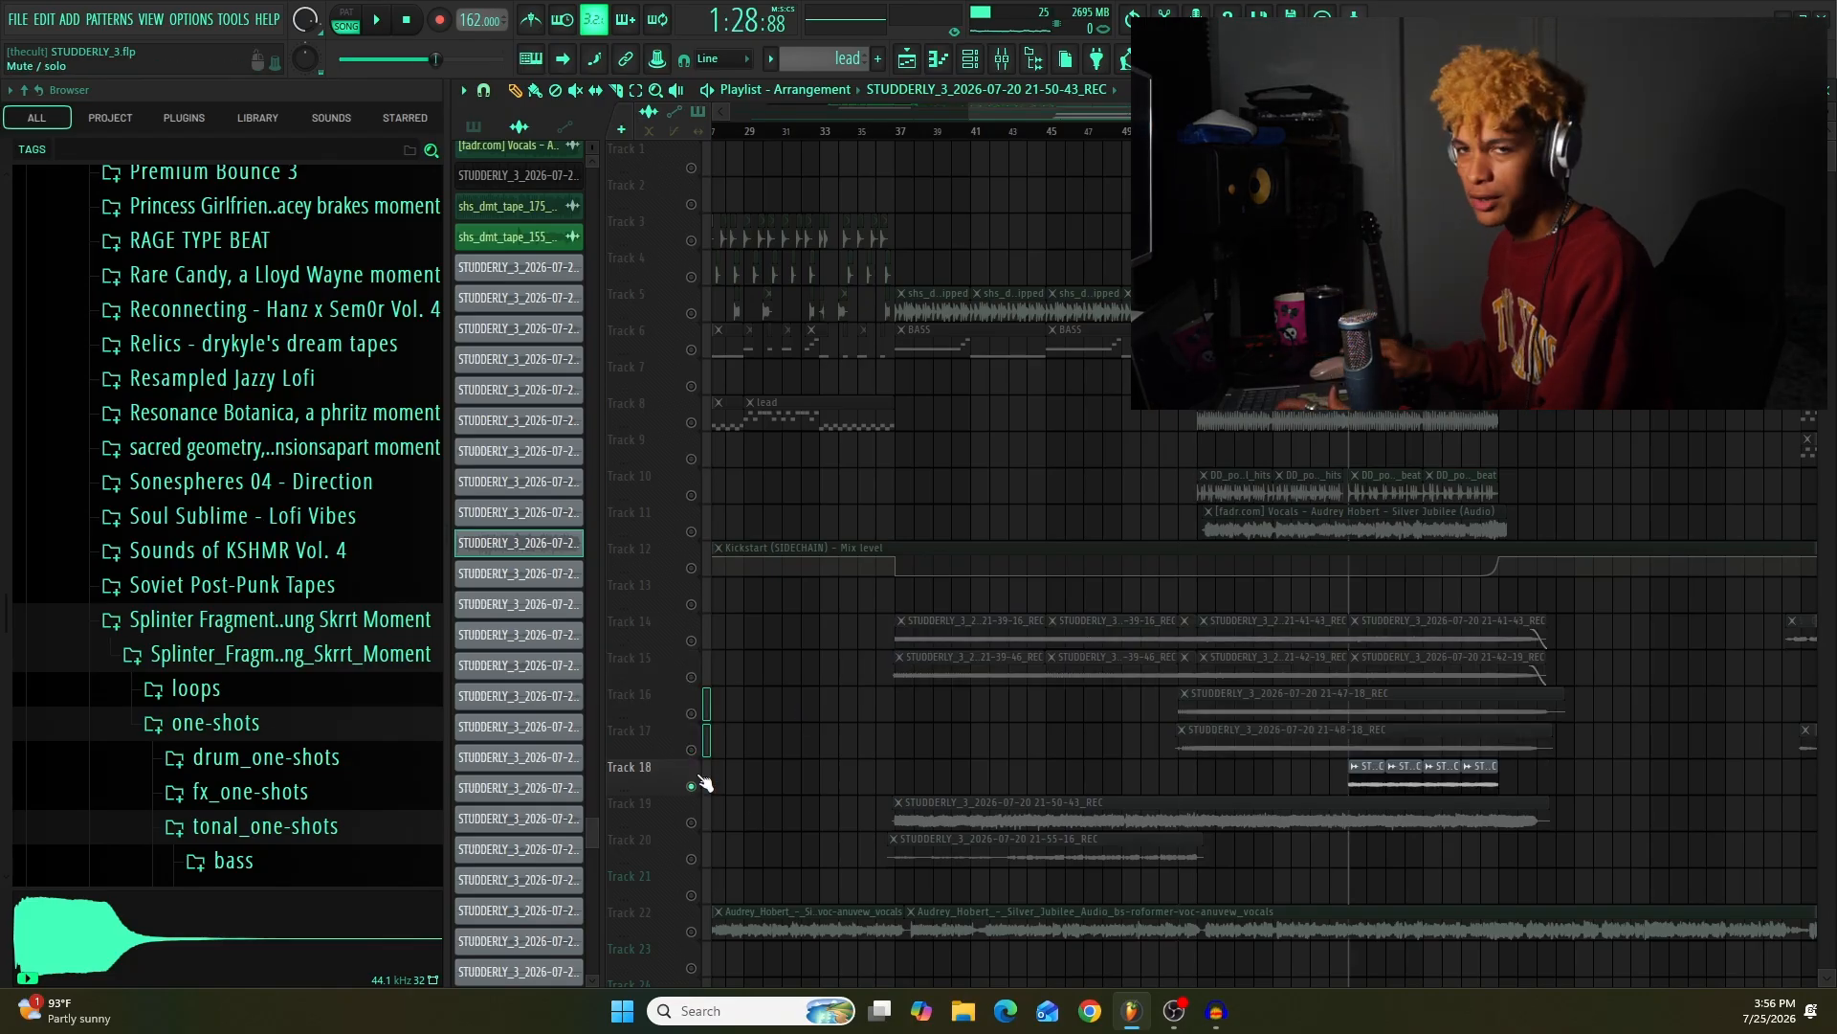
pyautogui.scroll(-3, 703, 783)
pyautogui.click(703, 455)
pyautogui.press('space')
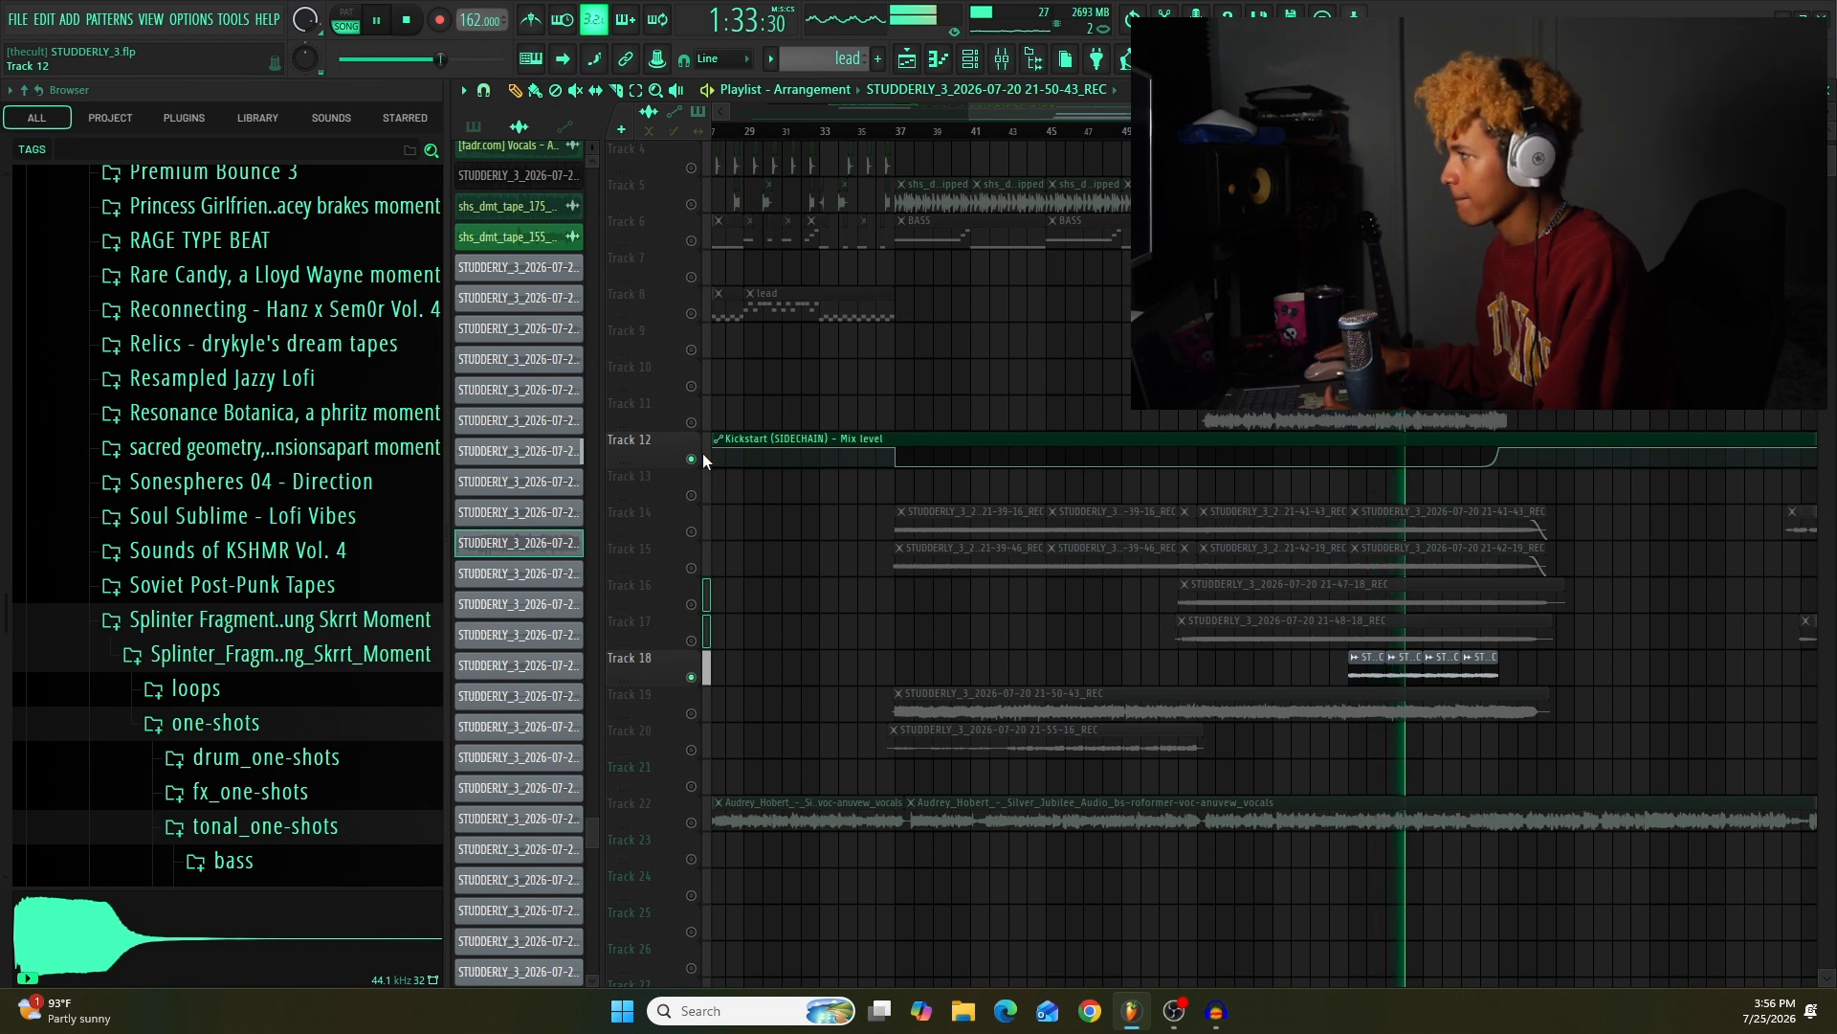
pyautogui.press('space')
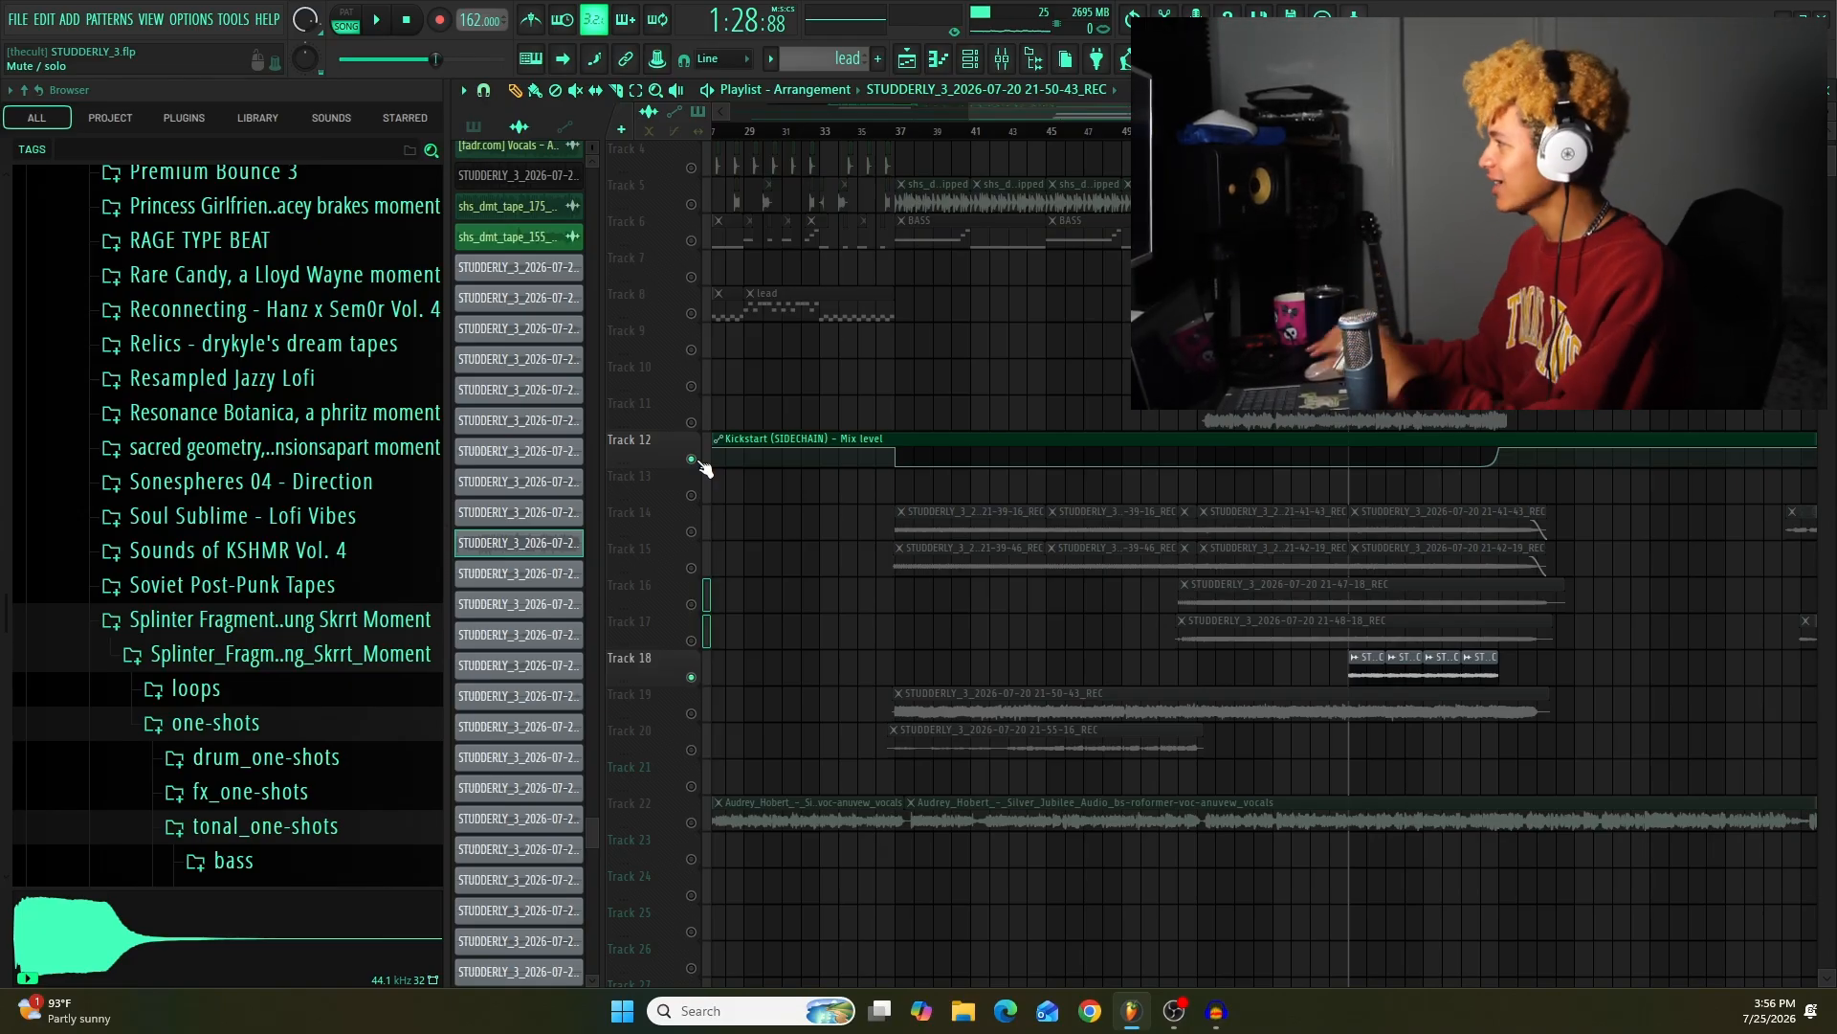
# Step: Unsolo Track 18 and listen to the full arrangement from bar 51
pyautogui.press('space')
pyautogui.rightClick(691, 676)
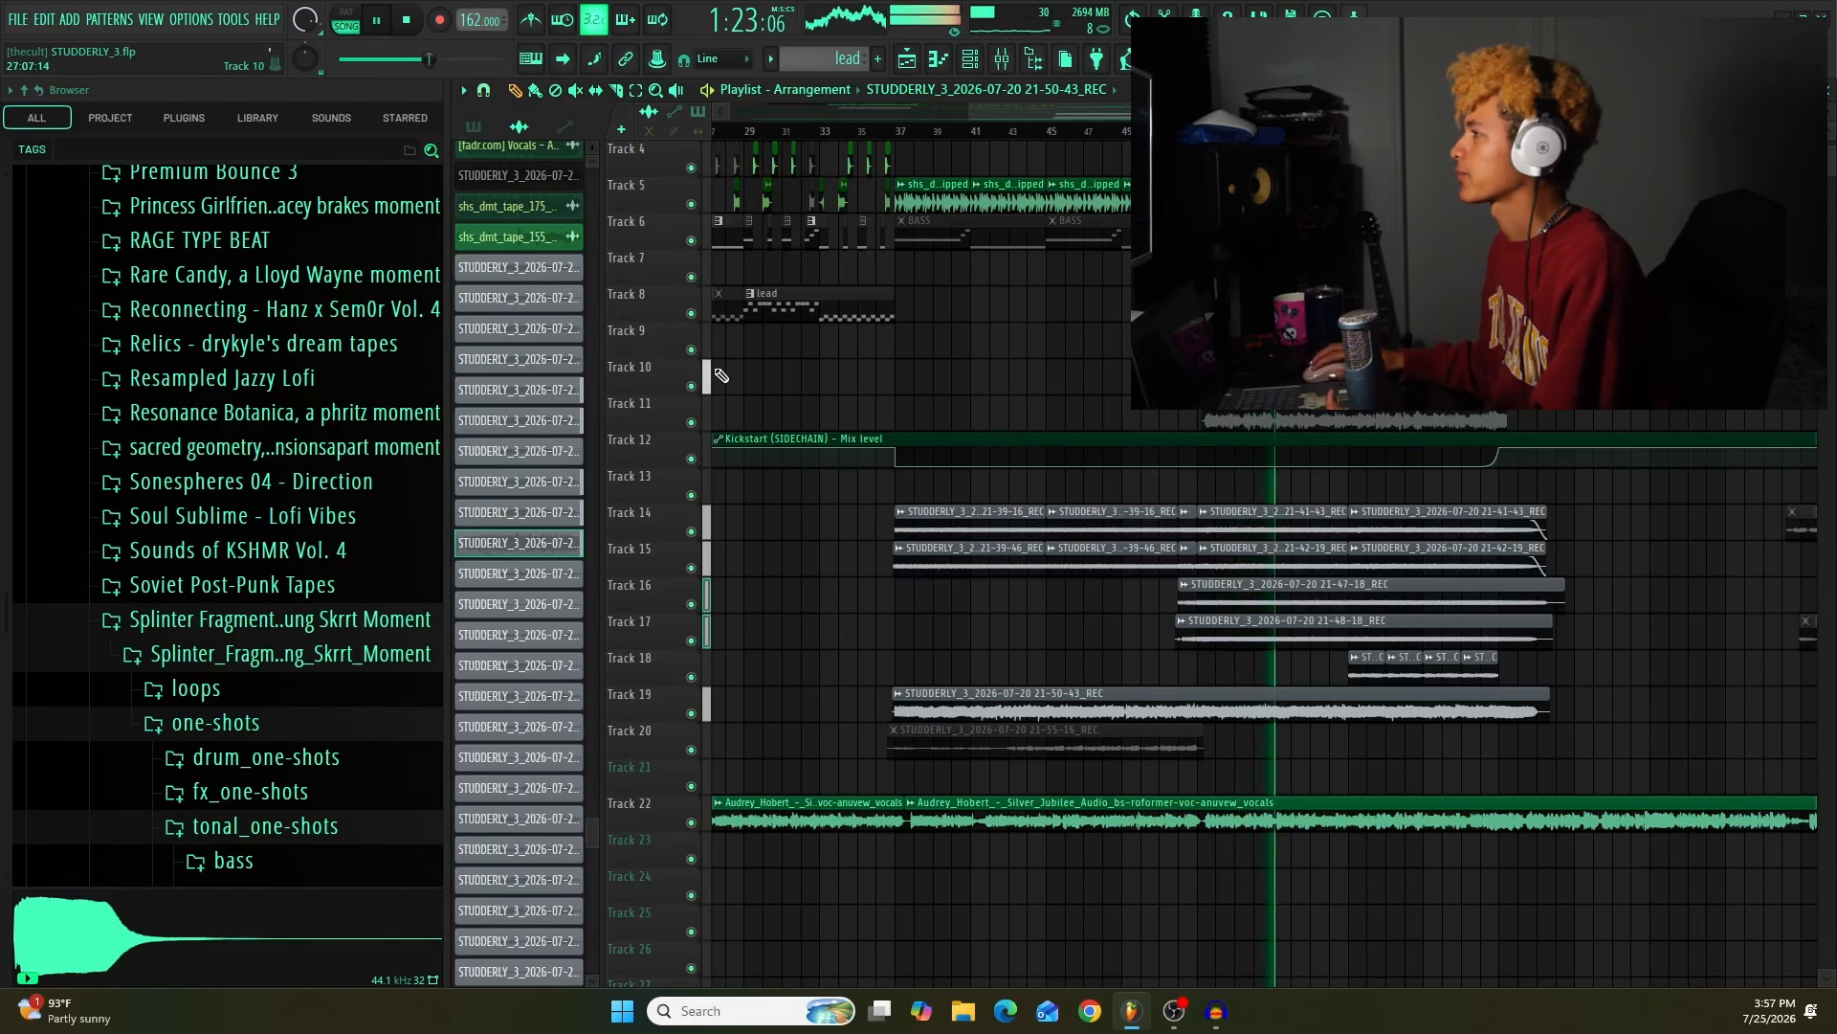
pyautogui.press('space')
# Step: Solo the drum loops on Track 10 and play them from bar 51
pyautogui.rightClick(692, 393)
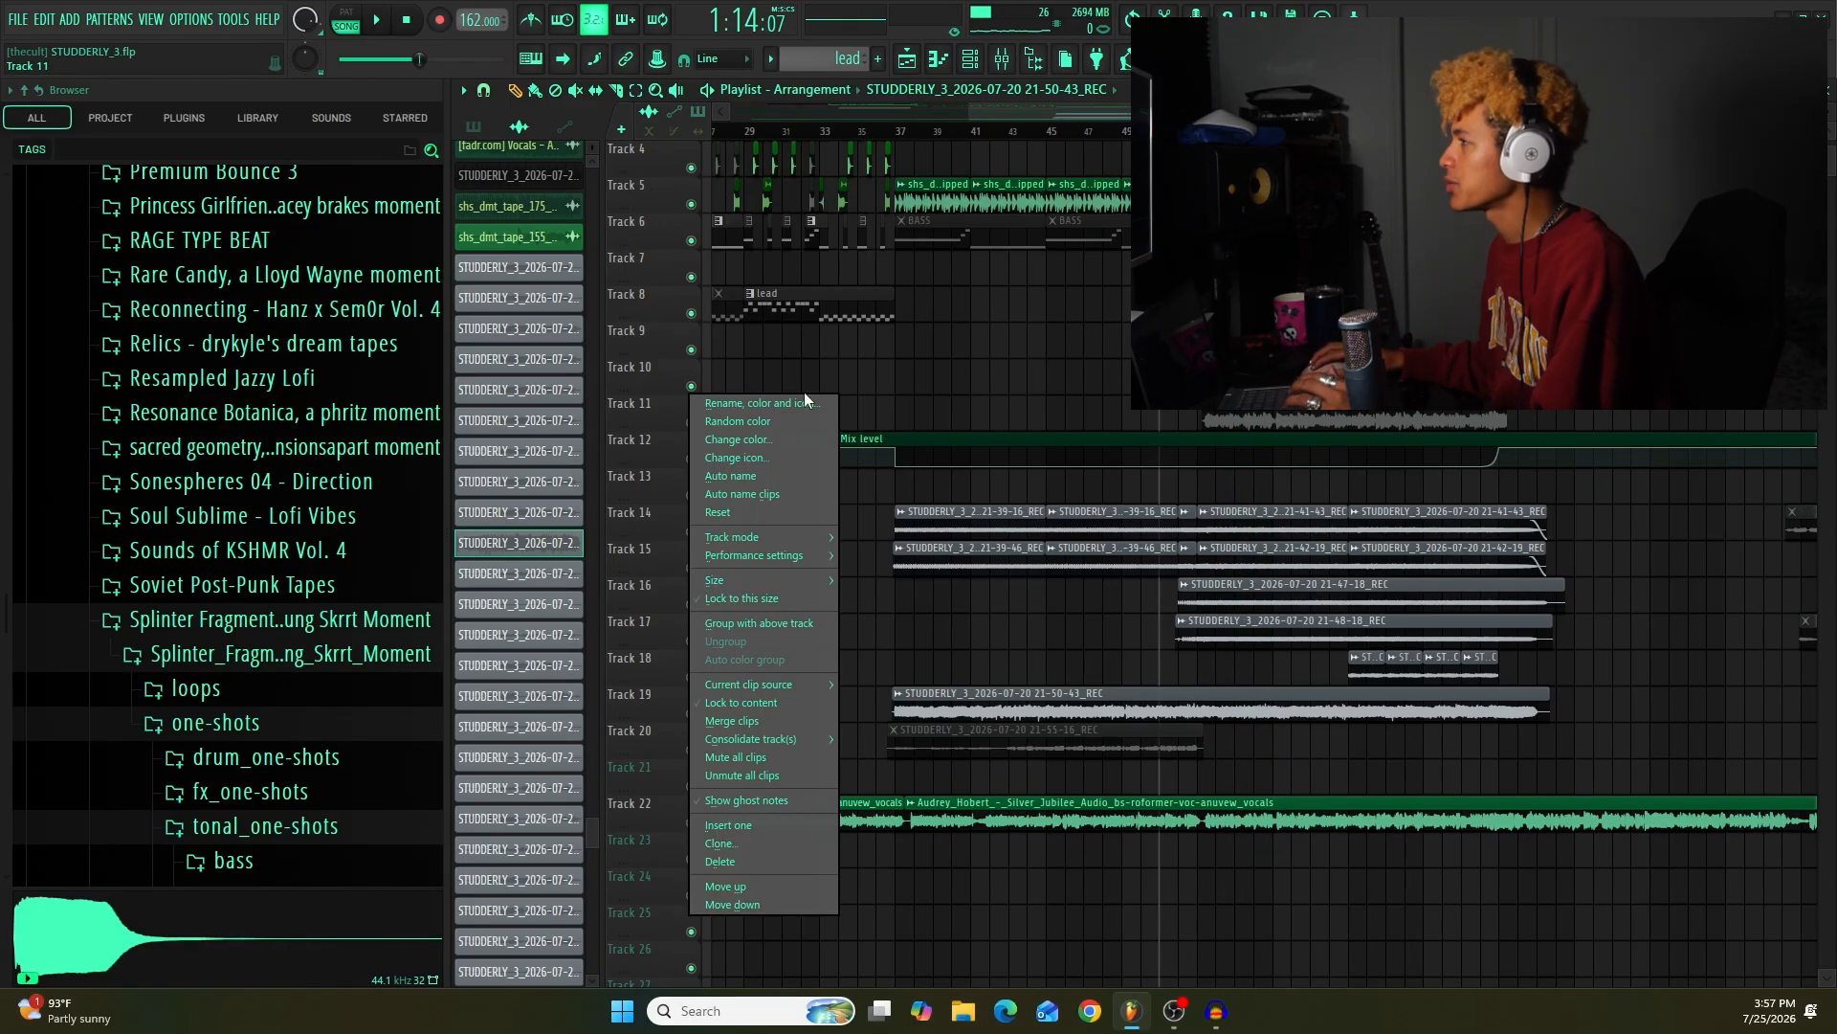
pyautogui.click(679, 380)
pyautogui.rightClick(692, 386)
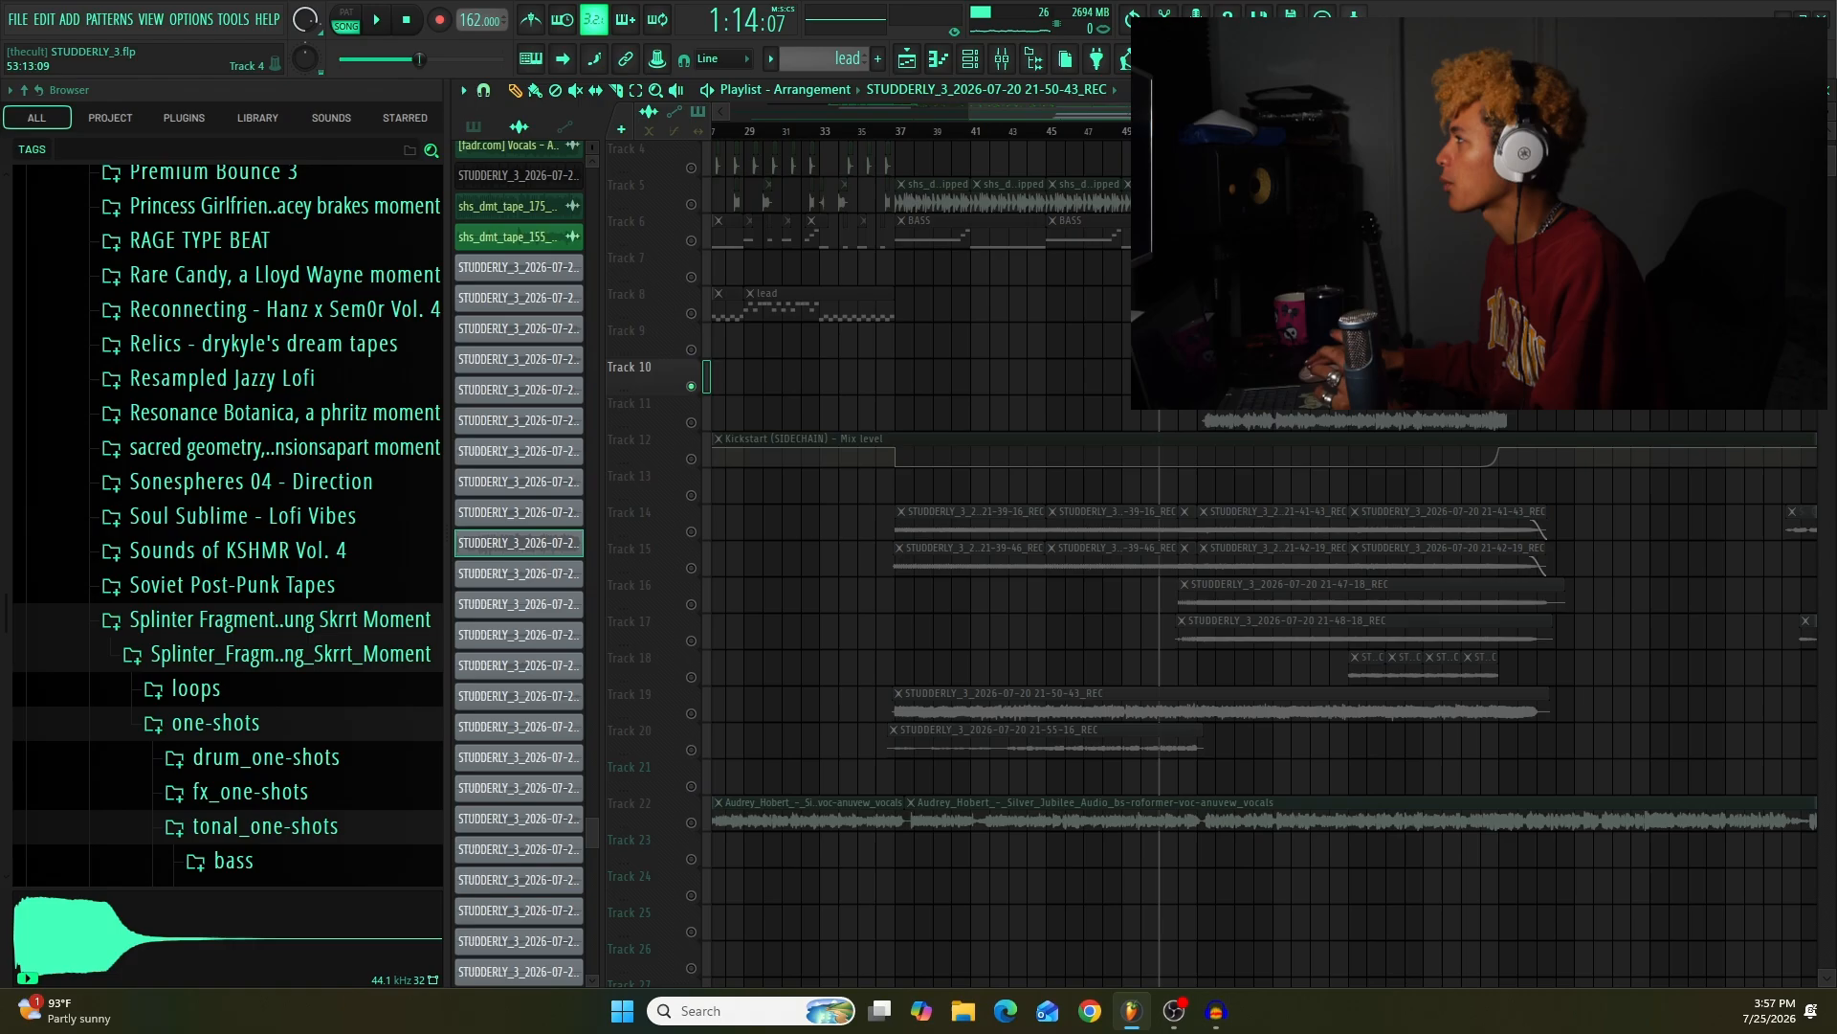
pyautogui.press('space')
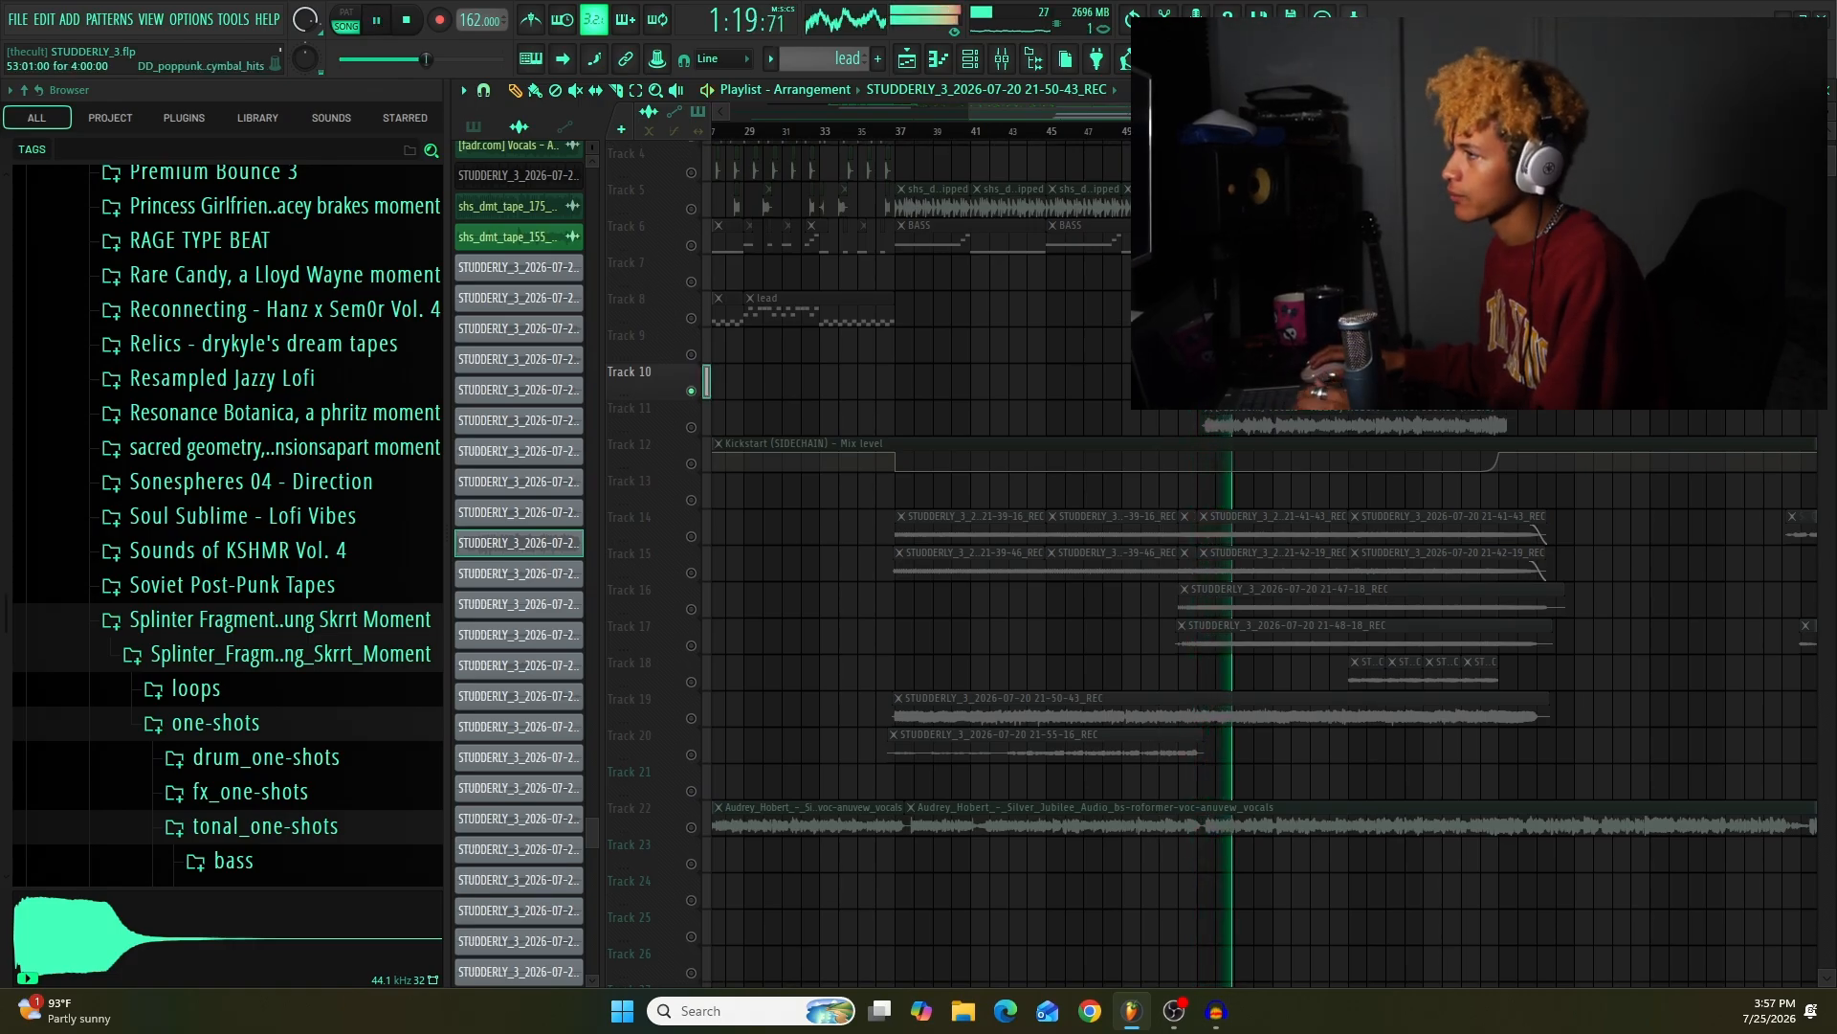
pyautogui.press('space')
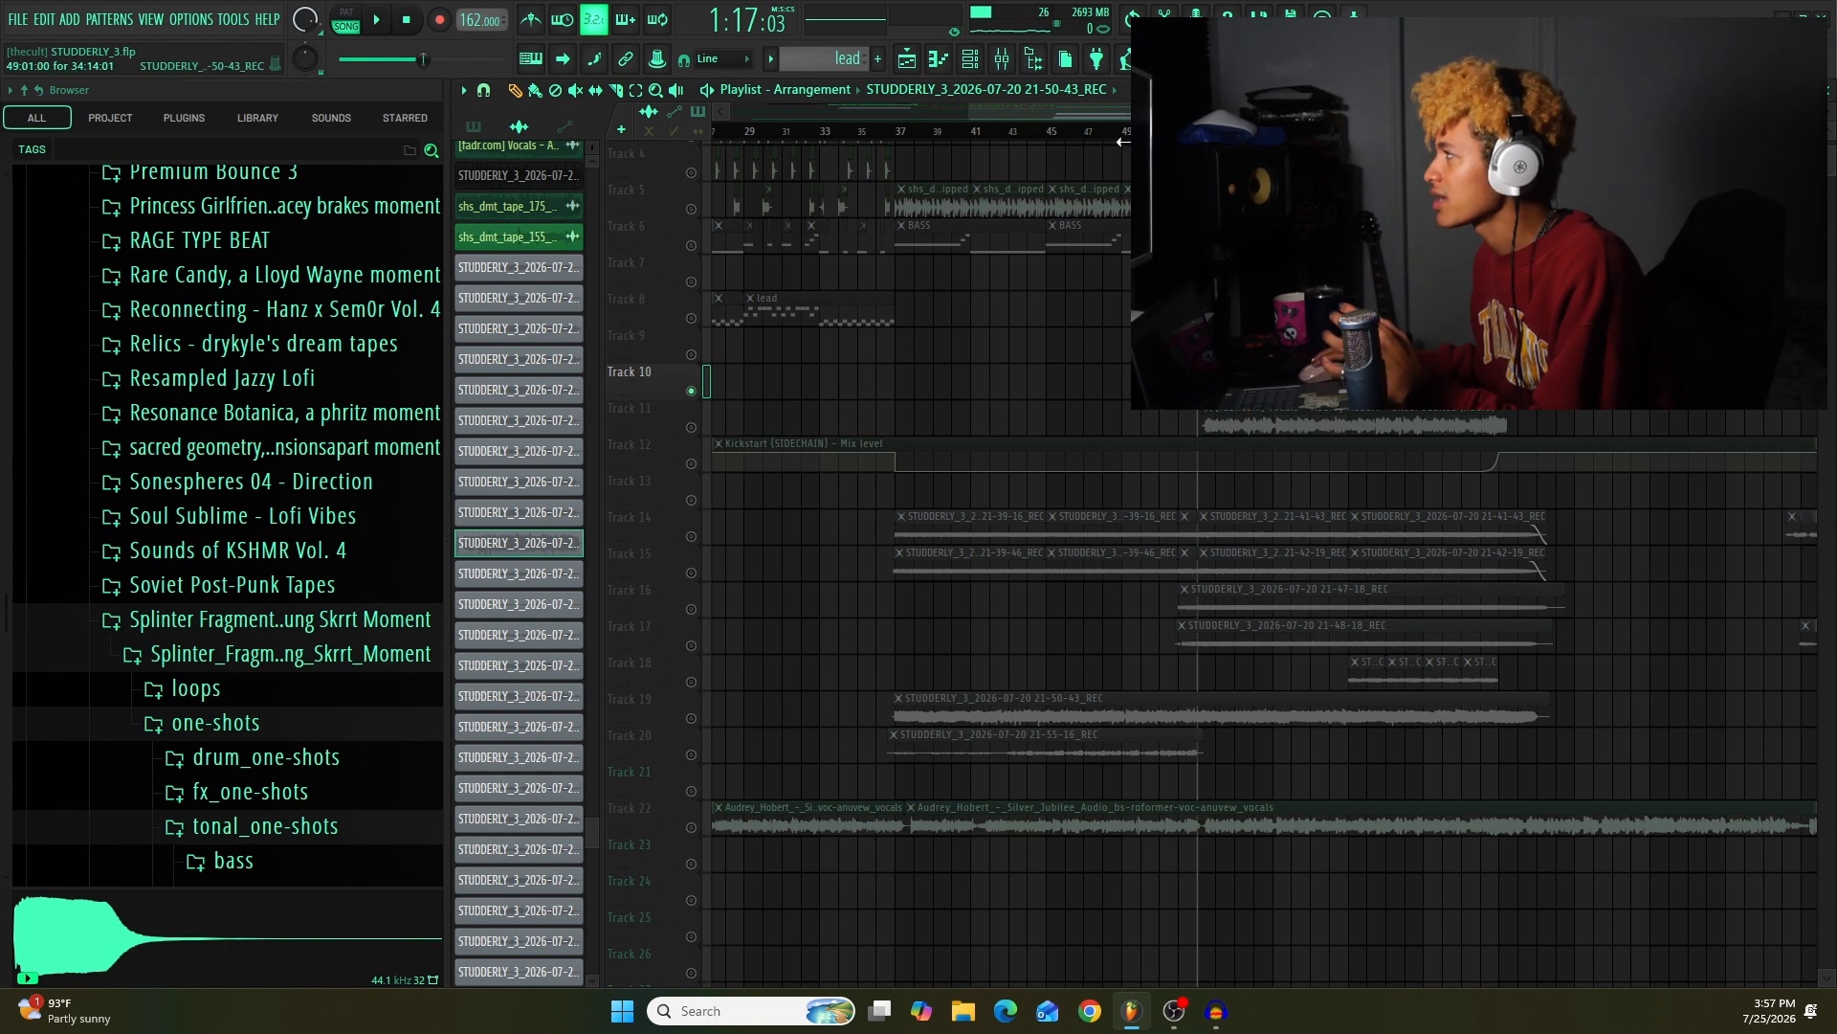
# Step: Solo the drum loop on Track 5 and play it from bar 49
pyautogui.scroll(2, 696, 283)
pyautogui.press('space')
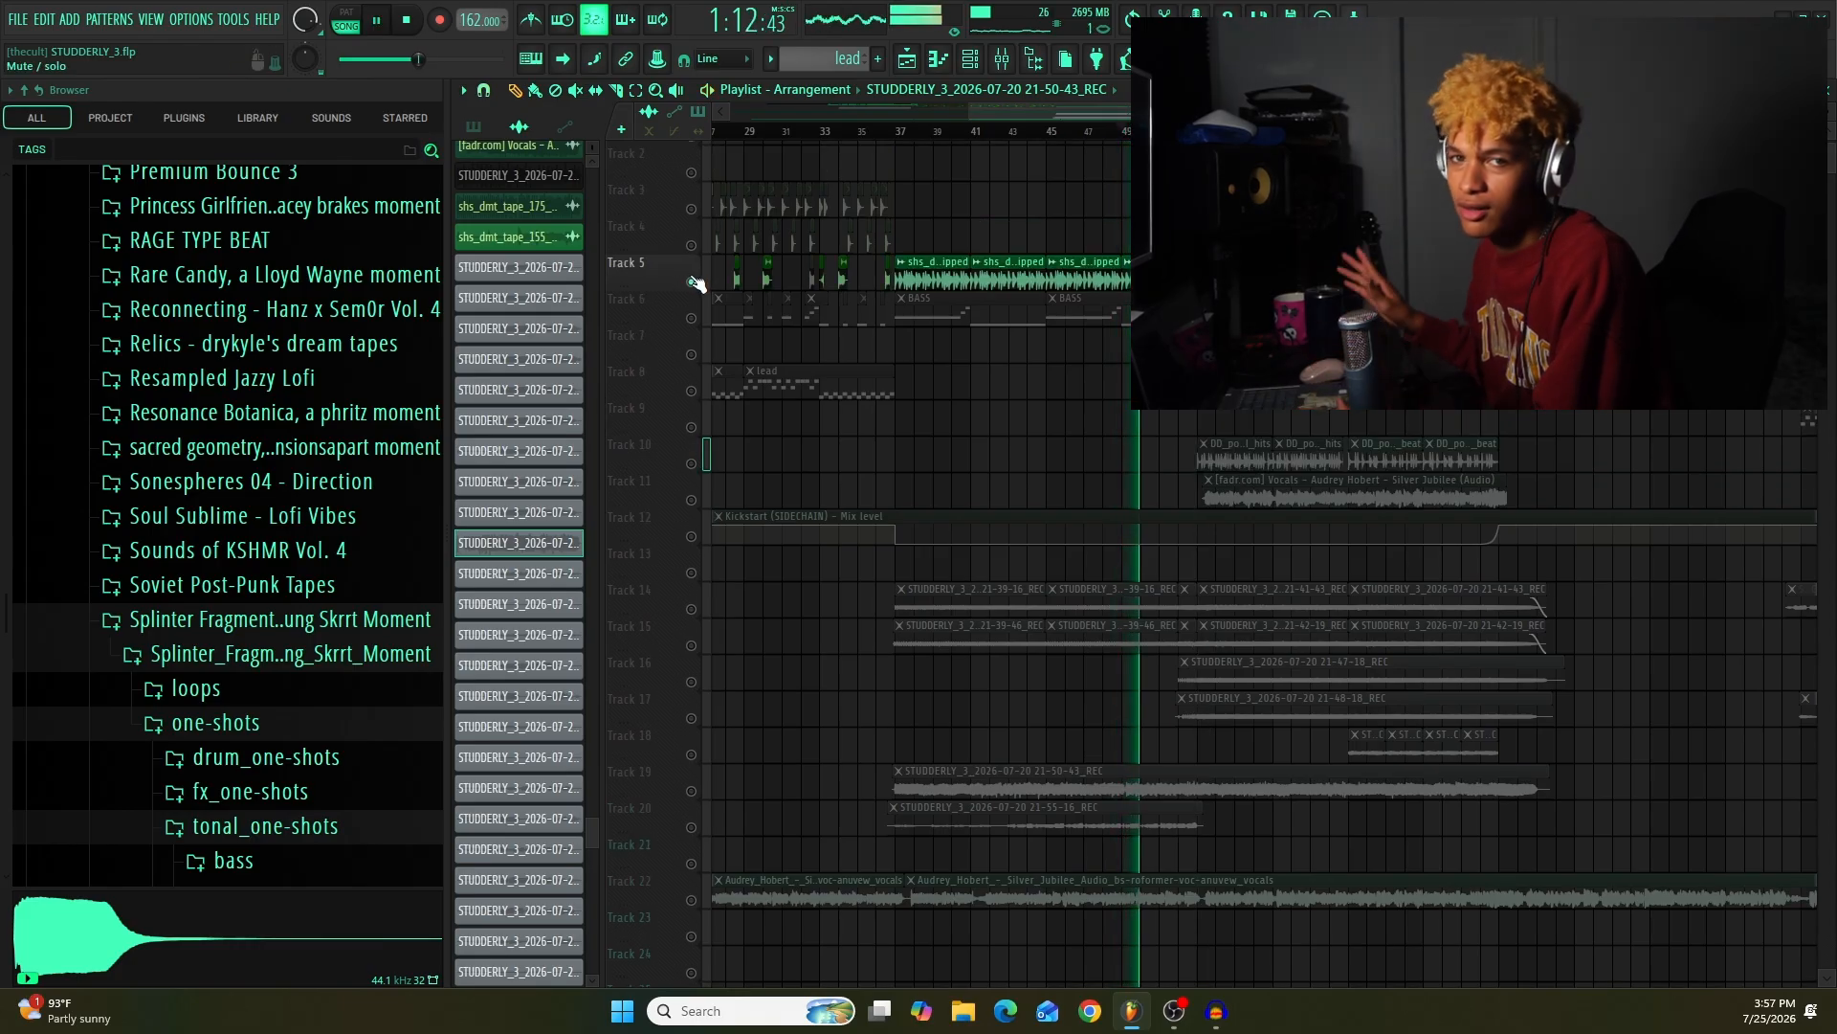
pyautogui.press('space')
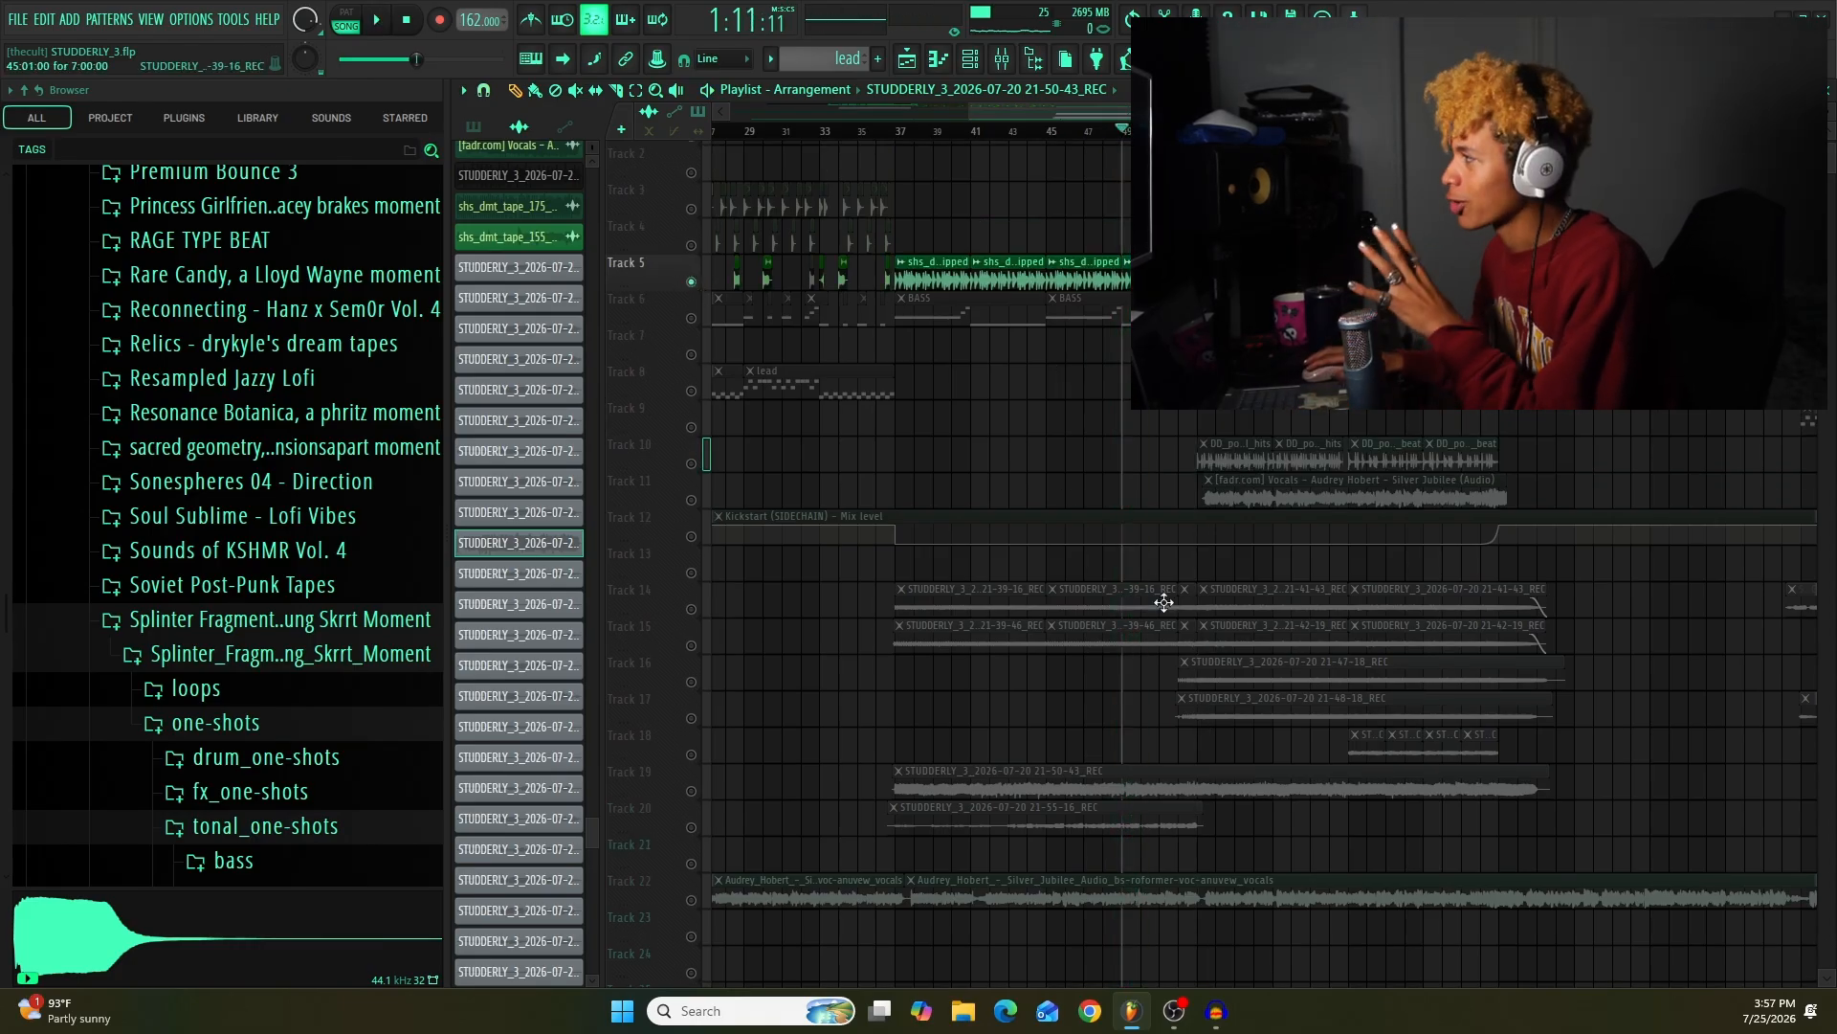
# Step: Solo Track 10 again and play its change of drum loop from bar 60
pyautogui.click(1197, 132)
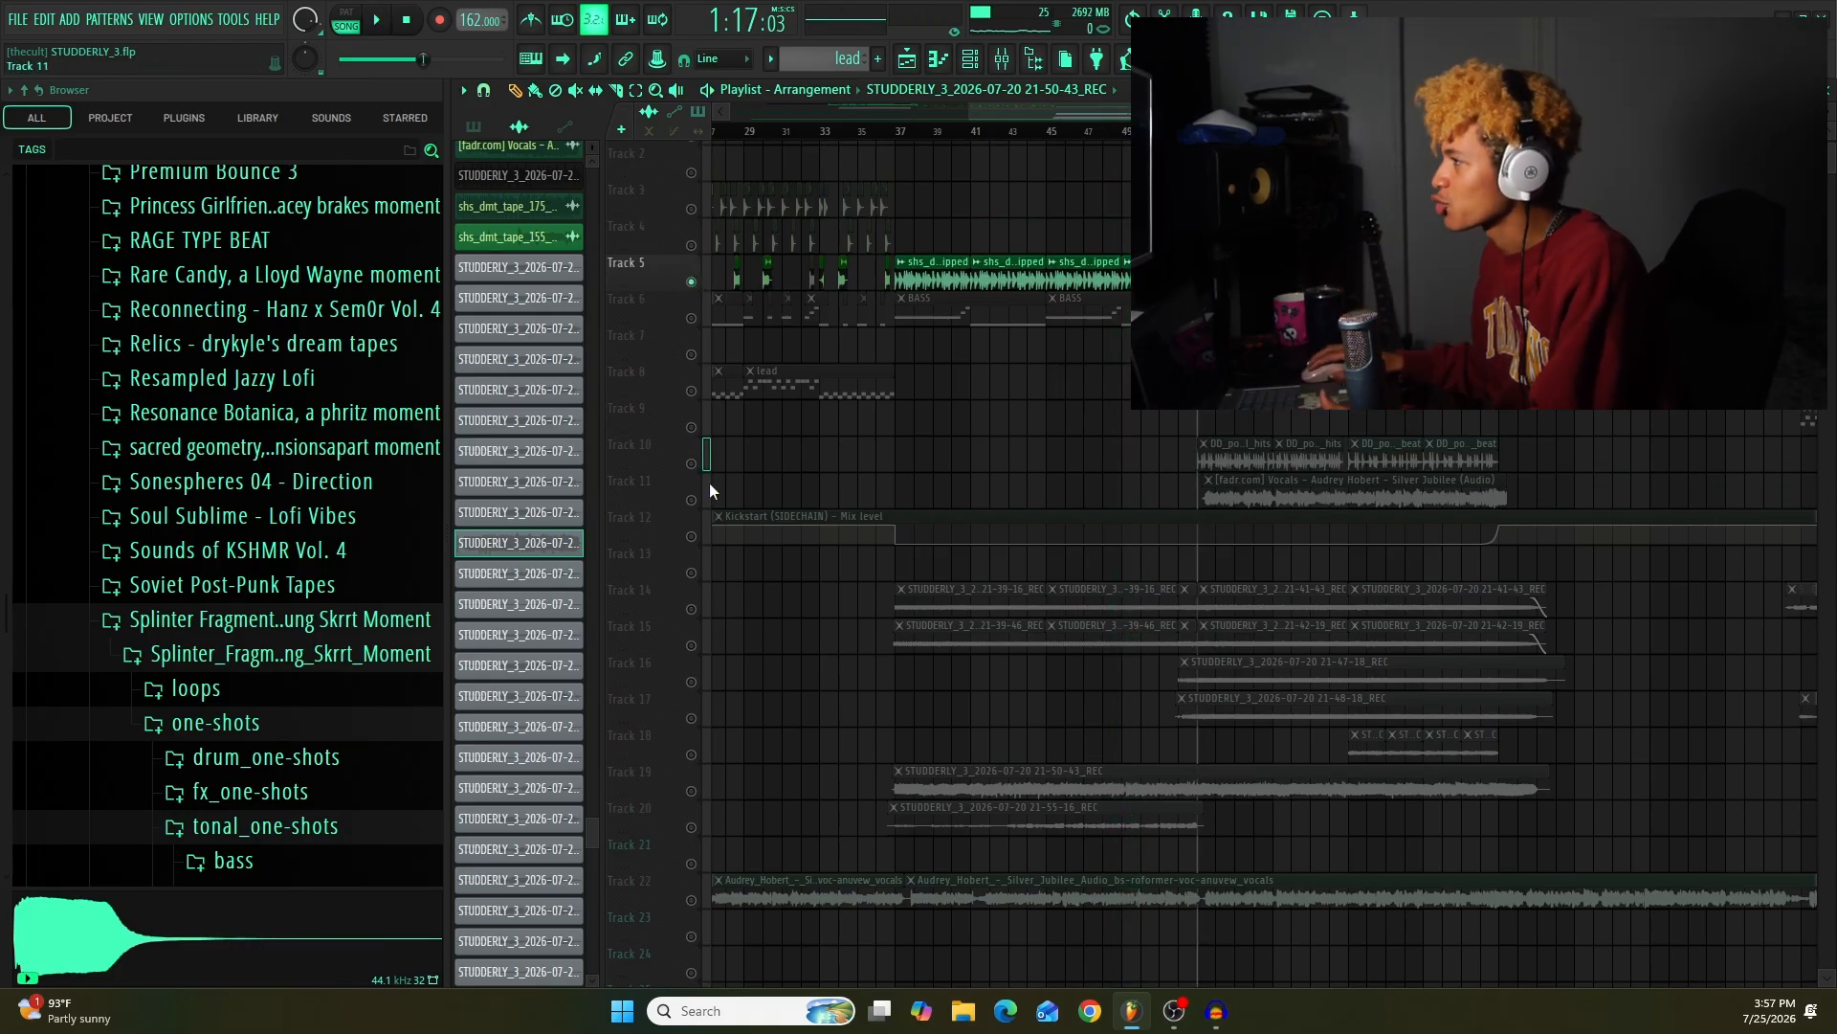
pyautogui.click(727, 458)
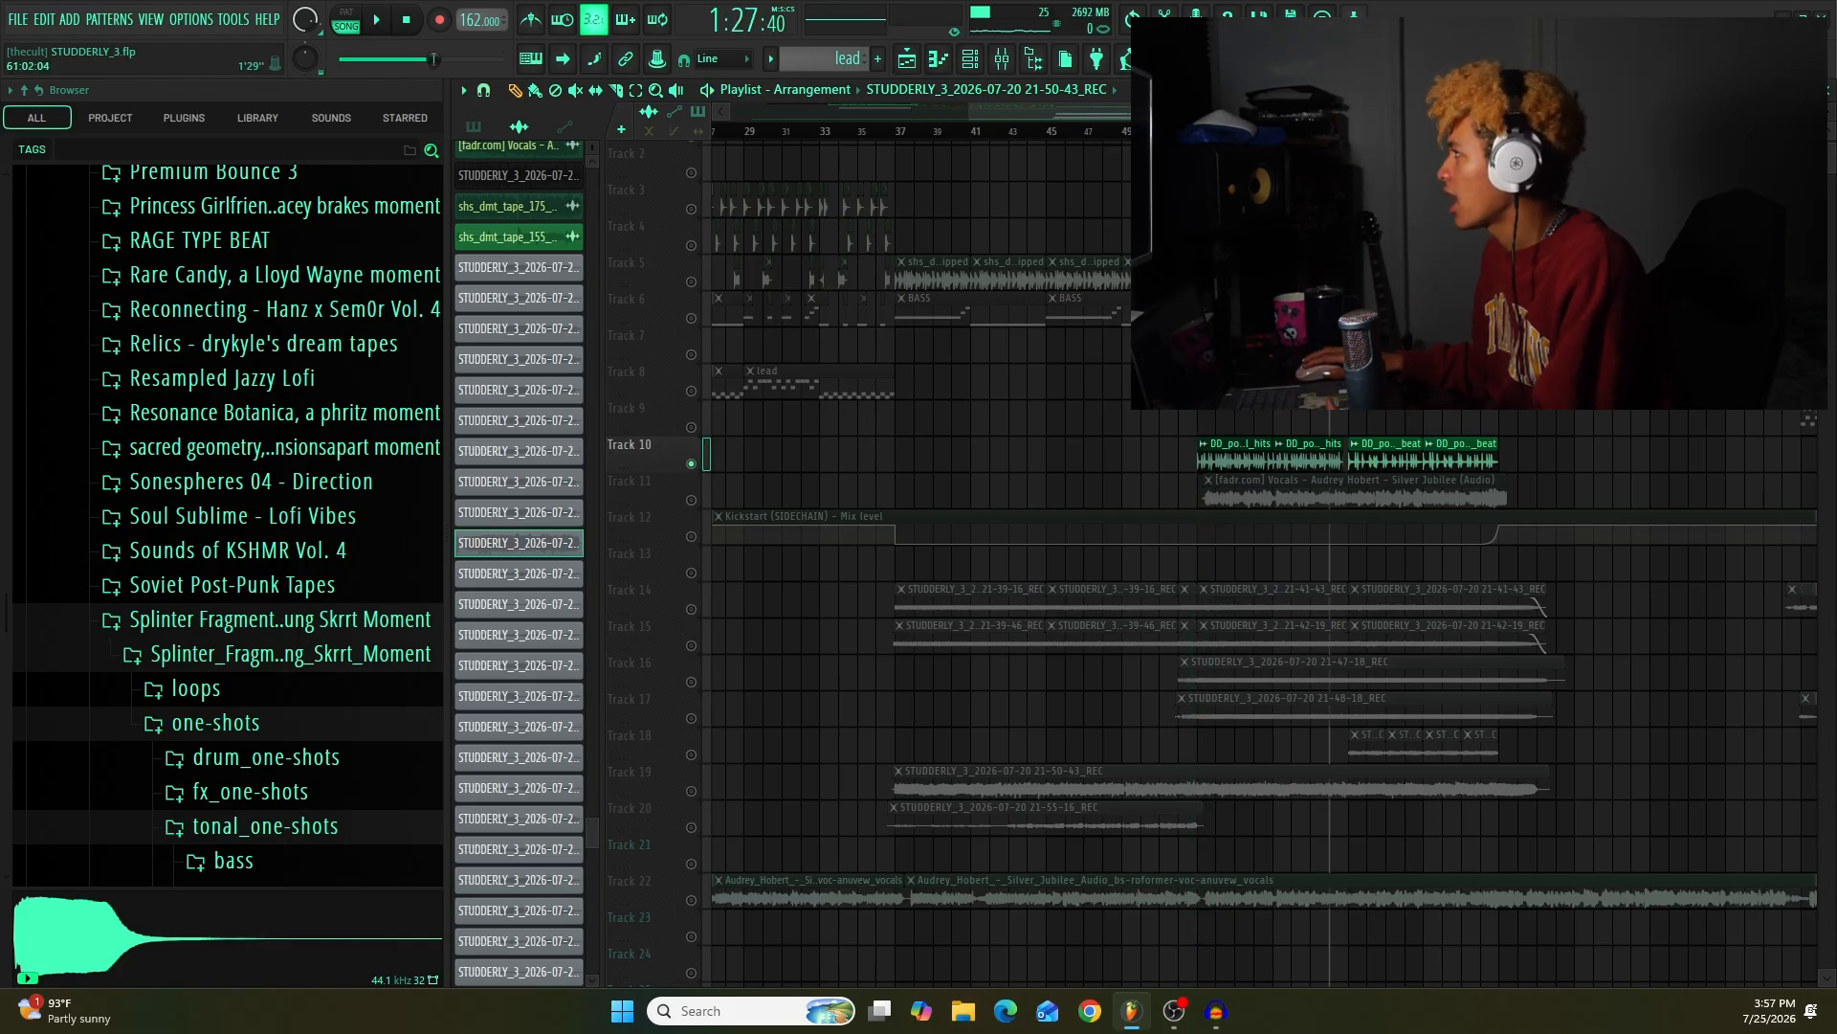
pyautogui.press('space')
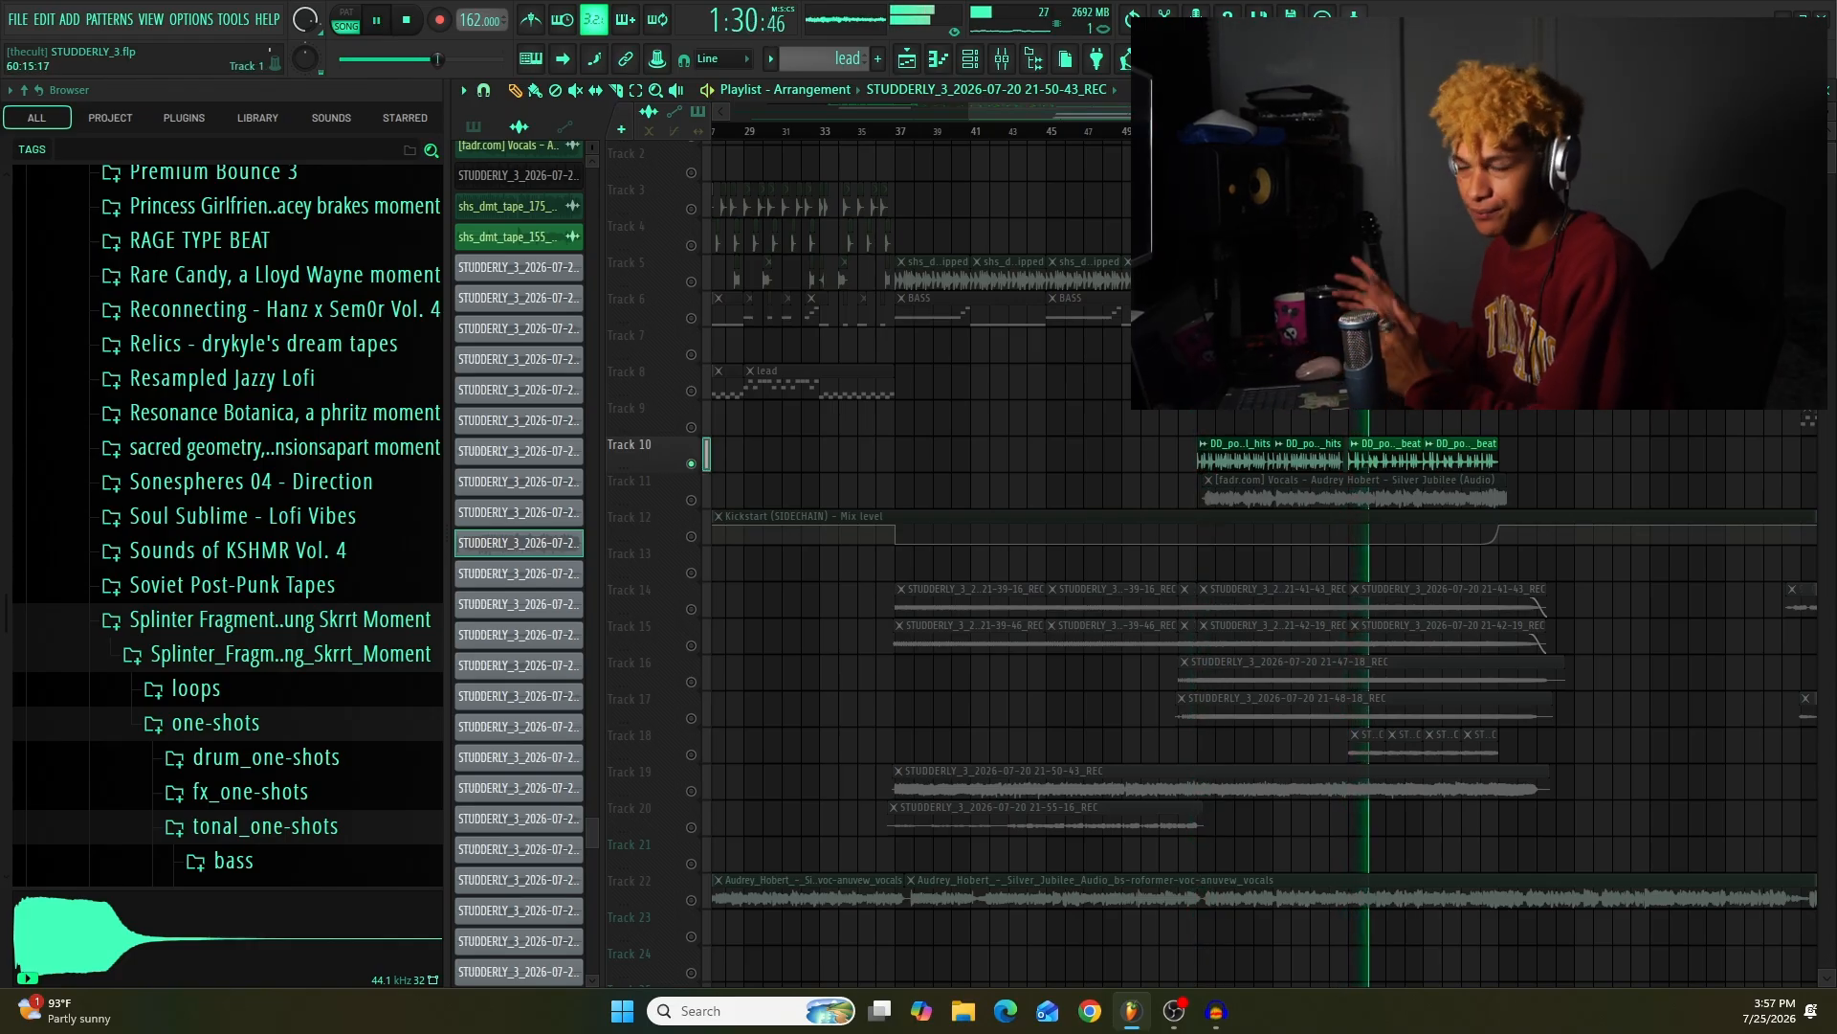
# Step: Unsolo Track 10 and listen to the full arrangement from bar 59, then again from bar 61
pyautogui.press('space')
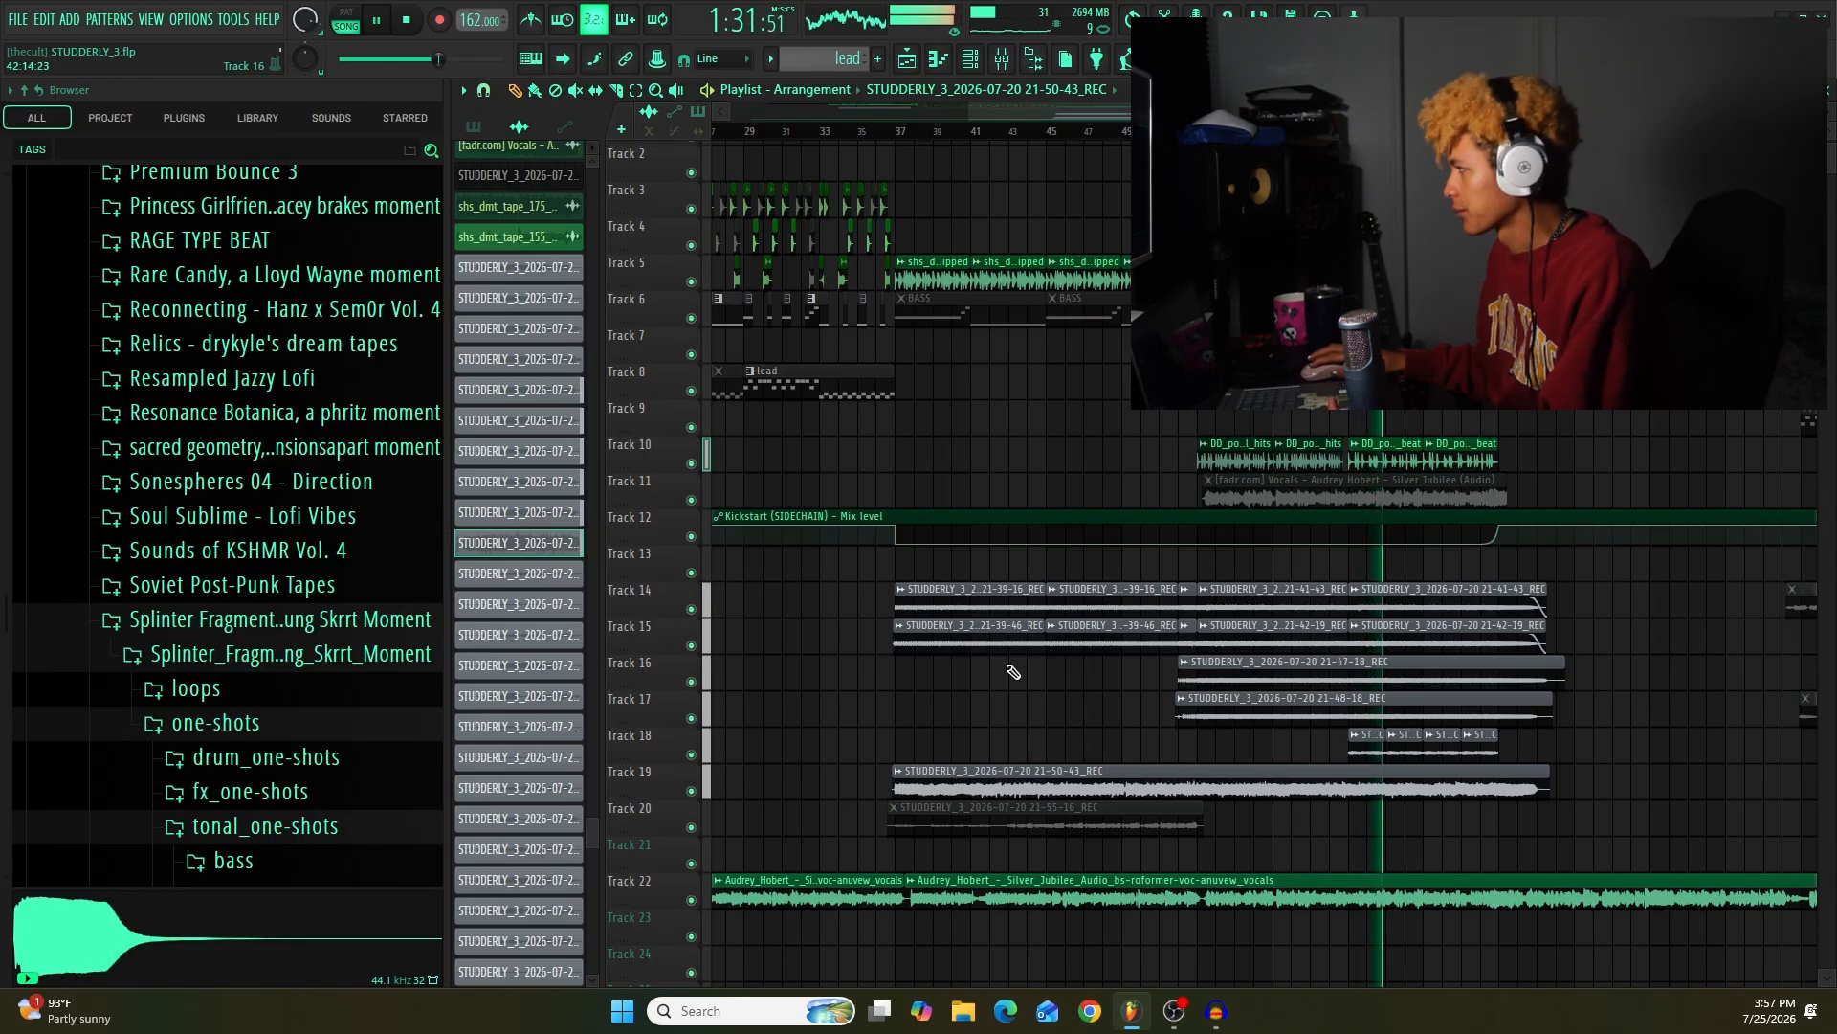
pyautogui.press('space')
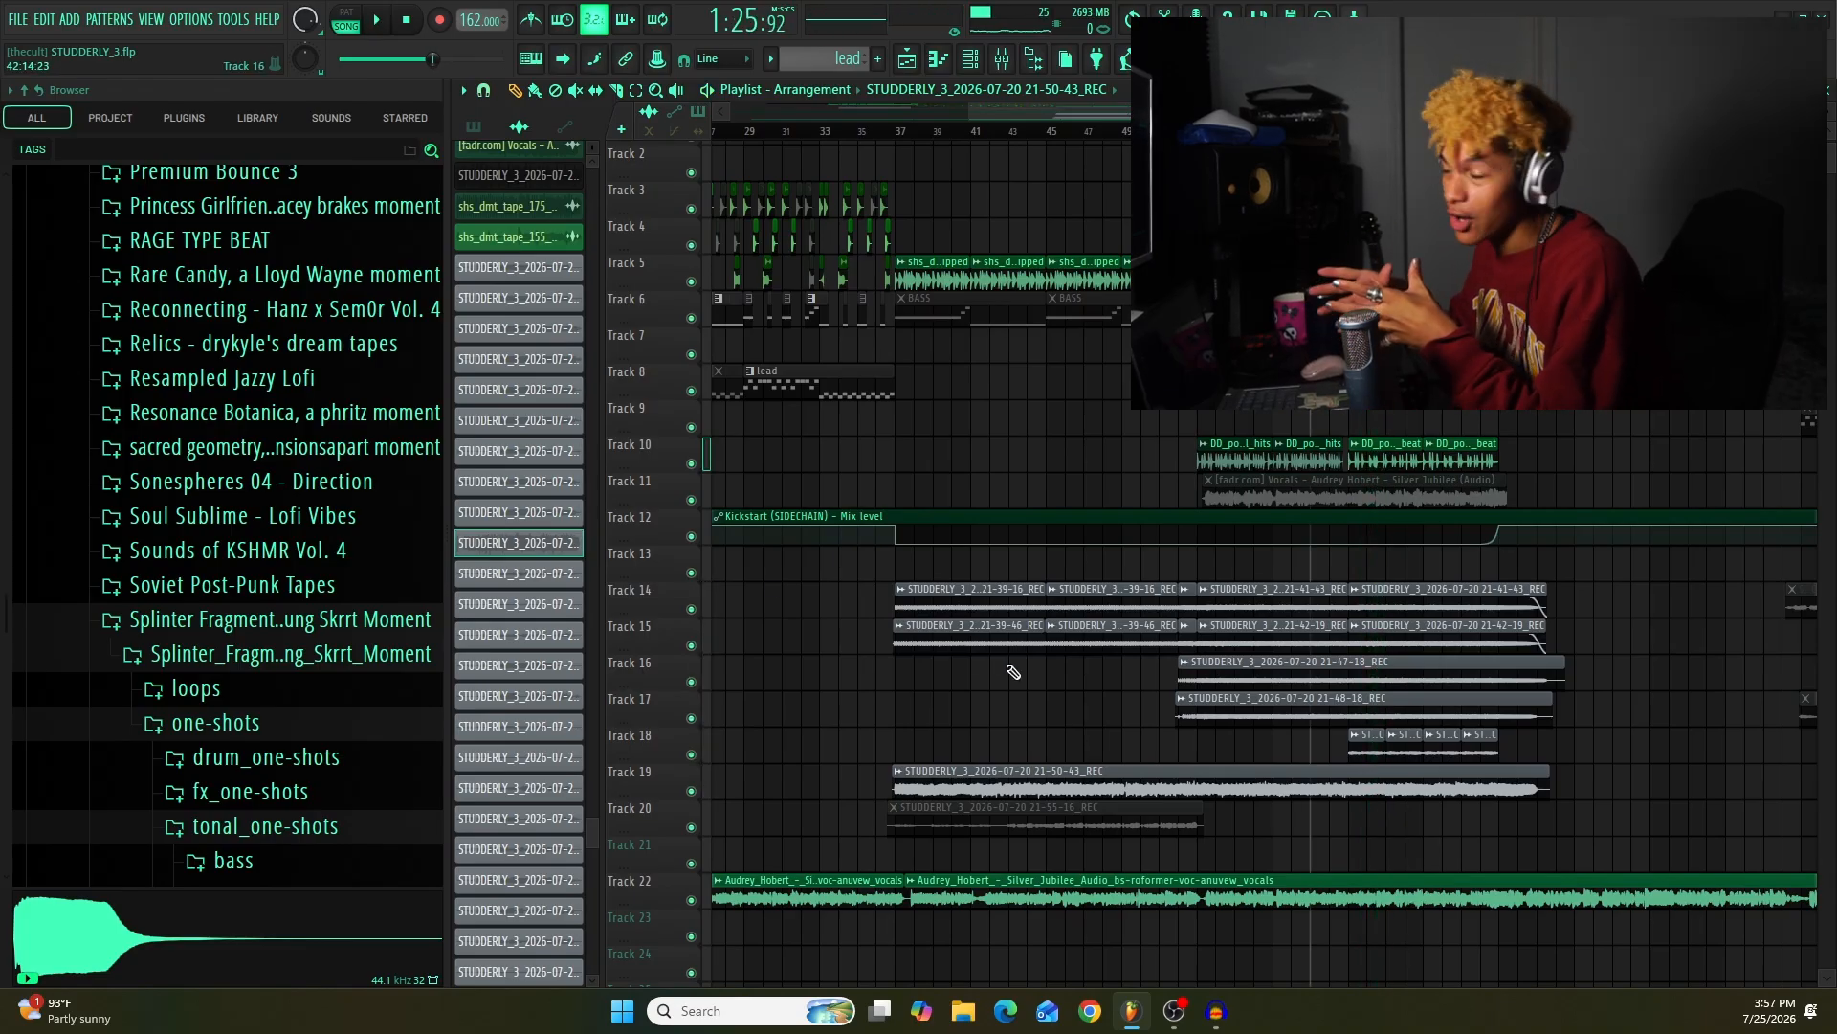
pyautogui.scroll(-3, 985, 683)
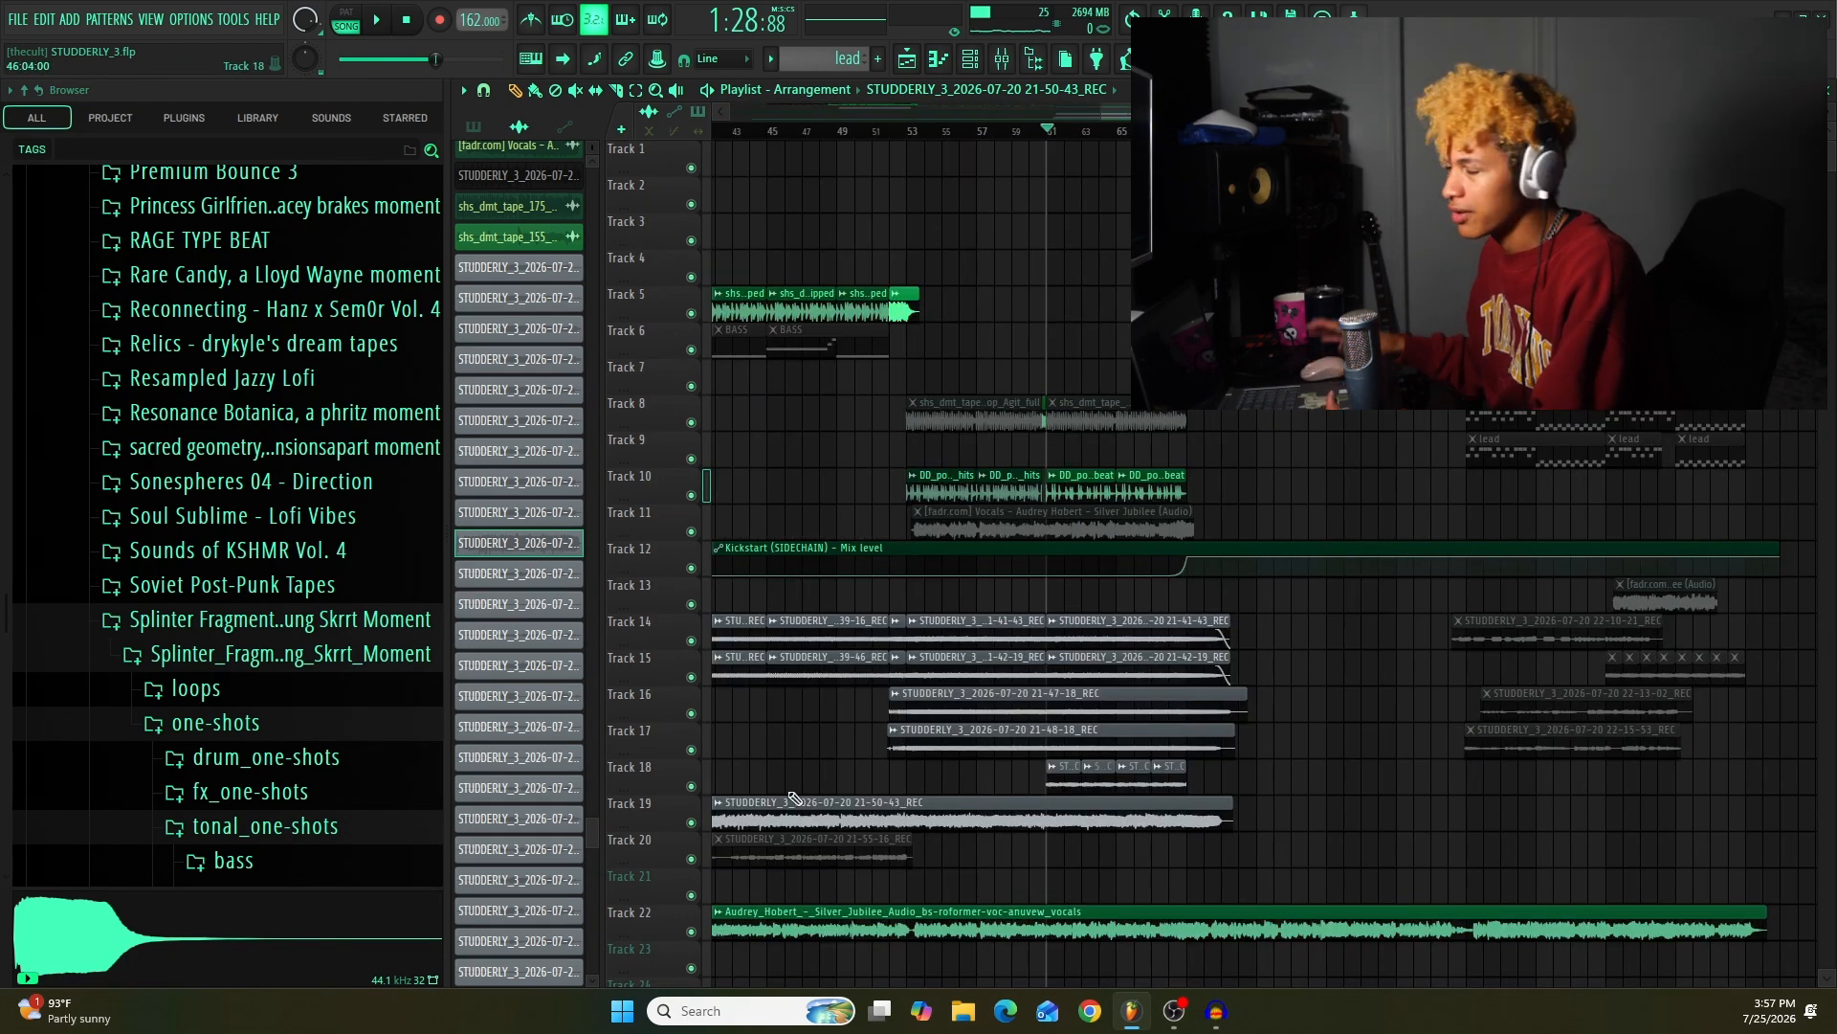
pyautogui.press('space')
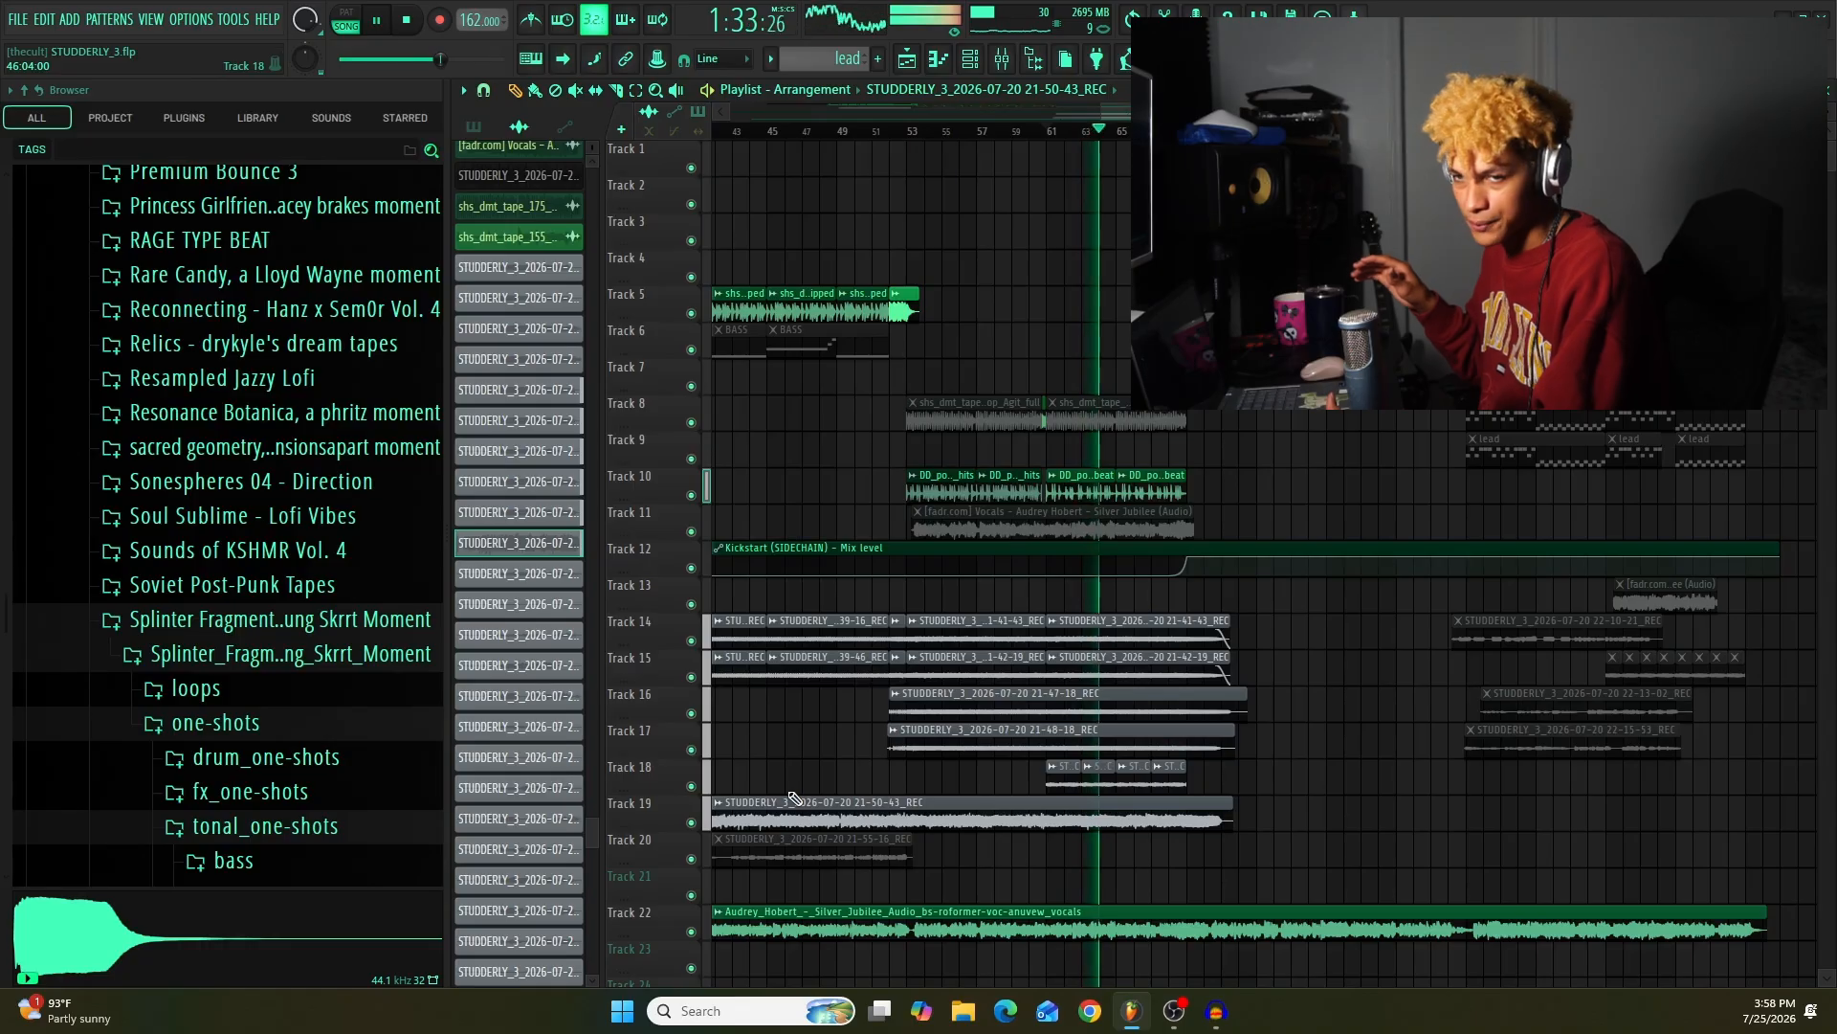
pyautogui.press('space')
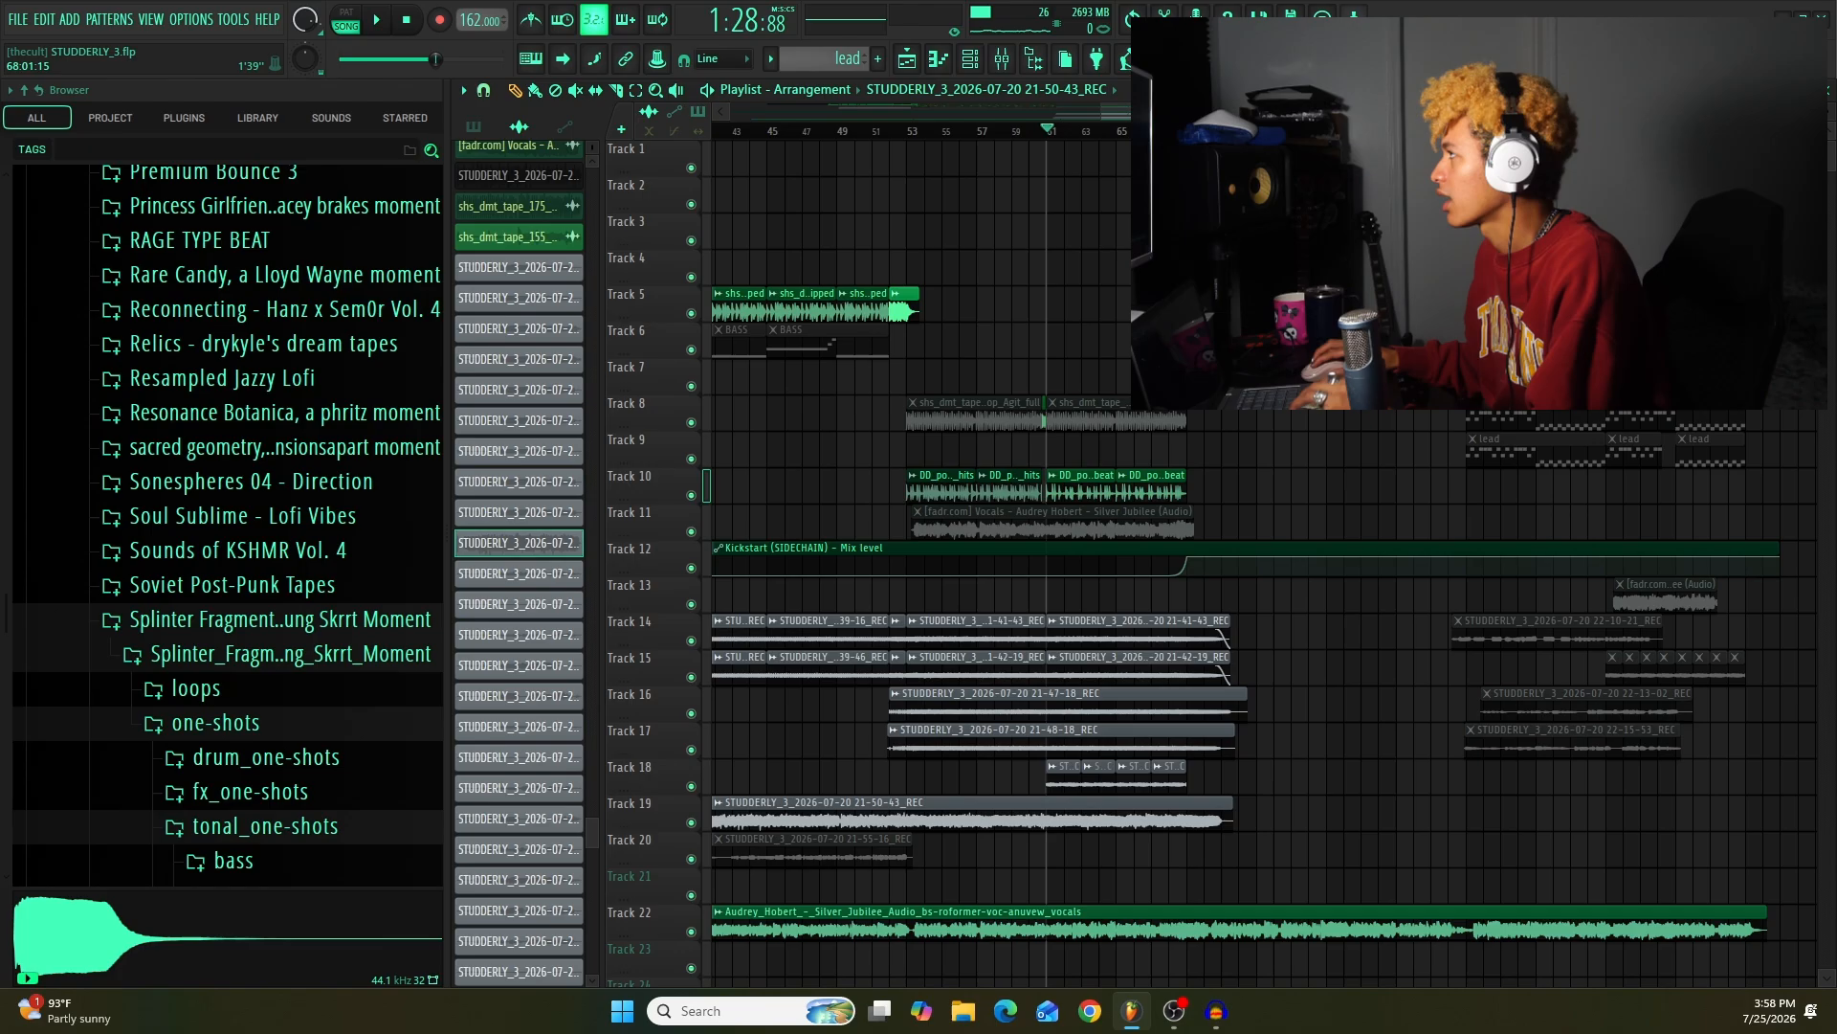
# Step: Set the playhead to bar 69, solo Track 1 and play that section
pyautogui.scroll(2, 1173, 258)
pyautogui.click(1202, 131)
pyautogui.scroll(-4, 1269, 270)
pyautogui.scroll(-1, 864, 203)
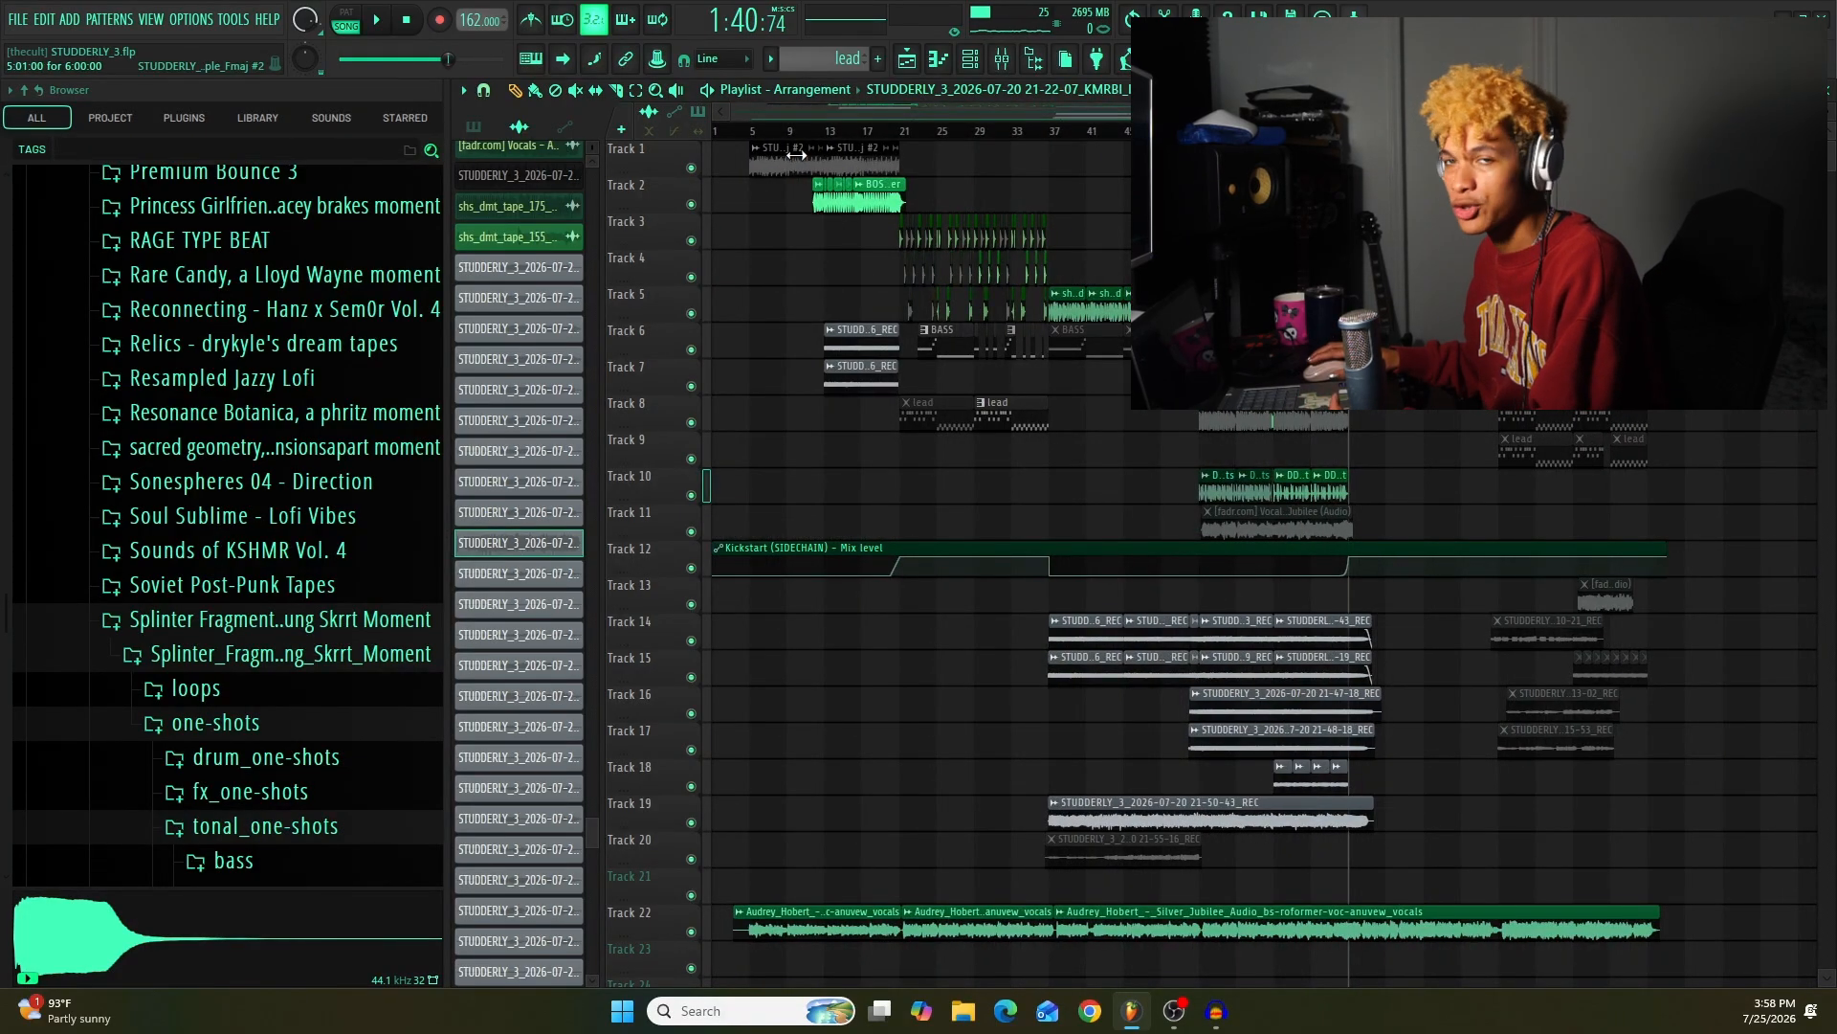
pyautogui.rightClick(692, 168)
pyautogui.press('space')
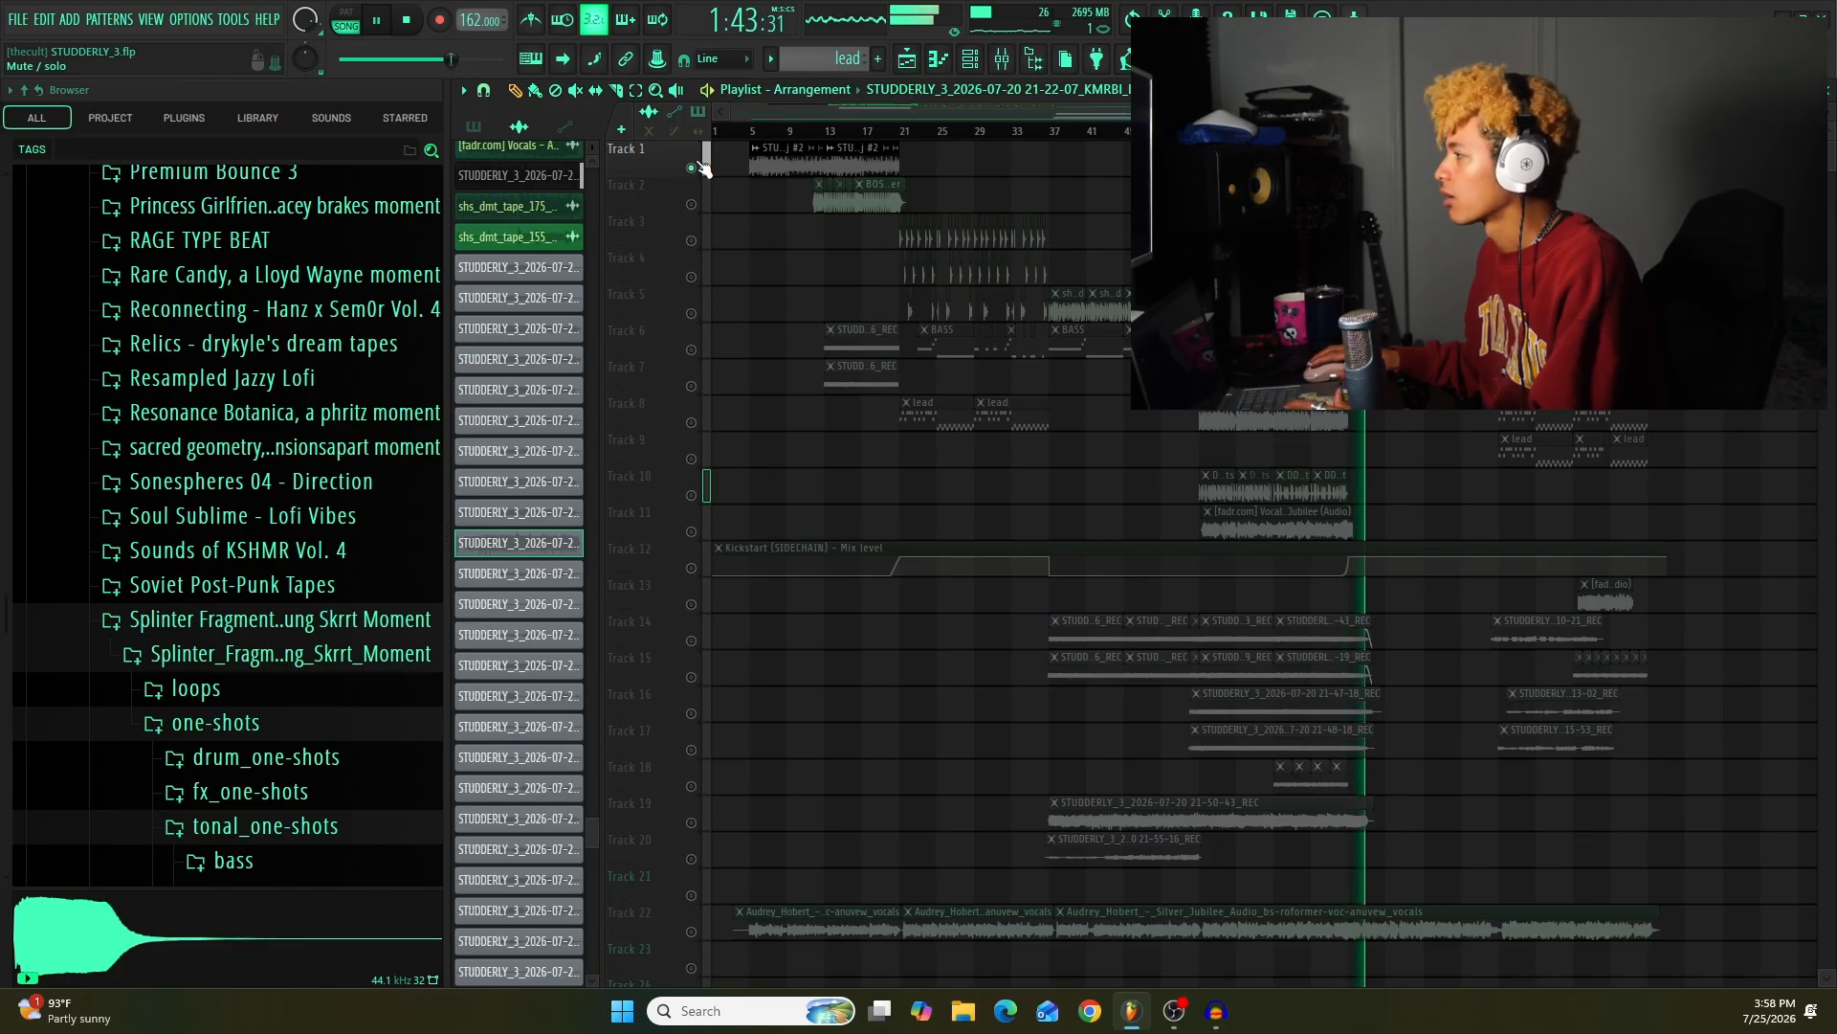
# Step: Unsolo Track 1 and play the full arrangement from bar 69
pyautogui.press('space')
pyautogui.rightClick(698, 165)
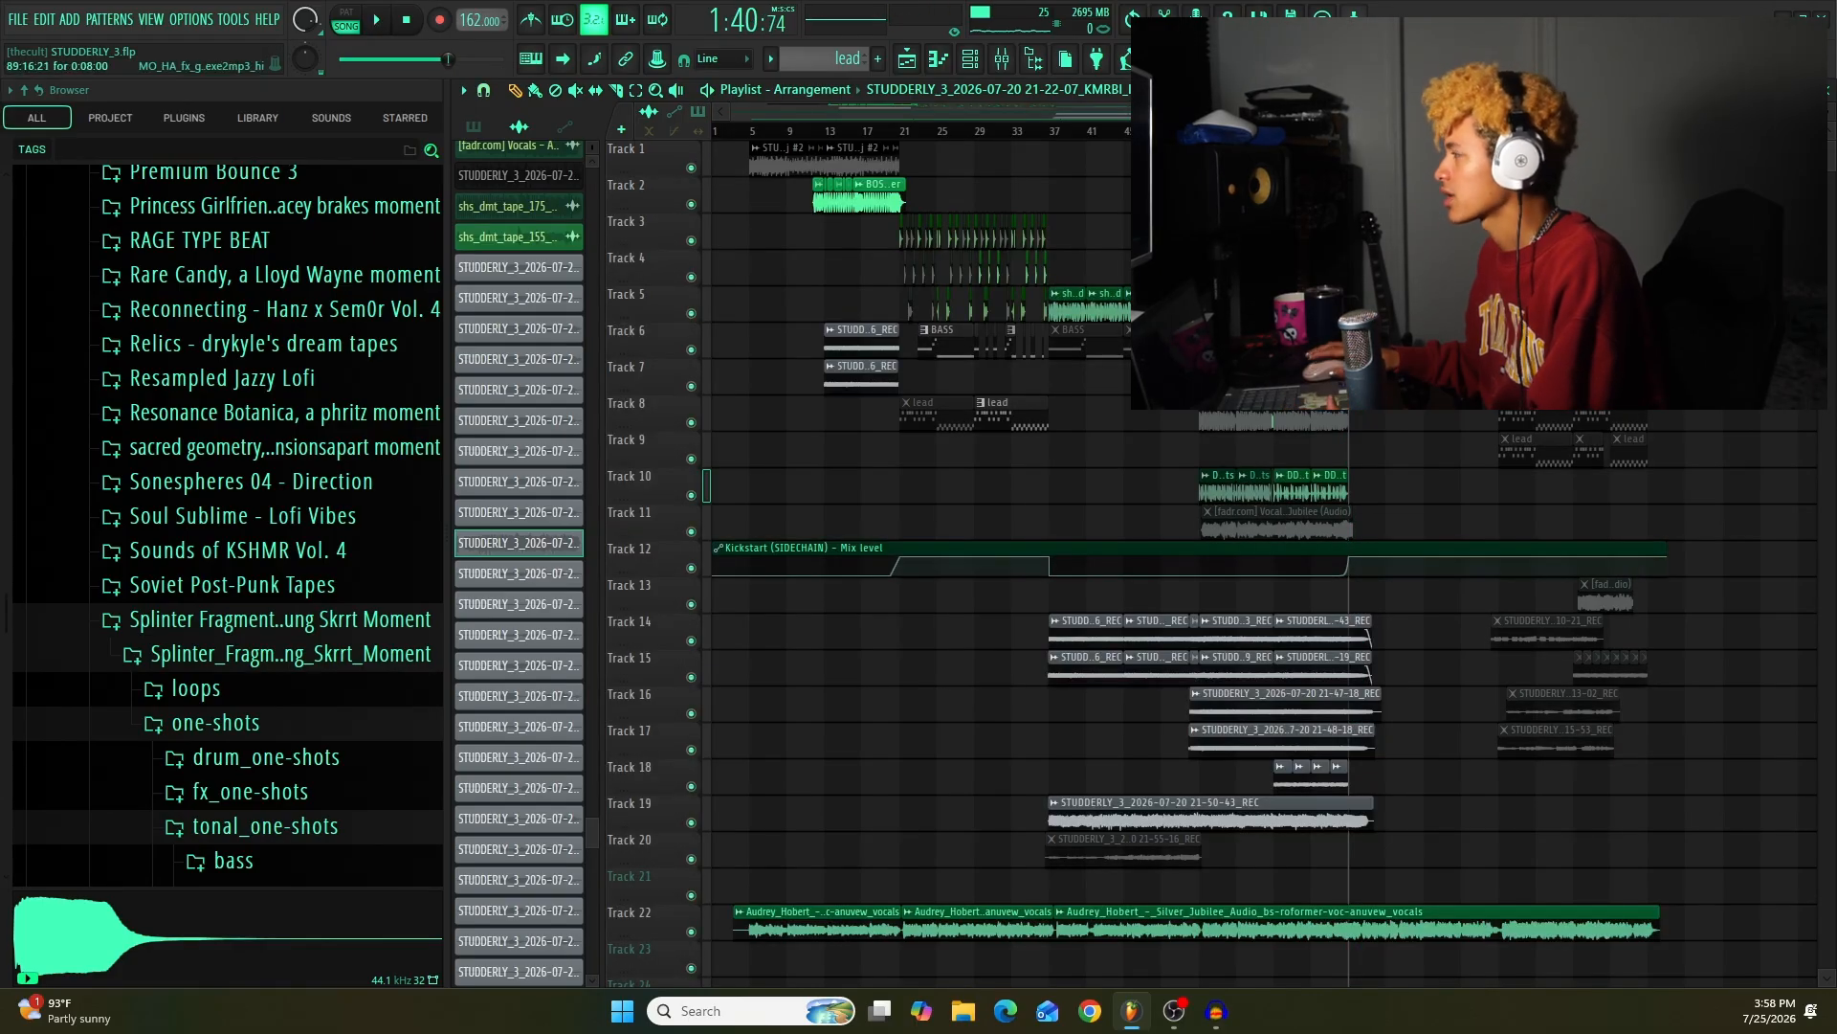
pyautogui.press('space')
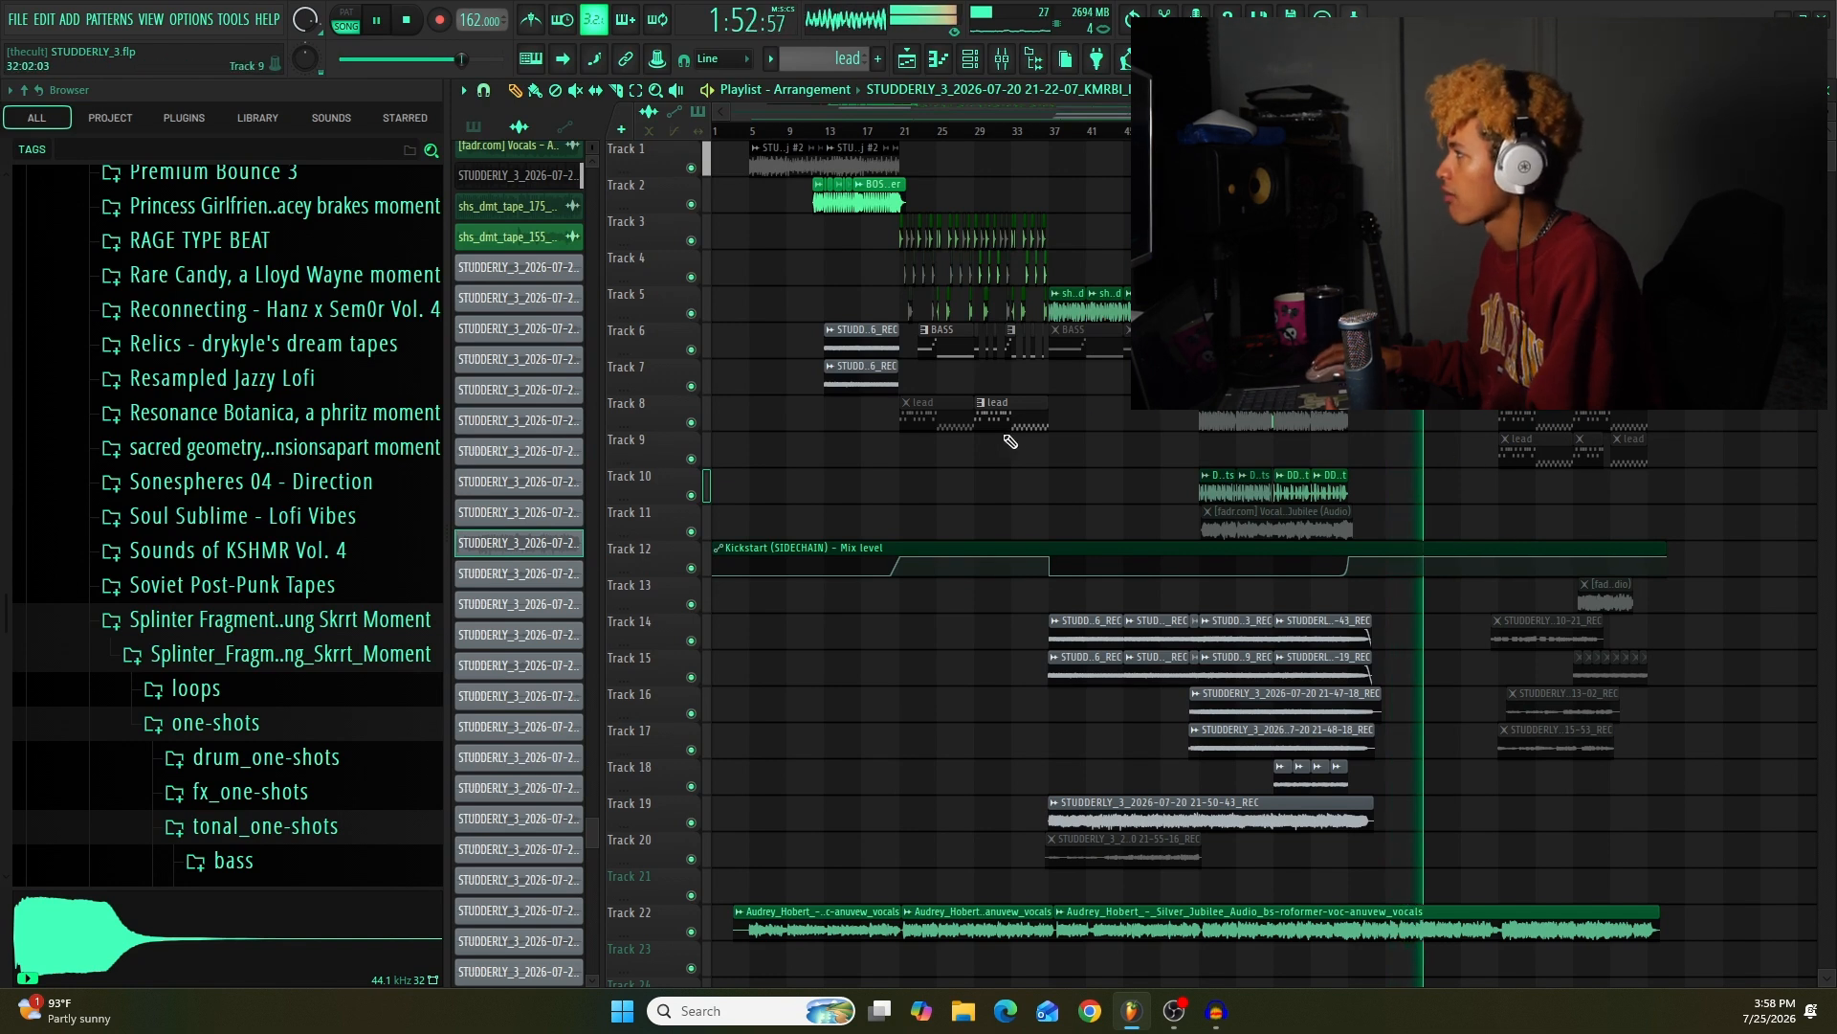
pyautogui.press('space')
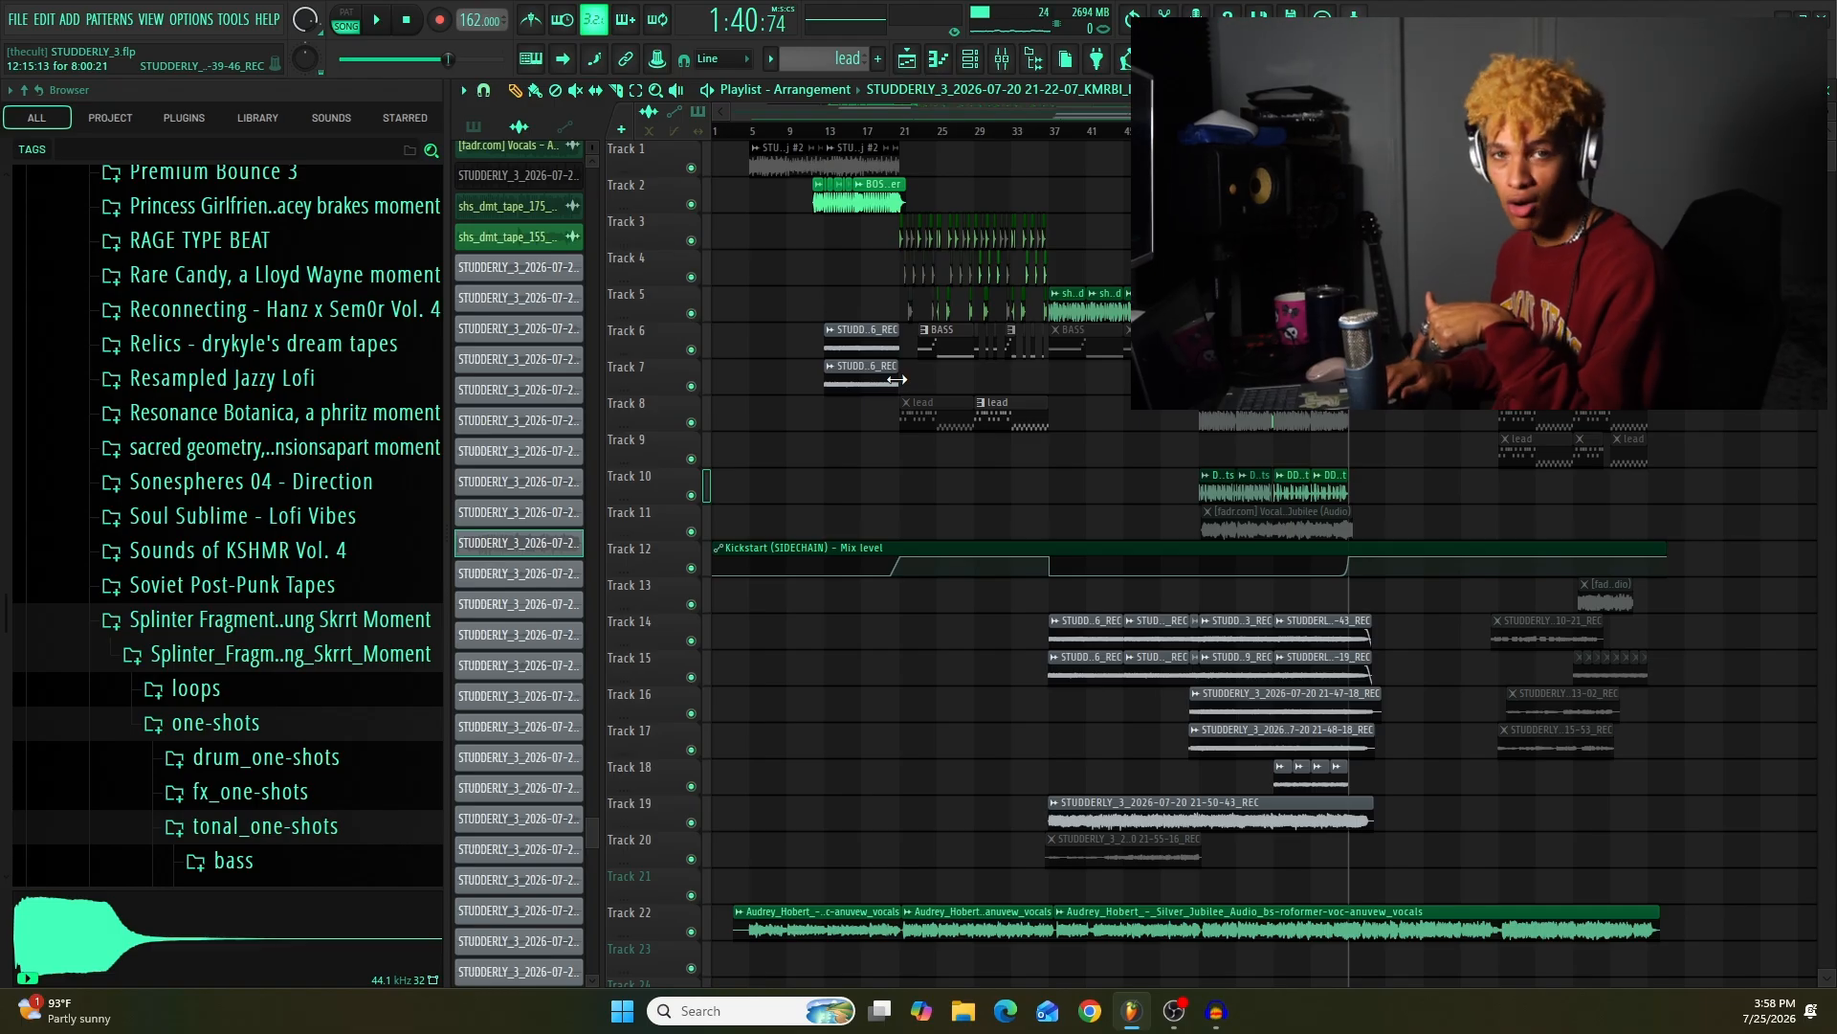
# Step: Copy the two recorded clips from Tracks 6 and 7 to bar 77 on Tracks 10 and 11 and play that section
pyautogui.moveTo(827, 324); pyautogui.dragTo(1453, 510)
pyautogui.scroll(4, 1454, 510)
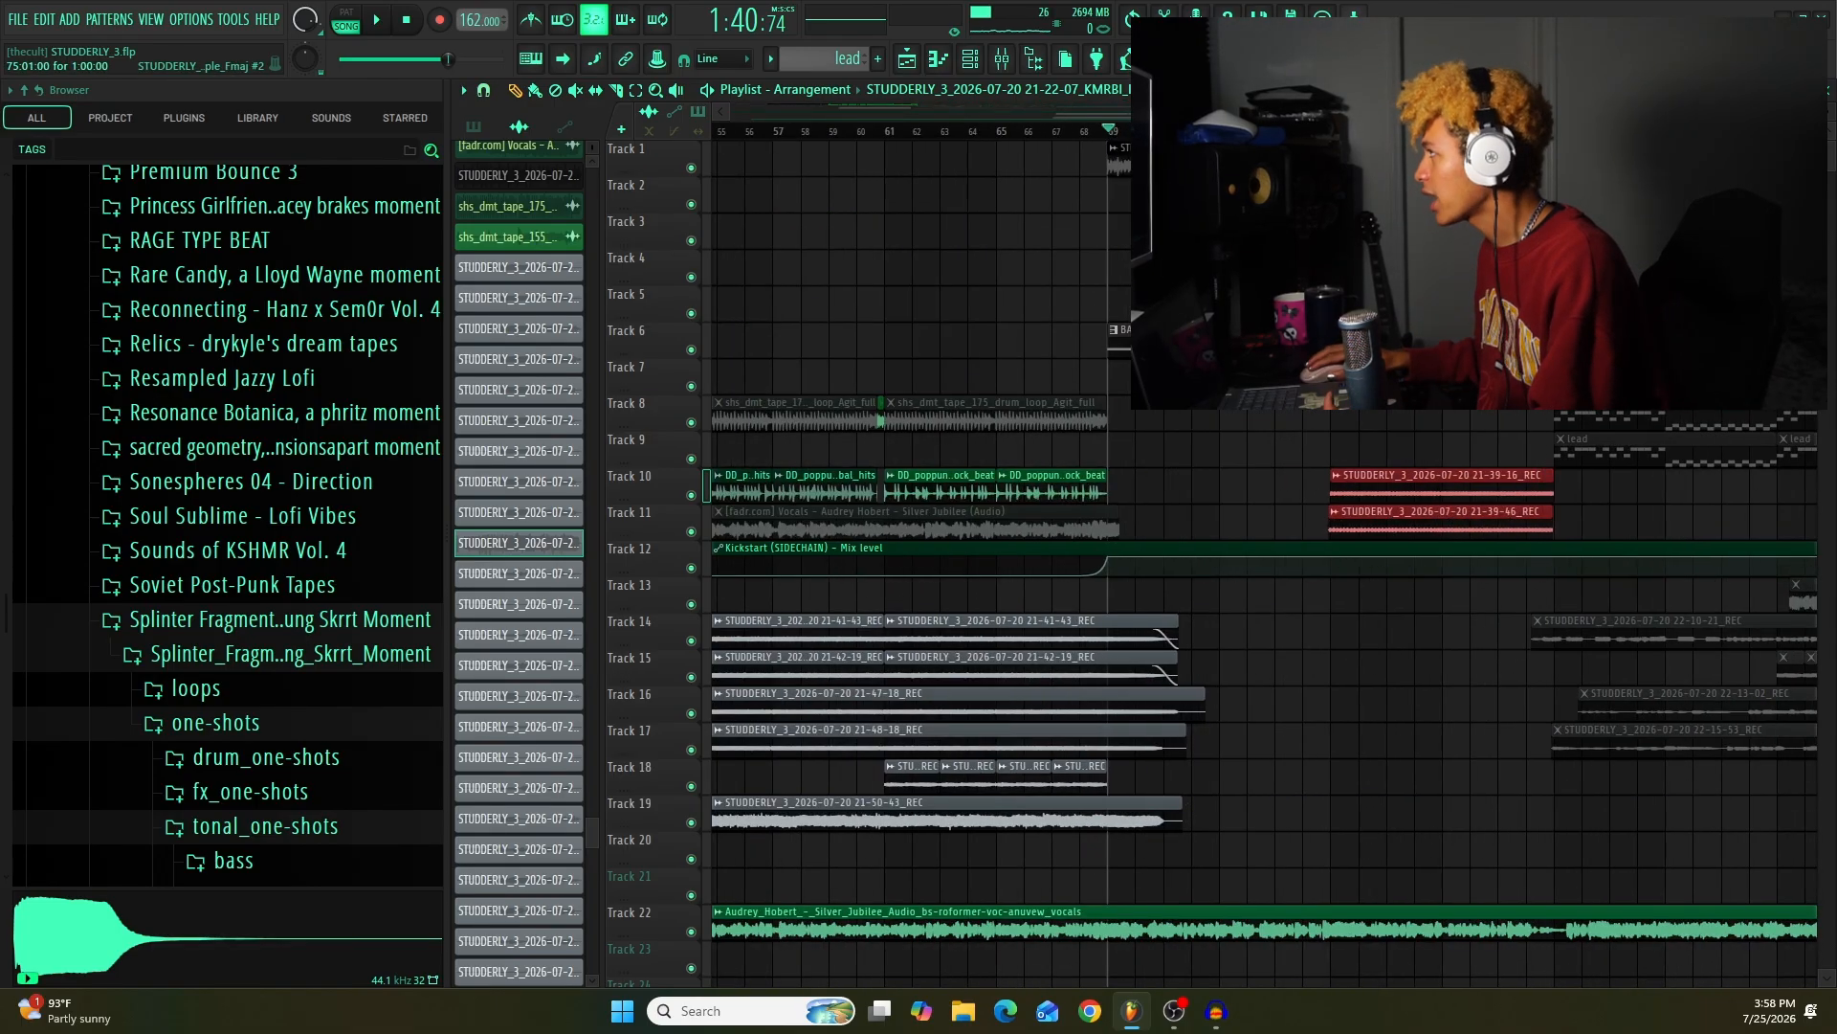
pyautogui.press('space')
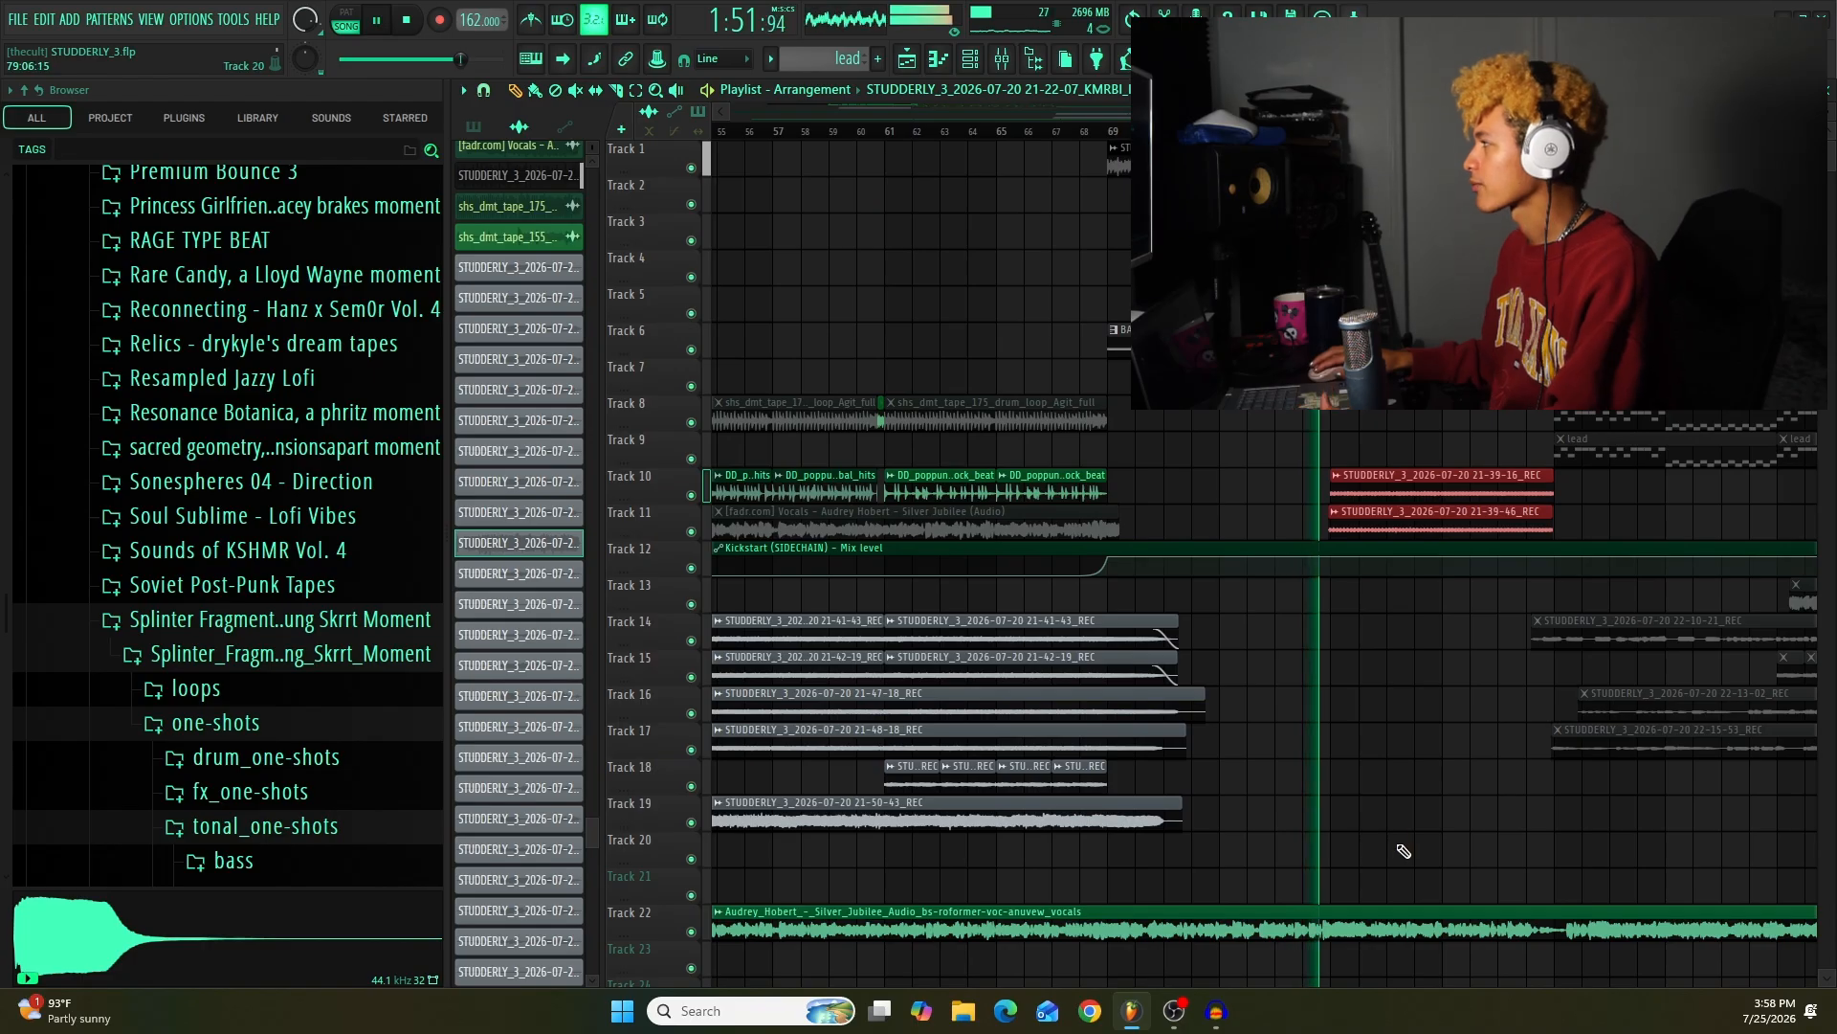
pyautogui.scroll(-3, 1512, 799)
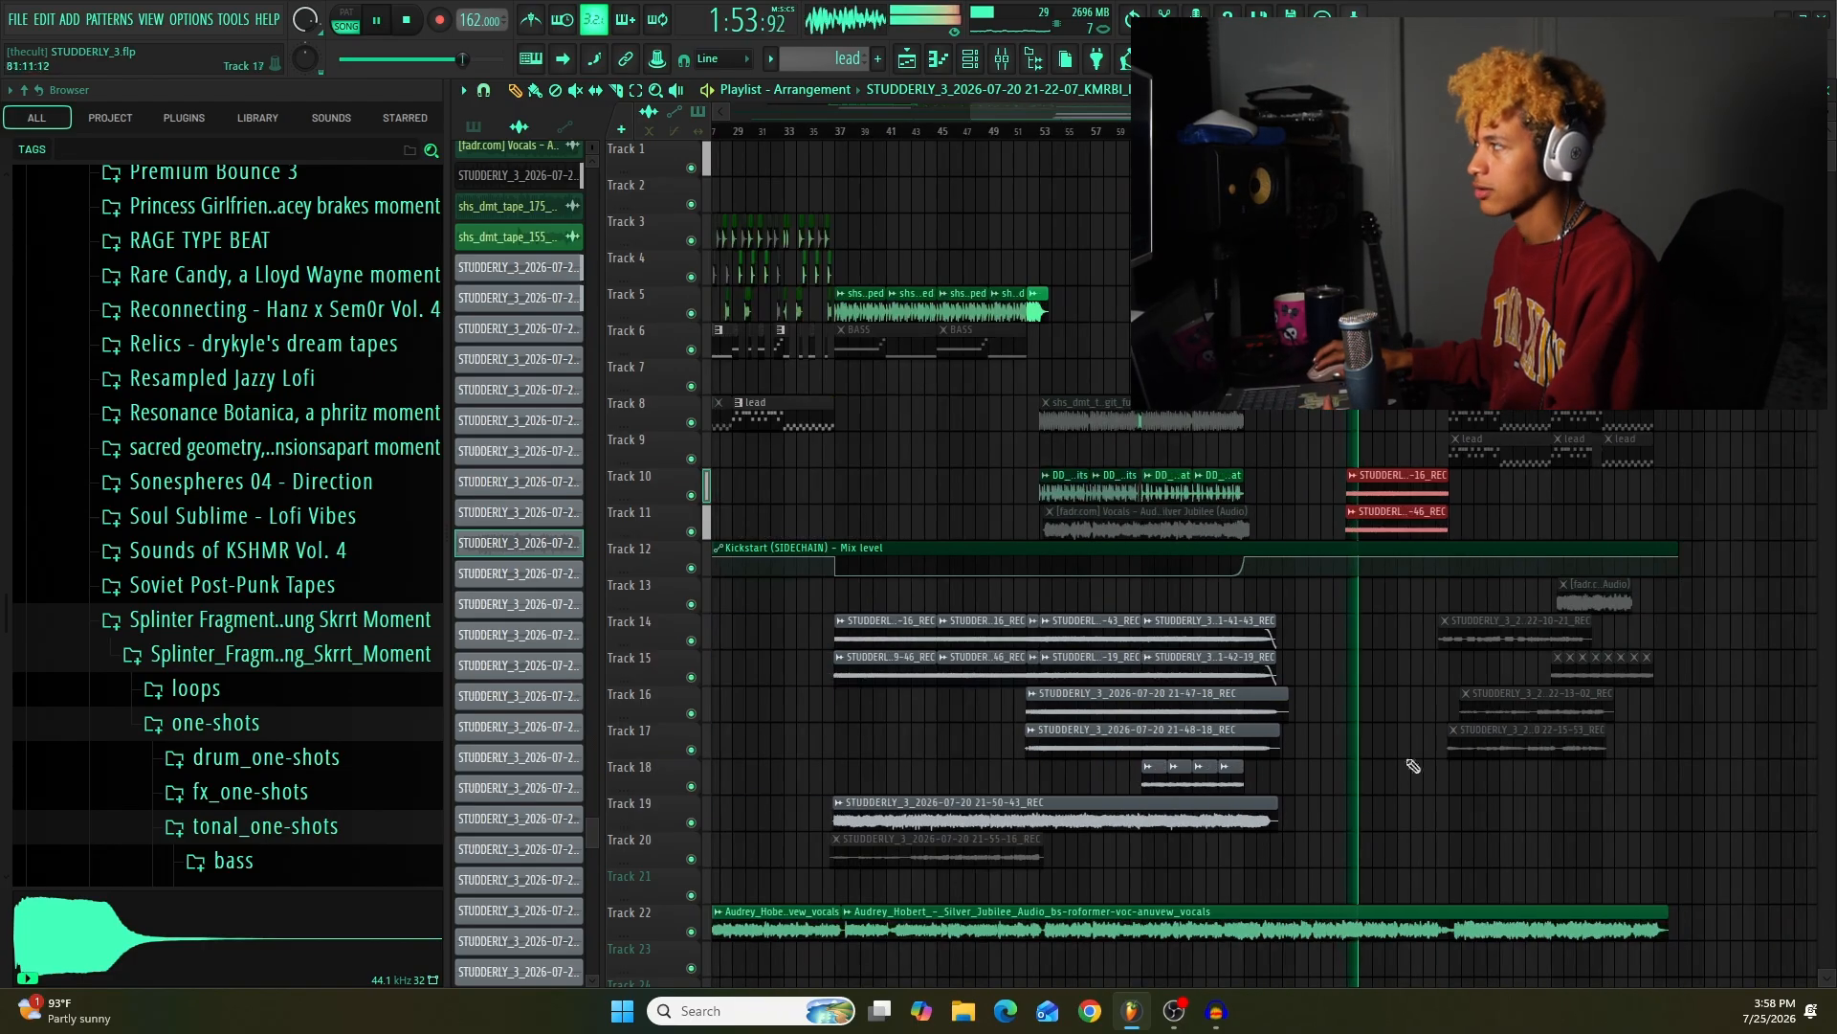
pyautogui.scroll(3, 1624, 758)
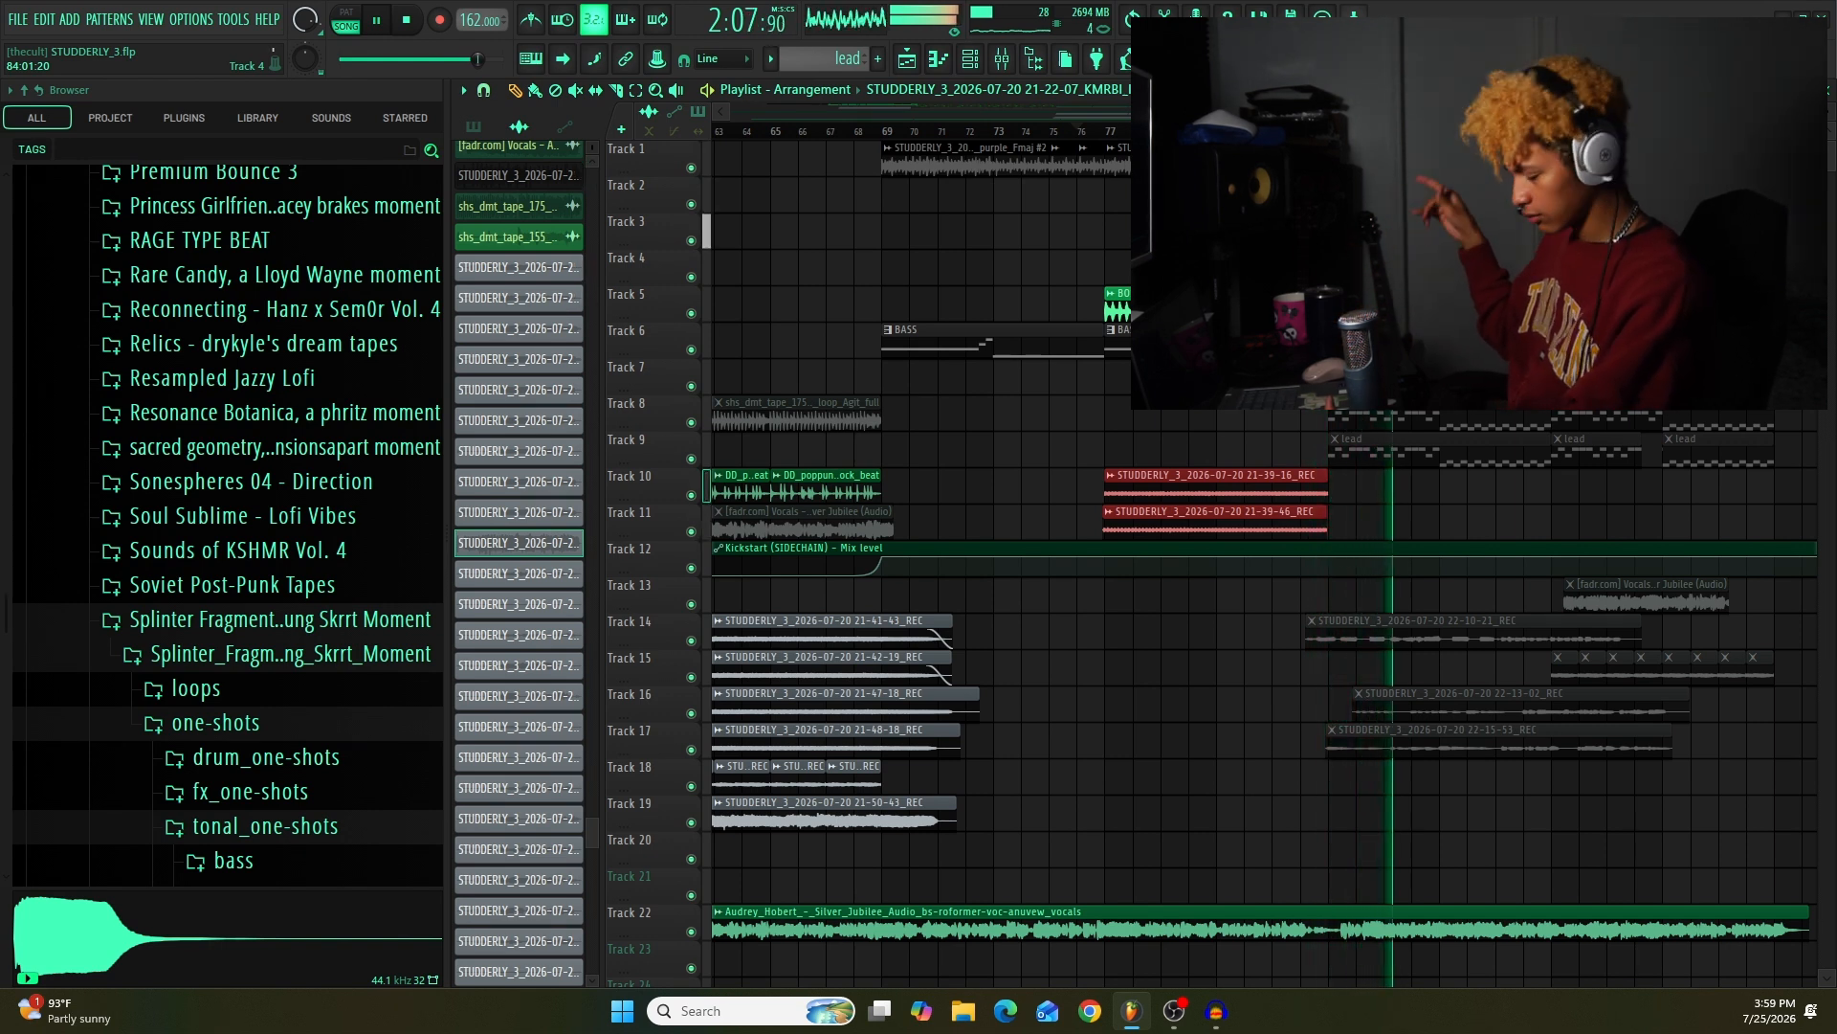
pyautogui.press('space')
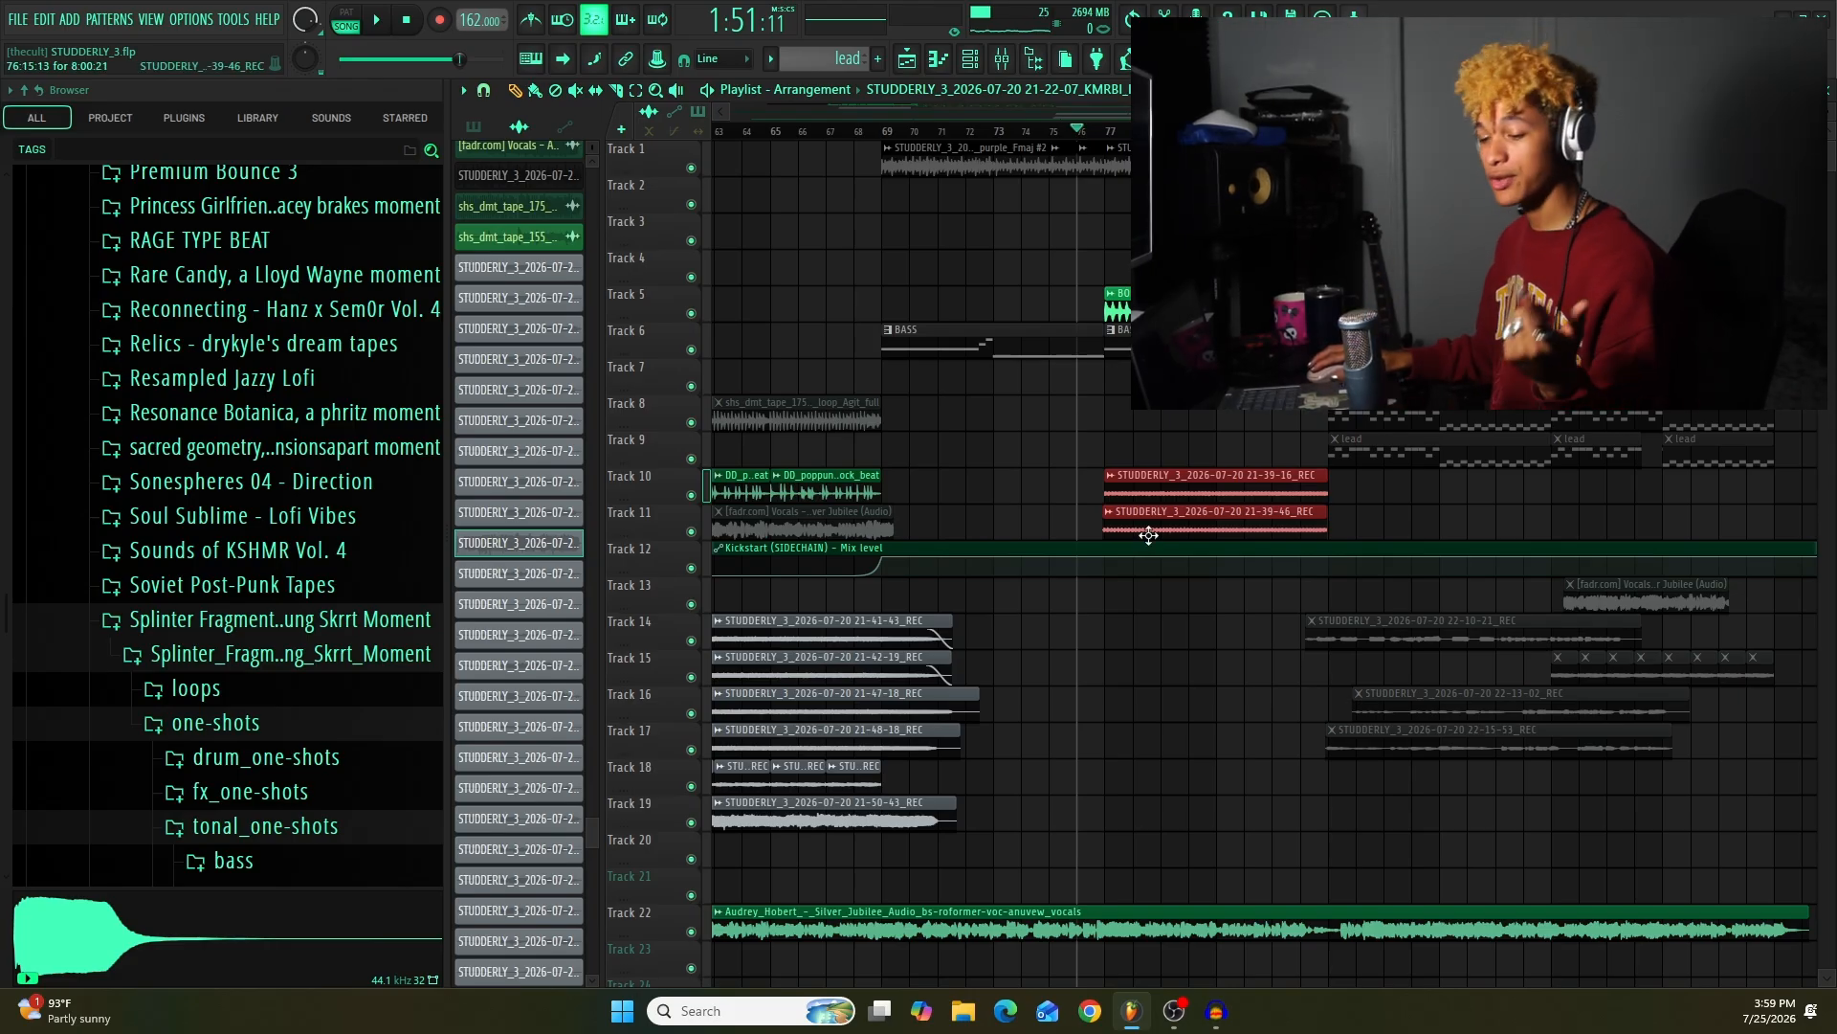
# Step: Set the playhead to bar 85, solo the vocals on Track 22 and play them
pyautogui.scroll(-3, 1317, 907)
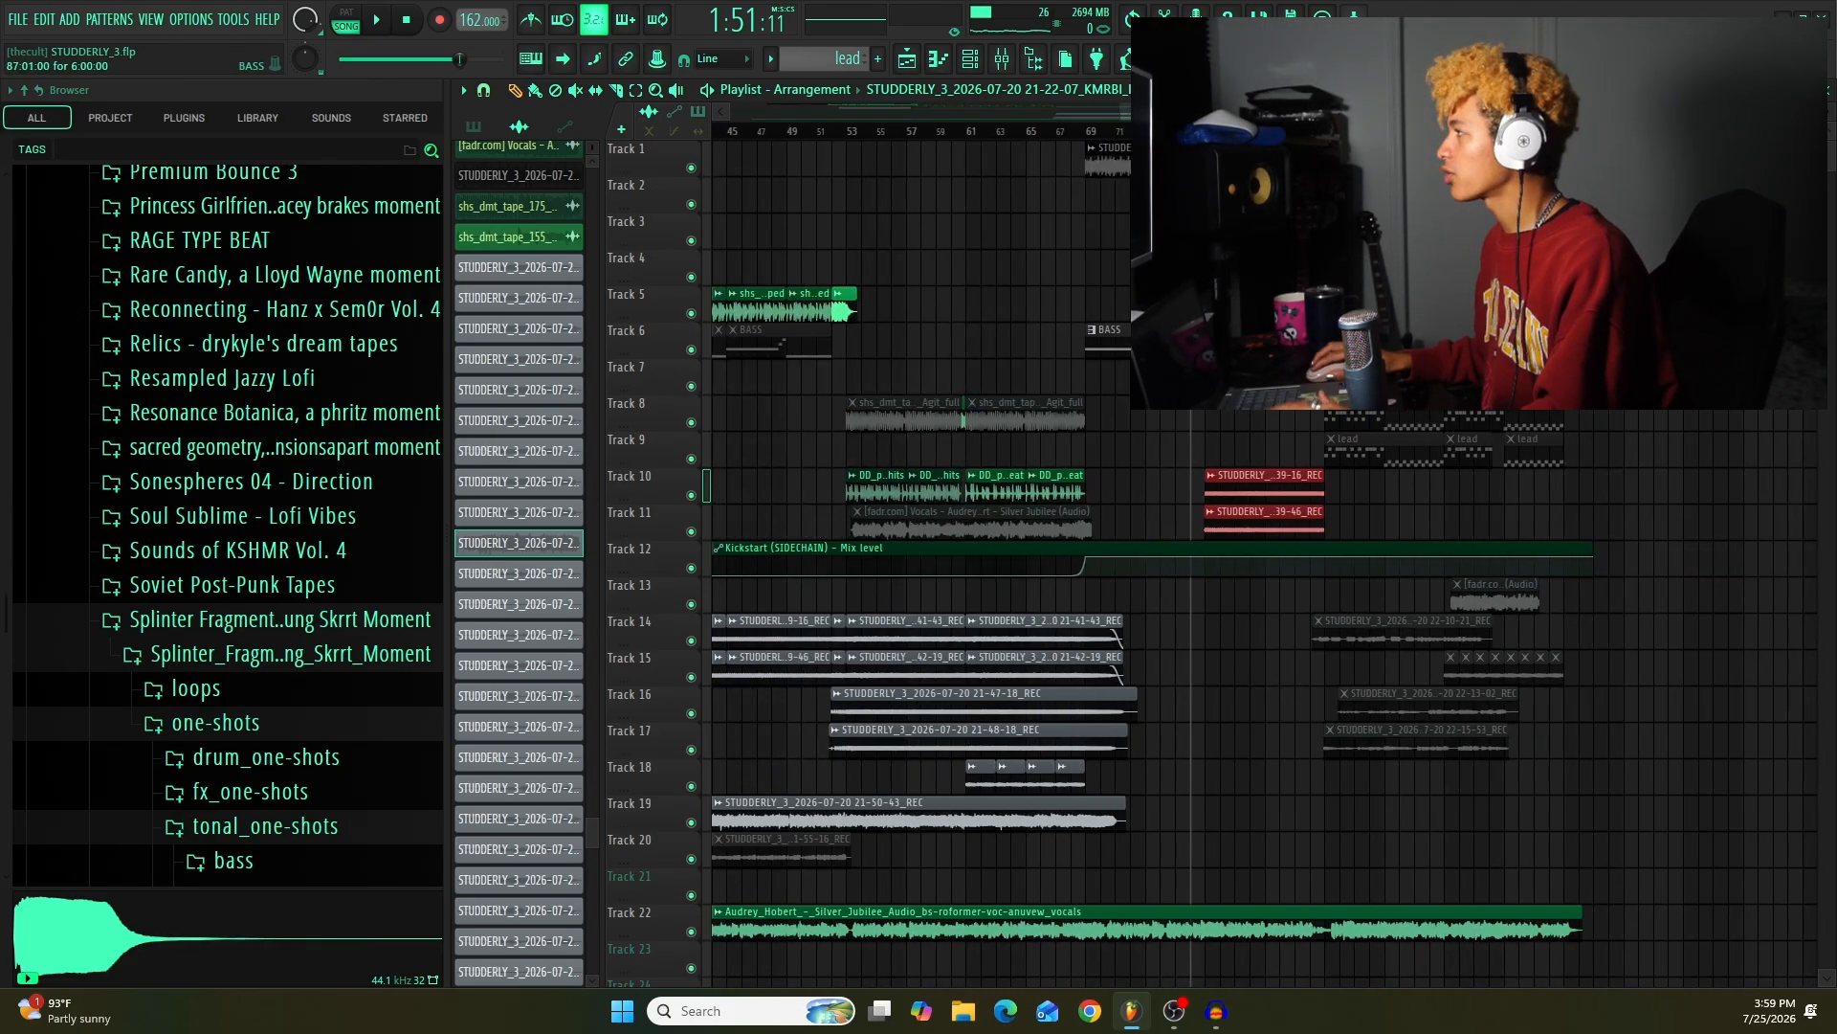
pyautogui.click(1324, 131)
pyautogui.rightClick(692, 931)
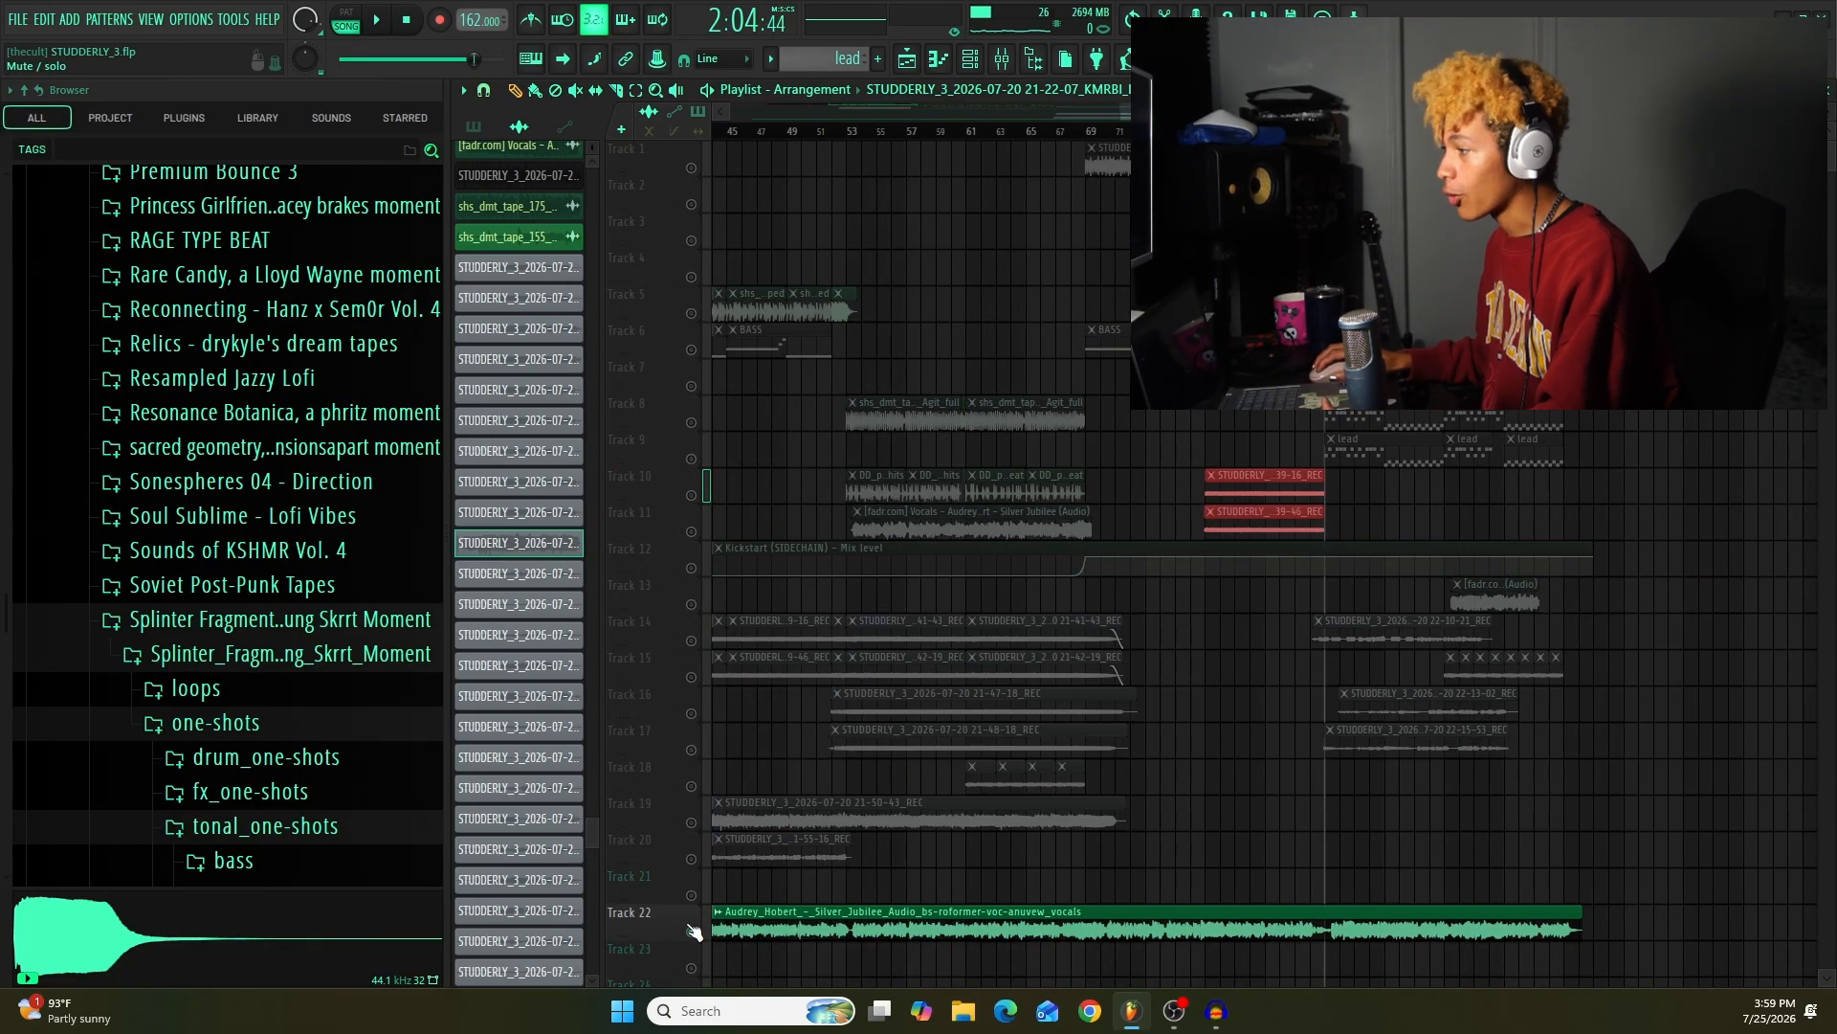
pyautogui.press('space')
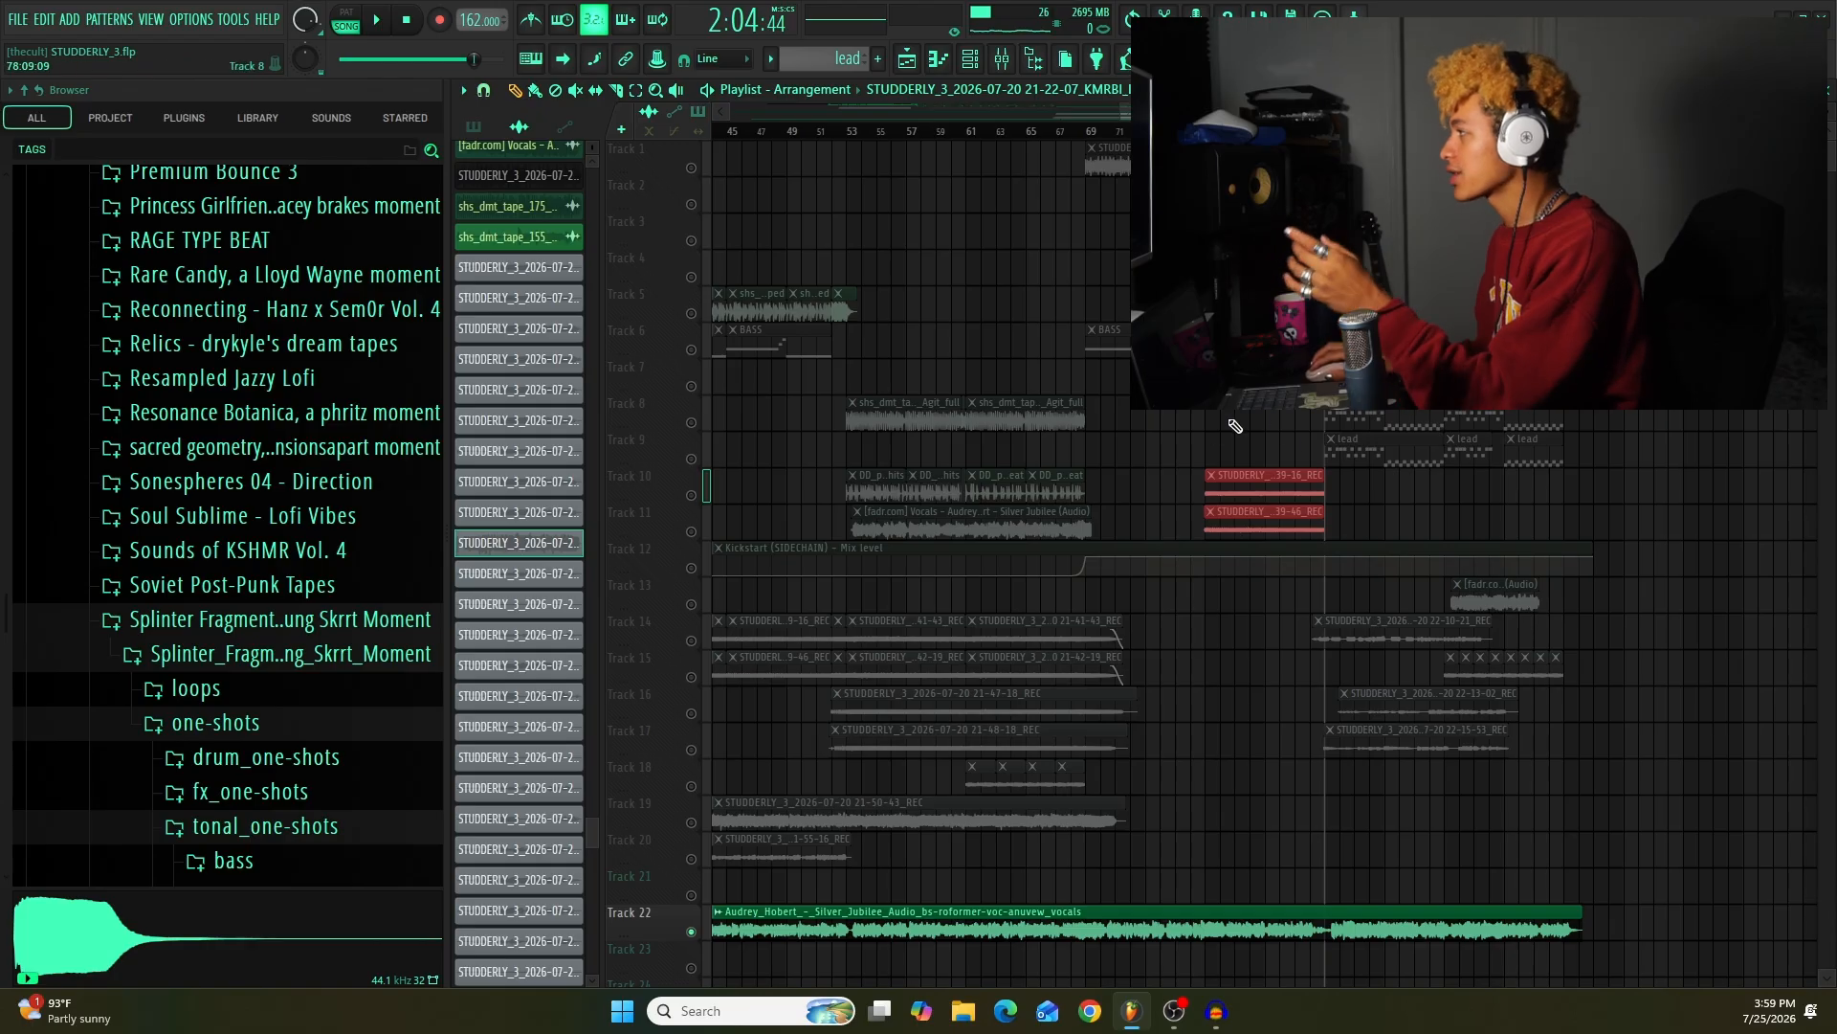
# Step: Delete the three lead pattern clips on Track 9 between bars 85 and 101
pyautogui.rightClick(1378, 448)
pyautogui.rightClick(1469, 449)
pyautogui.rightClick(1527, 452)
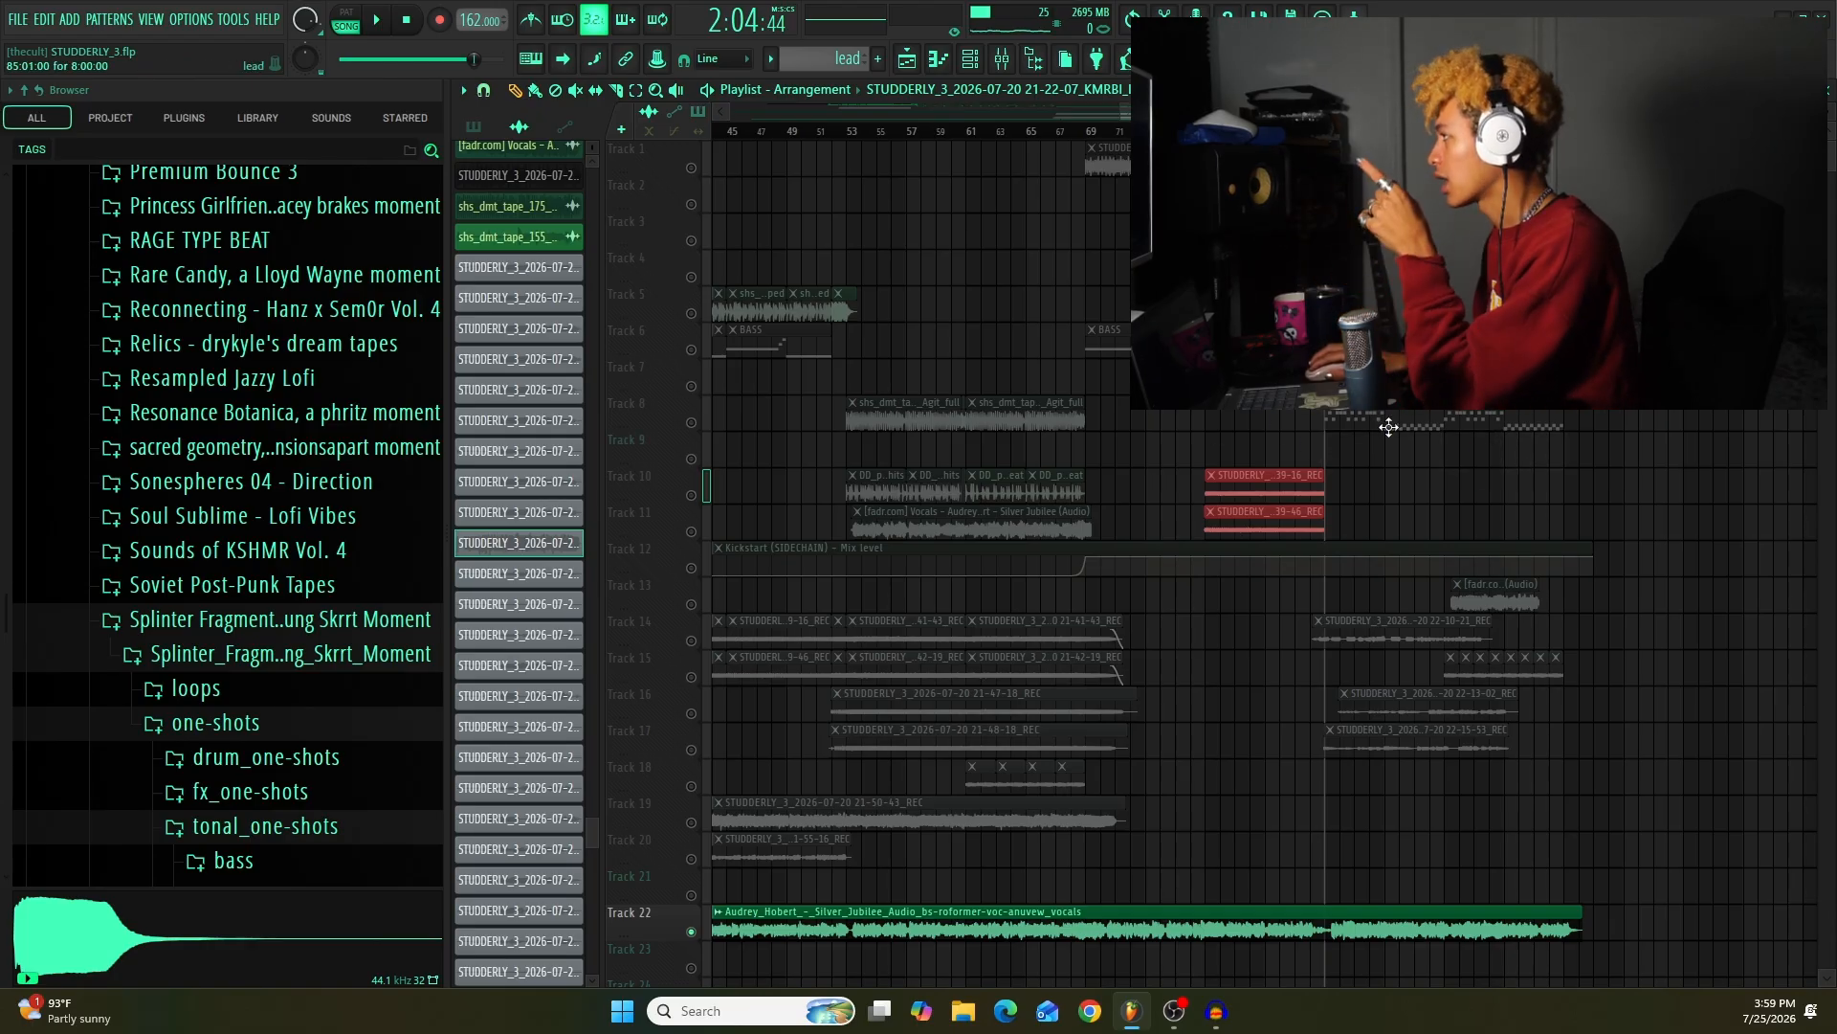
# Step: Unsolo the vocal track and play the full arrangement from bar 85
pyautogui.rightClick(692, 387)
pyautogui.rightClick(692, 387)
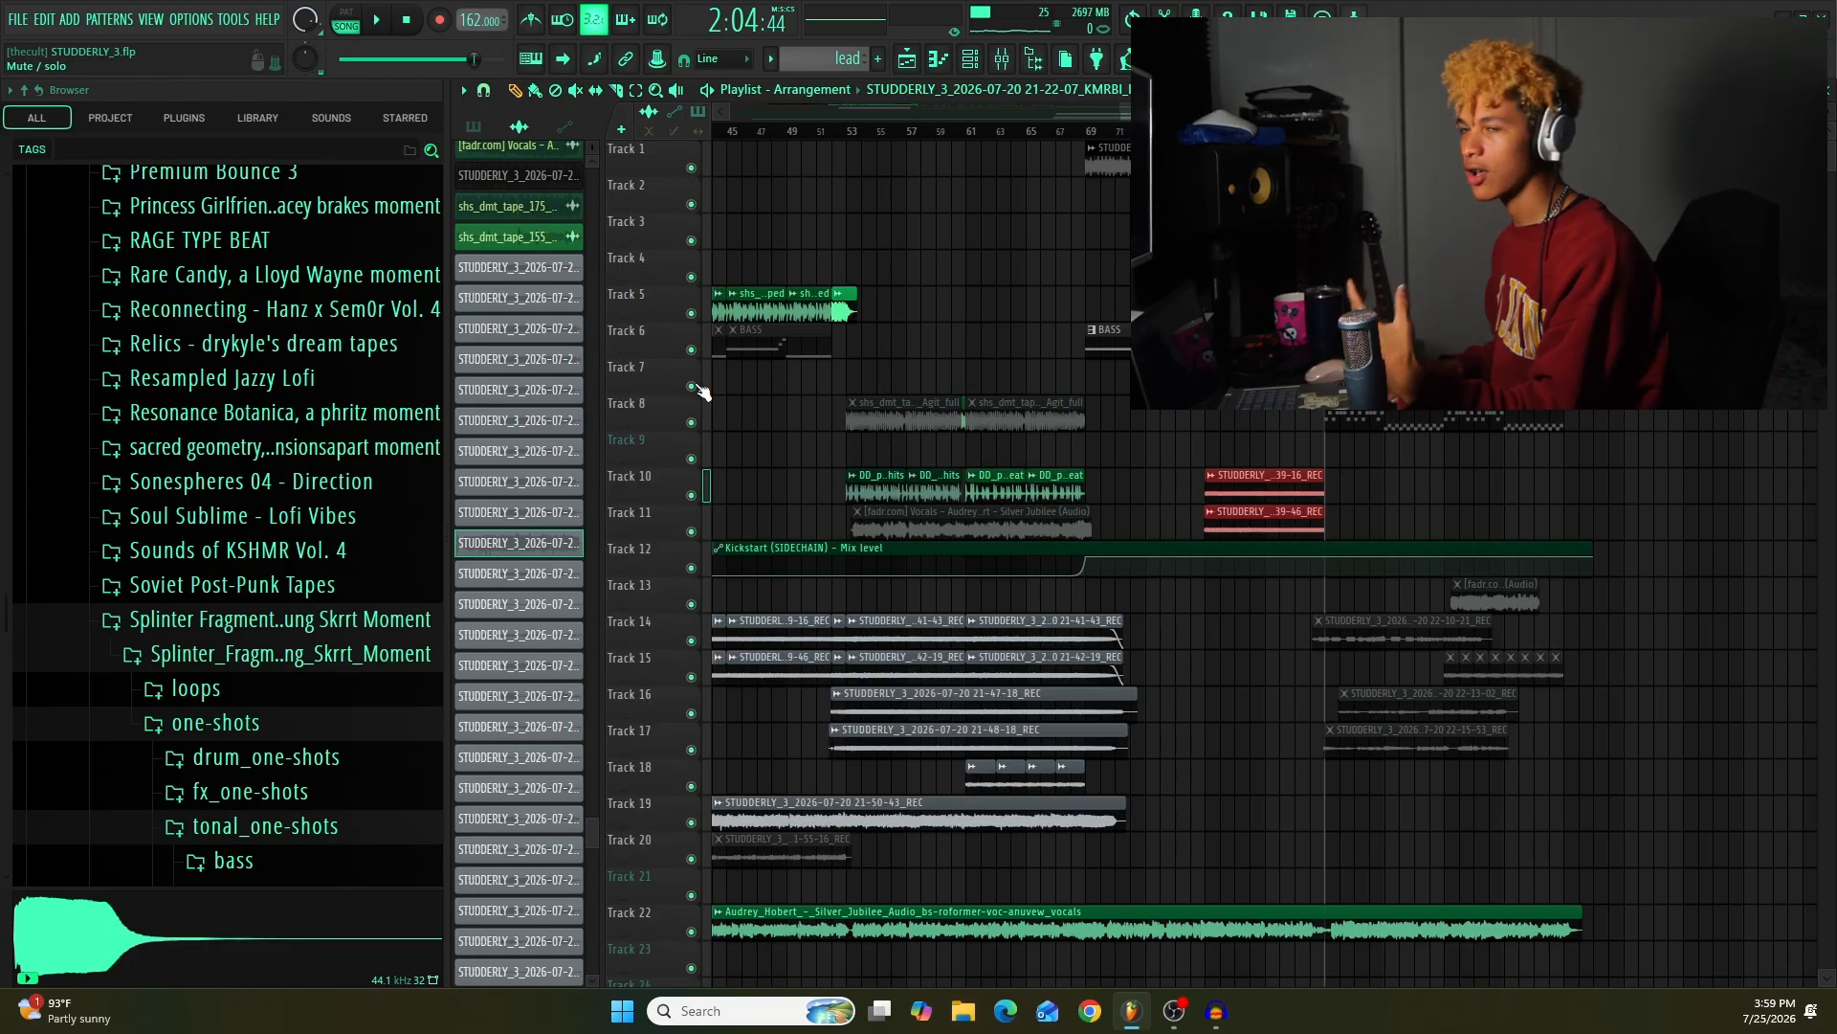
pyautogui.press('space')
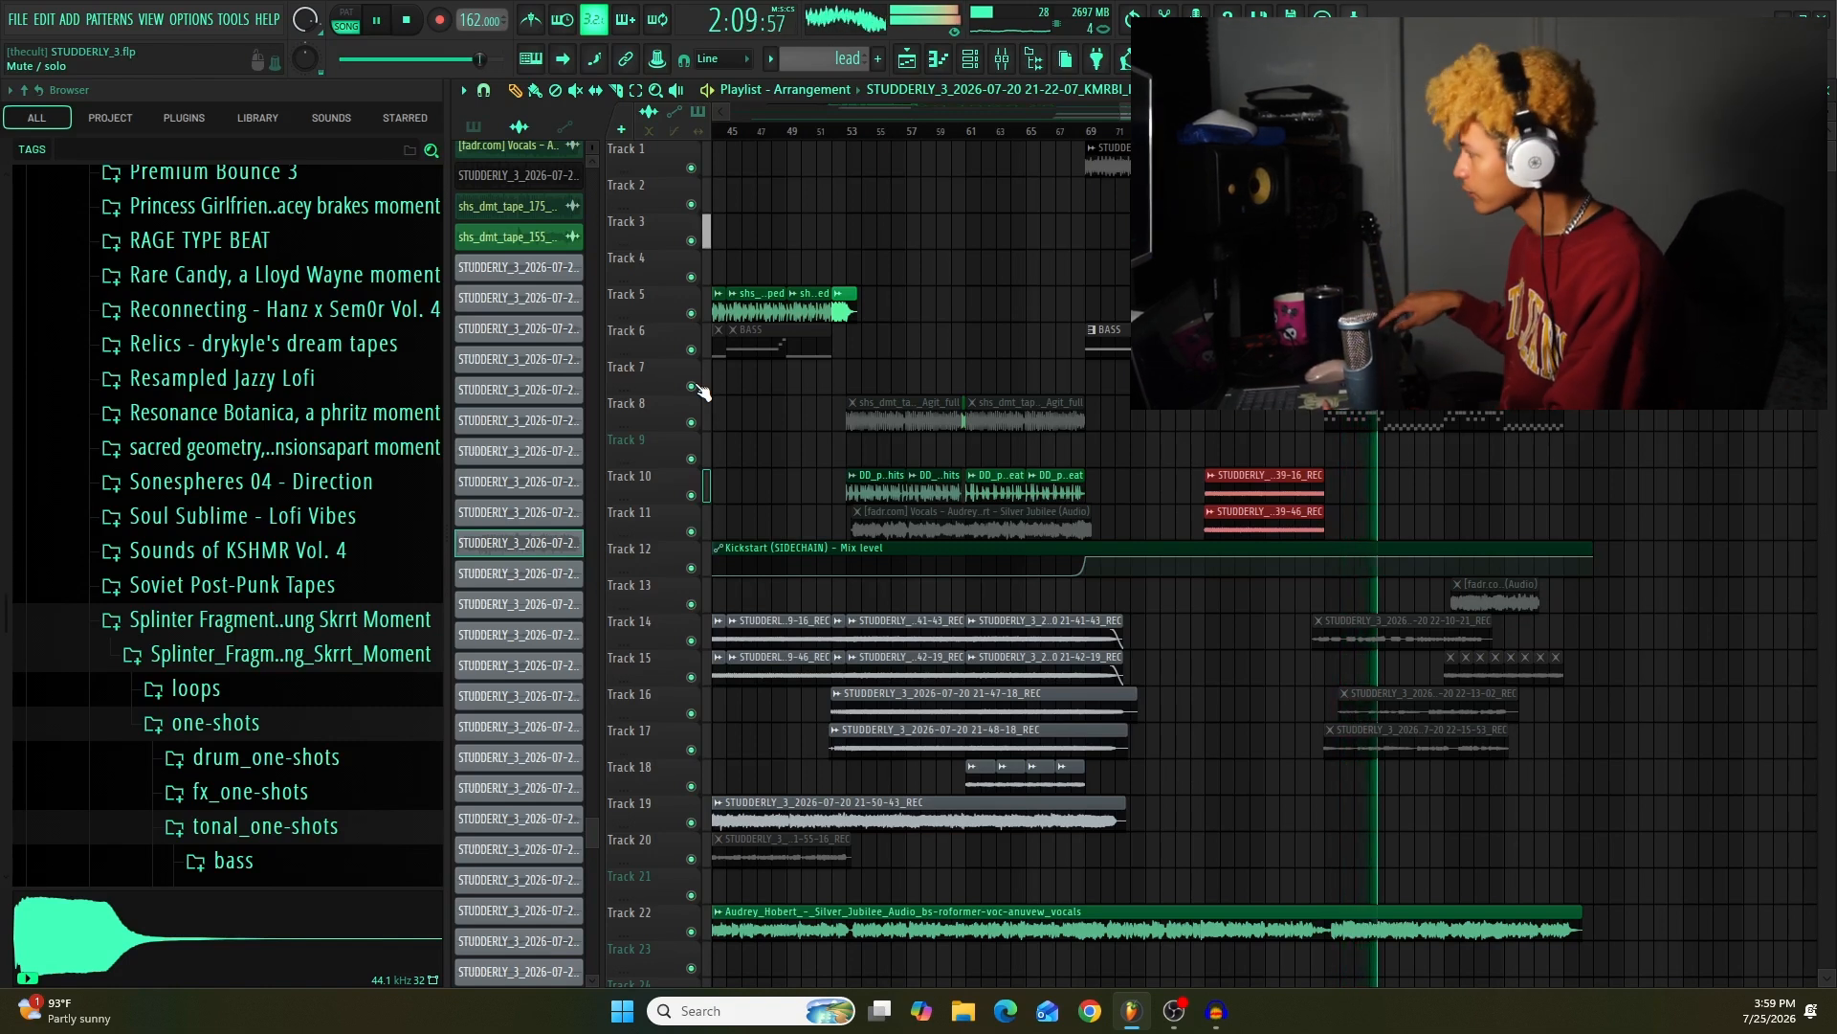
# Step: Slice the second lead clip on Track 8 at bar 97 and unmute the part that follows the cut
pyautogui.scroll(3, 1597, 616)
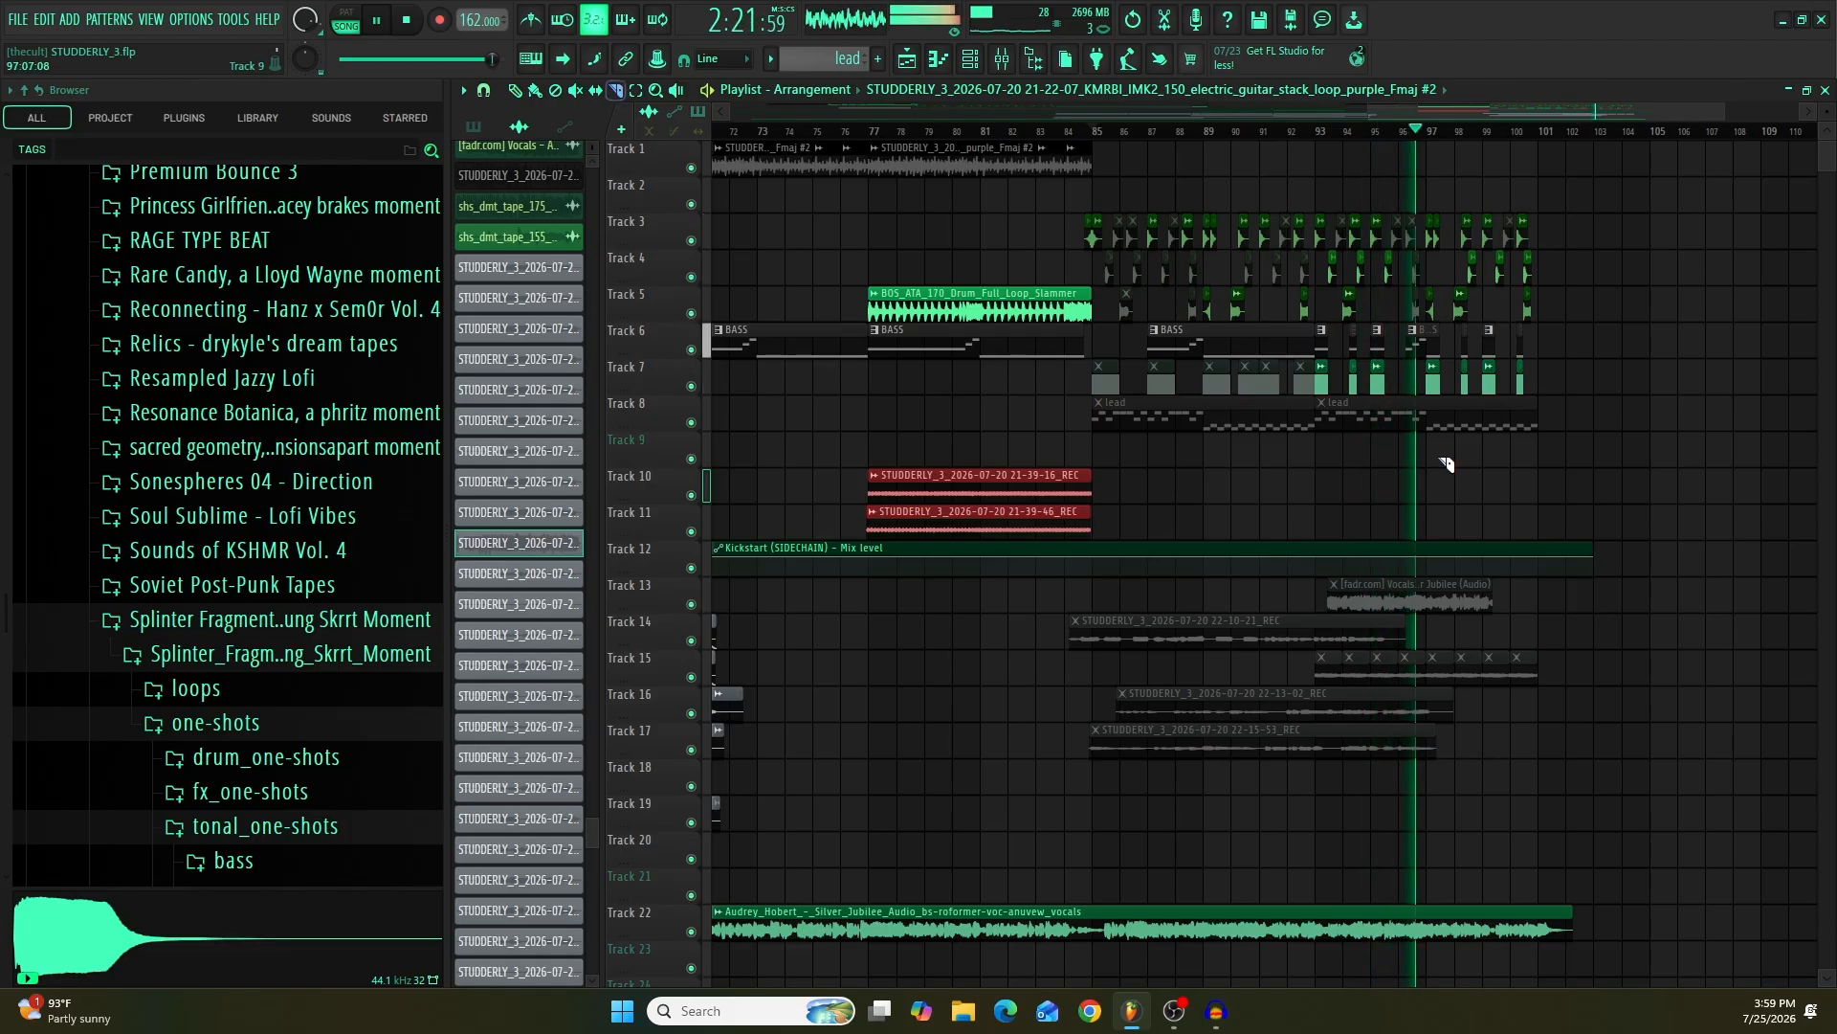
pyautogui.moveTo(1432, 412); pyautogui.dragTo(1433, 406)
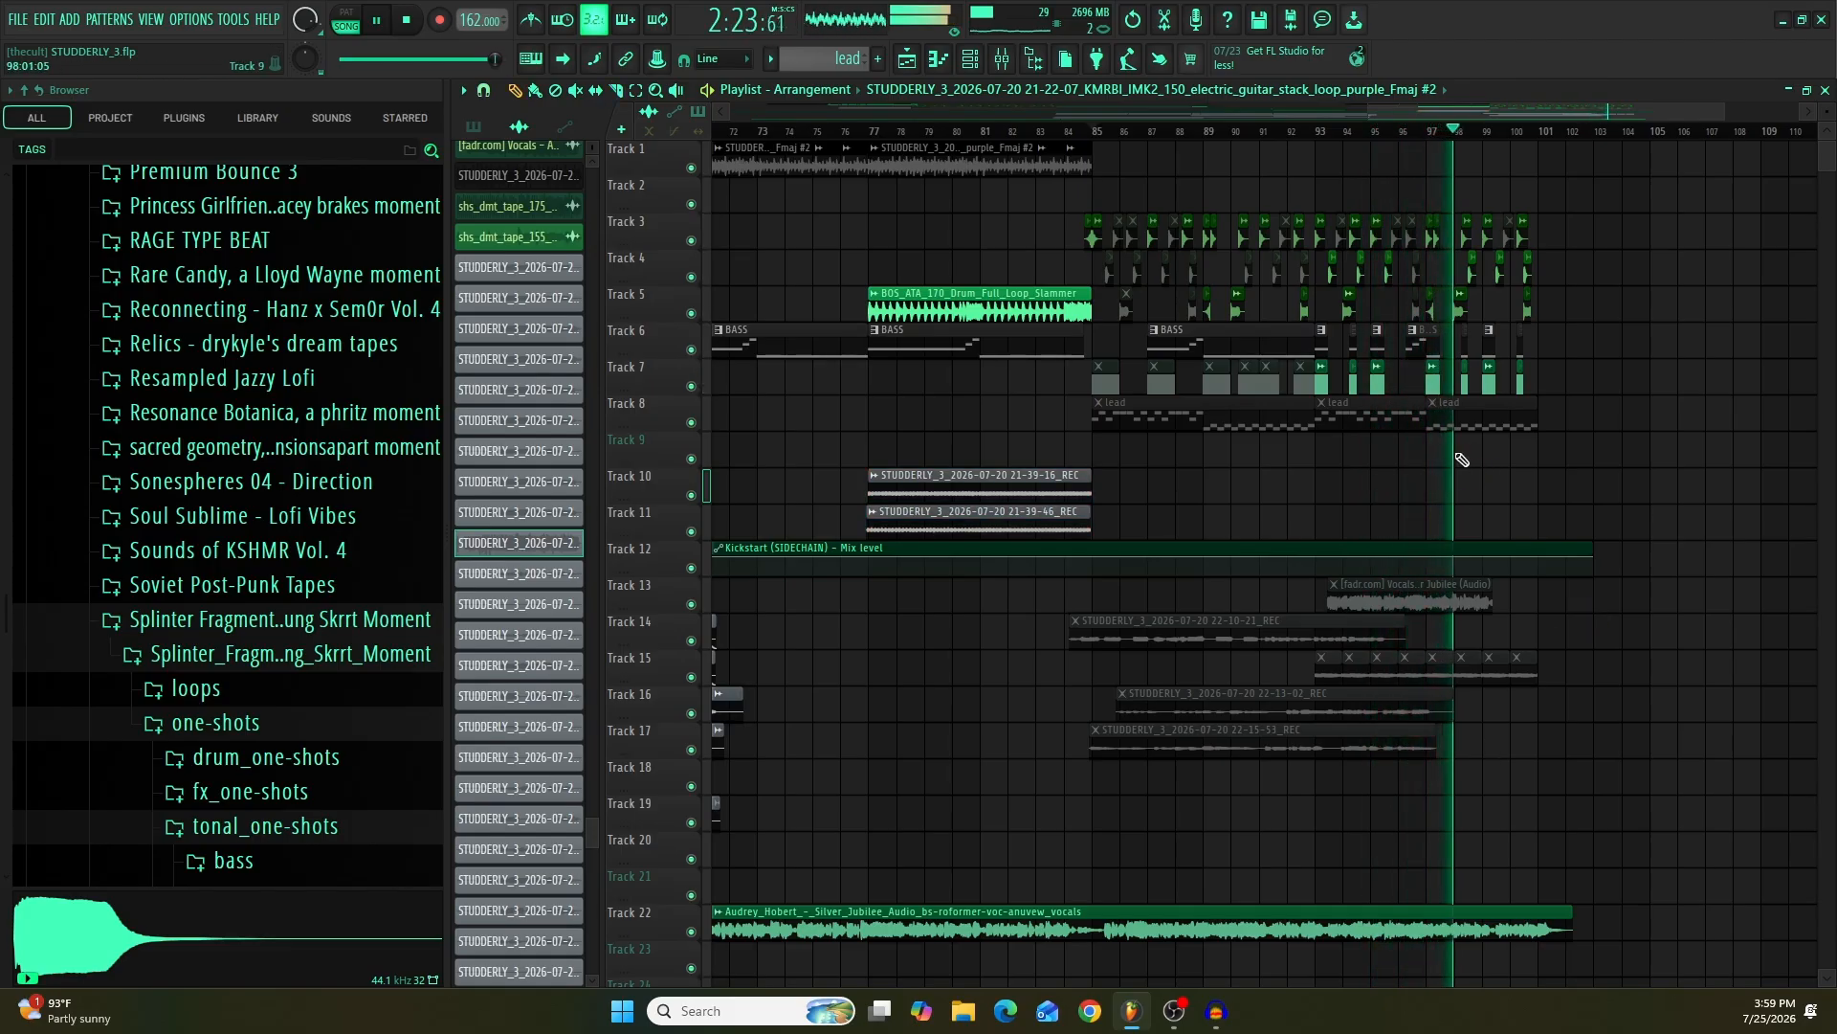
pyautogui.keyDown('alt'); pyautogui.rightClick(1445, 412); pyautogui.keyUp('alt')
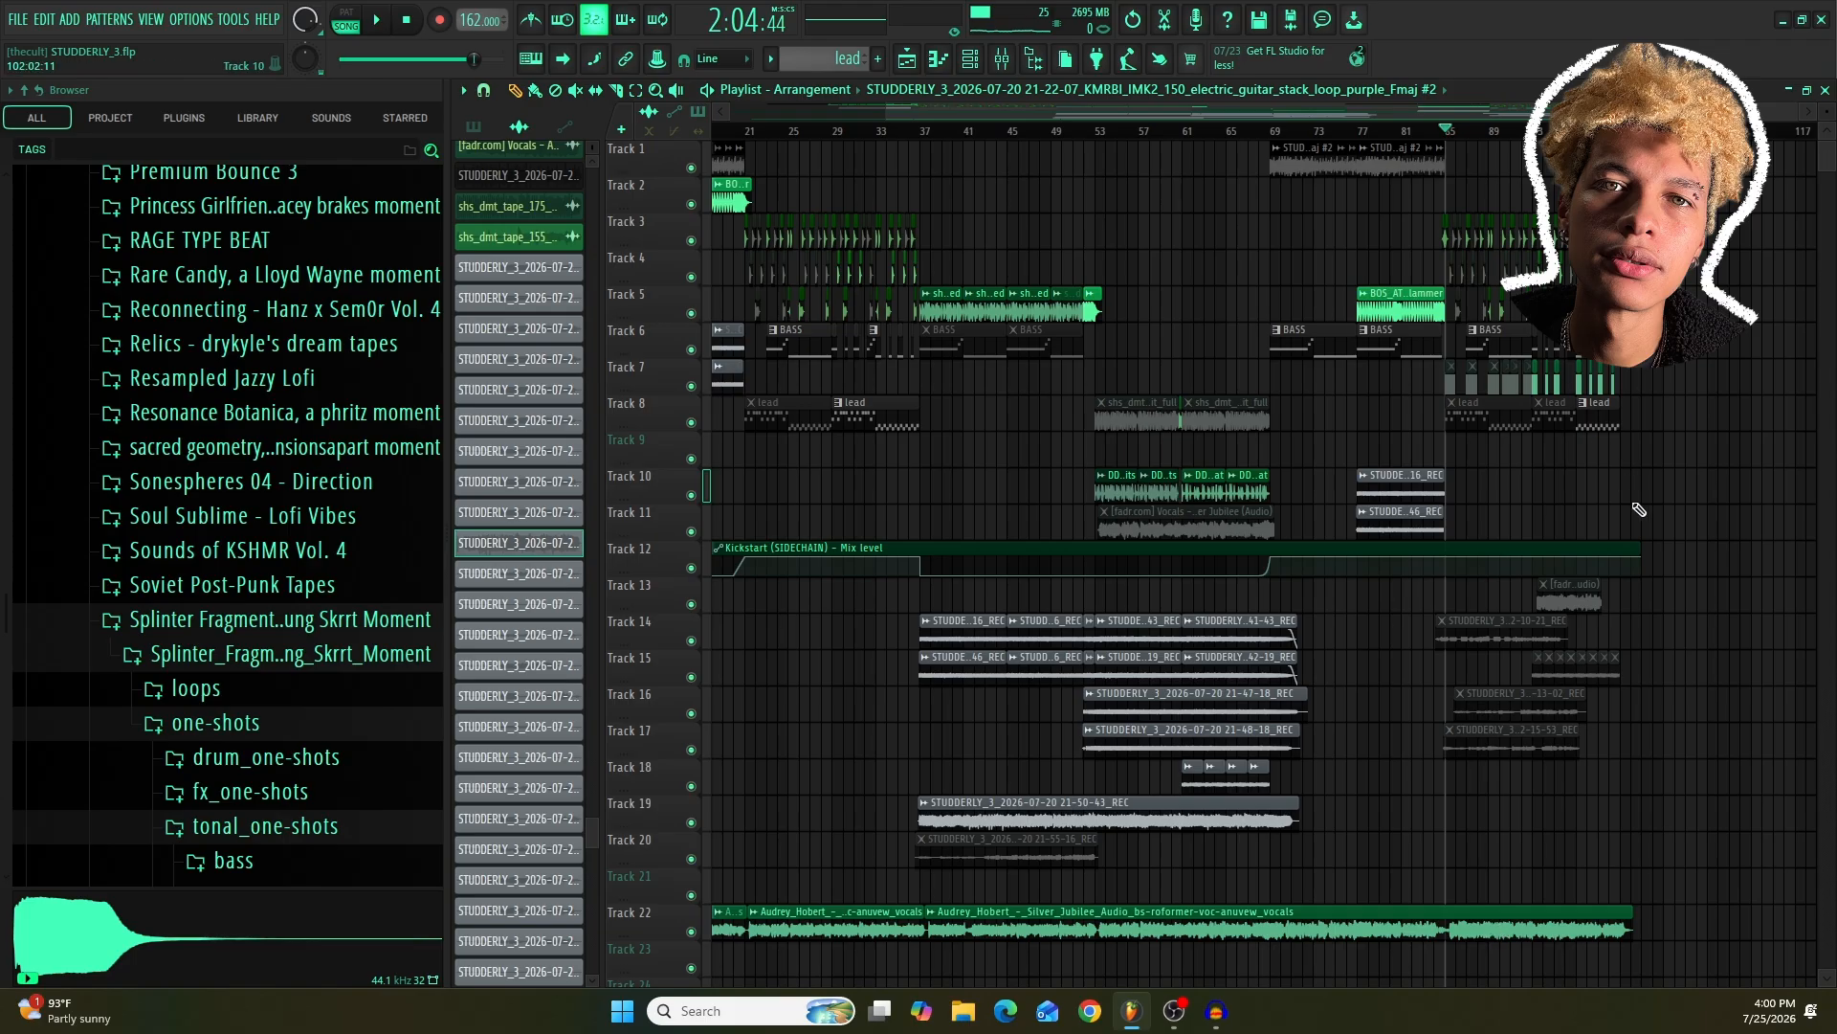
# Step: Set the playhead to bar 95 and listen to the ending with the unmuted lead on Track 8
pyautogui.scroll(3, 1640, 510)
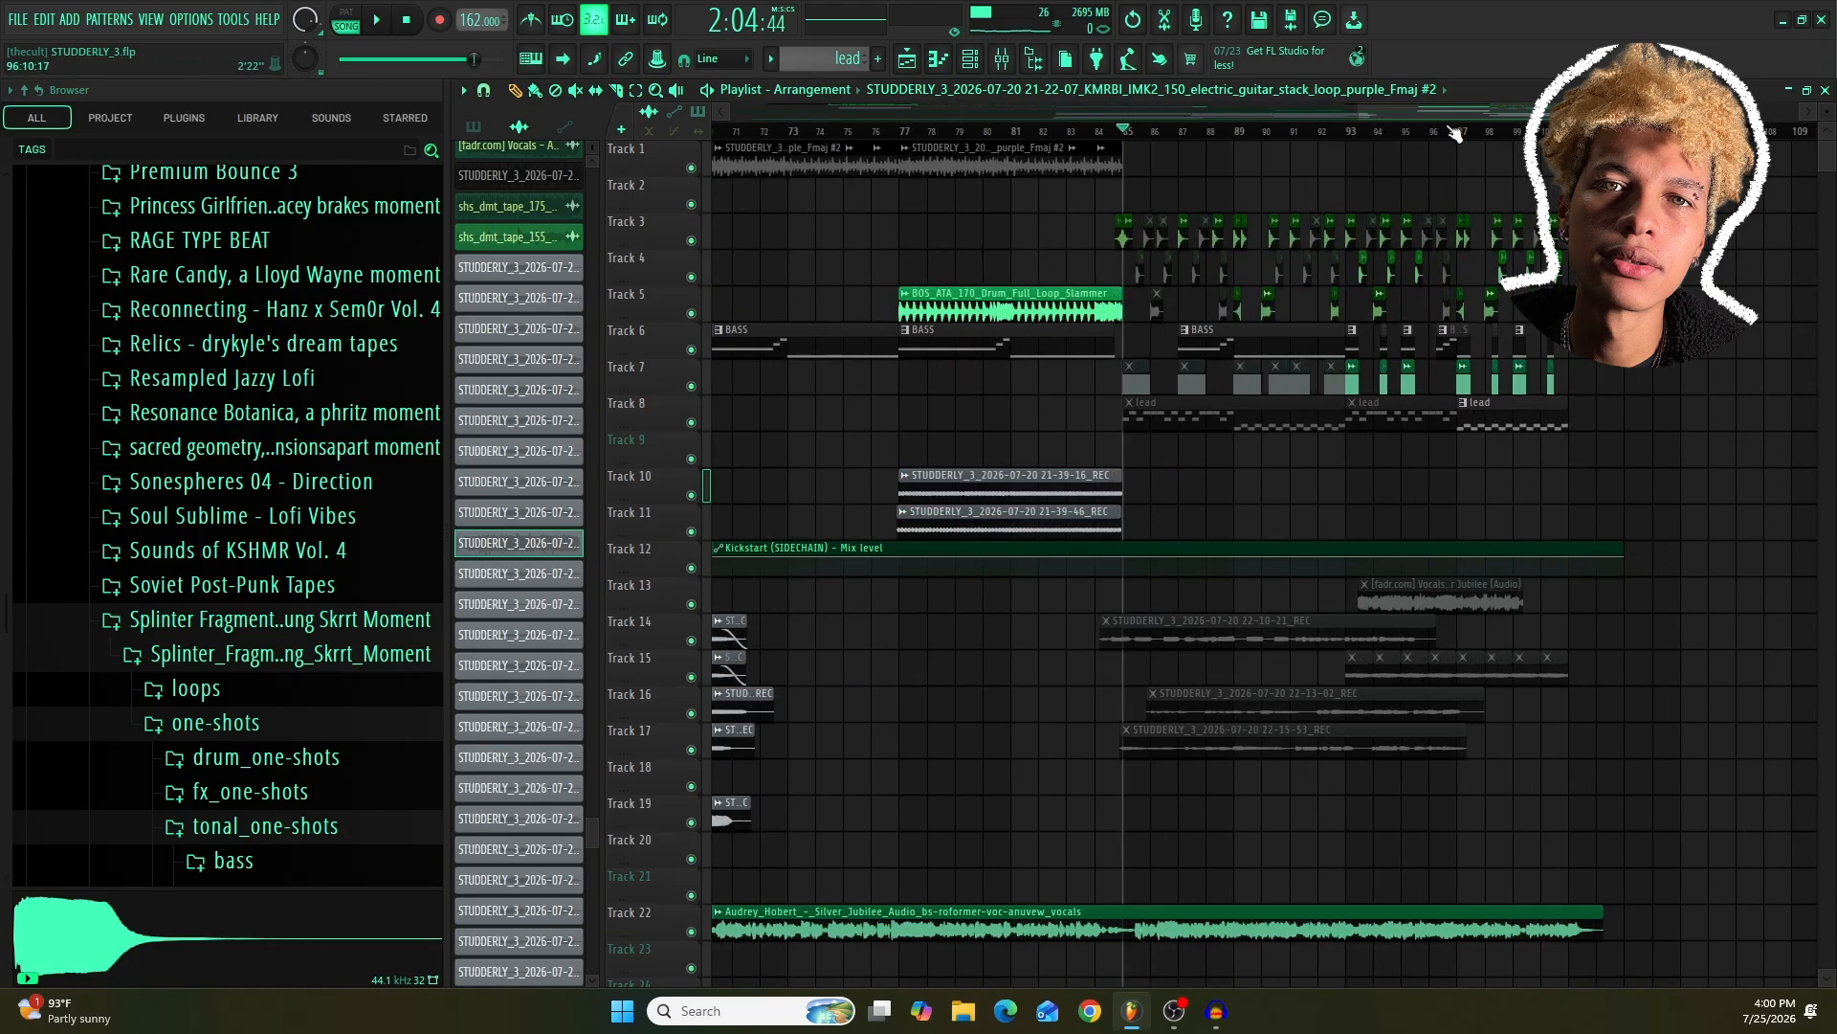
pyautogui.click(1407, 131)
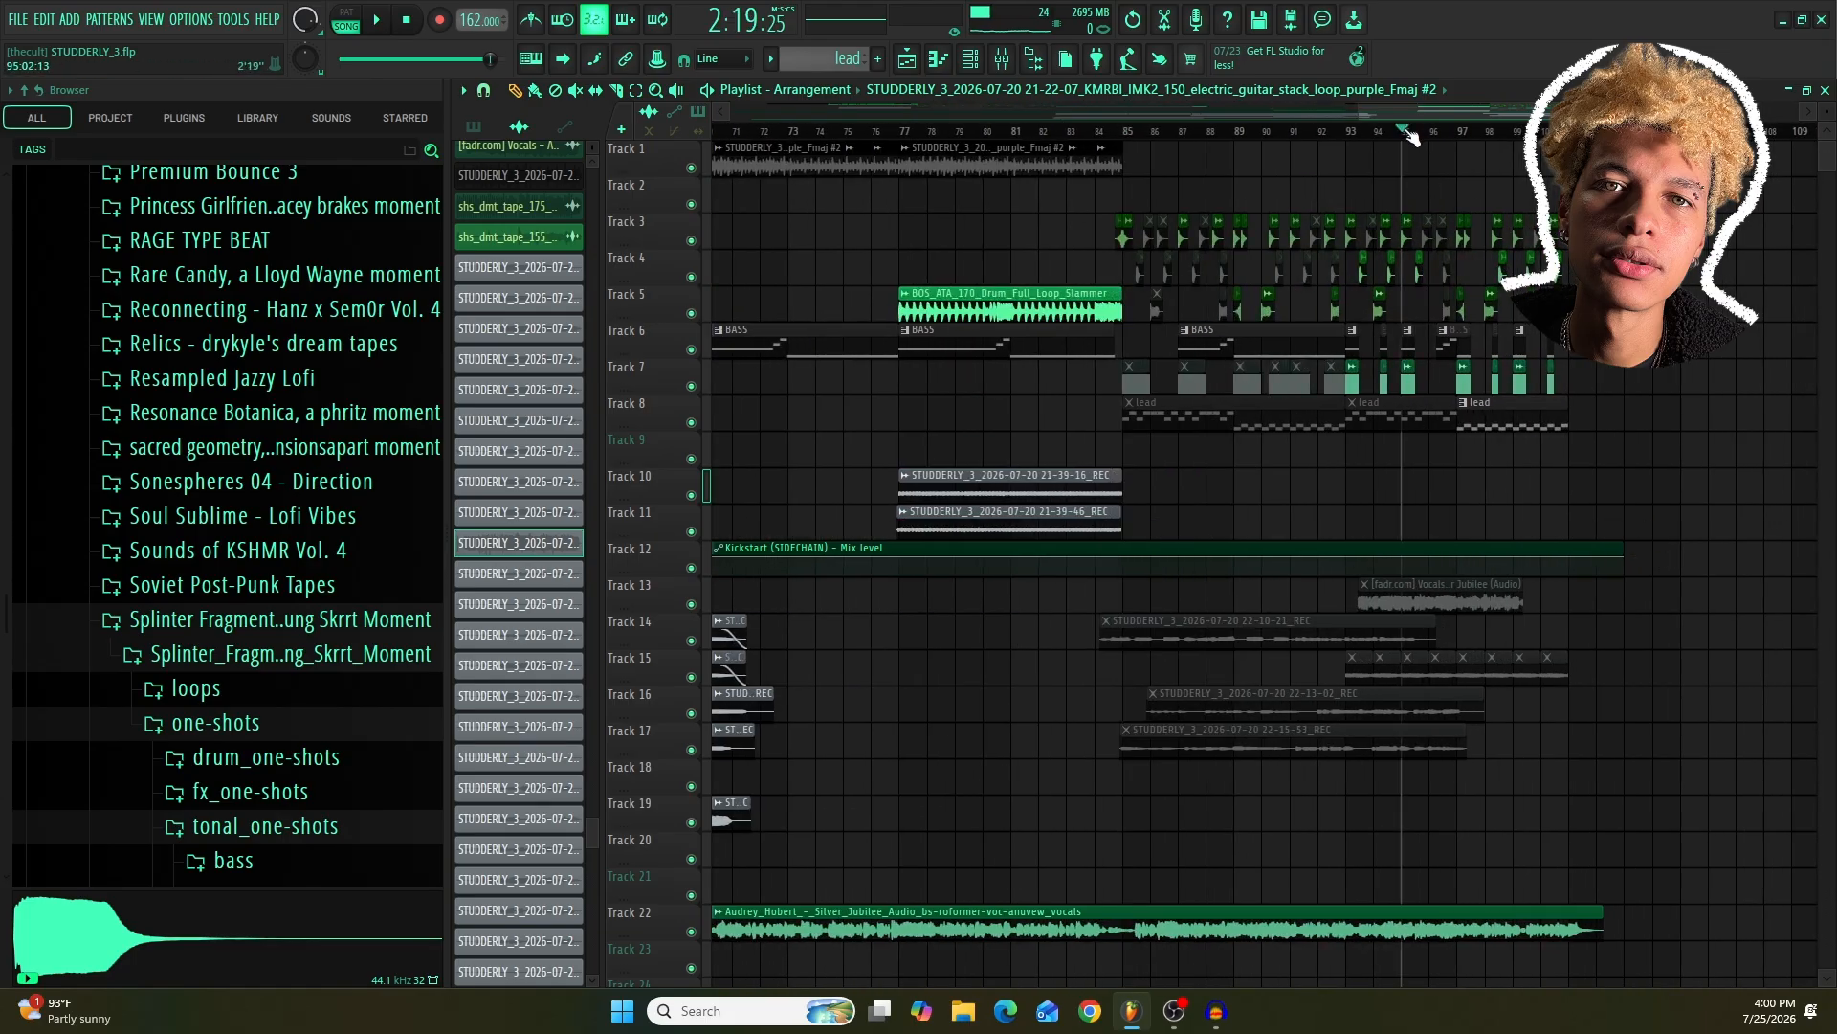
pyautogui.press('space')
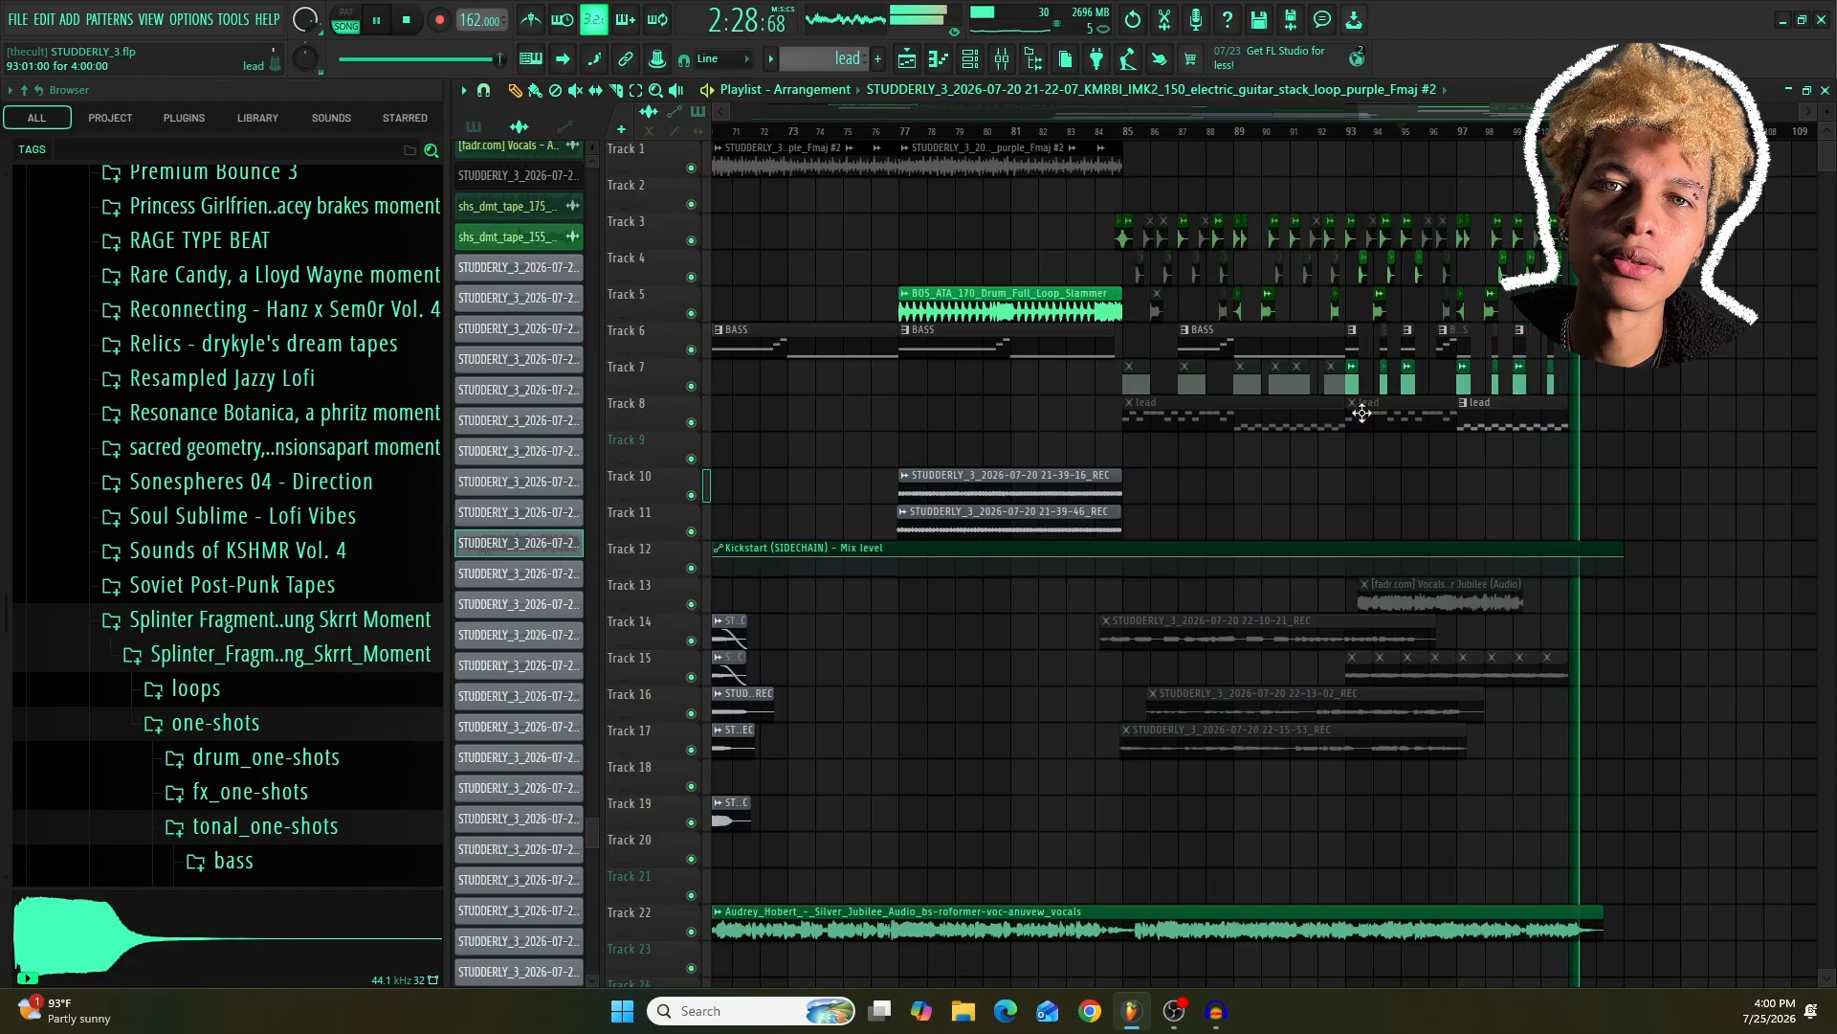
pyautogui.press('space')
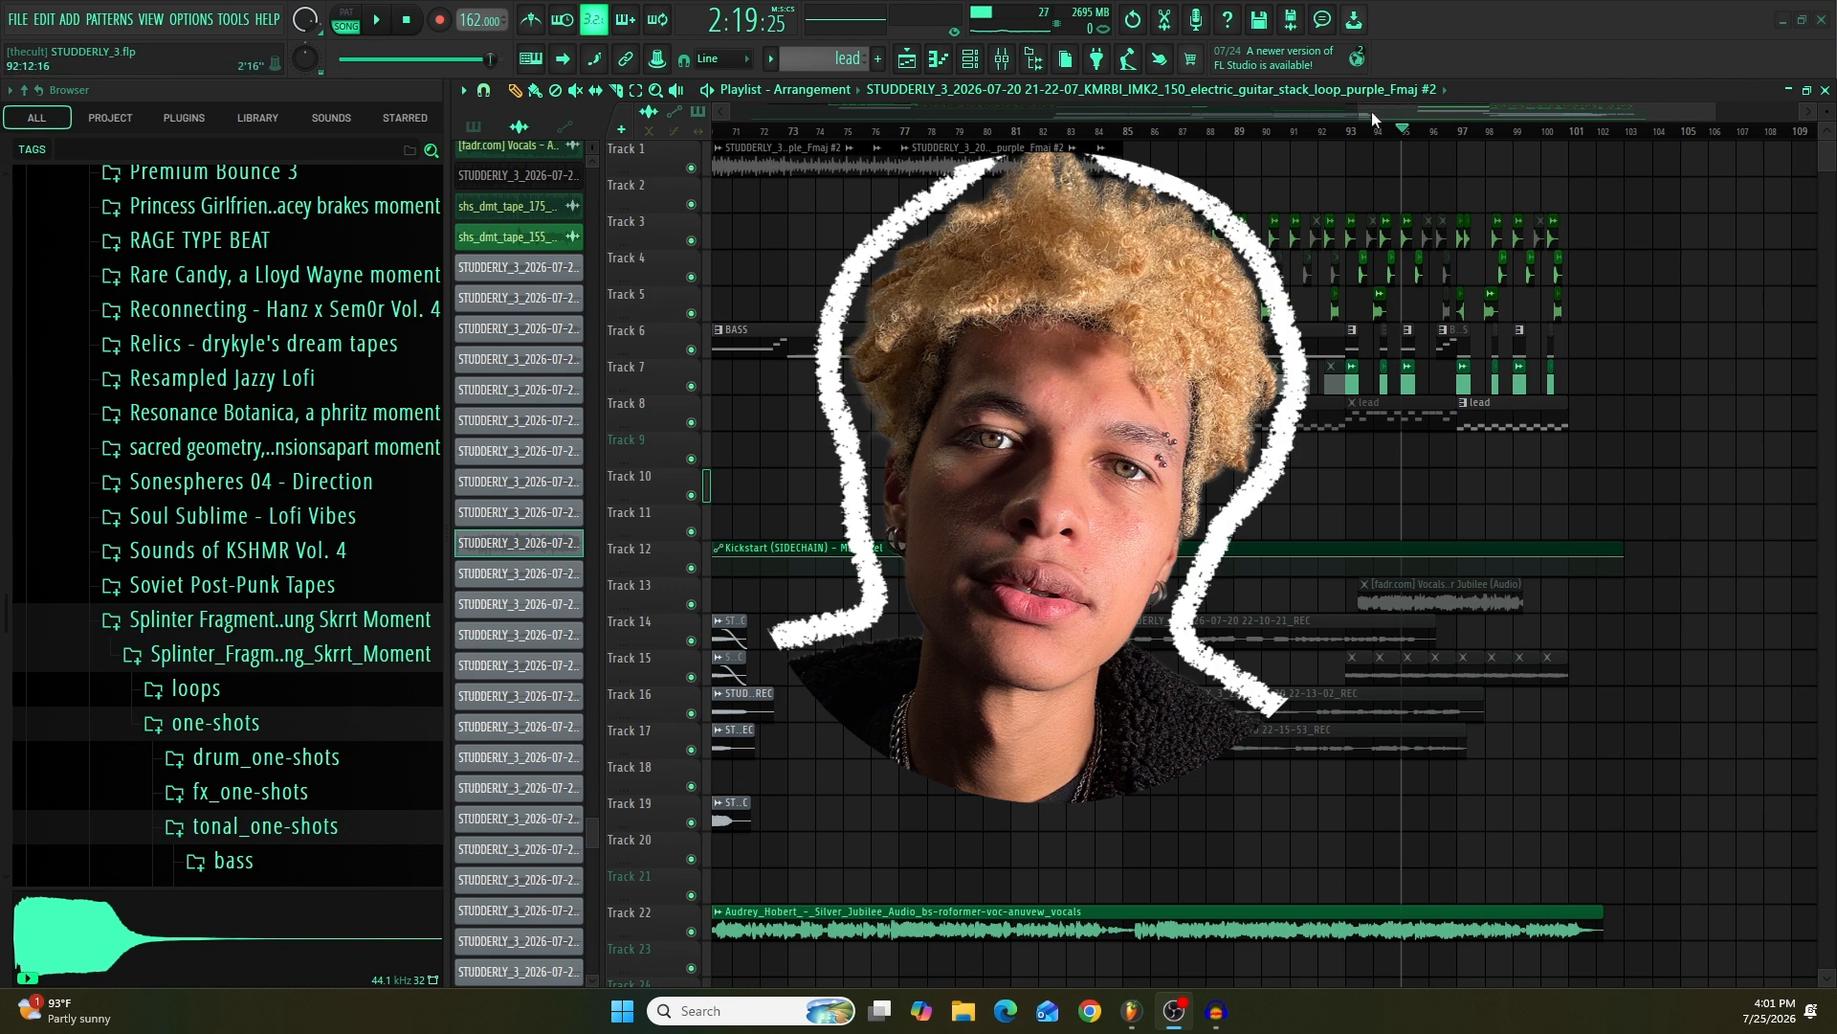
pyautogui.moveTo(1373, 114); pyautogui.dragTo(1193, 116)
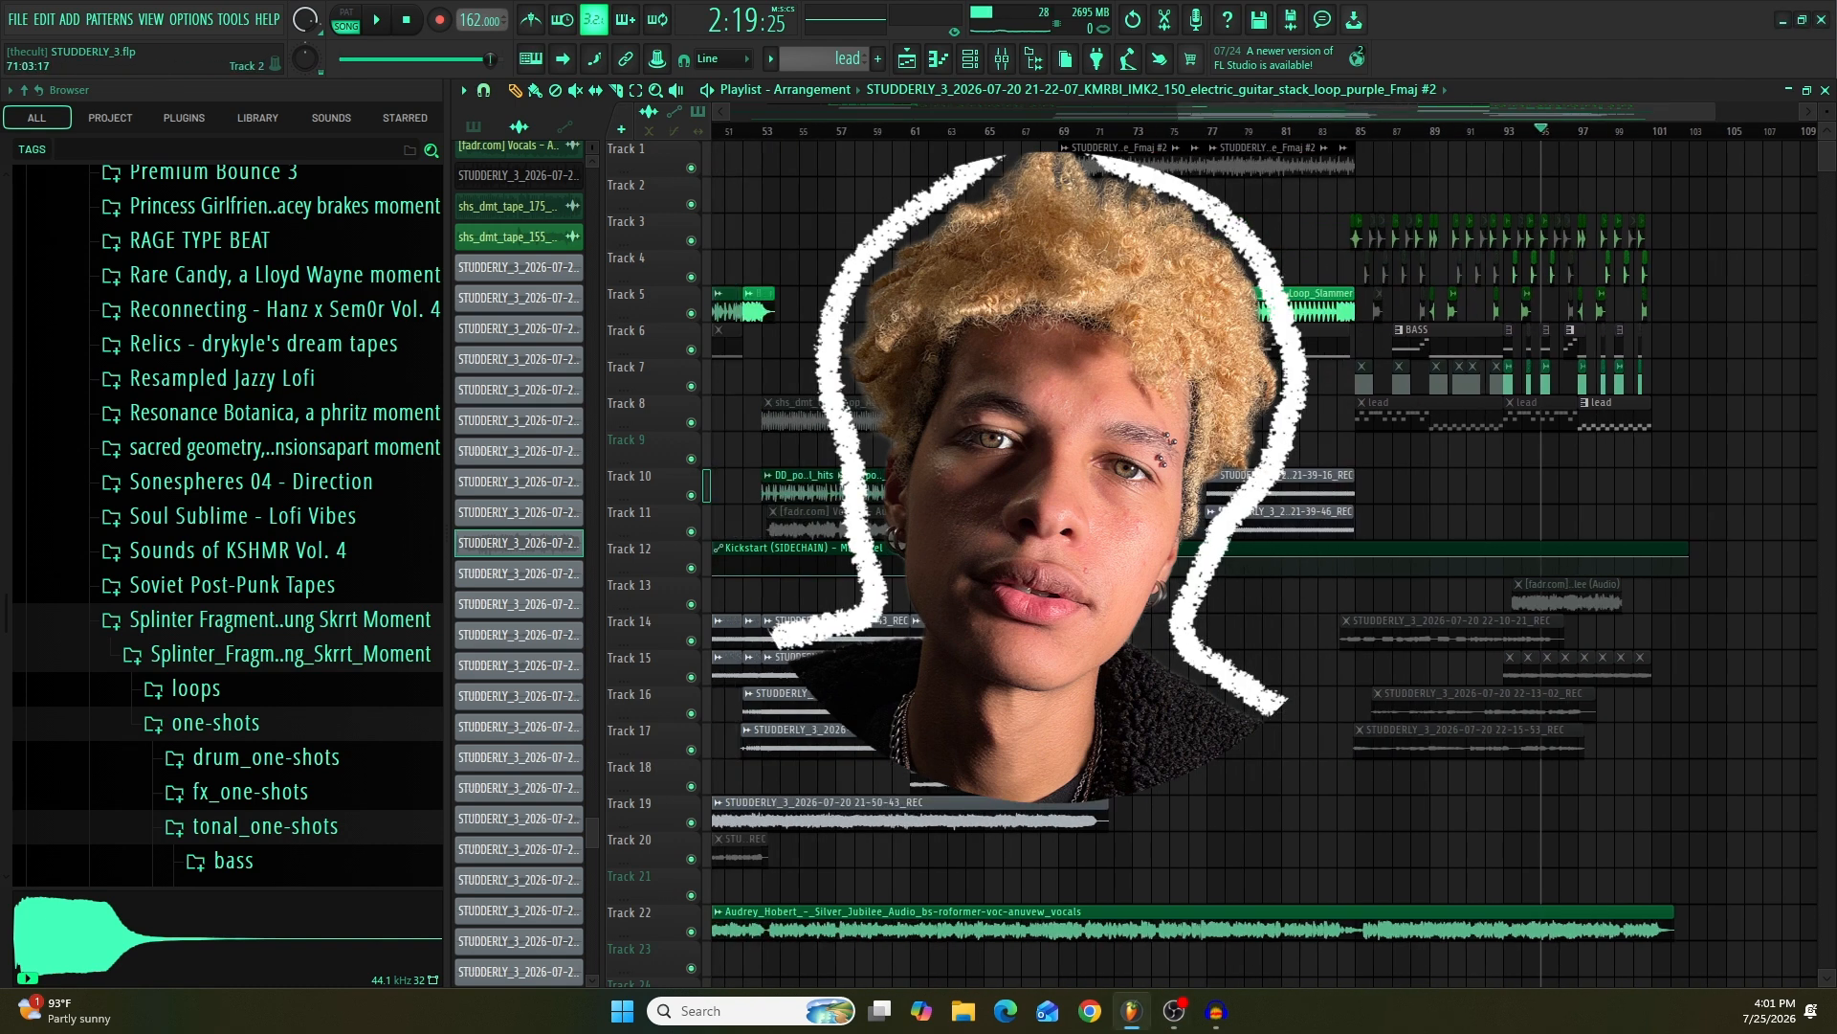